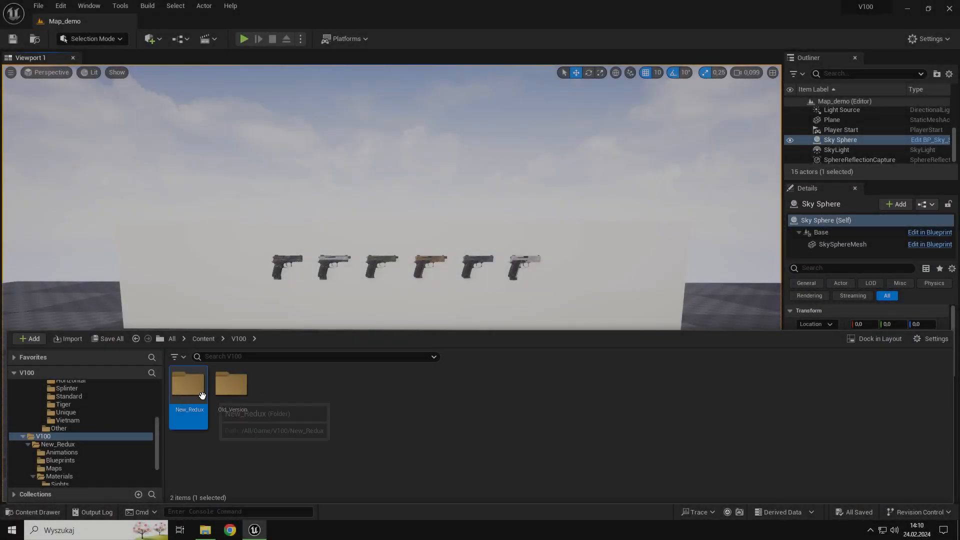
# - Open the SM_RV100_Base static mesh from the New_Redux/Static folder
pyautogui.doubleClick(202, 396)
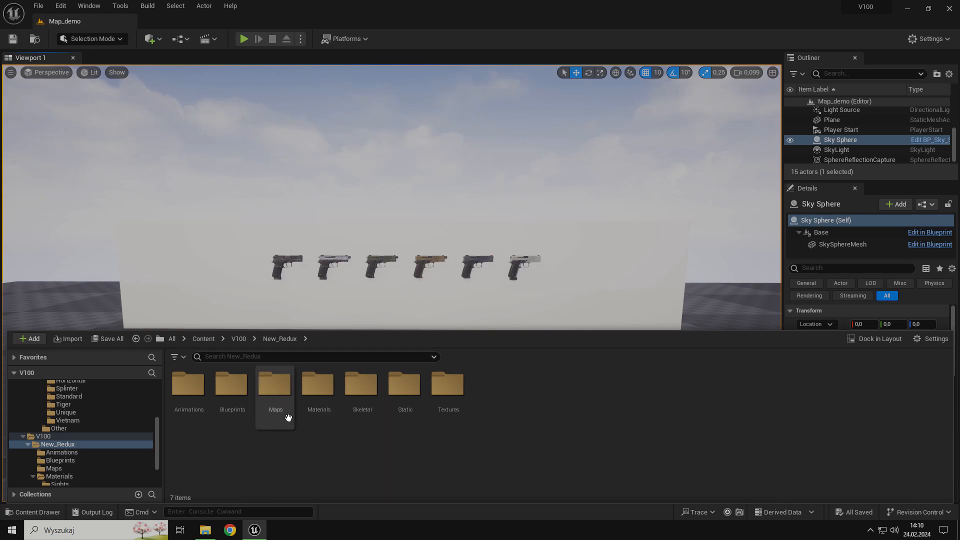
pyautogui.doubleClick(404, 389)
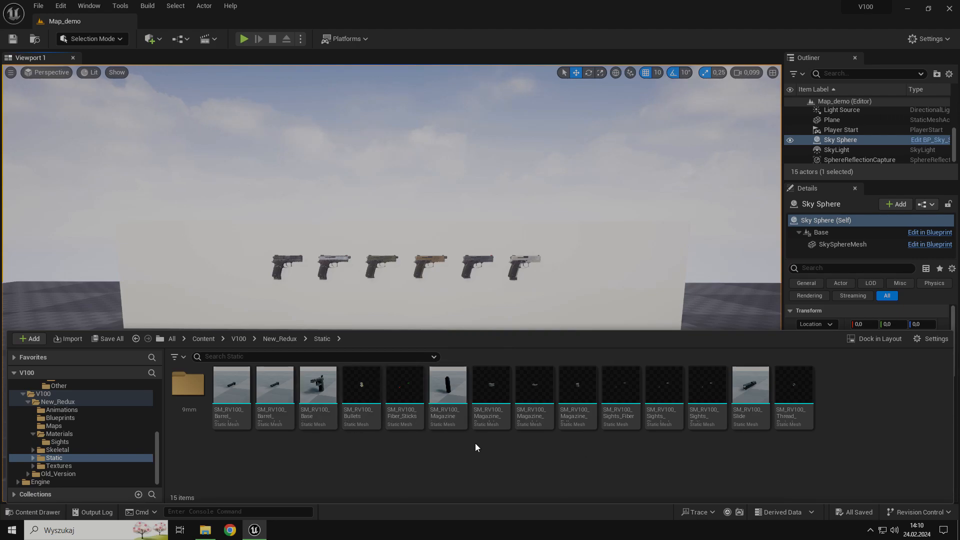
pyautogui.click(317, 393)
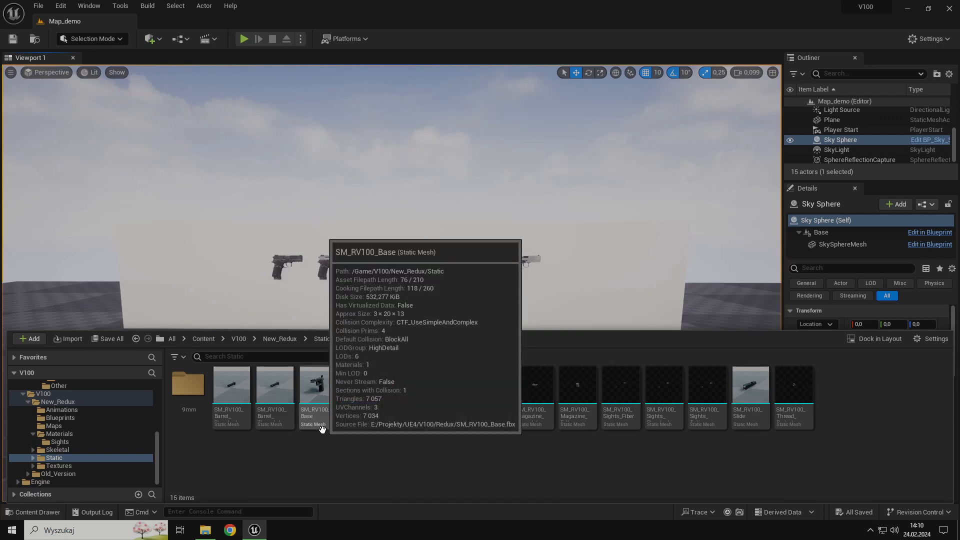
pyautogui.doubleClick(319, 385)
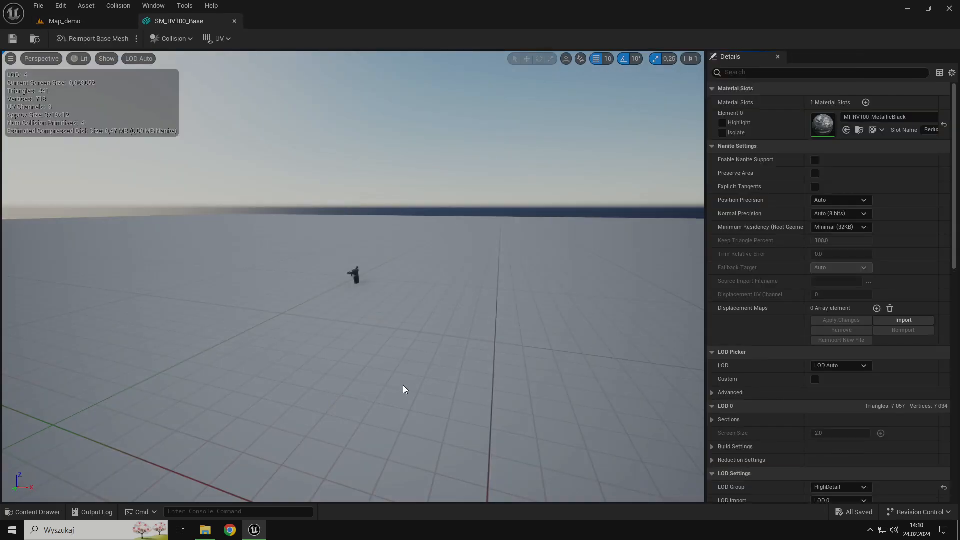
# - Check the textures of the base mesh's MI_RV100_MetallicBlack material and overlay UV Channel 0 on the mesh view
pyautogui.doubleClick(827, 121)
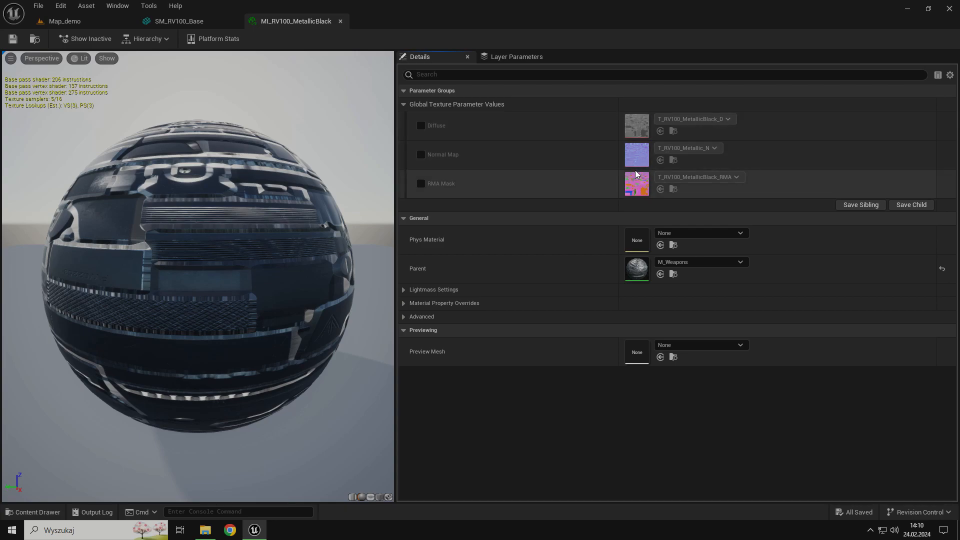
pyautogui.click(340, 21)
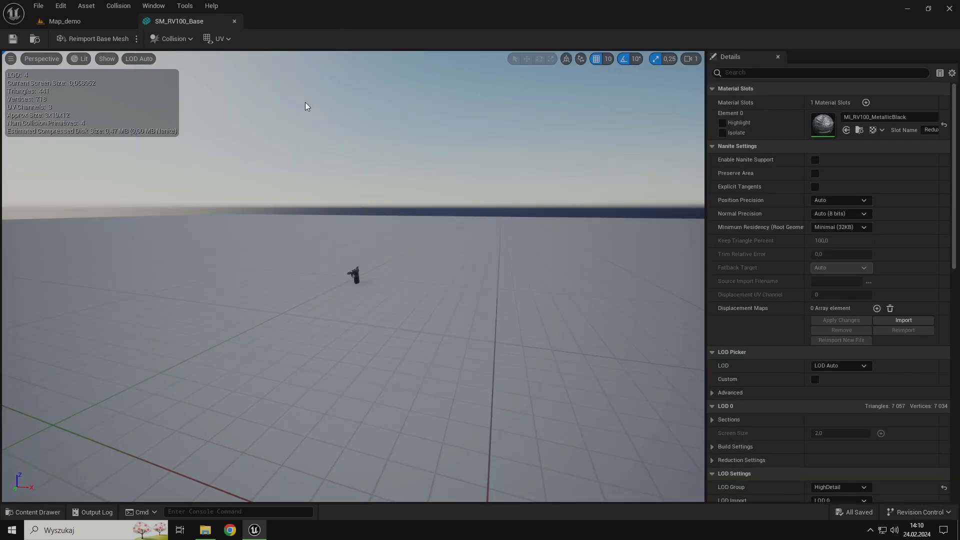
pyautogui.click(219, 39)
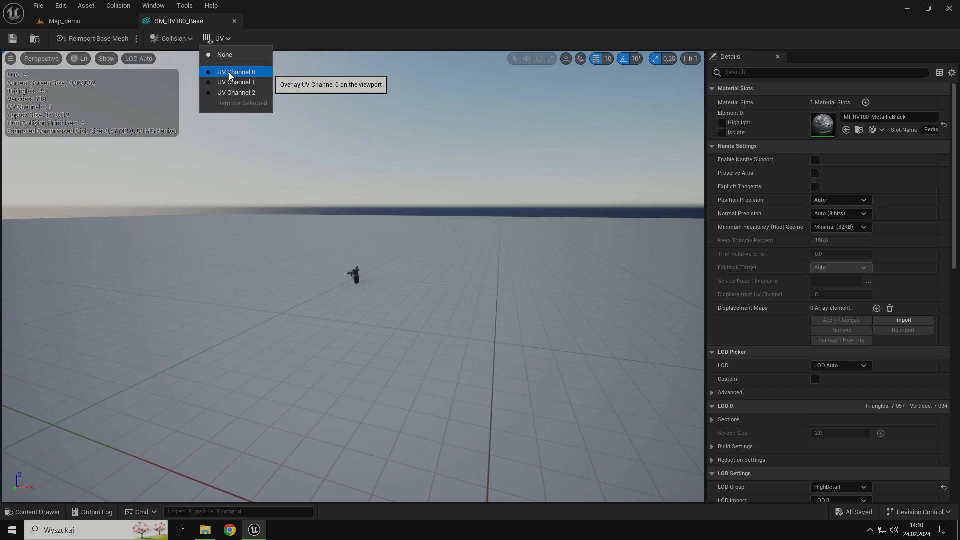
pyautogui.click(229, 72)
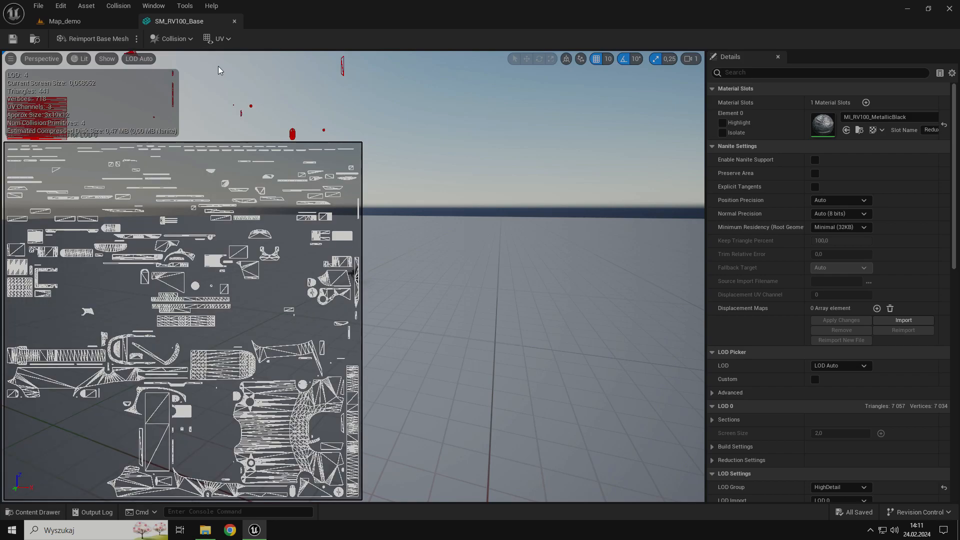
# - Open the threaded barrel static mesh from the Static folder and overlay its UV Channel 0 to compare it with the base mesh's layout
pyautogui.click(102, 20)
pyautogui.click(39, 512)
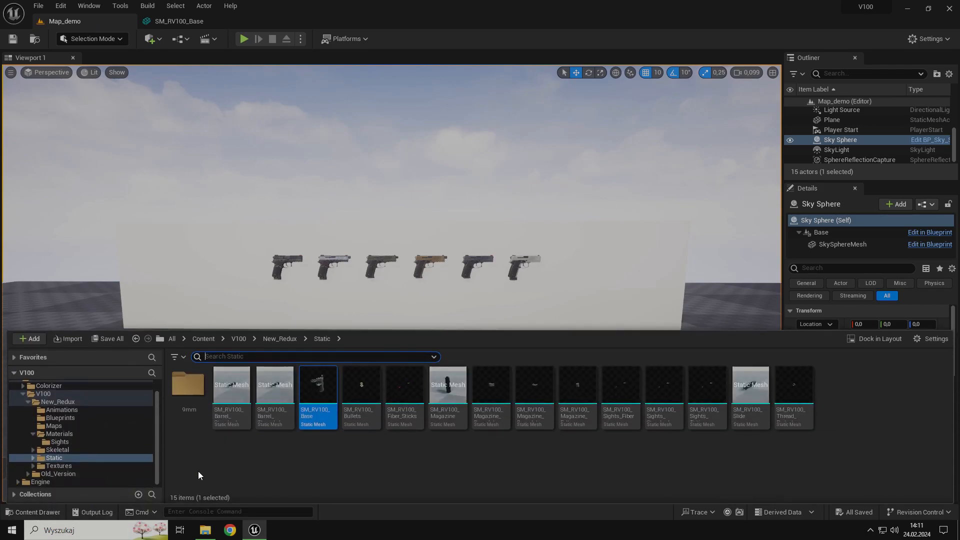
pyautogui.doubleClick(273, 395)
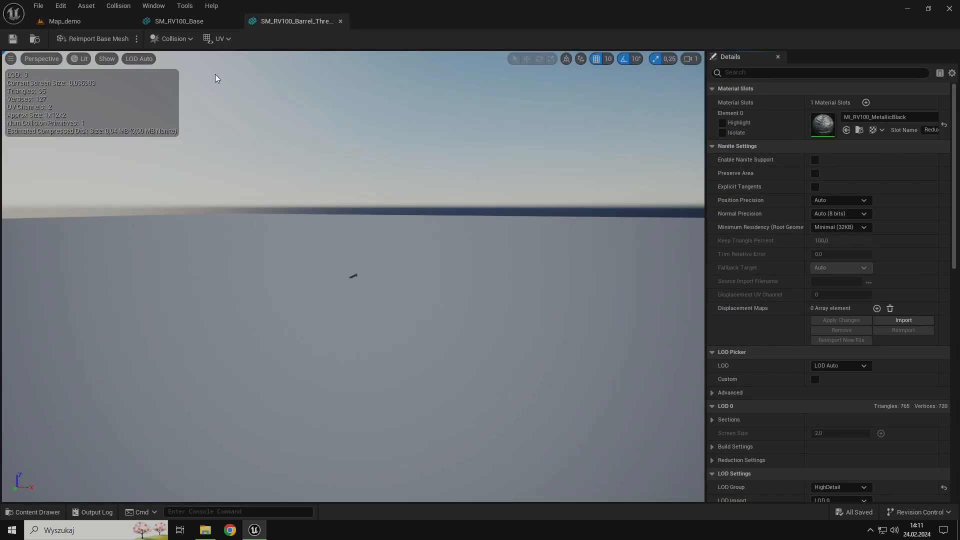
pyautogui.click(233, 39)
pyautogui.click(234, 69)
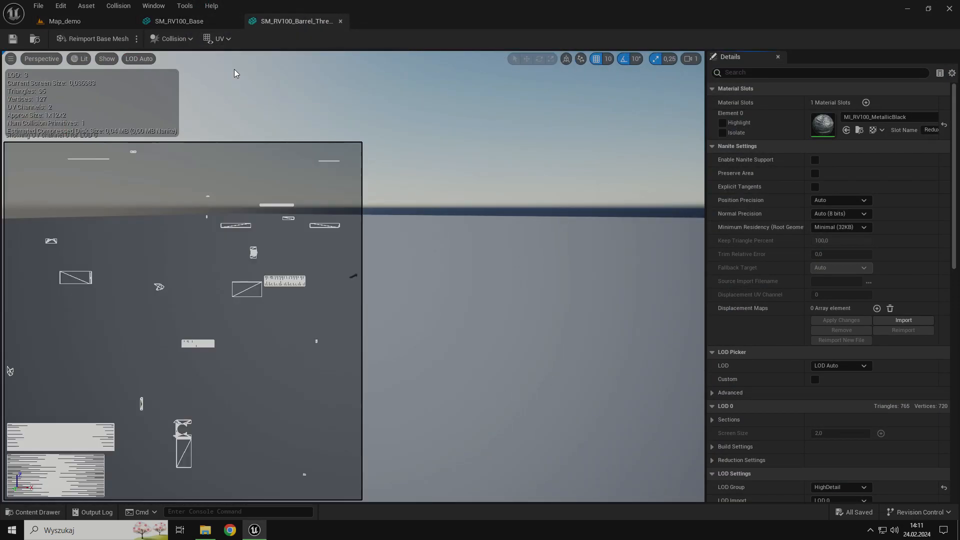
pyautogui.click(217, 22)
pyautogui.click(292, 21)
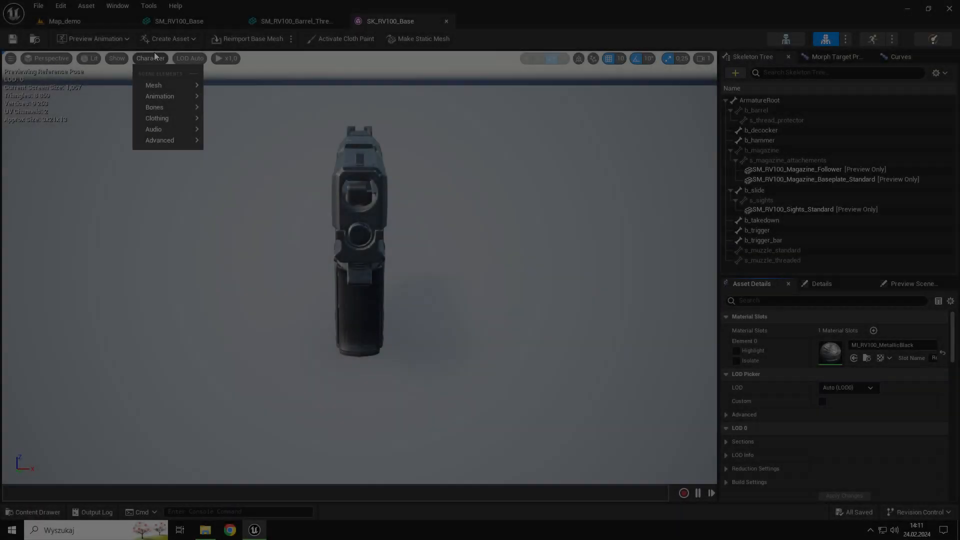
# - Visualize UV Channel 0 of the SK_RV100_Base skeletal mesh
pyautogui.moveTo(168, 129)
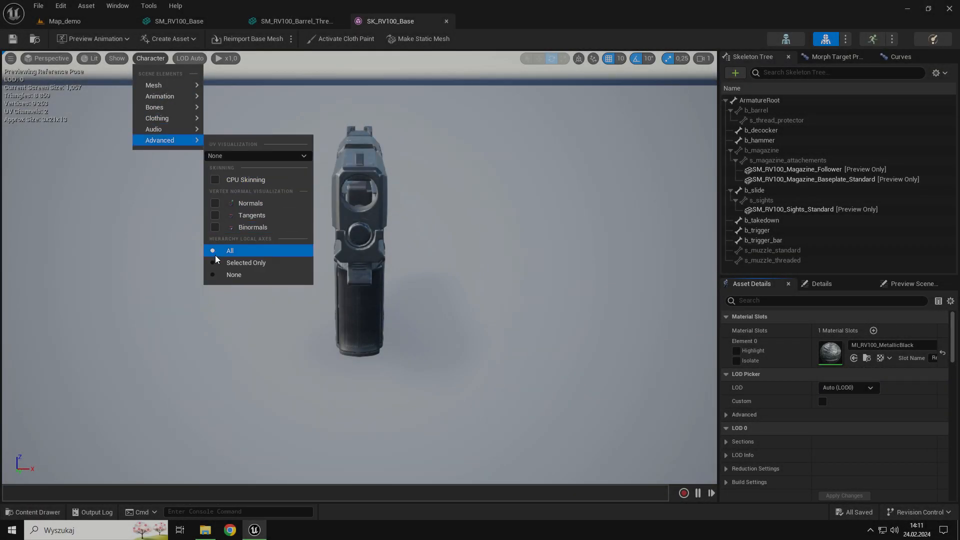
pyautogui.click(212, 157)
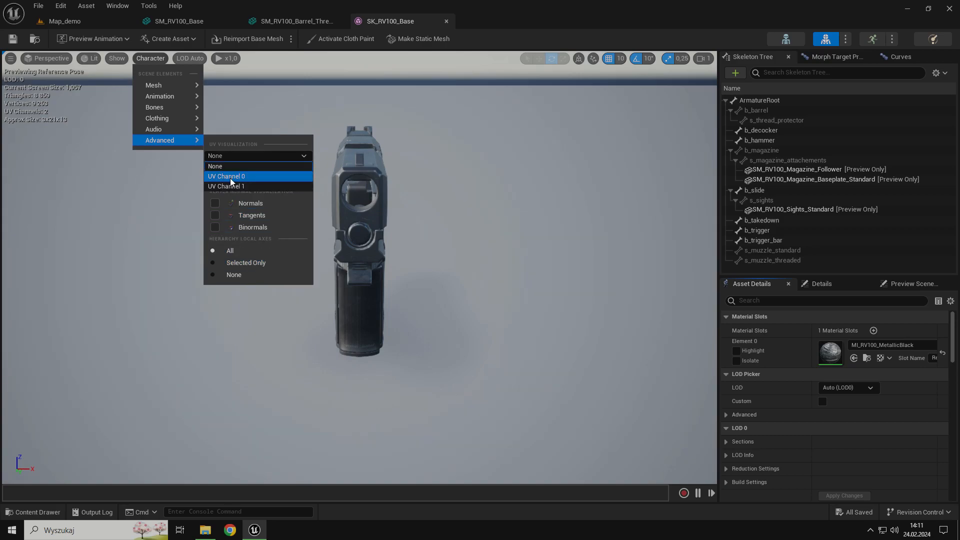
pyautogui.click(230, 178)
pyautogui.click(461, 358)
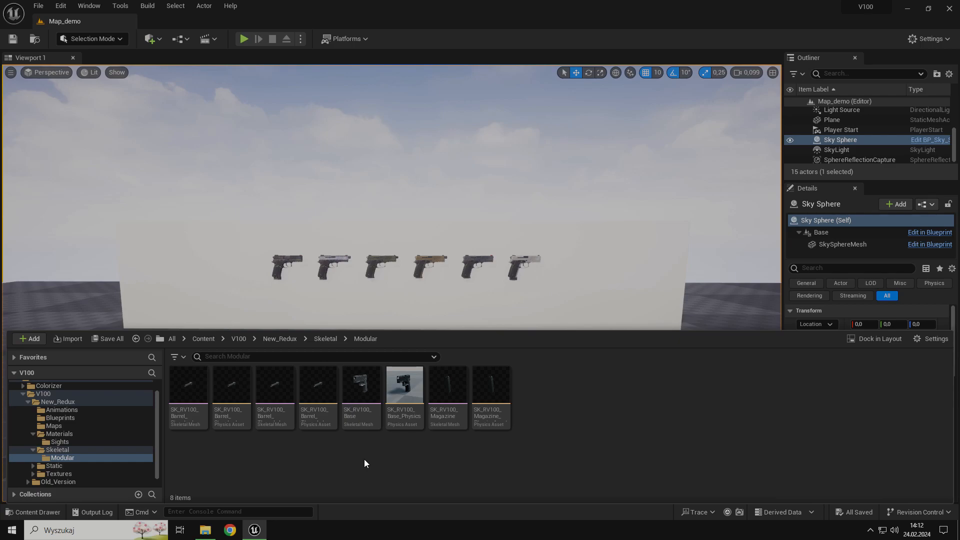
# - Export the SK_RV100_Base skeletal mesh from the Modular folder as an FBX file with the default export options
pyautogui.click(363, 394)
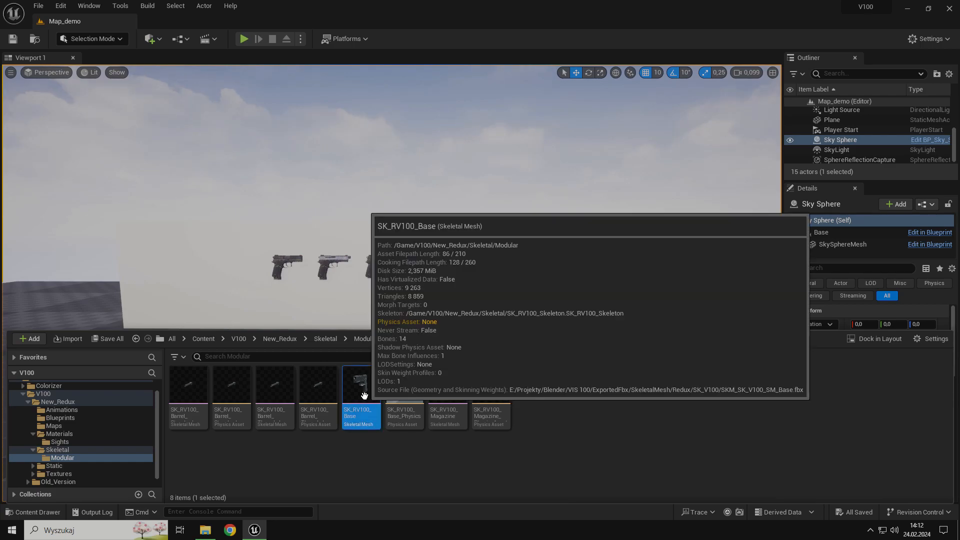
pyautogui.rightClick(363, 396)
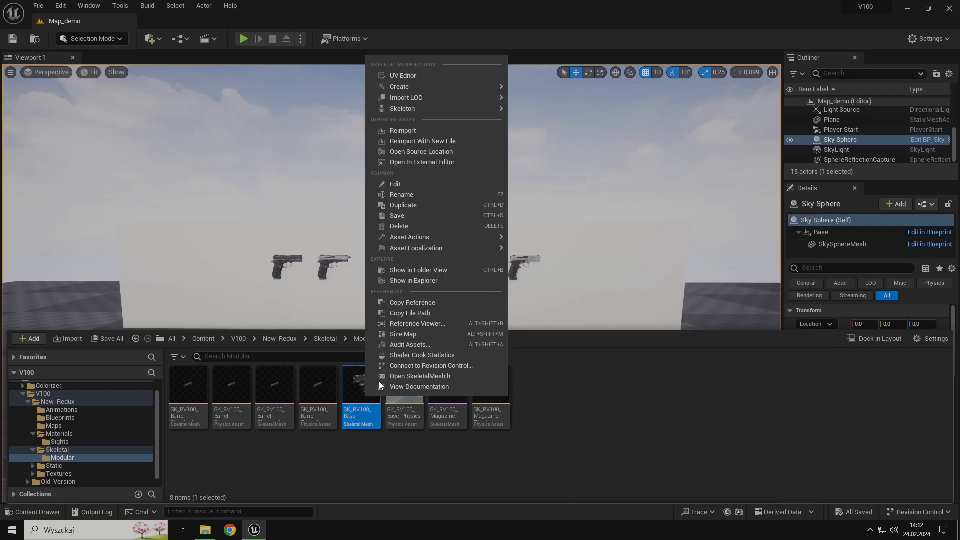
pyautogui.moveTo(486, 238)
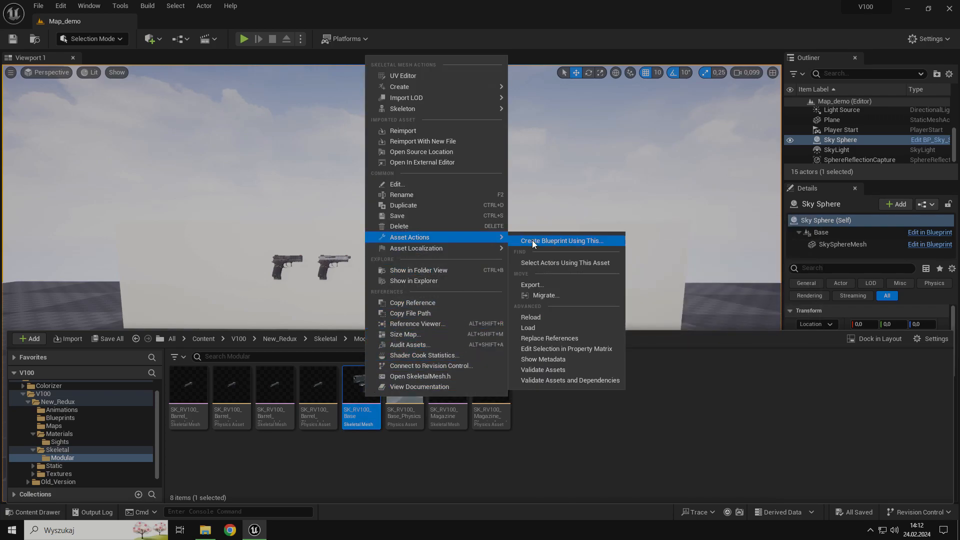
pyautogui.click(531, 285)
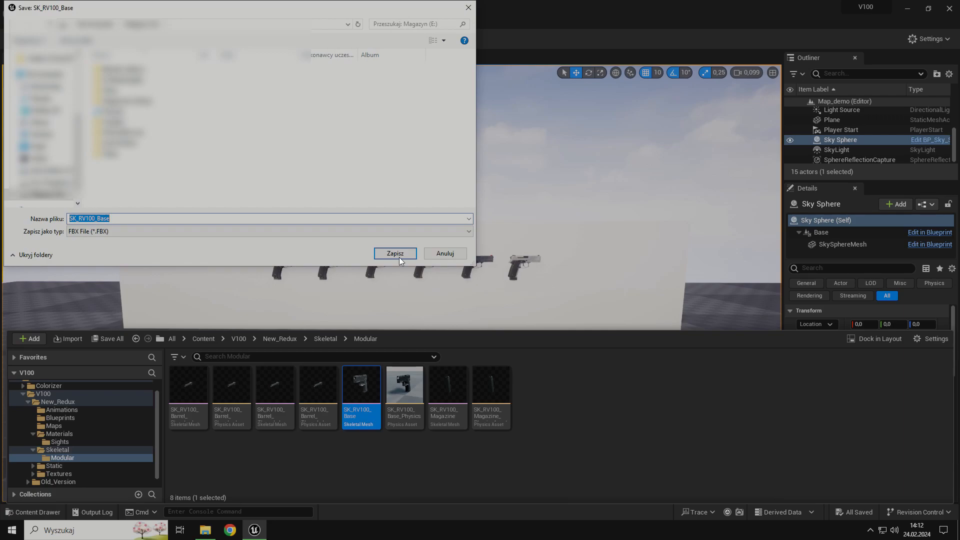
pyautogui.click(386, 254)
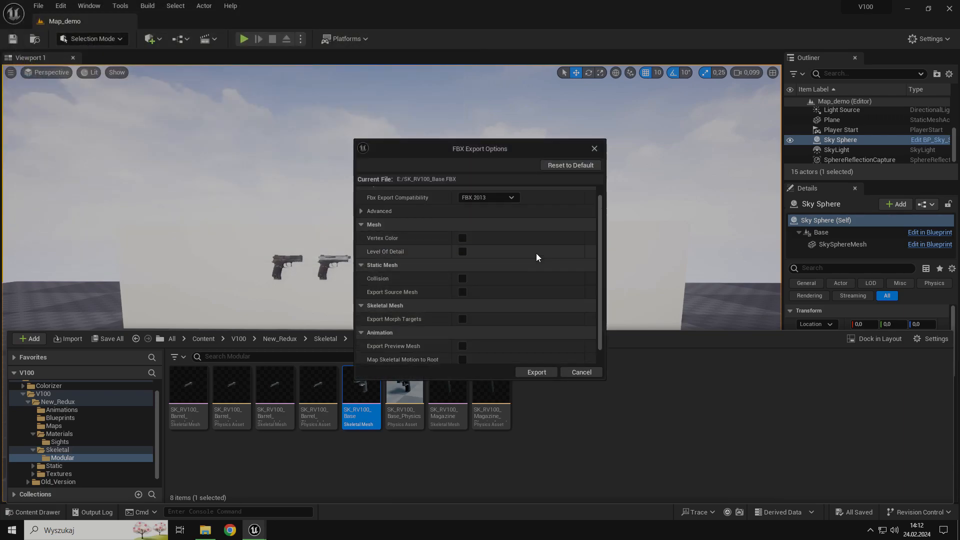
pyautogui.click(531, 372)
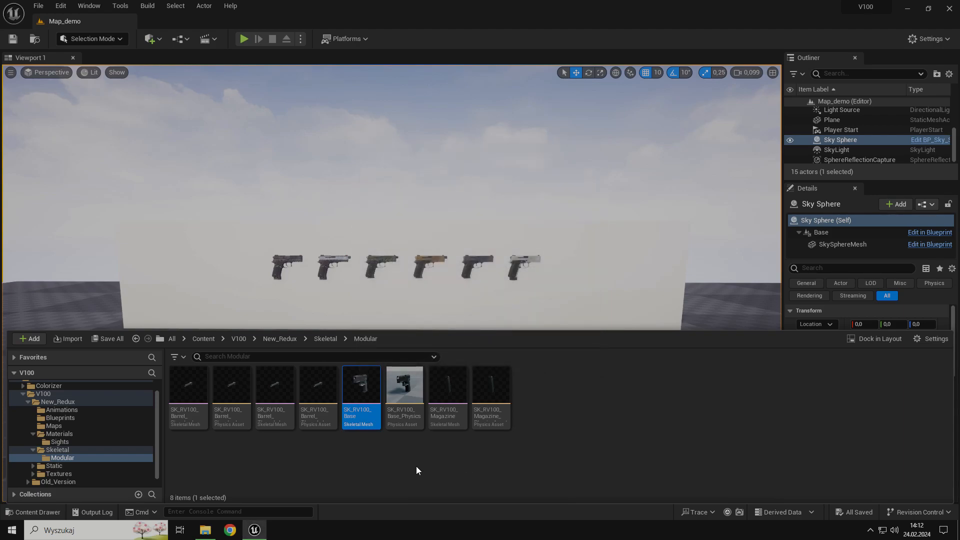
# - Select all barrel, magazine, sights, slide and thread protector static meshes in the New_Redux/Static folder
pyautogui.click(354, 456)
pyautogui.hotkey('alt', 'Left')
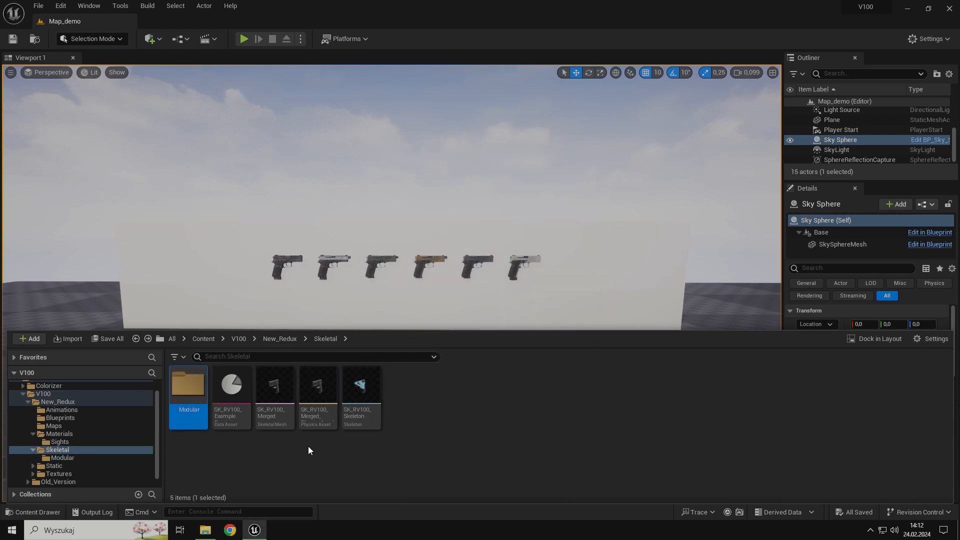
pyautogui.hotkey('alt', 'Left')
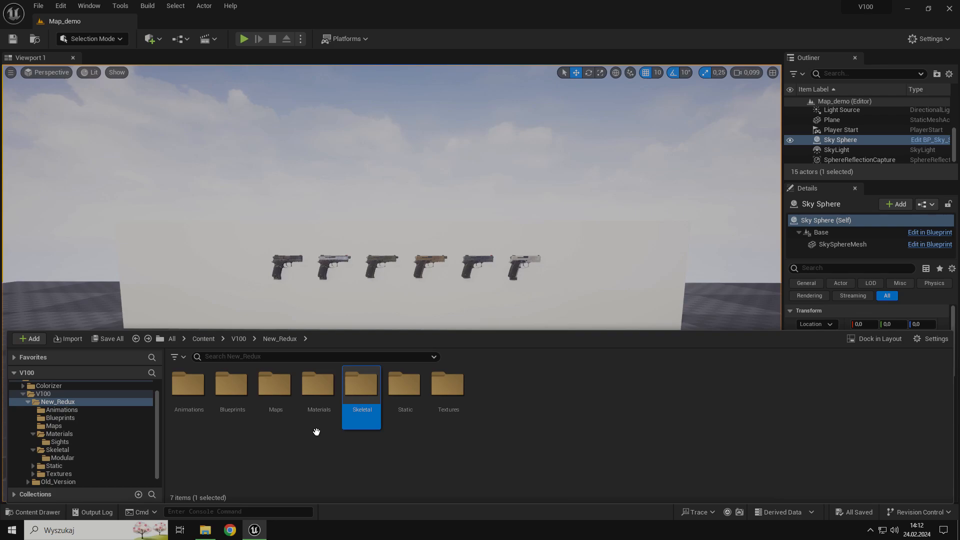
pyautogui.doubleClick(404, 388)
pyautogui.click(233, 395)
pyautogui.keyDown('ctrl'); pyautogui.click(279, 391); pyautogui.keyUp('ctrl')
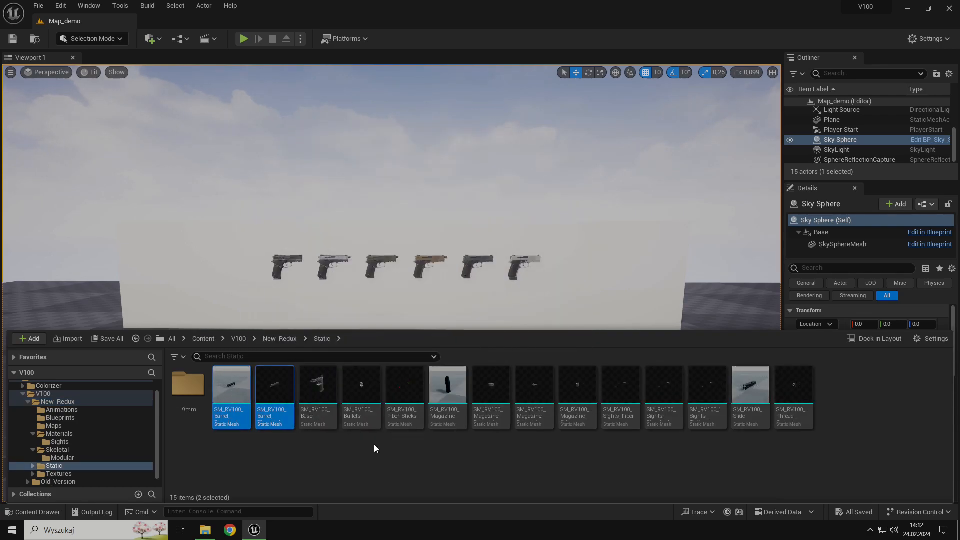
pyautogui.keyDown('ctrl'); pyautogui.click(452, 383); pyautogui.keyUp('ctrl')
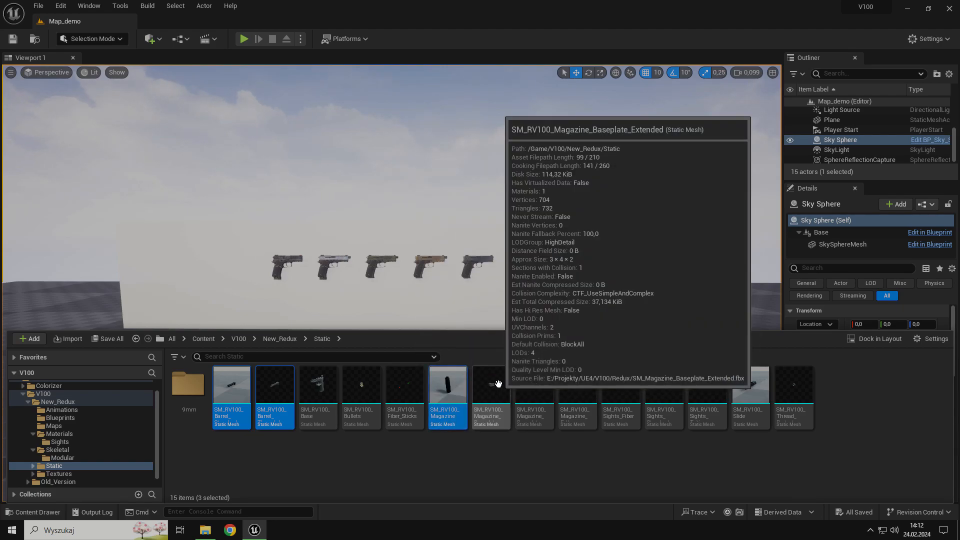
pyautogui.keyDown('ctrl'); pyautogui.click(495, 385); pyautogui.keyUp('ctrl')
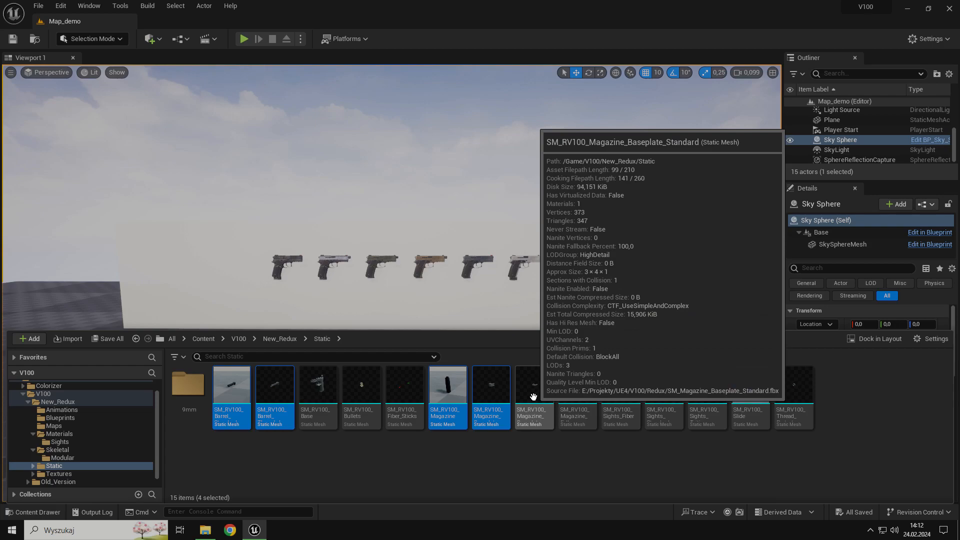
pyautogui.keyDown('ctrl'); pyautogui.click(533, 390); pyautogui.keyUp('ctrl')
pyautogui.keyDown('ctrl'); pyautogui.click(574, 396); pyautogui.keyUp('ctrl')
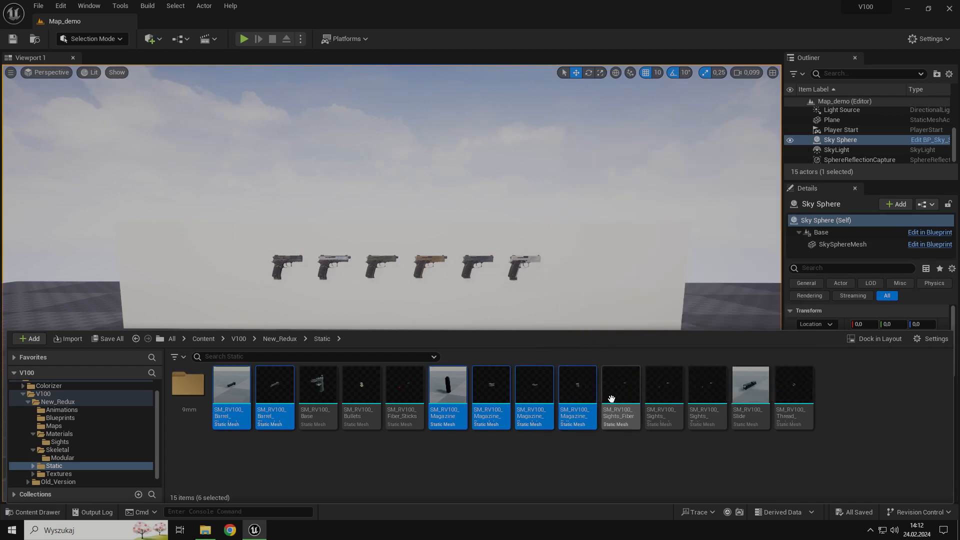
pyautogui.keyDown('ctrl'); pyautogui.click(631, 399); pyautogui.keyUp('ctrl')
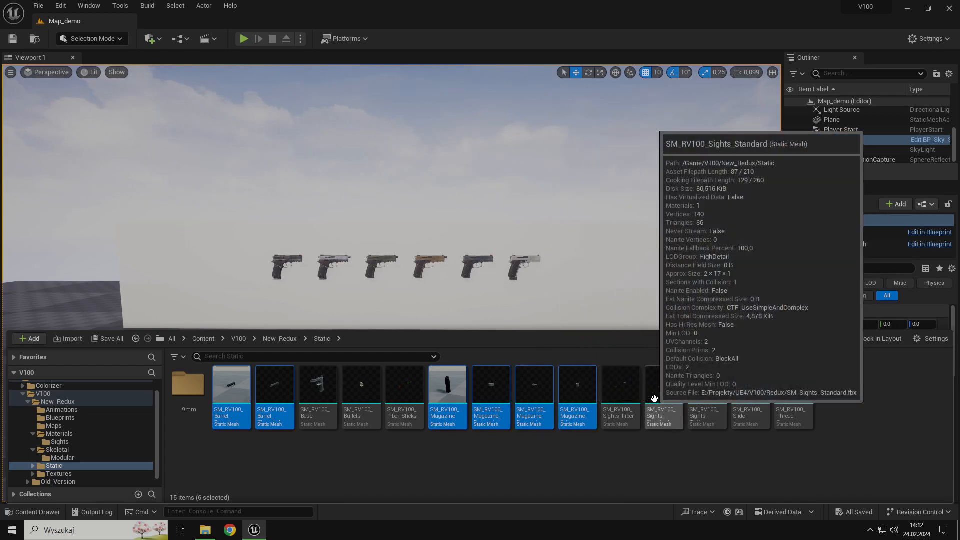
# - Export the selected RV100 static meshes as individual FBX files to the E: drive with their suggested file names and default FBX 2013 export options
pyautogui.rightClick(447, 391)
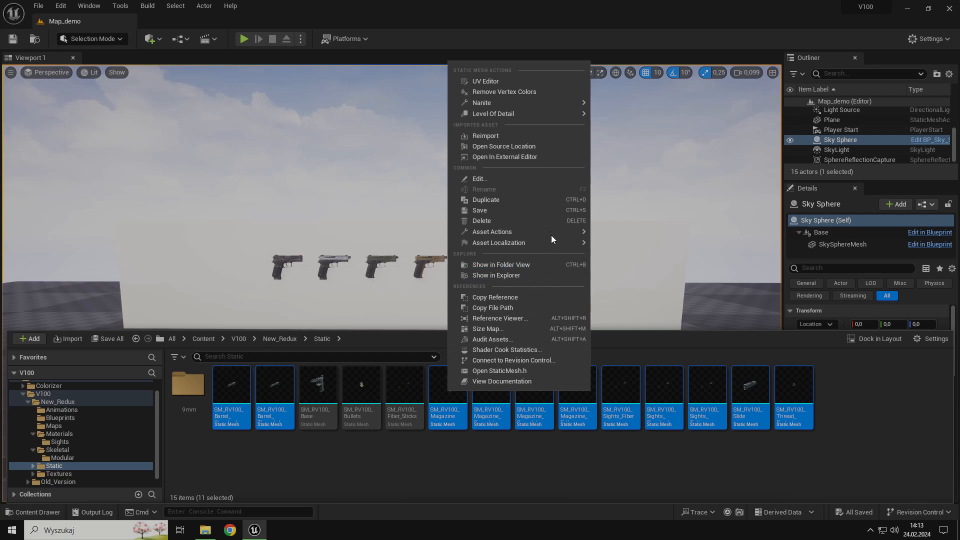
pyautogui.moveTo(553, 229)
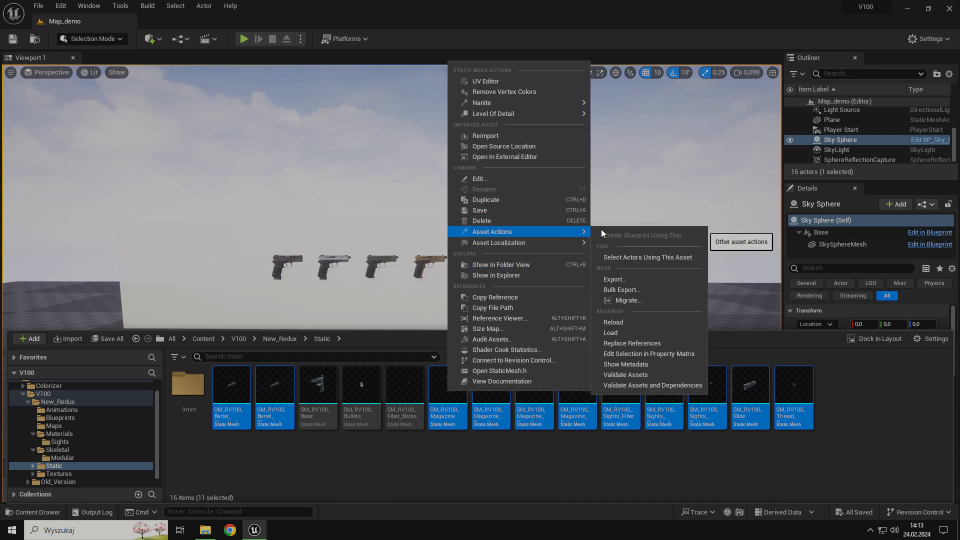
pyautogui.click(639, 279)
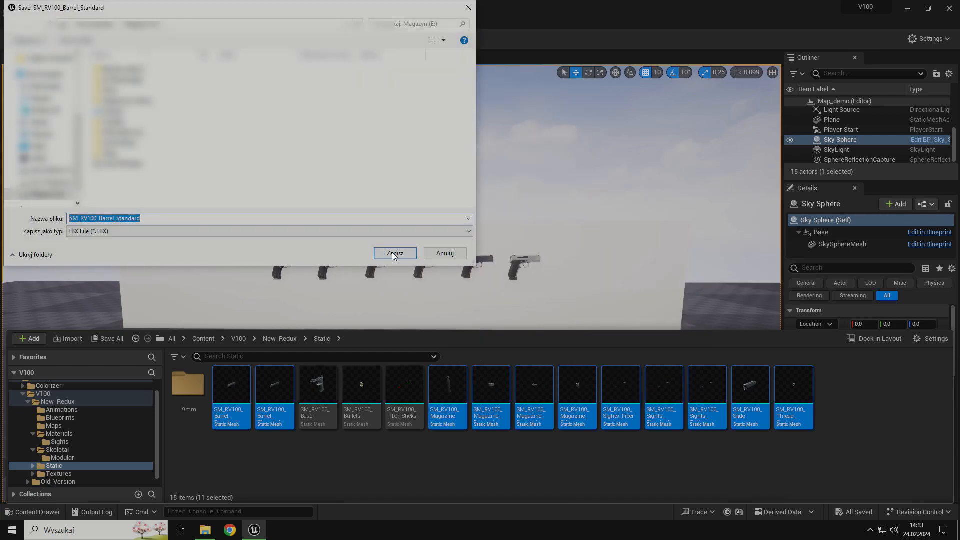
pyautogui.click(395, 253)
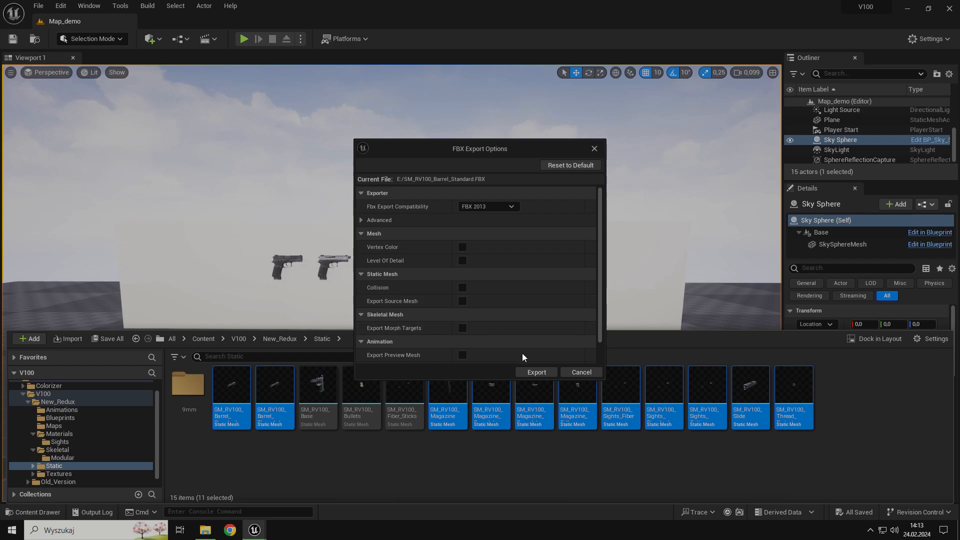
pyautogui.click(531, 371)
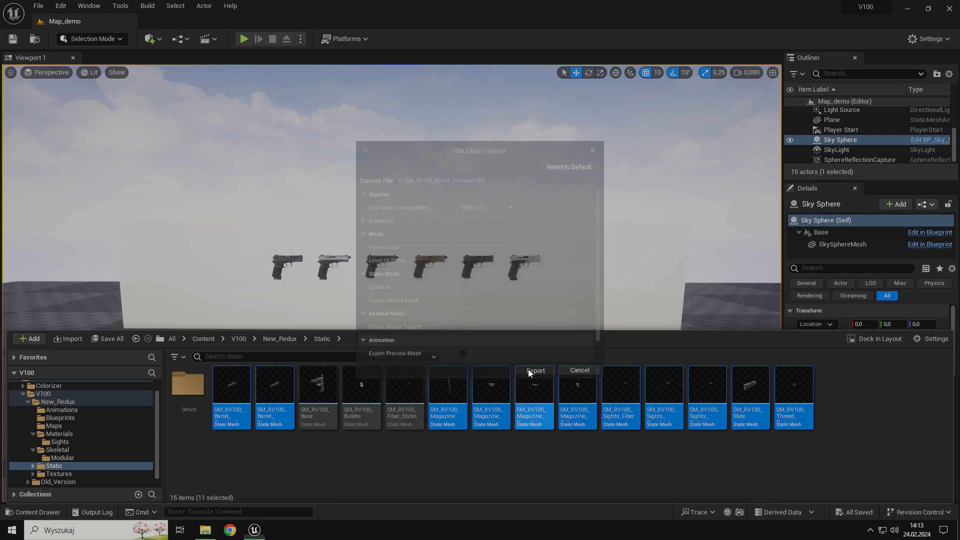
pyautogui.click(379, 254)
pyautogui.click(530, 371)
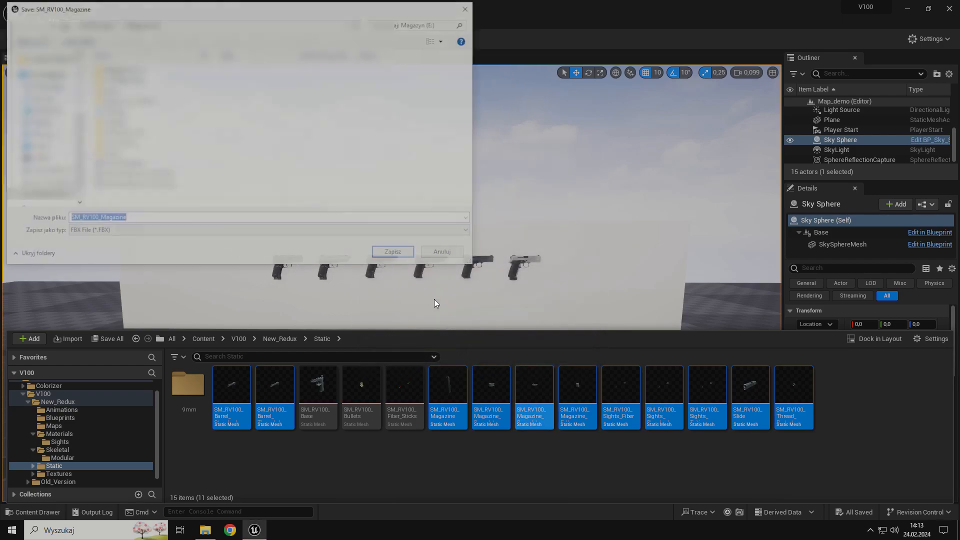
pyautogui.click(412, 254)
pyautogui.click(526, 371)
pyautogui.click(394, 253)
pyautogui.click(530, 371)
pyautogui.click(396, 253)
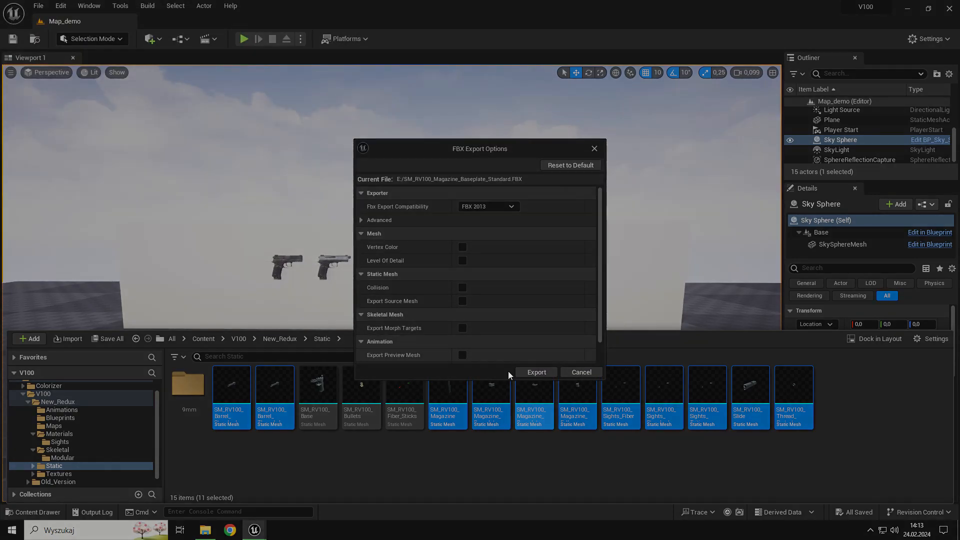
pyautogui.click(530, 371)
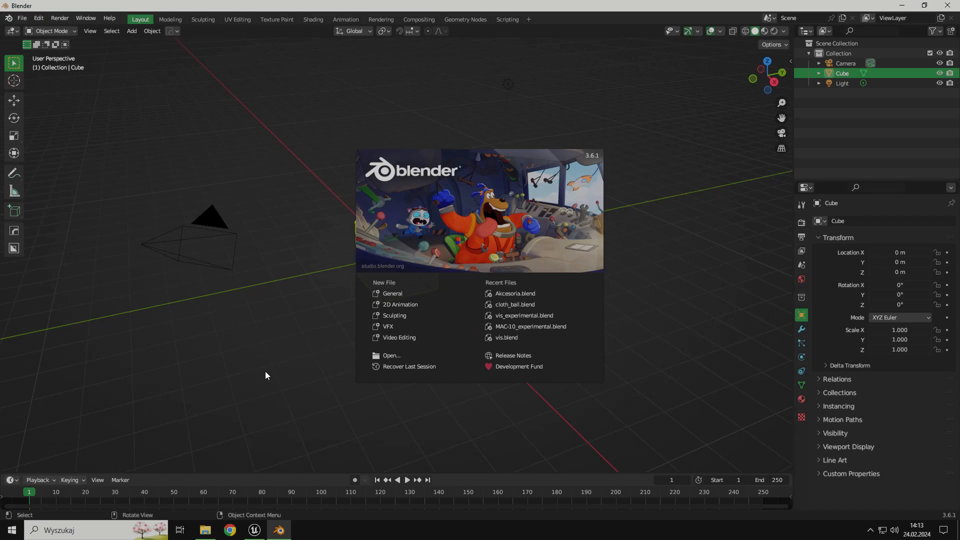
# - Switch to Blender, start a General file and inspect the default scene from the right orthographic view and a perspective angle
pyautogui.click(389, 294)
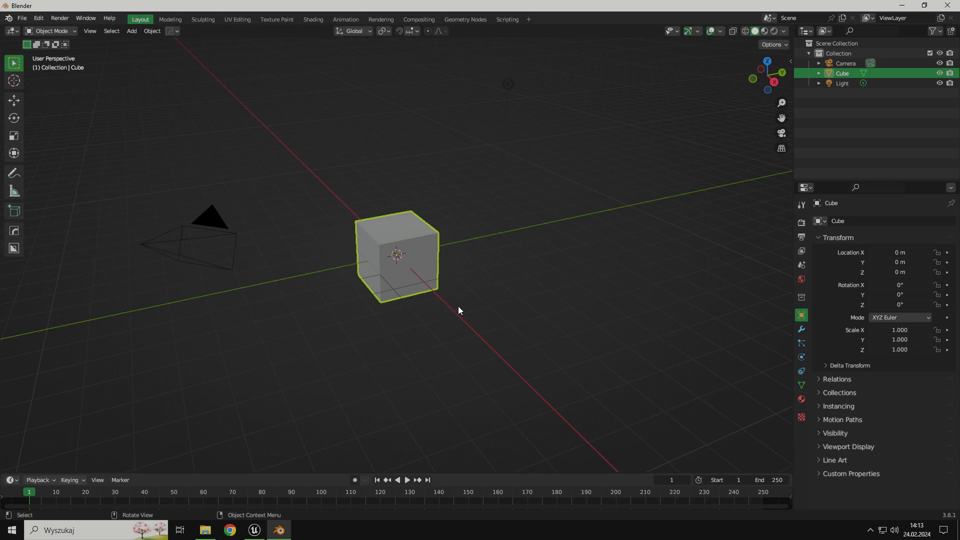
pyautogui.scroll(-3, 470, 302)
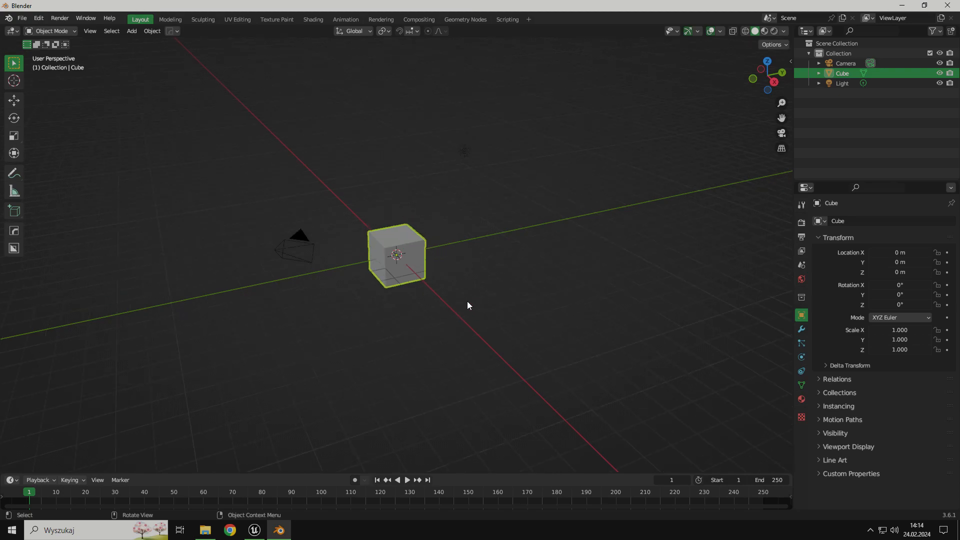
pyautogui.scroll(4, 467, 300)
pyautogui.scroll(-2, 467, 304)
pyautogui.scroll(1, 467, 304)
pyautogui.moveTo(522, 277); pyautogui.dragTo(436, 293, button='middle')
pyautogui.click(761, 83)
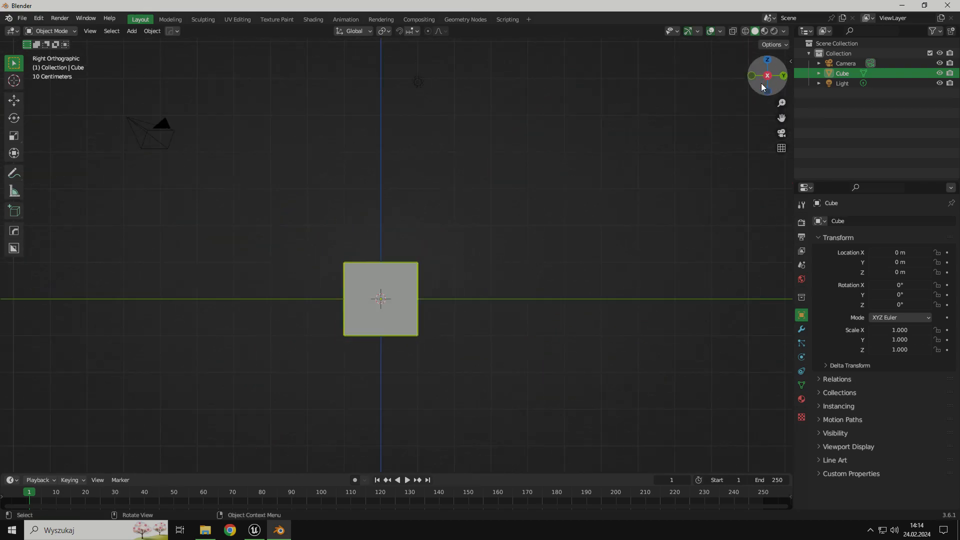
pyautogui.moveTo(526, 248); pyautogui.dragTo(440, 292, button='middle')
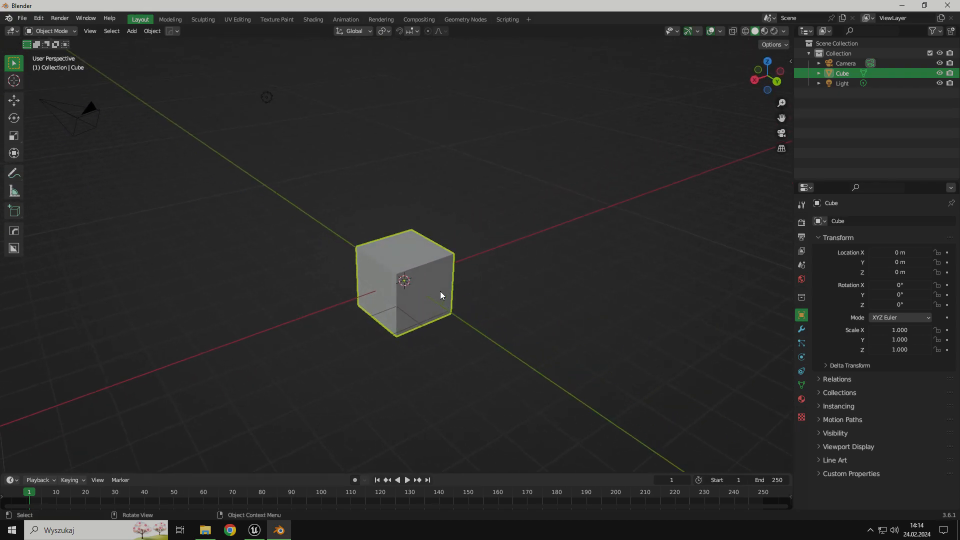
# - Try selecting and deselecting the default cube, and select the camera and the cube by their scene collection entries
pyautogui.click(281, 292)
pyautogui.click(413, 275)
pyautogui.click(320, 290)
pyautogui.click(407, 281)
pyautogui.click(620, 234)
pyautogui.click(848, 63)
pyautogui.click(844, 72)
# - Delete the default light, cube and camera from the scene
pyautogui.click(842, 81)
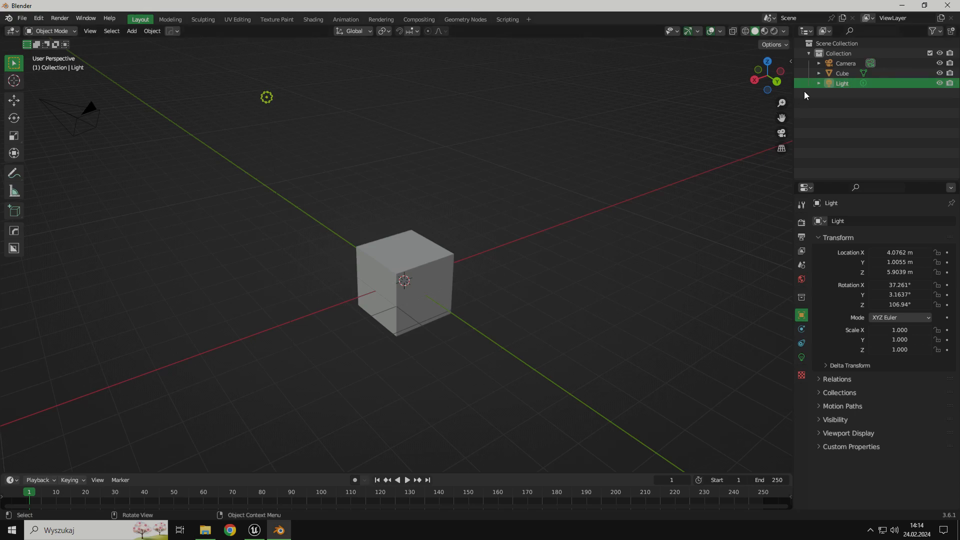
pyautogui.press('Delete')
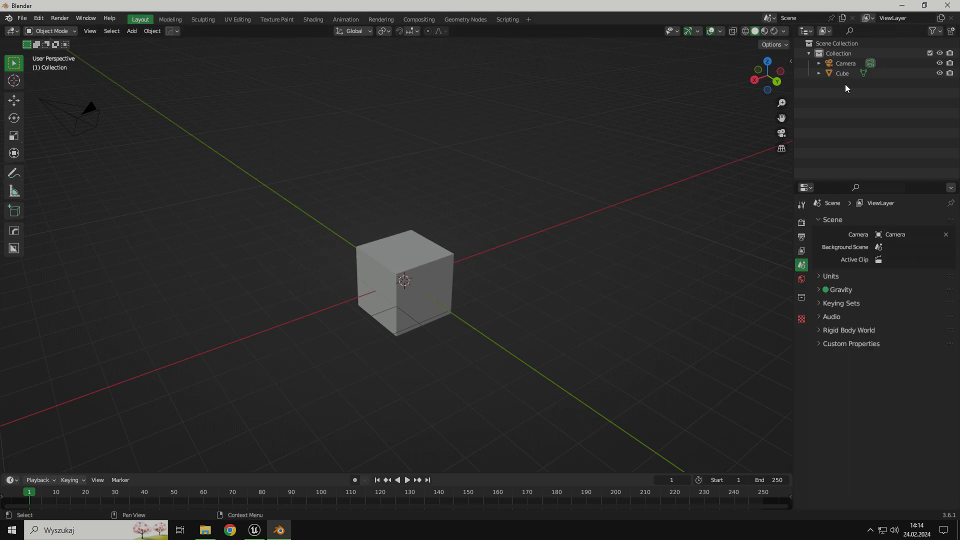
pyautogui.click(449, 287)
pyautogui.press('Delete')
pyautogui.click(841, 63)
pyautogui.press('Delete')
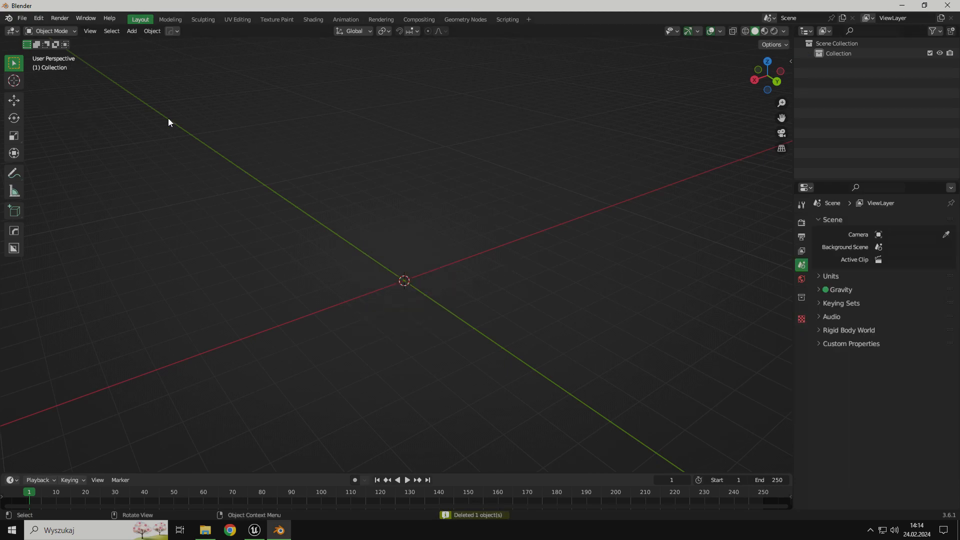
# - Start an FBX import and browse to the Magazyn (E:) drive that holds the exported files
pyautogui.click(23, 20)
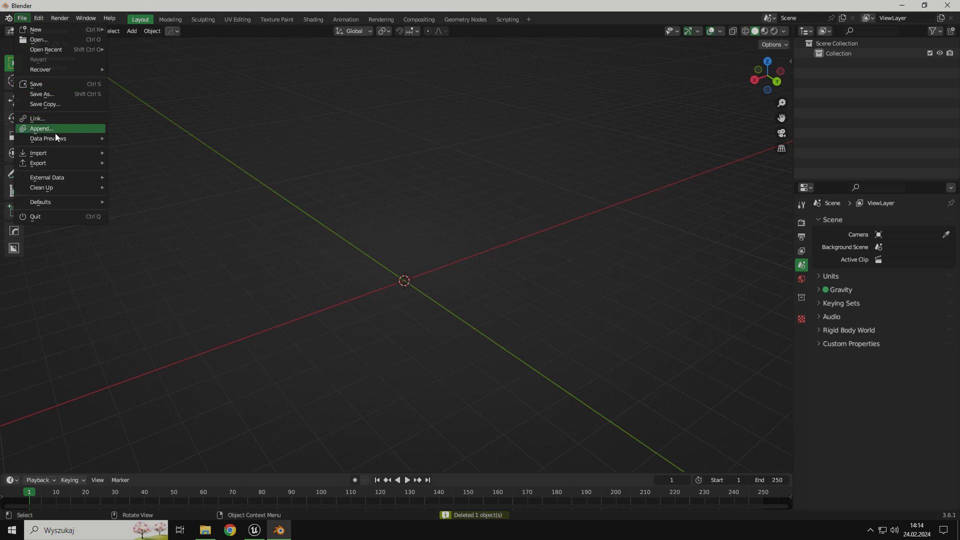
pyautogui.moveTo(74, 153)
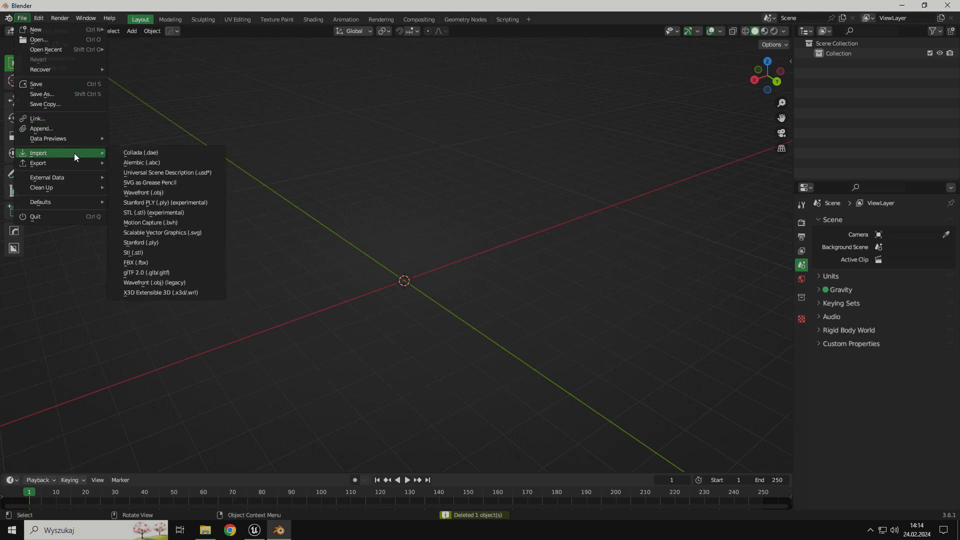
pyautogui.click(161, 262)
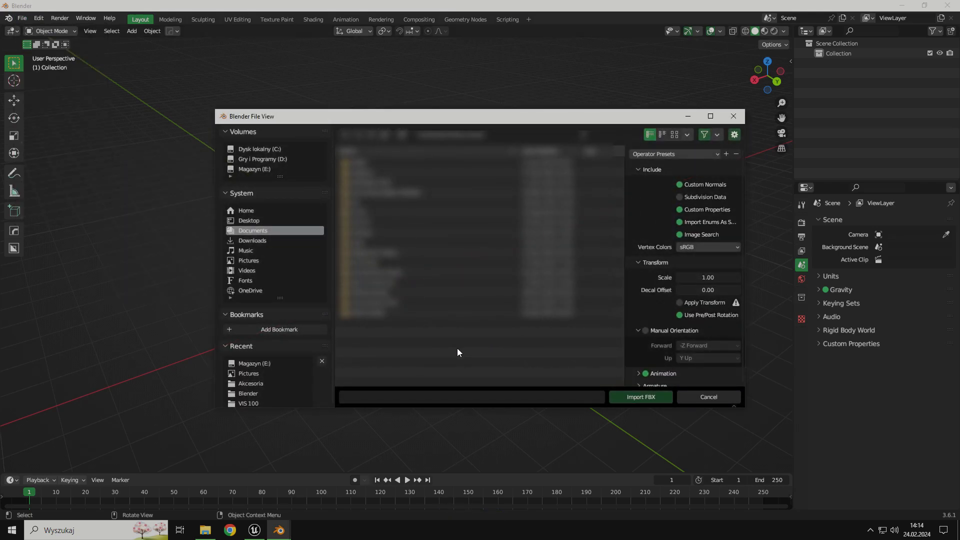
pyautogui.scroll(-1, 271, 360)
pyautogui.scroll(-2, 277, 361)
pyautogui.scroll(3, 278, 310)
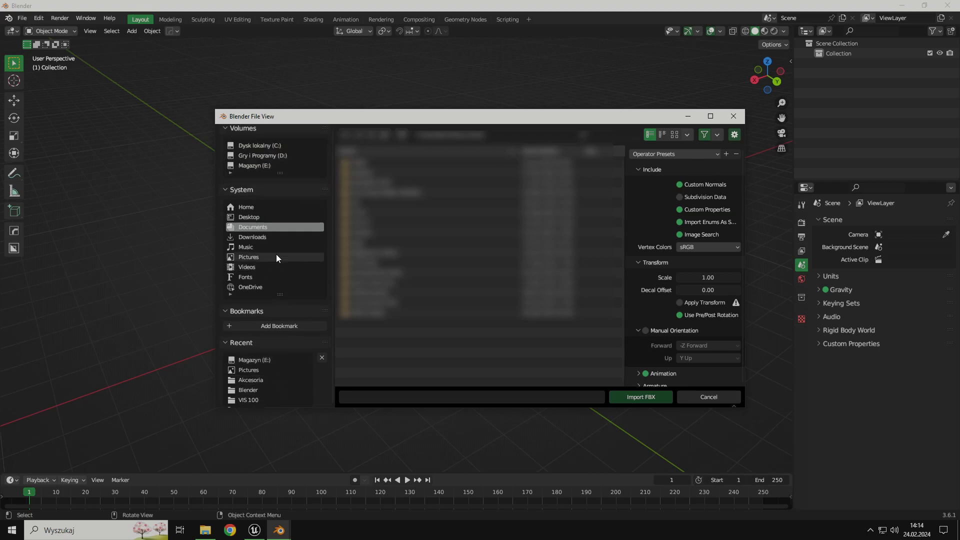
pyautogui.click(259, 168)
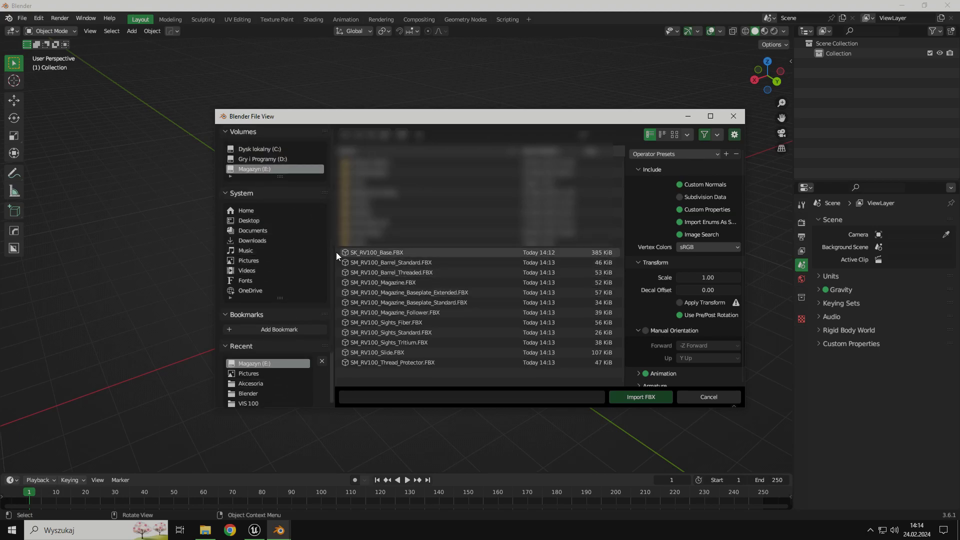
# - Import SK_RV100_Base.FBX with animation import turned off
pyautogui.click(356, 252)
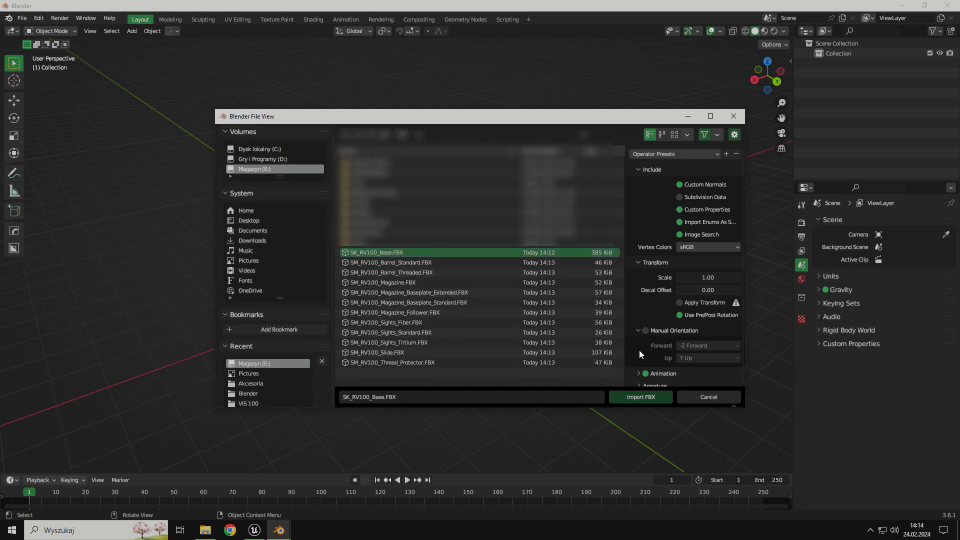
pyautogui.scroll(-1, 665, 312)
pyautogui.click(645, 368)
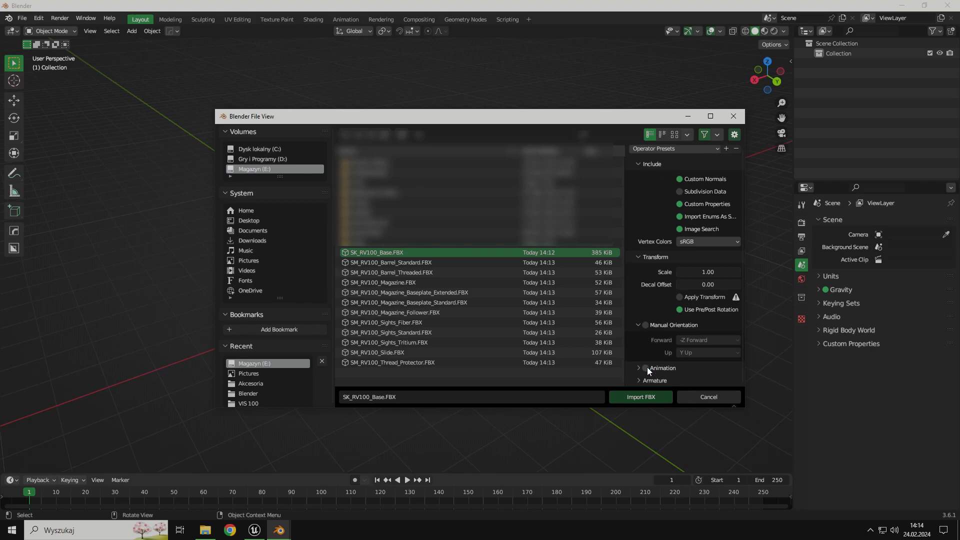
pyautogui.scroll(-4, 645, 366)
pyautogui.scroll(4, 646, 363)
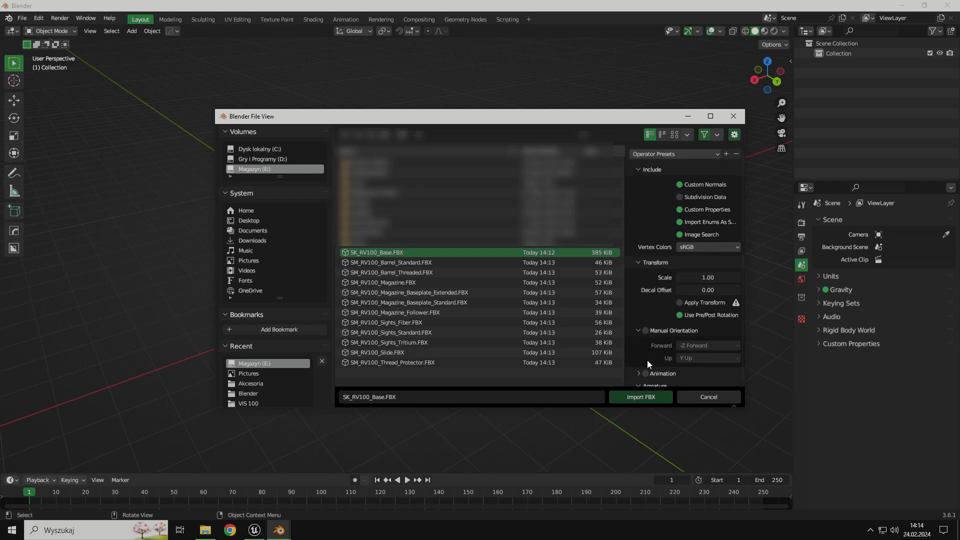
pyautogui.click(622, 399)
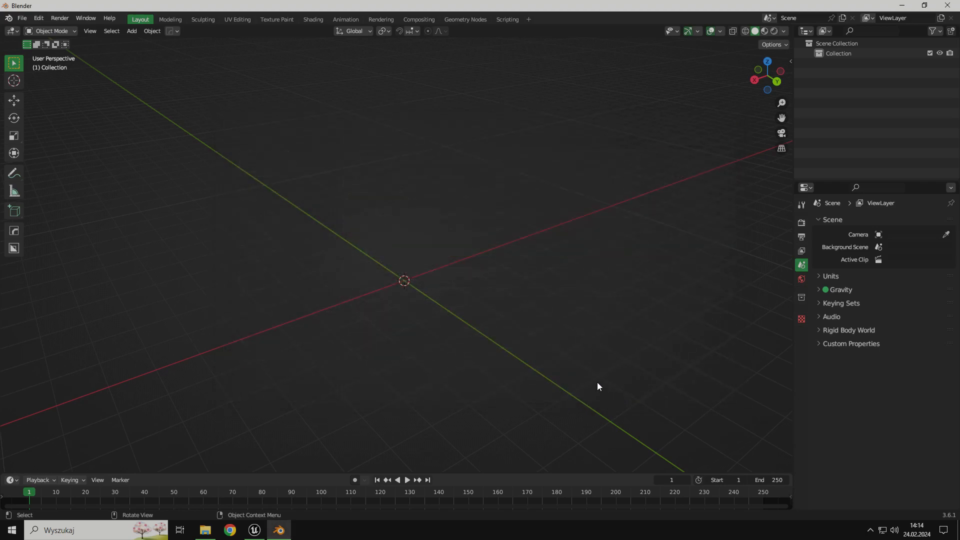
# - Select the imported pistol mesh, frame it in the viewport, inspect its other side and clear the selection
pyautogui.moveTo(447, 343); pyautogui.dragTo(583, 168, button='middle')
pyautogui.scroll(8, 508, 287)
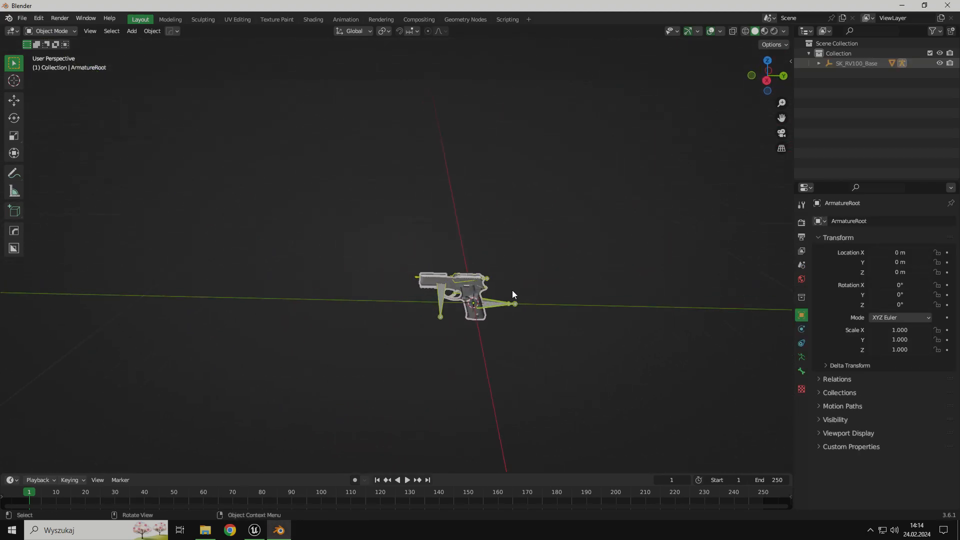
pyautogui.keyDown('shift'); pyautogui.moveTo(586, 313); pyautogui.dragTo(523, 279, button='middle'); pyautogui.keyUp('shift')
pyautogui.scroll(4, 522, 278)
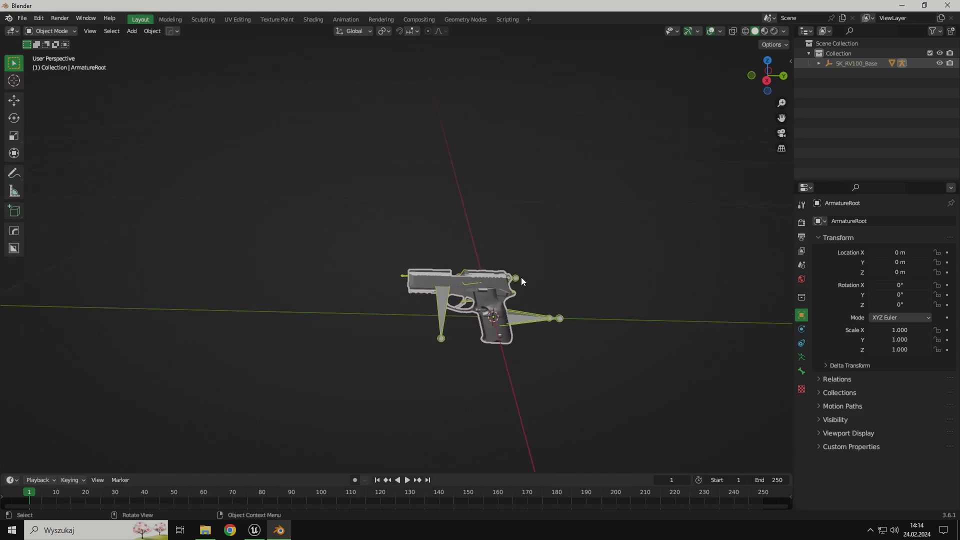
pyautogui.click(505, 279)
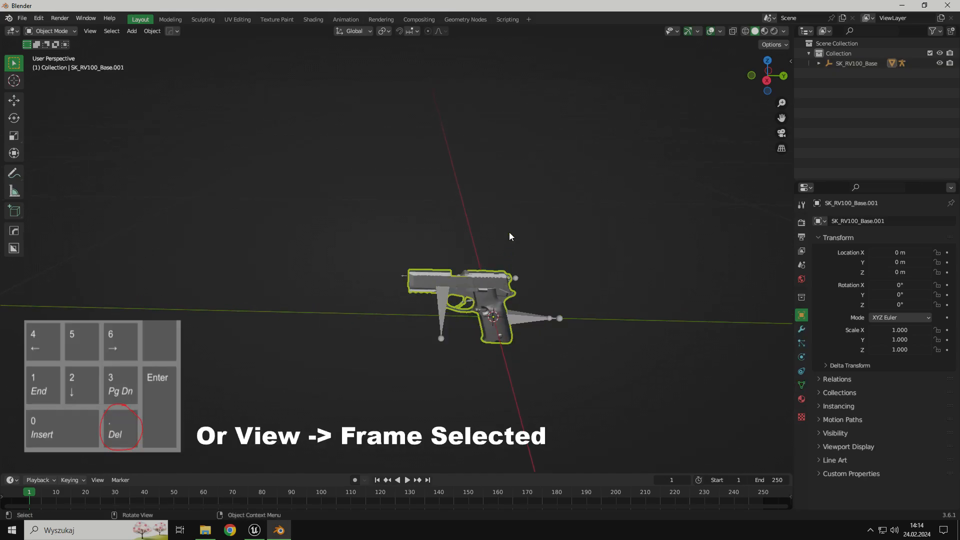
pyautogui.press('KP_Decimal')
pyautogui.moveTo(594, 235); pyautogui.dragTo(376, 236, button='middle')
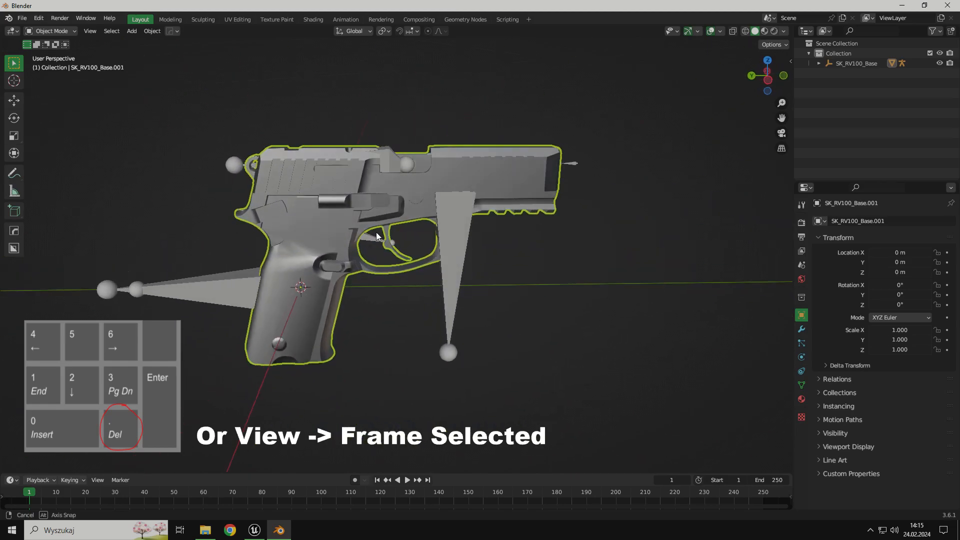
pyautogui.click(518, 256)
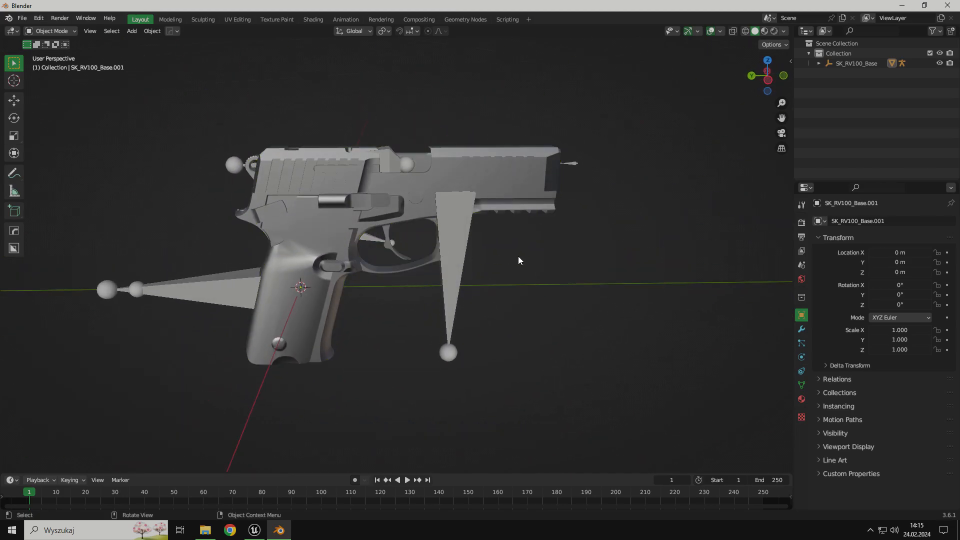
# - Select the pistol's ArmatureRoot in the SK_RV100_Base hierarchy and delete it
pyautogui.click(459, 257)
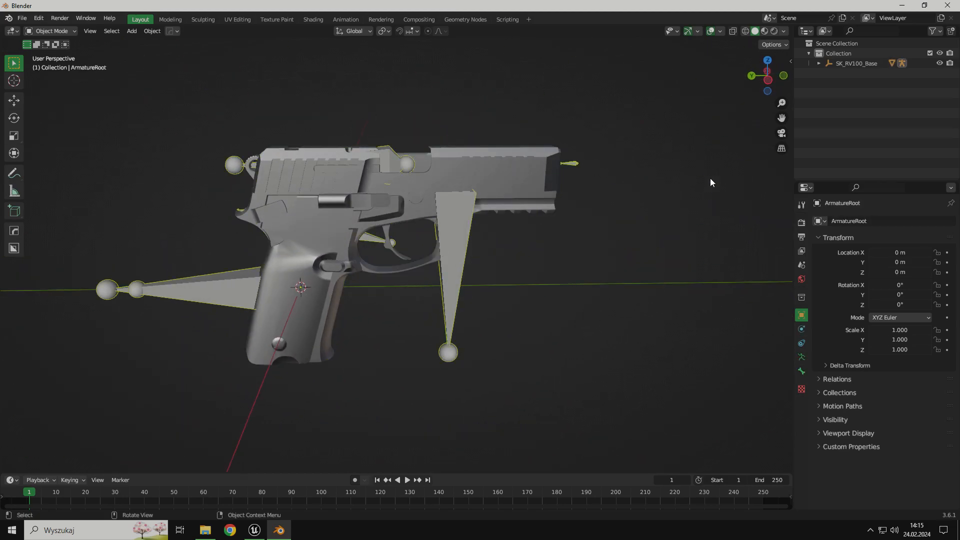
pyautogui.click(818, 63)
pyautogui.click(829, 73)
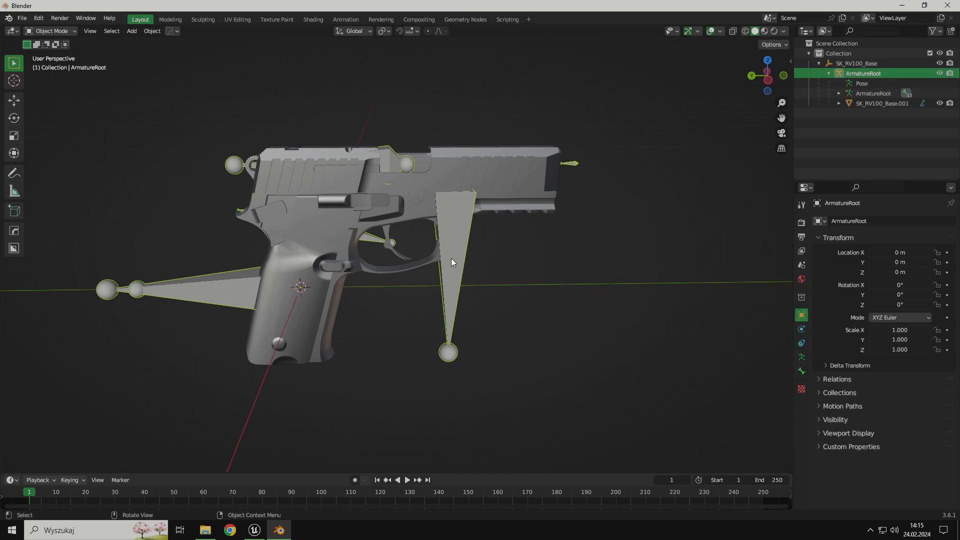
pyautogui.press('Delete')
# - Select the SK_RV100_Base.001 pistol mesh and display its material properties
pyautogui.scroll(-6, 513, 288)
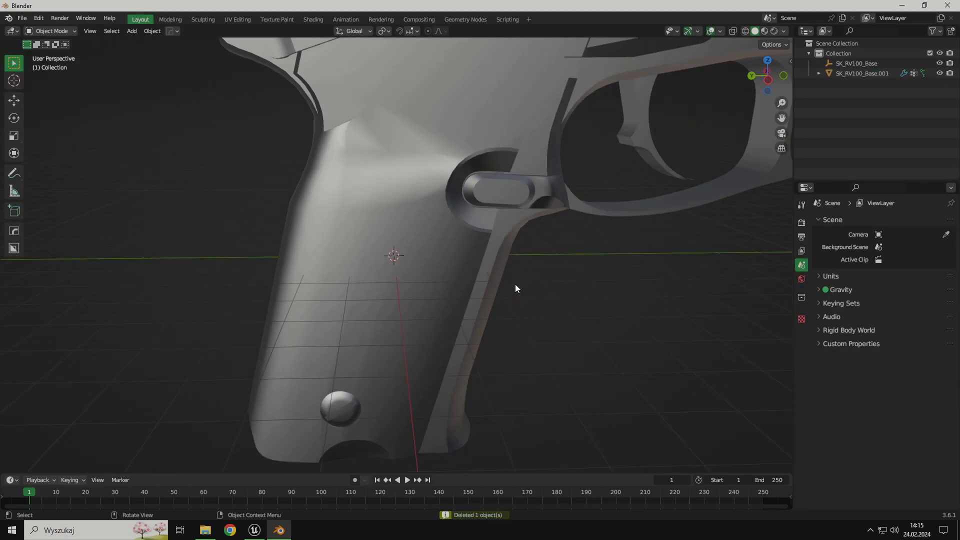
pyautogui.scroll(-5, 515, 288)
pyautogui.moveTo(525, 283); pyautogui.dragTo(544, 279, button='middle')
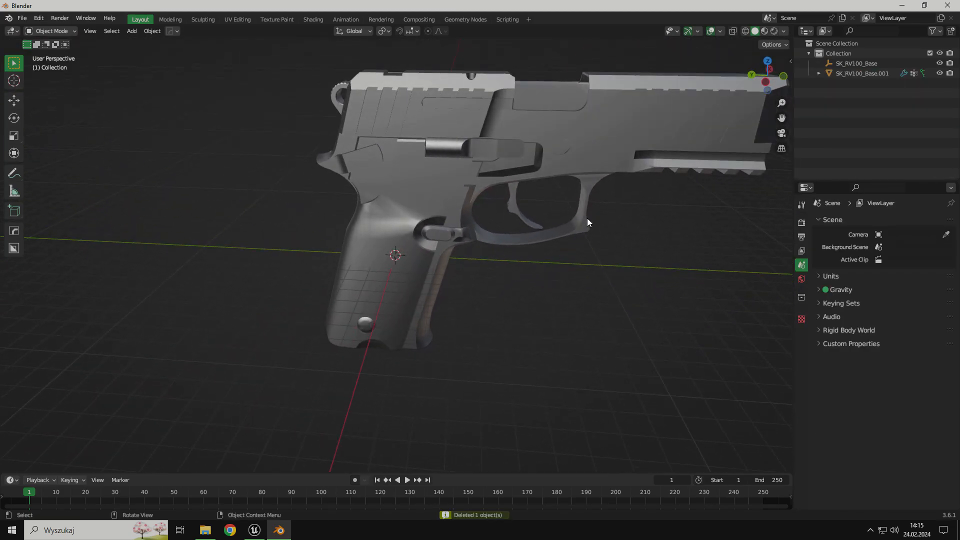
pyautogui.moveTo(557, 227); pyautogui.dragTo(558, 295, button='middle')
pyautogui.click(434, 206)
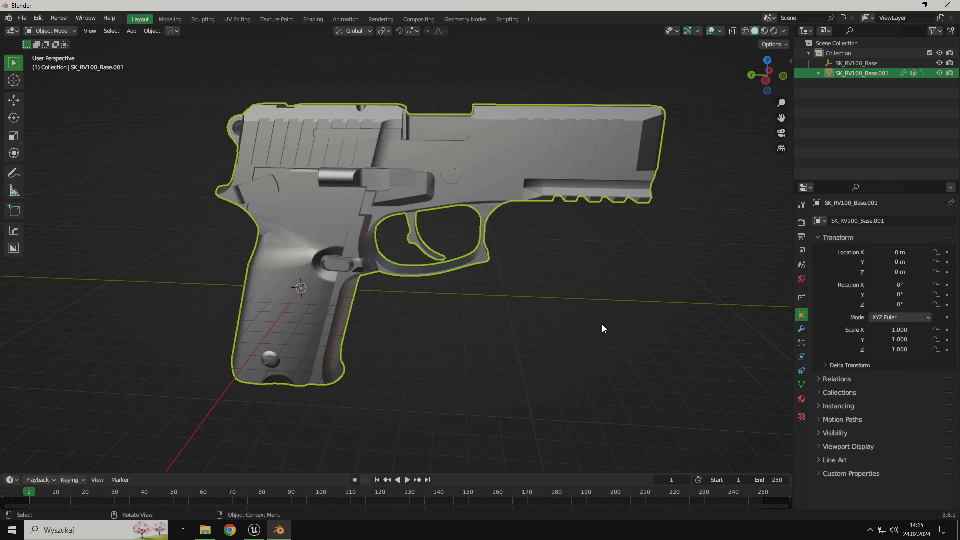
pyautogui.moveTo(619, 310)
pyautogui.mouseDown(button='middle')
pyautogui.moveTo(608, 313)
pyautogui.moveTo(616, 314)
pyautogui.mouseUp(button='middle')
pyautogui.click(801, 399)
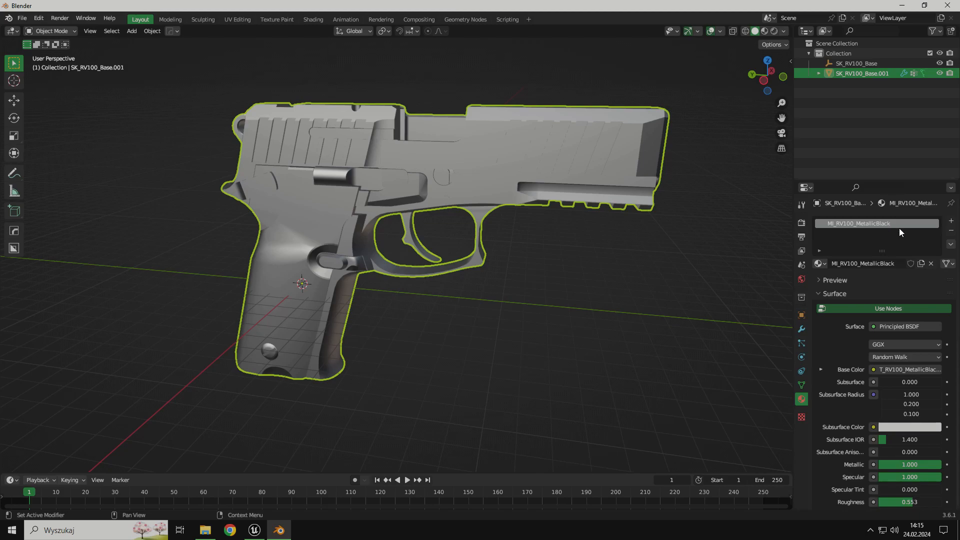
# - Remove the MI_RV100_MetallicBlack material slot from the SK_RV100_Base.001 mesh and clear the selection
pyautogui.click(951, 231)
pyautogui.moveTo(499, 293)
pyautogui.mouseDown(button='middle')
pyautogui.moveTo(568, 302)
pyautogui.moveTo(489, 294)
pyautogui.mouseUp(button='middle')
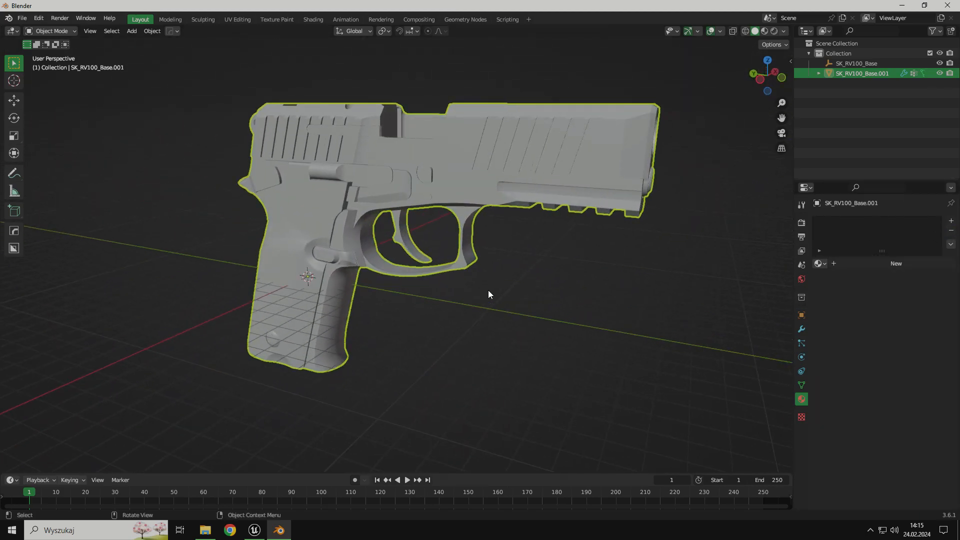
pyautogui.click(499, 294)
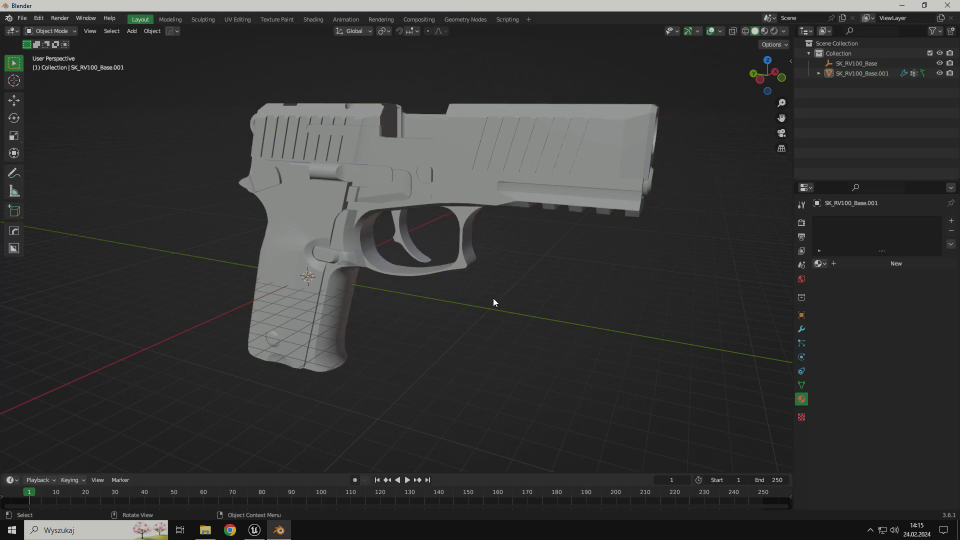
pyautogui.moveTo(491, 297); pyautogui.dragTo(531, 311, button='middle')
# - Delete the leftover SK_RV100_Base empty from the collection
pyautogui.click(855, 62)
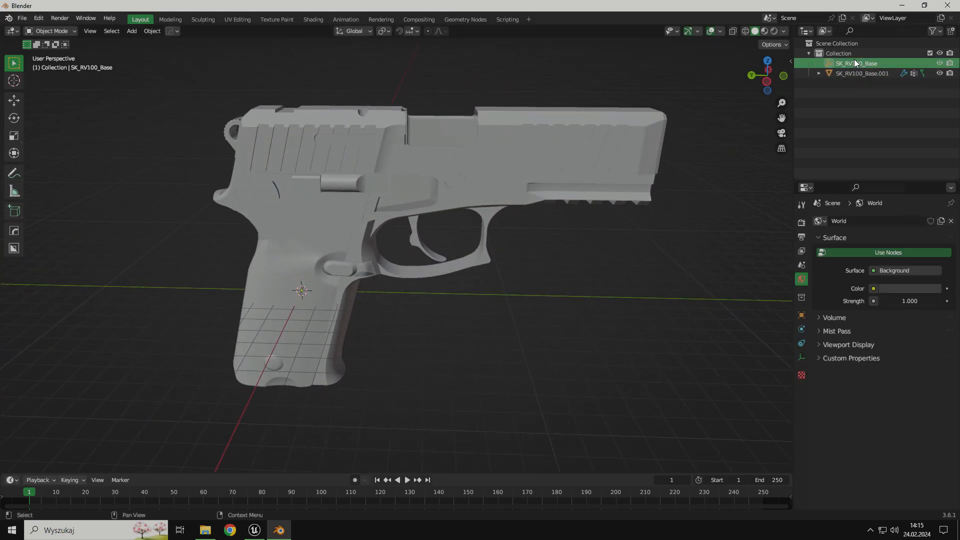
pyautogui.press('Delete')
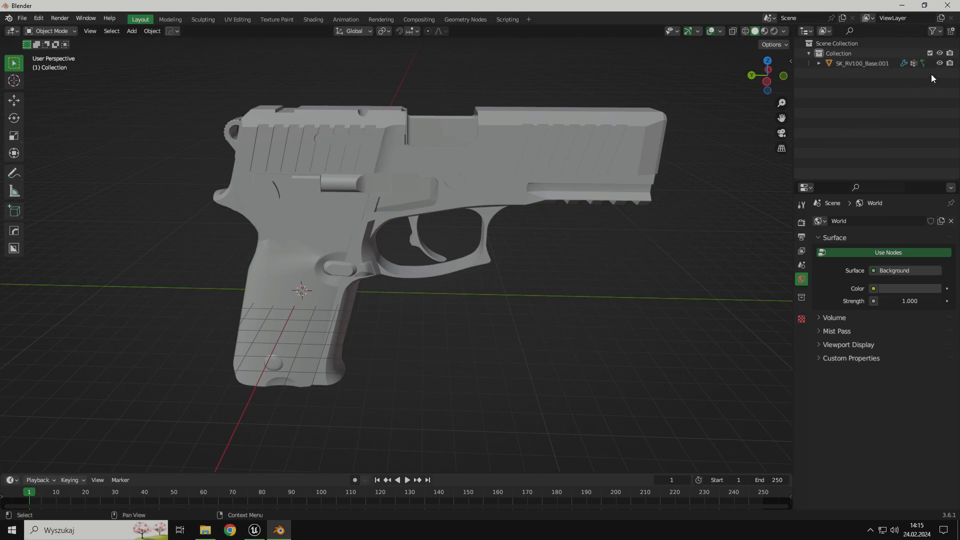
pyautogui.scroll(-2, 525, 226)
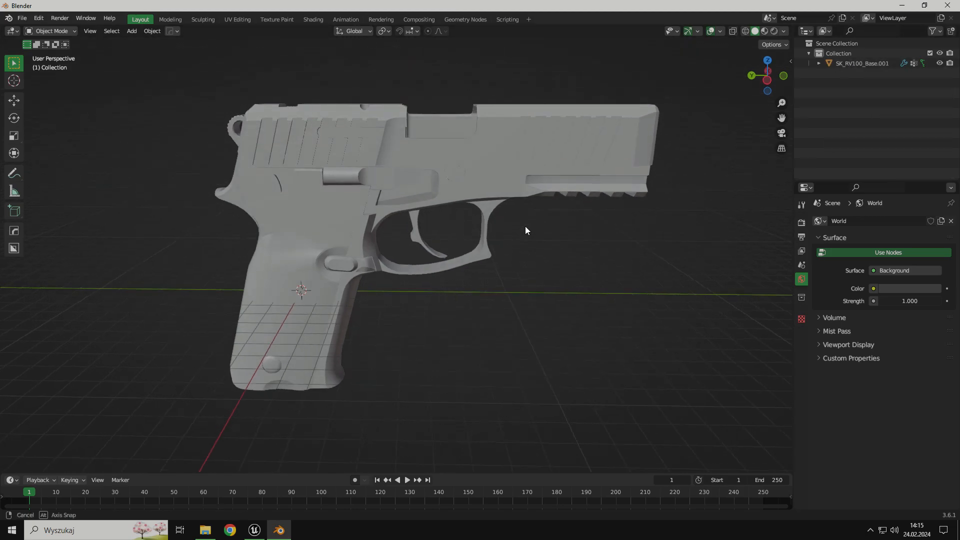
# - Import all the static part FBX files together, from SM_RV100_Barrel_Standard.FBX through SM_RV100_Thread_Protector.FBX
pyautogui.click(22, 18)
pyautogui.moveTo(46, 152)
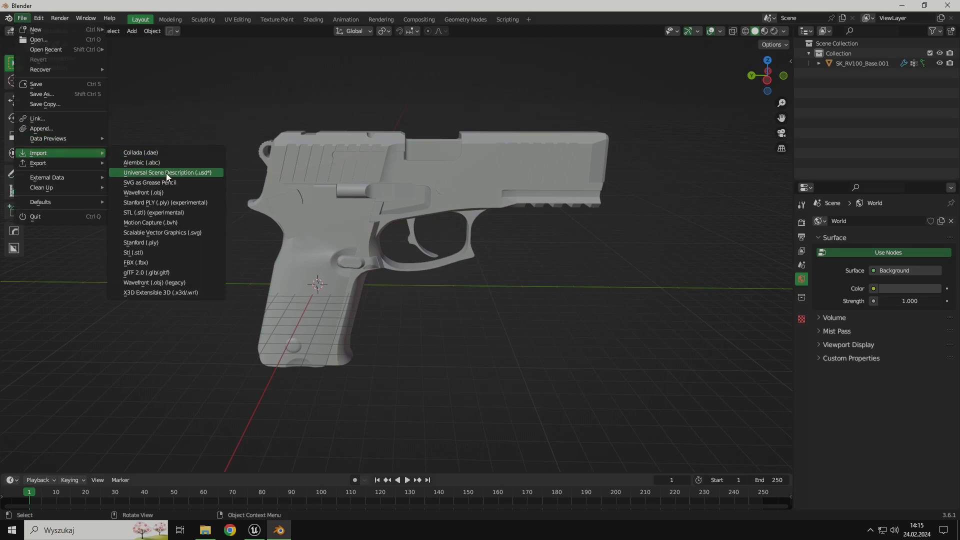
pyautogui.click(148, 263)
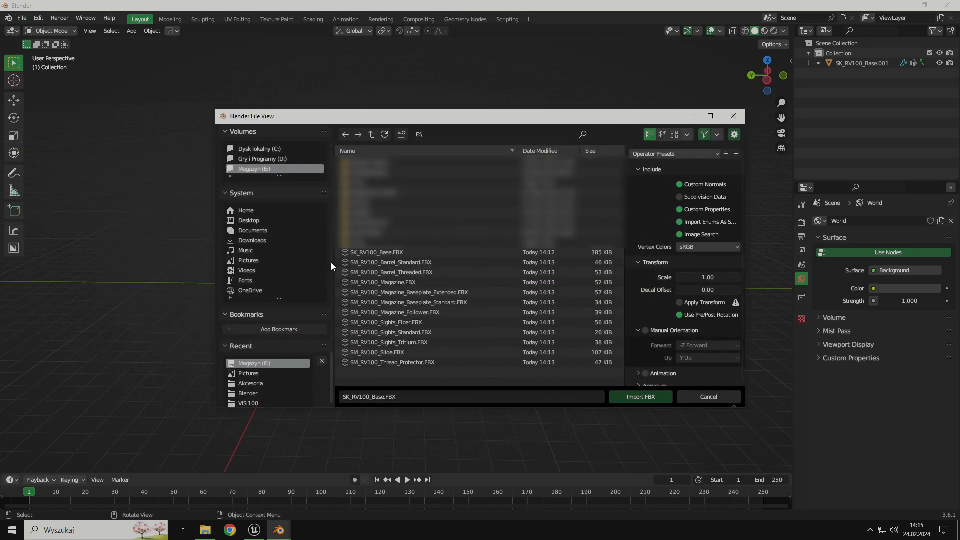
pyautogui.moveTo(332, 278); pyautogui.dragTo(328, 278)
pyautogui.click(366, 262)
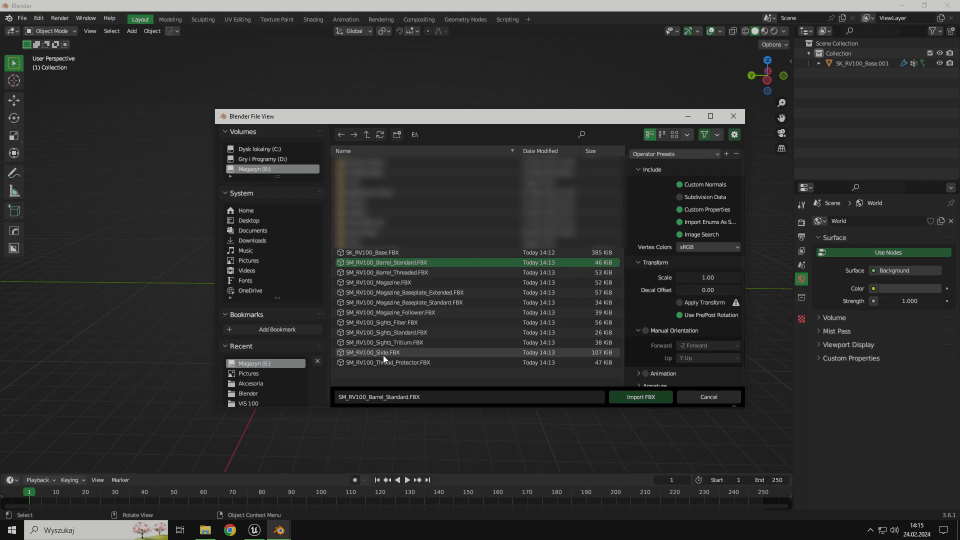
pyautogui.keyDown('shift'); pyautogui.click(380, 359); pyautogui.keyUp('shift')
pyautogui.scroll(-1, 630, 360)
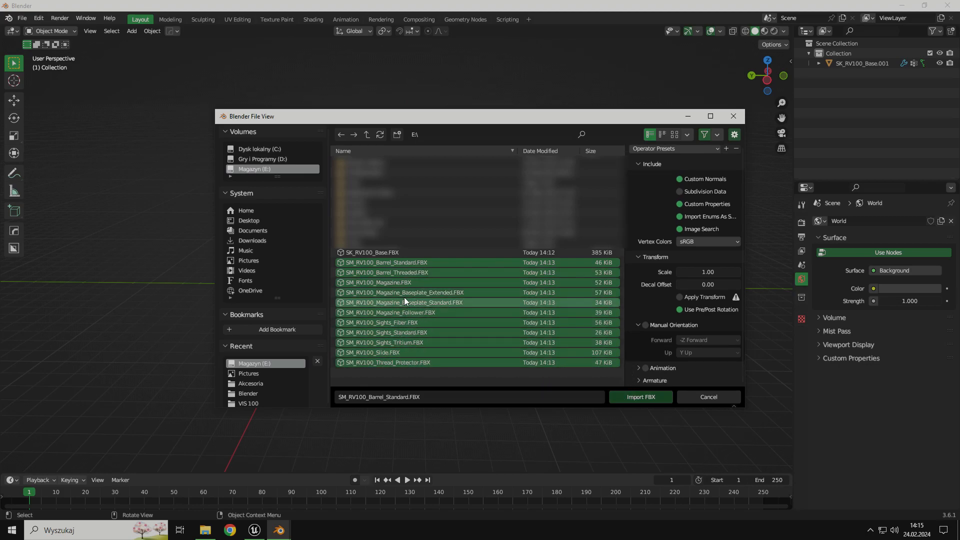
pyautogui.click(624, 392)
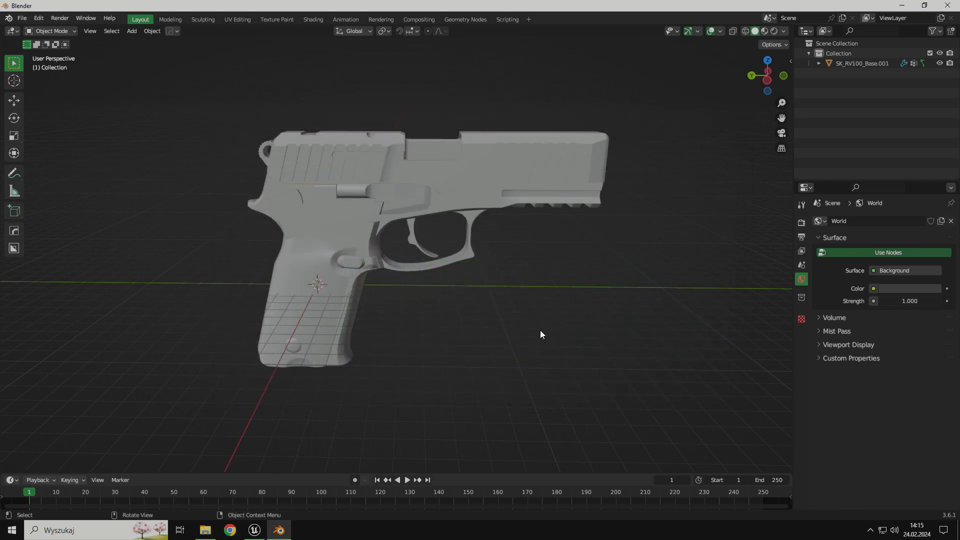
# - Select SM_RV100_Magazine_Baseplate_Extended, frame it up close and compare its size with the pistol base mesh
pyautogui.moveTo(425, 261); pyautogui.dragTo(700, 210, button='middle')
pyautogui.click(859, 123)
pyautogui.click(850, 103)
pyautogui.scroll(5, 512, 272)
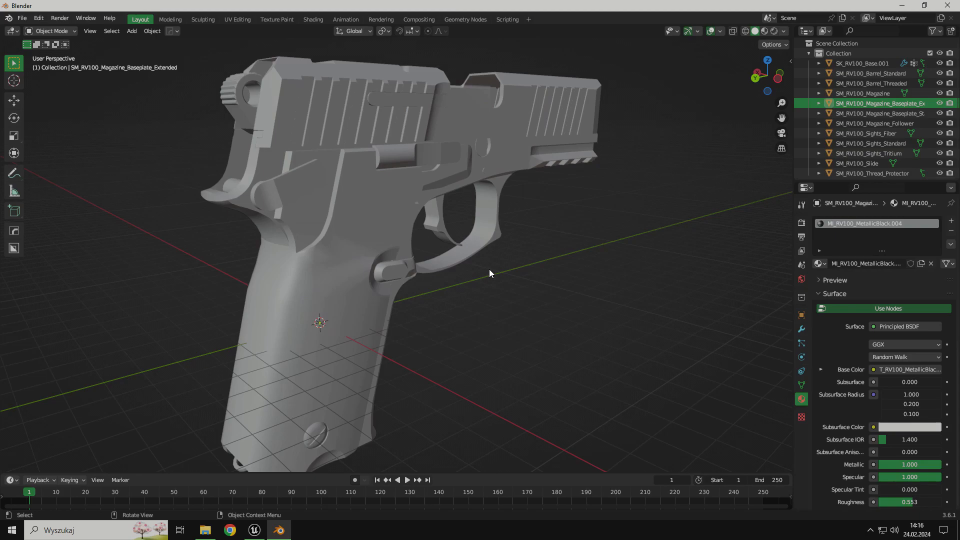
pyautogui.press('KP_Decimal')
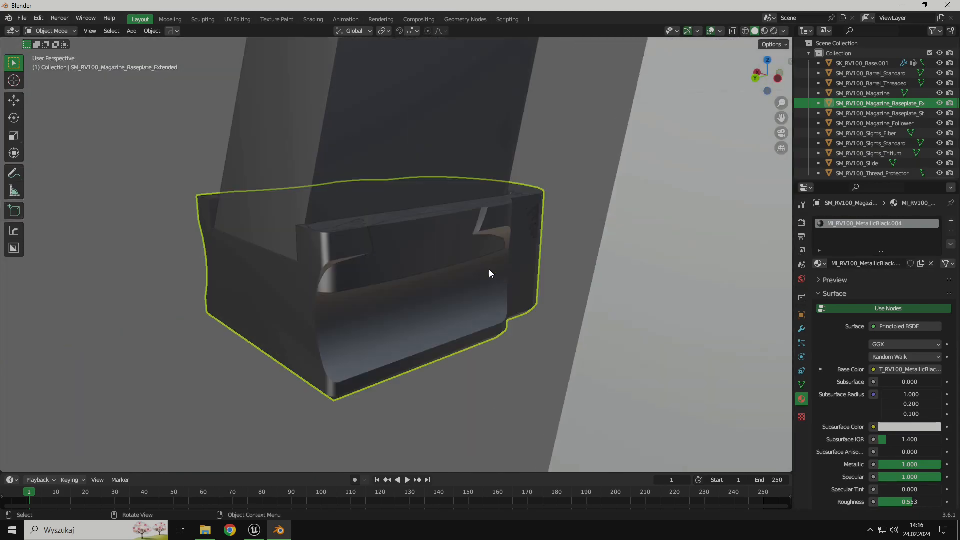
pyautogui.scroll(-8, 460, 273)
pyautogui.moveTo(460, 271); pyautogui.dragTo(516, 268, button='middle')
pyautogui.keyDown('shift'); pyautogui.moveTo(614, 215); pyautogui.dragTo(488, 292, button='middle'); pyautogui.keyUp('shift')
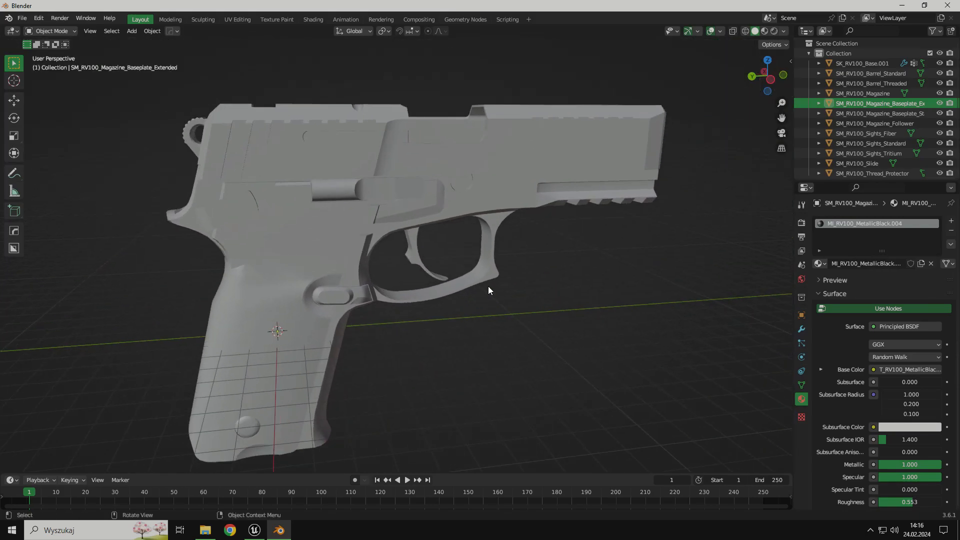
pyautogui.scroll(-1, 557, 246)
pyautogui.moveTo(557, 248); pyautogui.dragTo(568, 248, button='middle')
# - Set the SK_RV100_Base.001 mesh's X, Y and Z scale to 0.1 and frame it
pyautogui.click(499, 174)
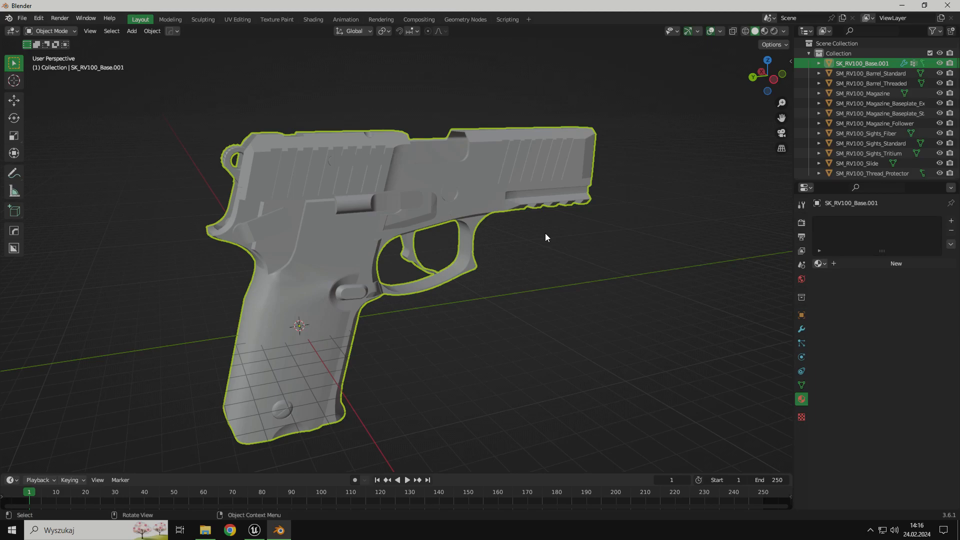
pyautogui.press('n')
pyautogui.click(740, 176)
pyautogui.write('0.1')
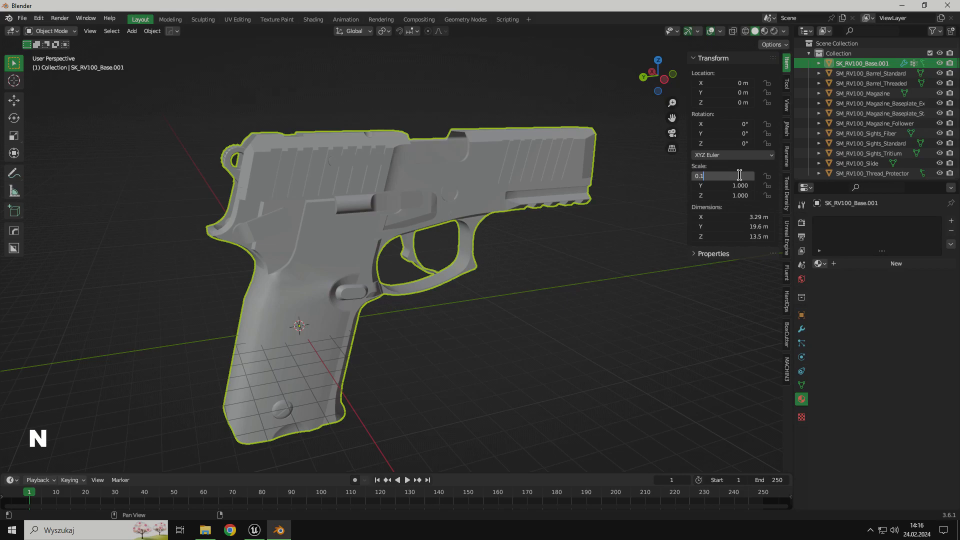
pyautogui.press('Tab')
pyautogui.write('0.1')
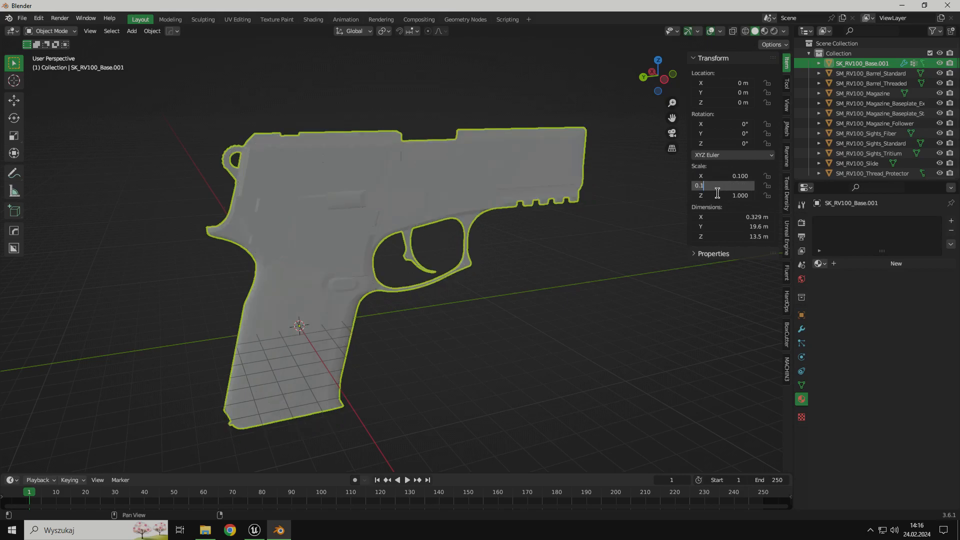
pyautogui.press('Tab')
pyautogui.write('0.1')
pyautogui.press('Return')
pyautogui.moveTo(440, 308); pyautogui.dragTo(393, 278, button='middle')
pyautogui.press('KP_Decimal')
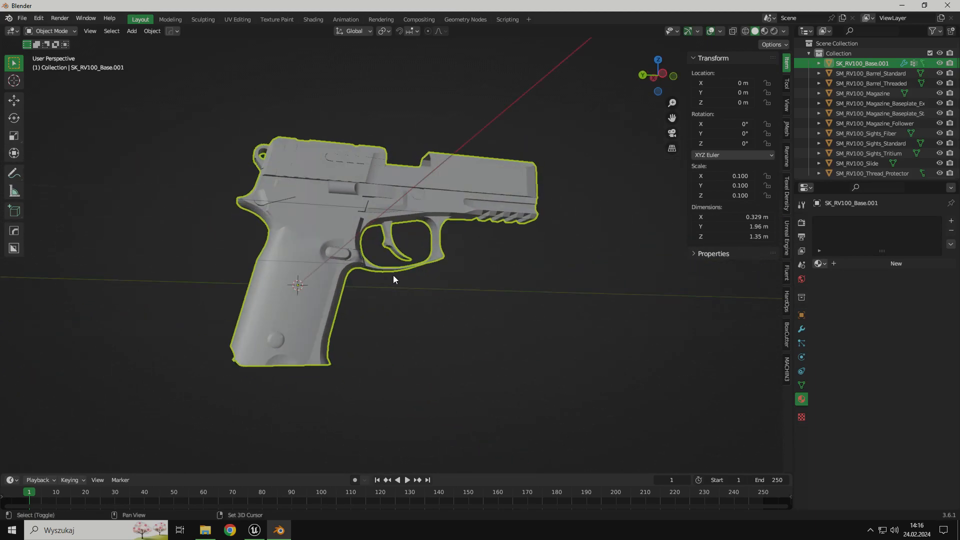
pyautogui.scroll(5, 448, 245)
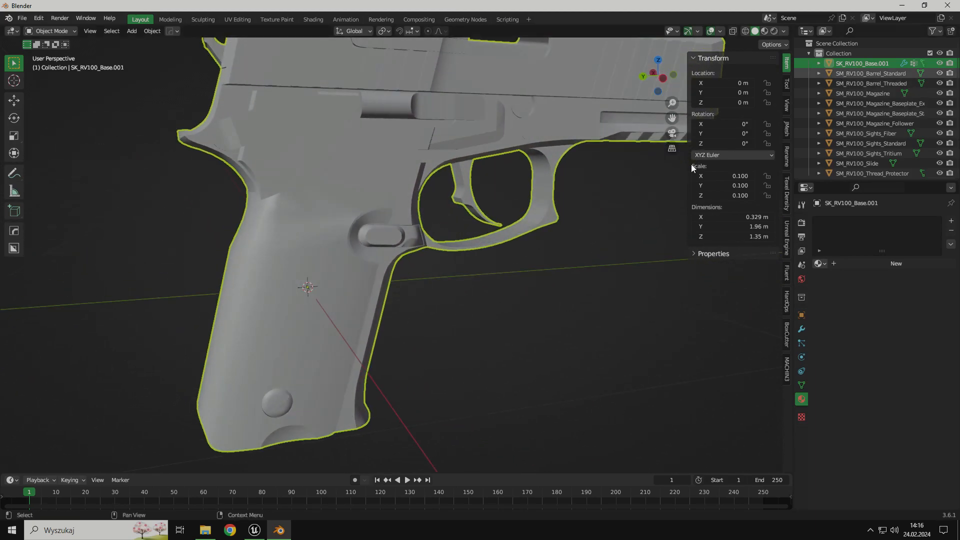
# - Select SM_RV100_Magazine and check its scale values against the pistol base
pyautogui.click(864, 93)
pyautogui.scroll(-4, 506, 239)
pyautogui.moveTo(506, 238); pyautogui.dragTo(535, 241, button='middle')
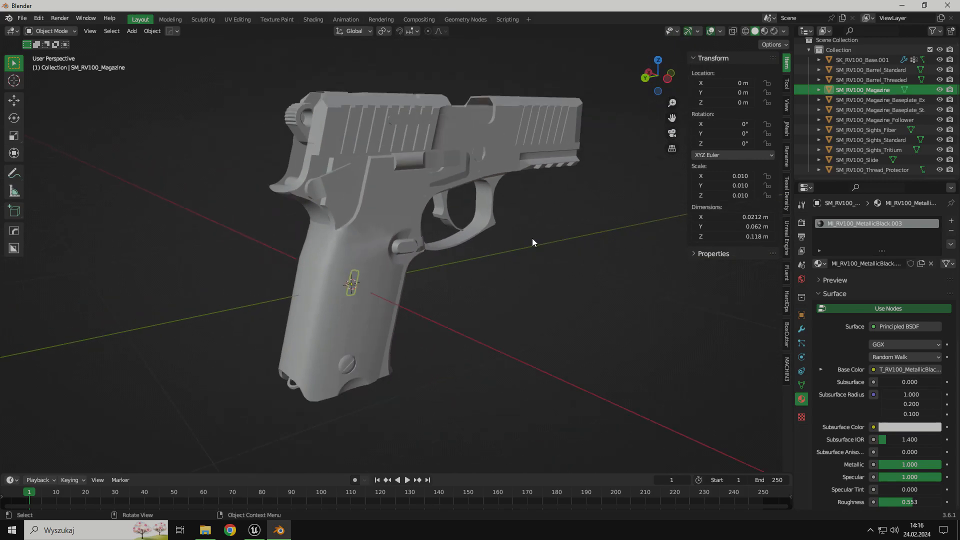
# - Set the SK_RV100_Base.001 mesh's X, Y and Z scale to 0.01 to match the imported parts
pyautogui.click(483, 192)
pyautogui.moveTo(483, 192); pyautogui.dragTo(414, 230, button='middle')
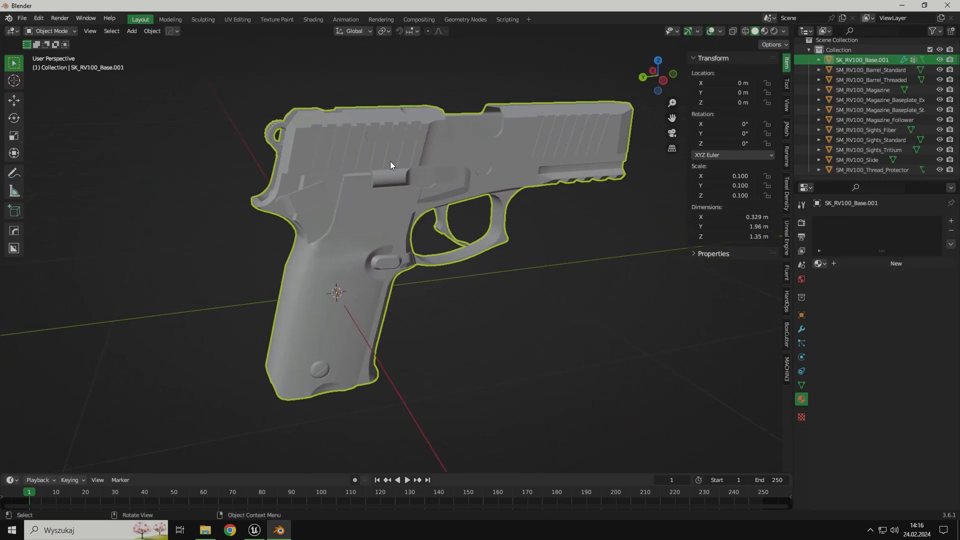
pyautogui.click(720, 176)
pyautogui.click(701, 176)
pyautogui.write('0')
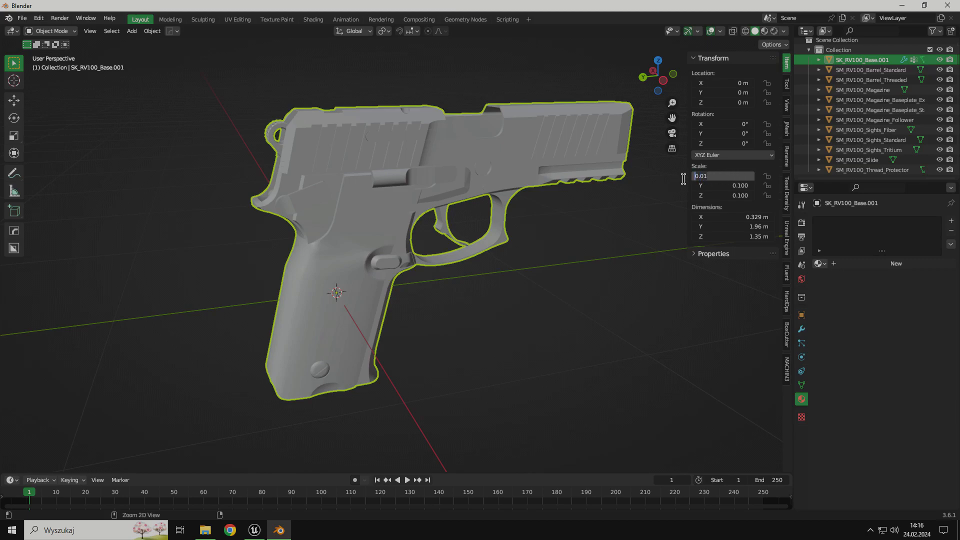
pyautogui.click(719, 186)
pyautogui.write('0.01')
pyautogui.press('Return')
pyautogui.click(719, 195)
pyautogui.write('0.01')
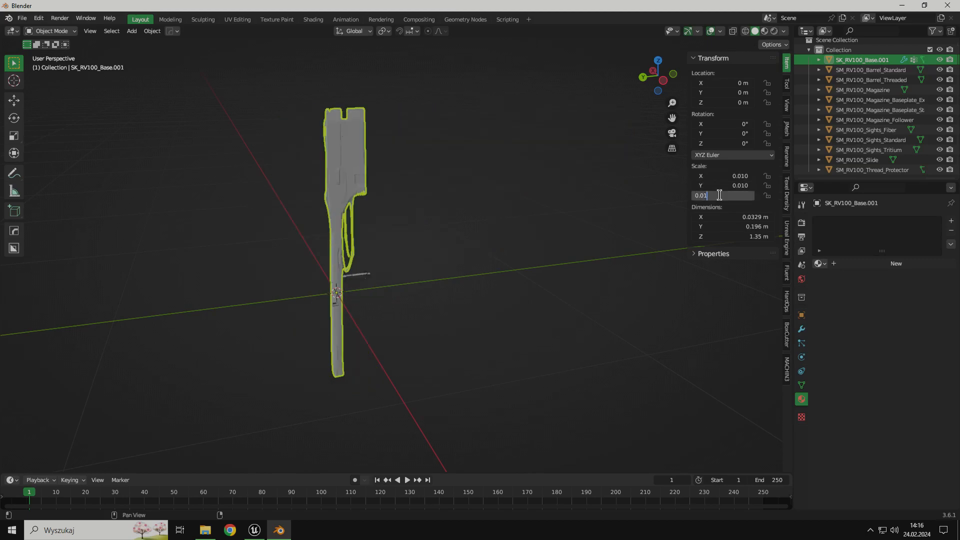
pyautogui.press('Return')
pyautogui.moveTo(388, 282); pyautogui.dragTo(420, 260, button='middle')
pyautogui.scroll(13, 395, 278)
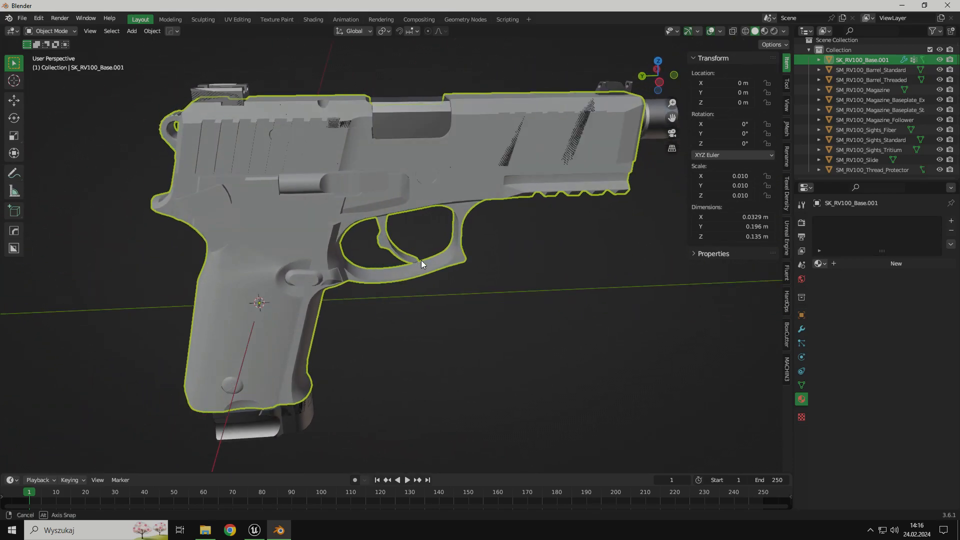
pyautogui.press('g')
pyautogui.press('Escape')
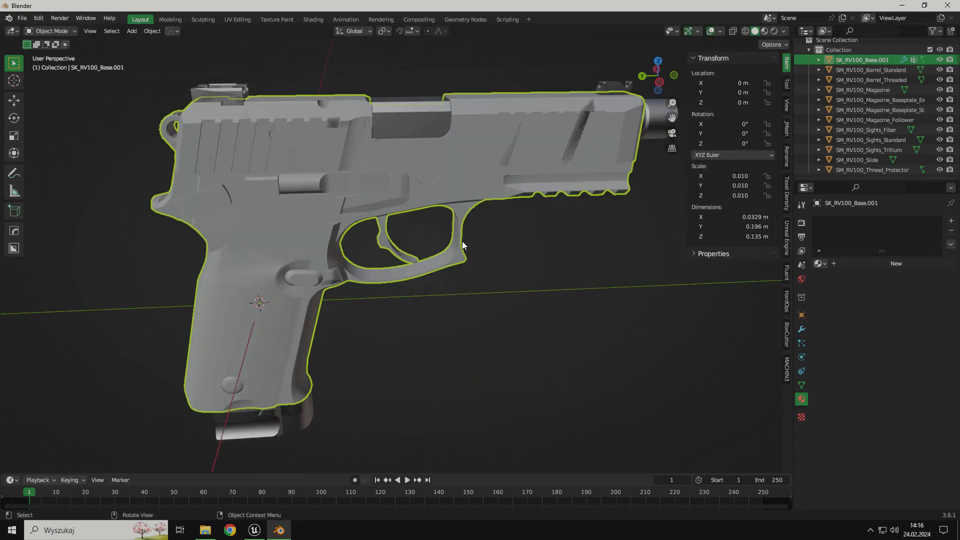
pyautogui.moveTo(371, 233); pyautogui.dragTo(437, 240, button='middle')
pyautogui.scroll(-3, 414, 212)
pyautogui.scroll(2, 426, 255)
pyautogui.press('g')
pyautogui.press('g')
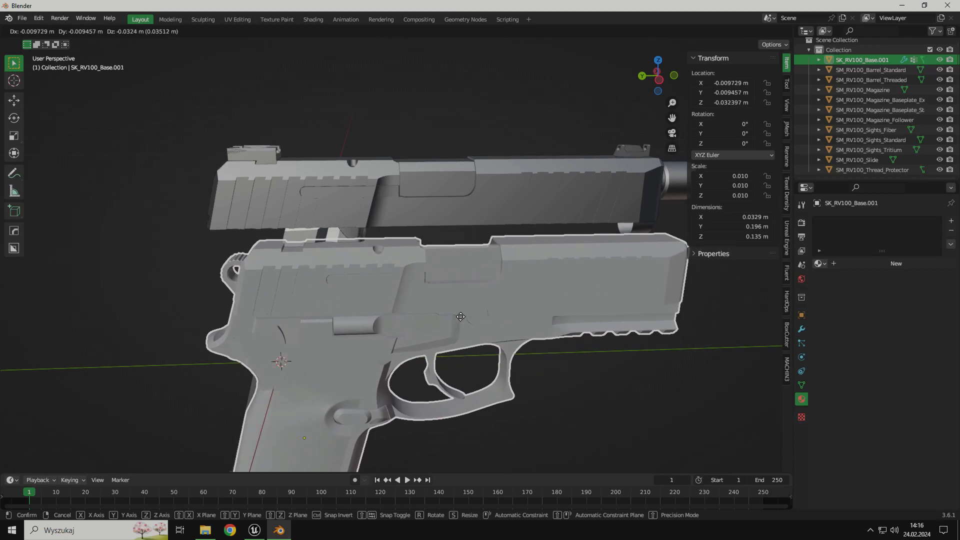
pyautogui.rightClick(461, 316)
pyautogui.moveTo(470, 302); pyautogui.dragTo(478, 302, button='middle')
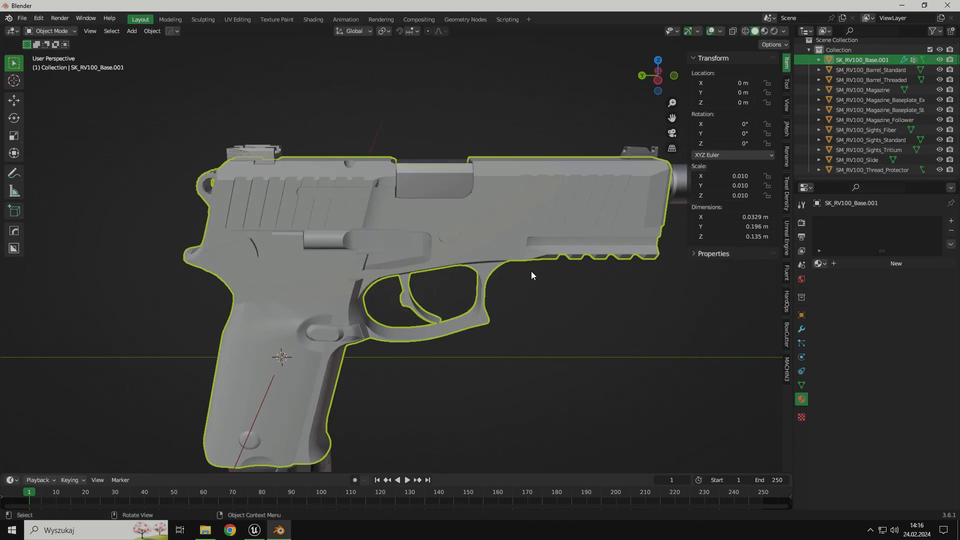
# - Hide the SK_RV100_Base.001 mesh and delete the SM_RV100_Slide part
pyautogui.click(938, 61)
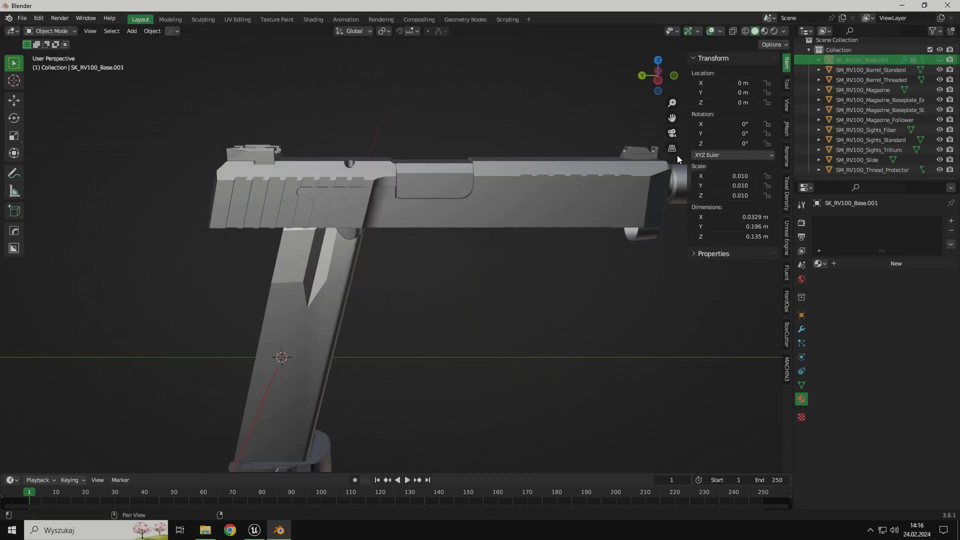
pyautogui.click(423, 212)
pyautogui.moveTo(423, 212); pyautogui.dragTo(492, 236, button='middle')
pyautogui.press('x')
pyautogui.click(446, 271)
pyautogui.scroll(1, 885, 103)
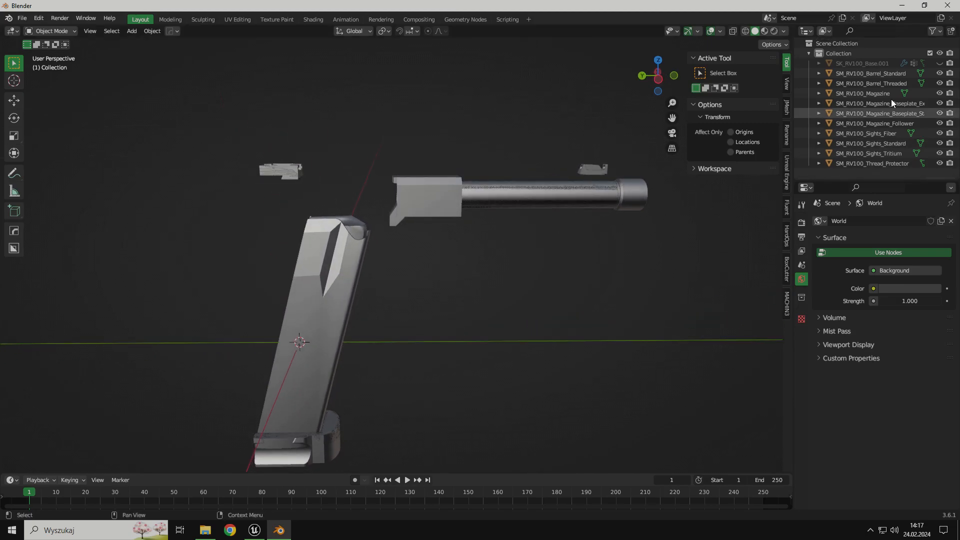
# - Show the SK_RV100_Base.001 mesh briefly to check it with the remaining parts, and hide it again
pyautogui.click(939, 63)
pyautogui.moveTo(413, 299)
pyautogui.mouseDown(button='middle')
pyautogui.moveTo(421, 227)
pyautogui.moveTo(407, 285)
pyautogui.mouseUp(button='middle')
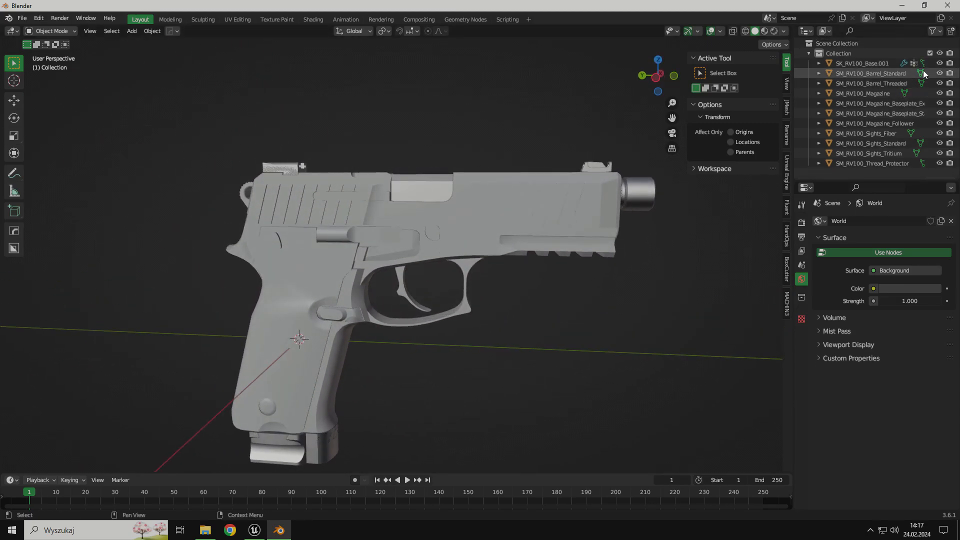
pyautogui.click(939, 63)
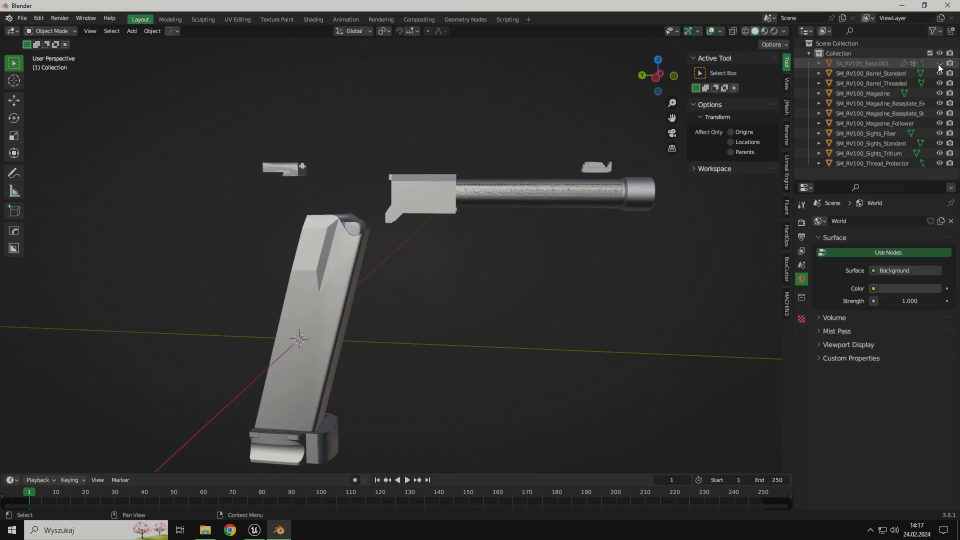
# - Select the SM_RV100_Magazine part and inspect it from another angle
pyautogui.click(344, 258)
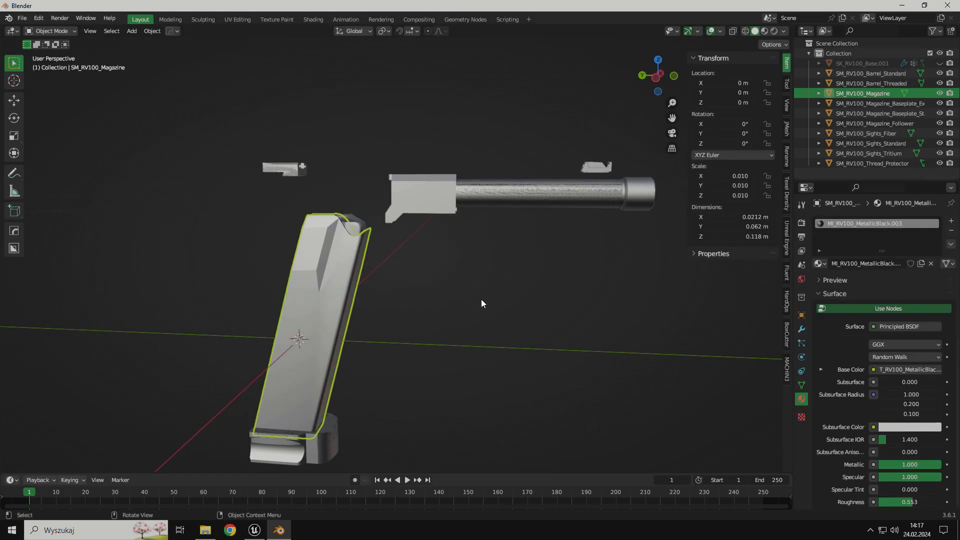
pyautogui.scroll(4, 480, 299)
pyautogui.moveTo(440, 306); pyautogui.dragTo(501, 264, button='middle')
pyautogui.scroll(-3, 491, 307)
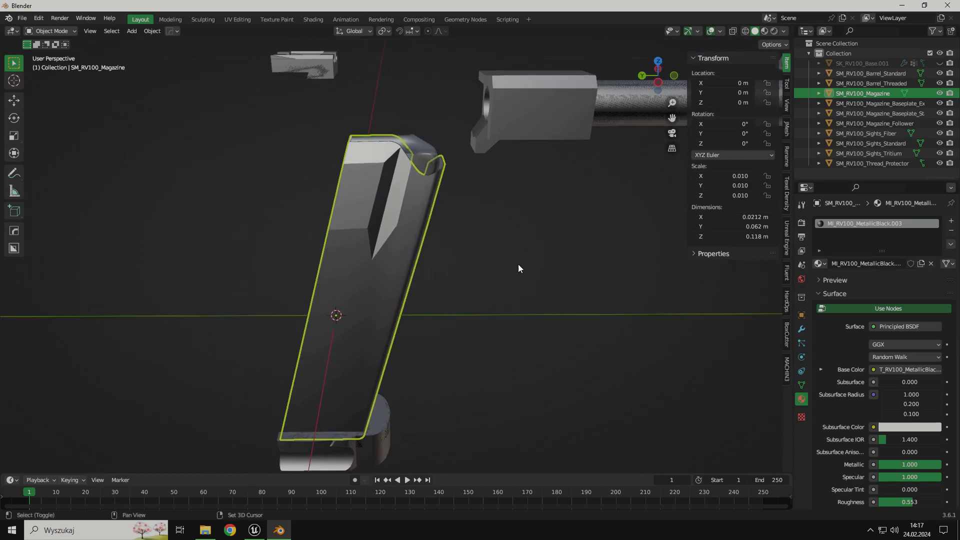
pyautogui.scroll(-3, 501, 264)
# - Select SM_RV100_Sights_Tritium and remove its MI_RV100_MetallicBlack.009 material slot
pyautogui.click(883, 144)
pyautogui.click(885, 153)
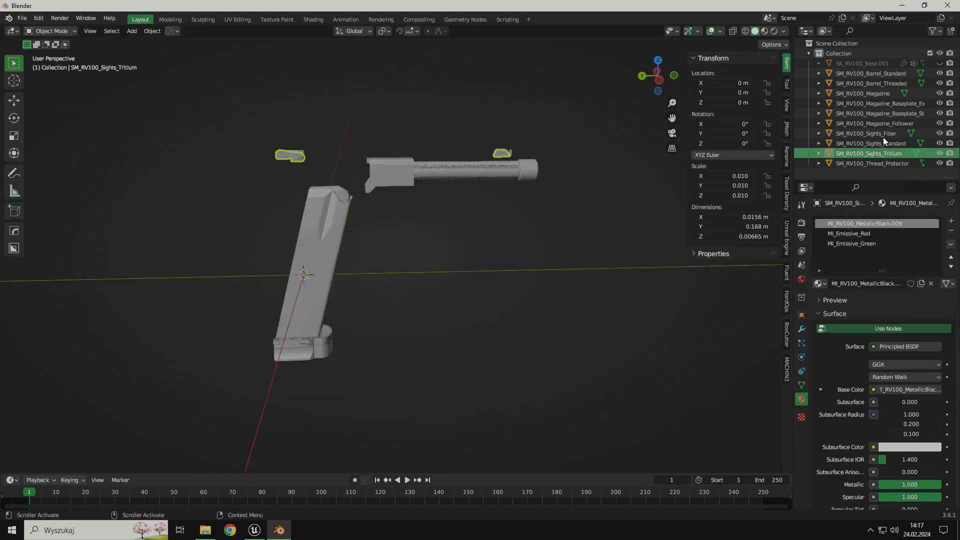
pyautogui.scroll(1, 877, 211)
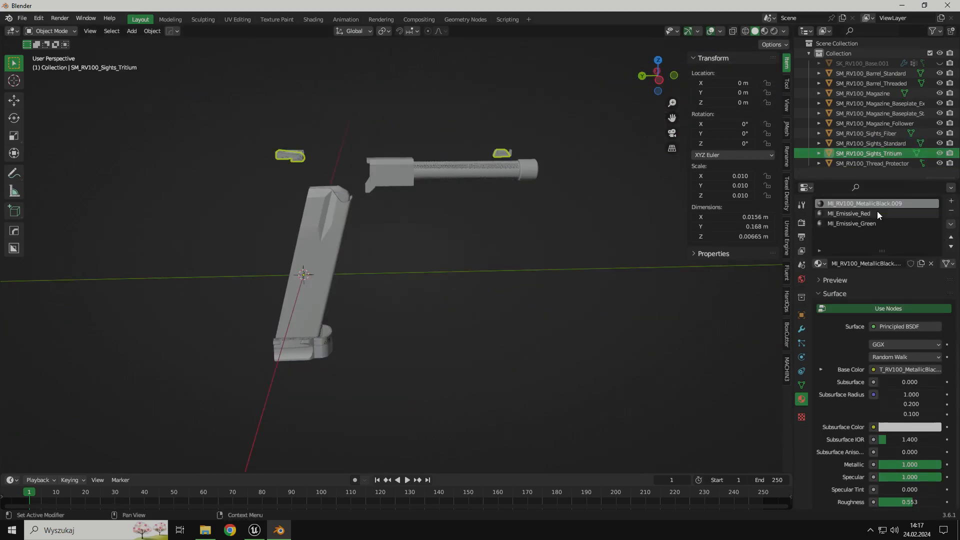
pyautogui.click(950, 212)
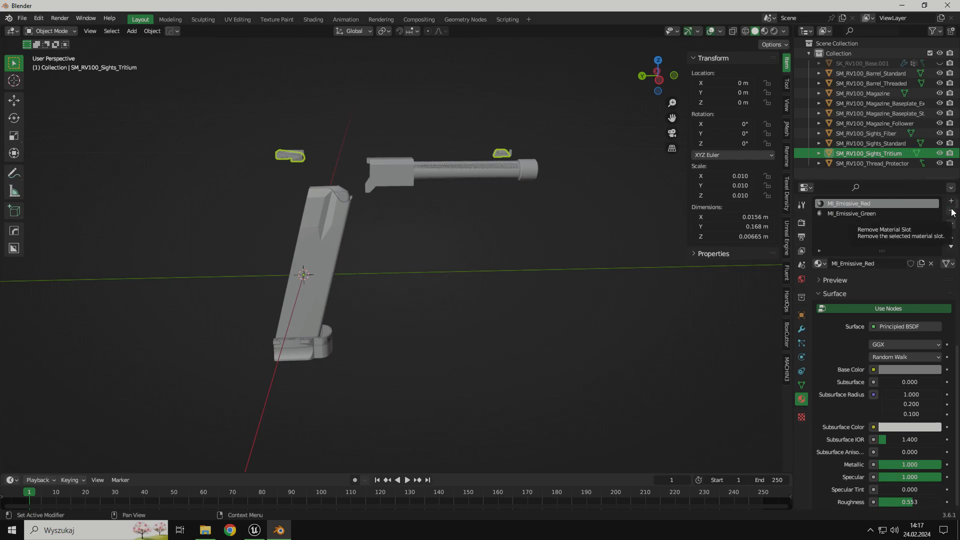
# - Remove the MI_Emissive_Red and MI_Emissive_Green material slots from SM_RV100_Sights_Tritium, and select SM_RV100_Thread_Protector
pyautogui.click(950, 210)
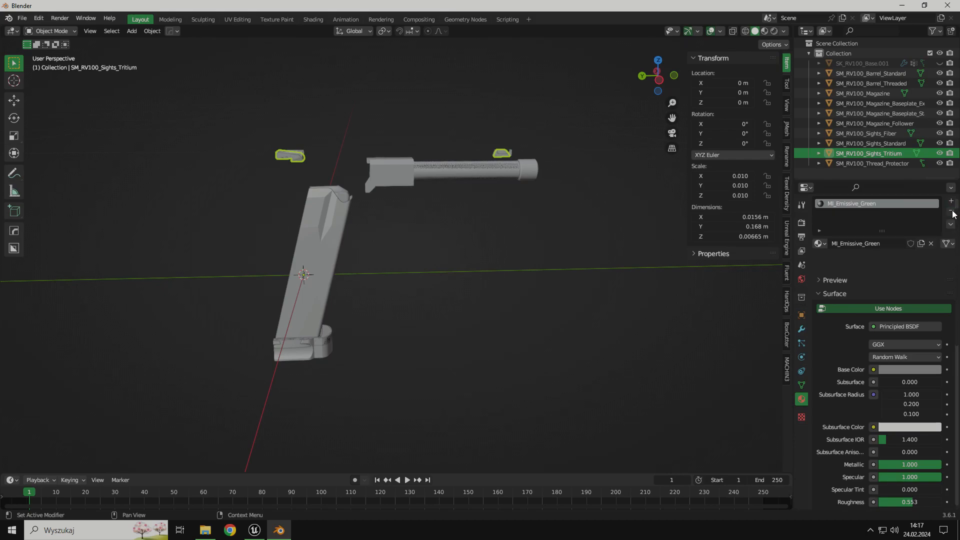
pyautogui.click(951, 210)
pyautogui.click(874, 164)
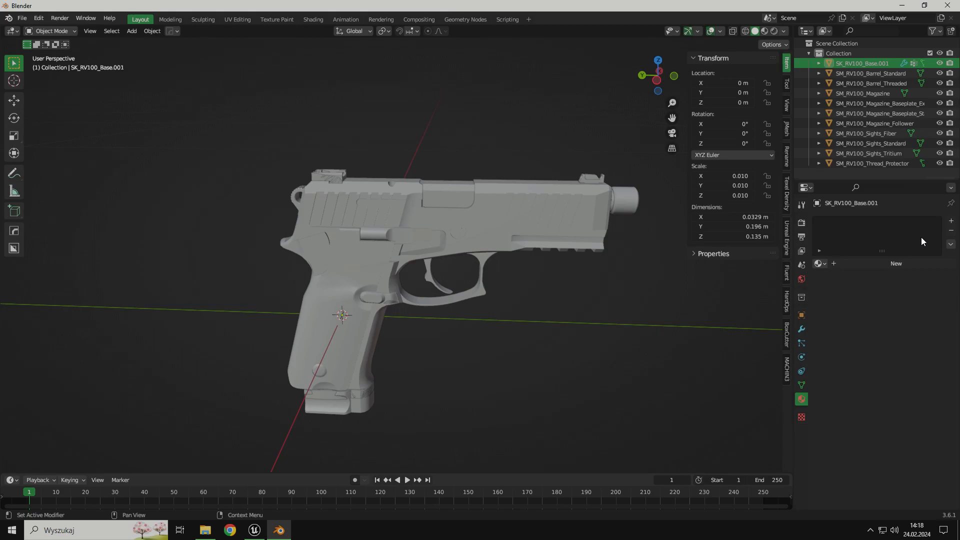
# - Create a new material named Green on SK_RV100_Base.001 and give it a pure green base color
pyautogui.click(899, 261)
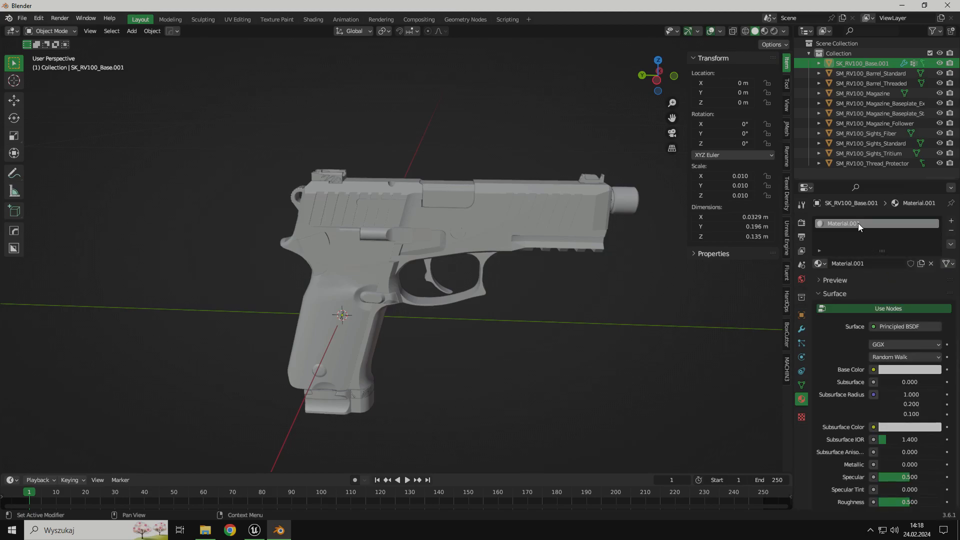
pyautogui.write('Green')
pyautogui.press('Return')
pyautogui.click(890, 370)
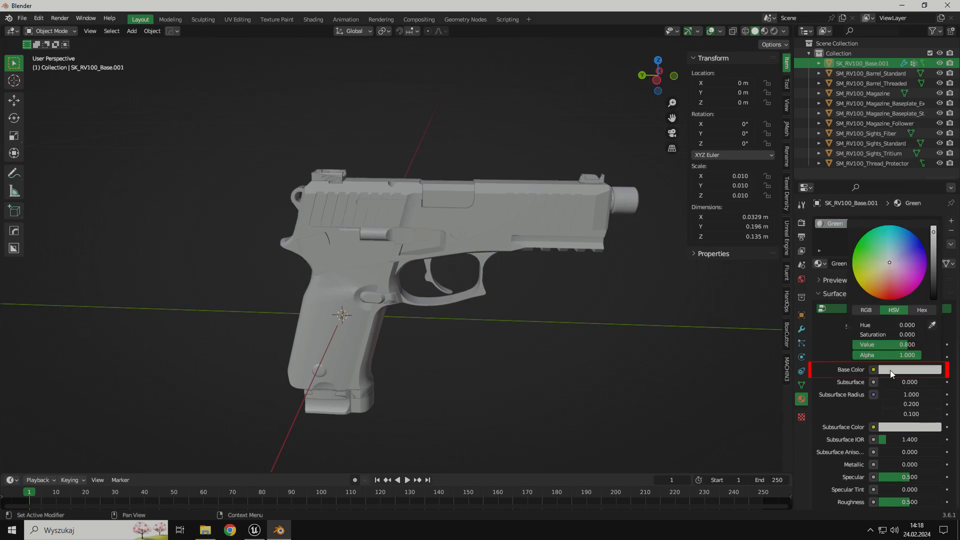
pyautogui.click(859, 240)
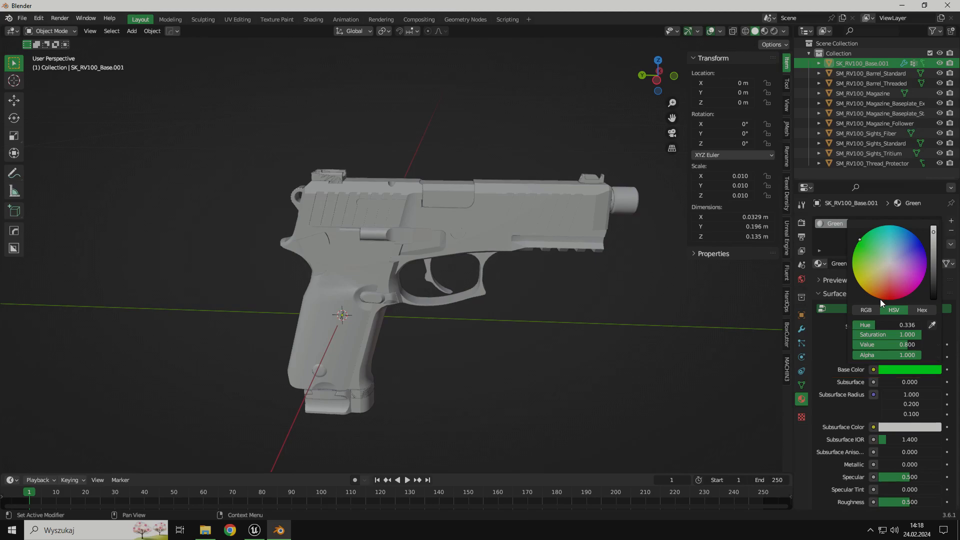
pyautogui.click(866, 311)
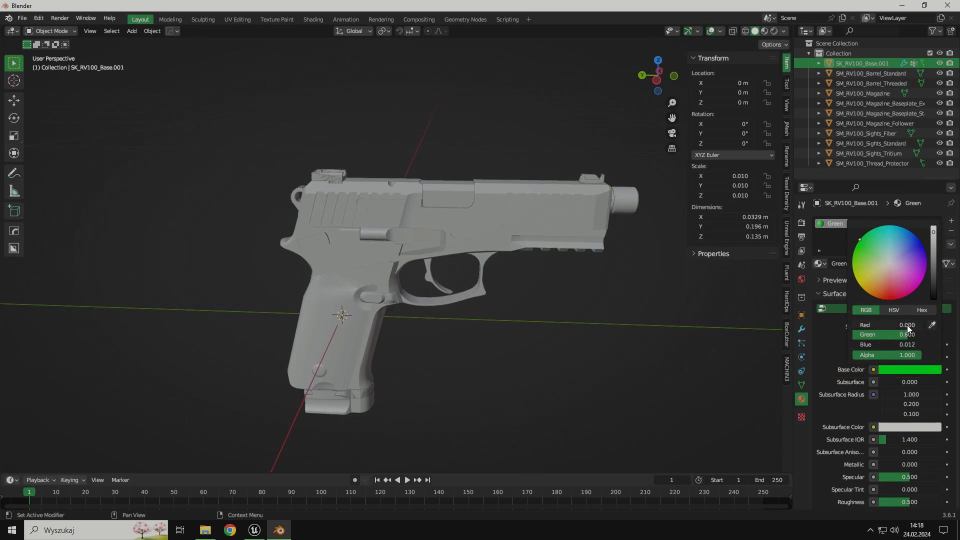
pyautogui.moveTo(900, 334)
pyautogui.mouseDown()
pyautogui.moveTo(921, 334)
pyautogui.moveTo(831, 350)
pyautogui.mouseUp()
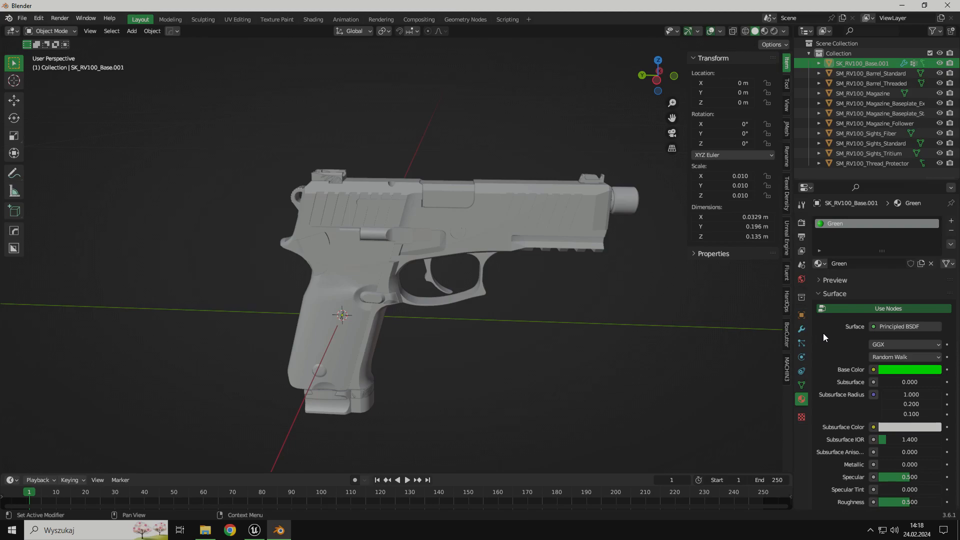
# - Add a second material slot to SK_RV100_Base.001 with a new material named Red and a red base color
pyautogui.click(950, 223)
pyautogui.click(884, 284)
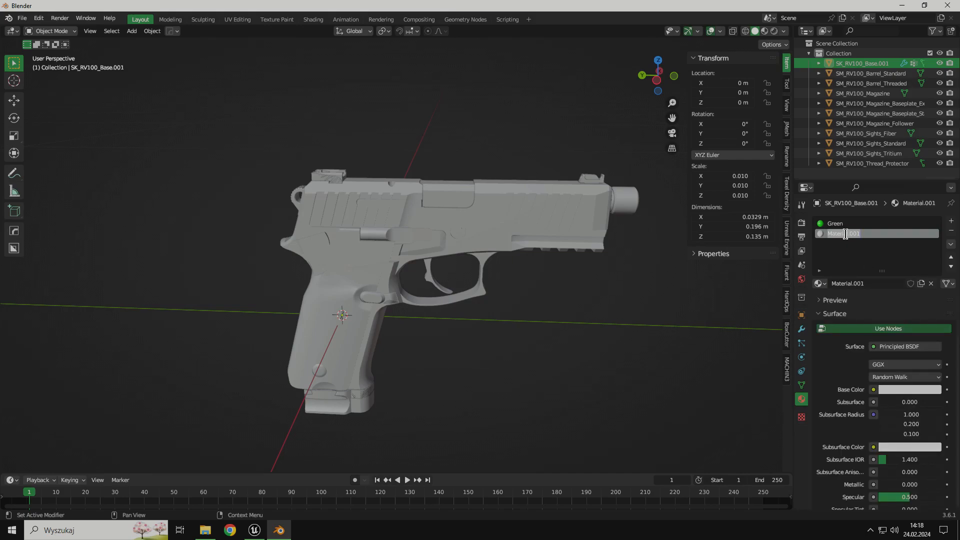
pyautogui.write('Red')
pyautogui.press('Return')
pyautogui.click(898, 388)
pyautogui.moveTo(886, 299); pyautogui.dragTo(920, 344)
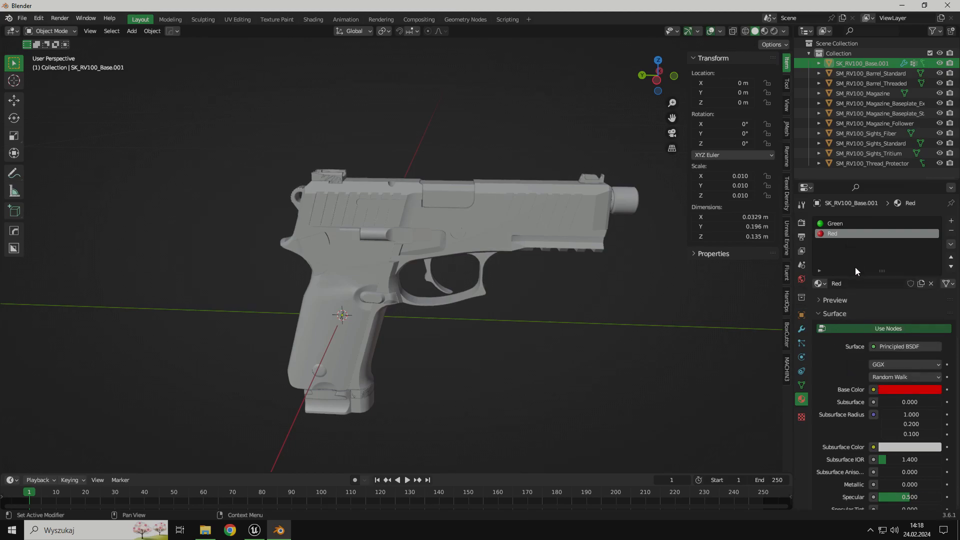
# - Add a third material slot with a new material named Blue and pick a blue base color for it
pyautogui.click(951, 221)
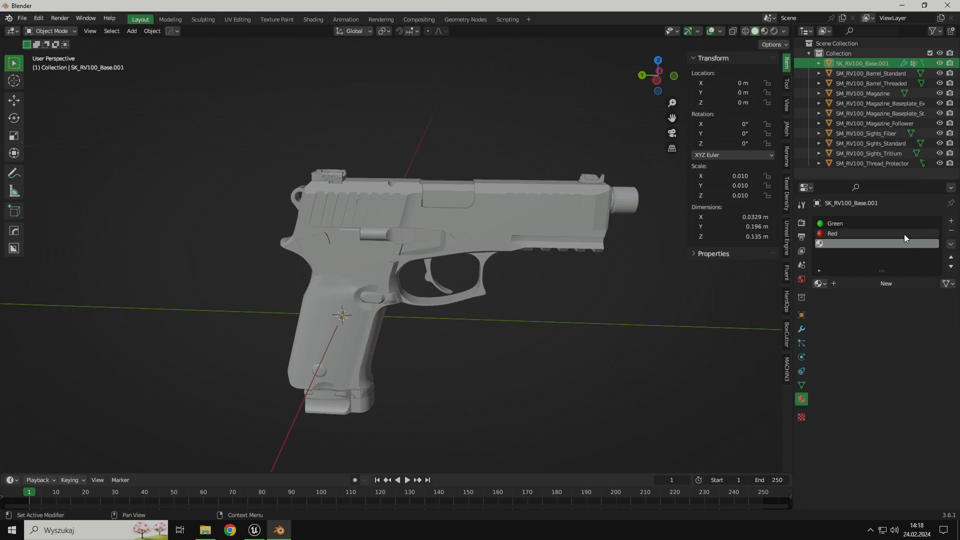
pyautogui.click(864, 283)
pyautogui.write('Blue')
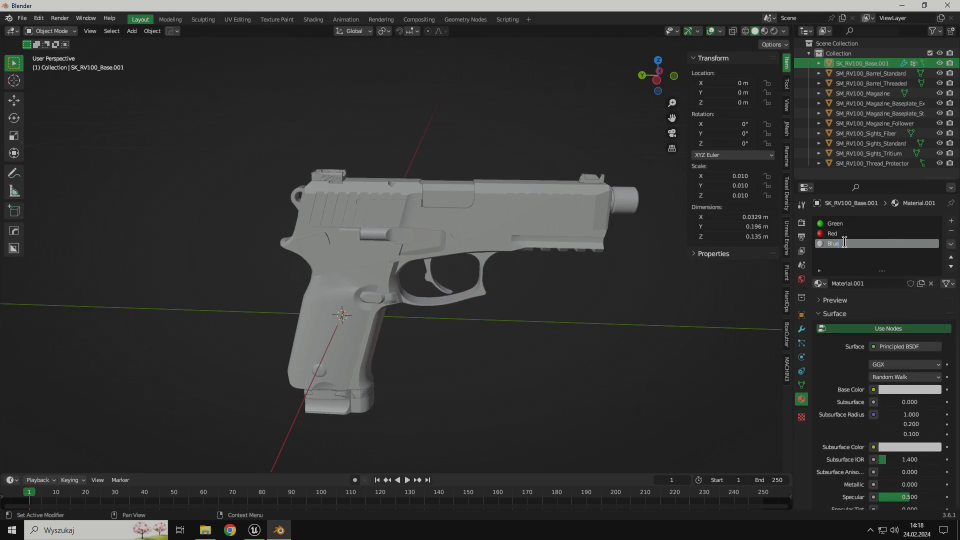
pyautogui.press('Return')
pyautogui.click(895, 390)
pyautogui.click(895, 280)
pyautogui.moveTo(895, 280); pyautogui.dragTo(920, 261)
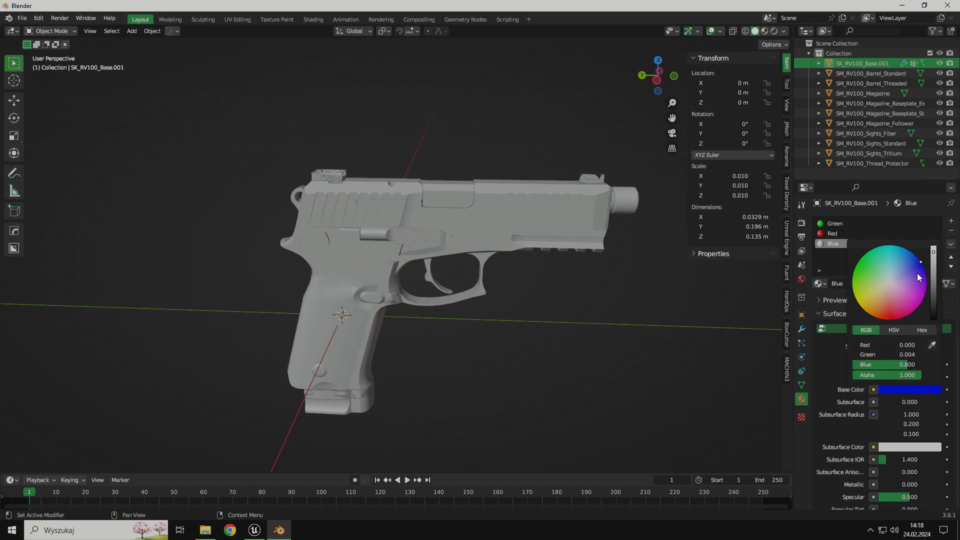
# - Set the Red and Green values of the Blue material's base color to 0
pyautogui.click(868, 345)
pyautogui.write('0')
pyautogui.press('Return')
pyautogui.click(858, 356)
pyautogui.write('0')
pyautogui.press('Return')
pyautogui.moveTo(897, 365); pyautogui.dragTo(897, 368)
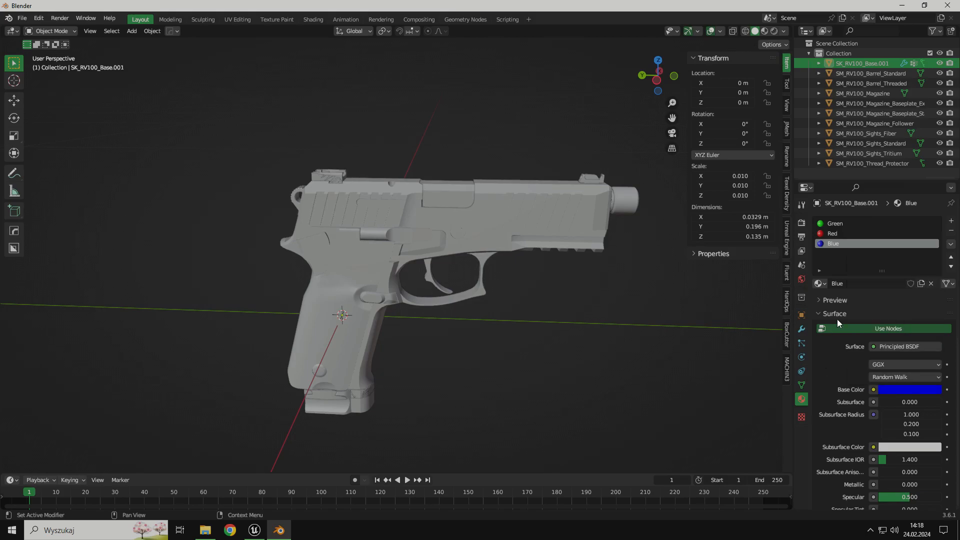
# - Add a fourth material slot with a new material named Black and darken its base color to black
pyautogui.click(951, 220)
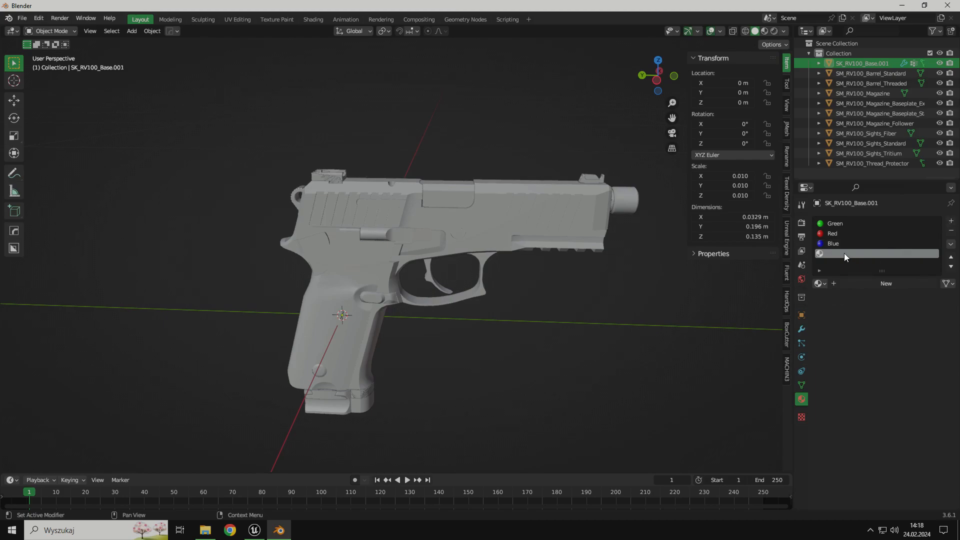
pyautogui.click(886, 283)
pyautogui.write('Black')
pyautogui.press('Return')
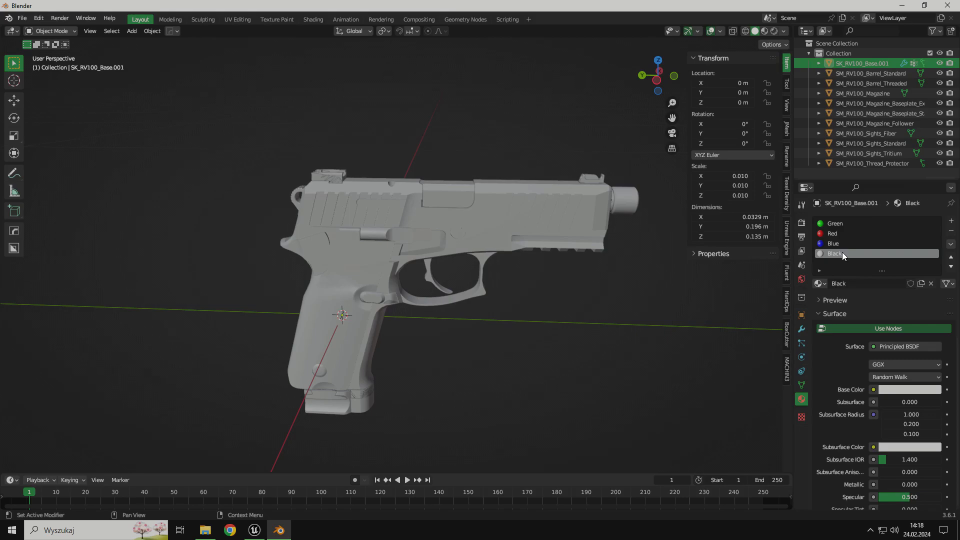
pyautogui.click(883, 389)
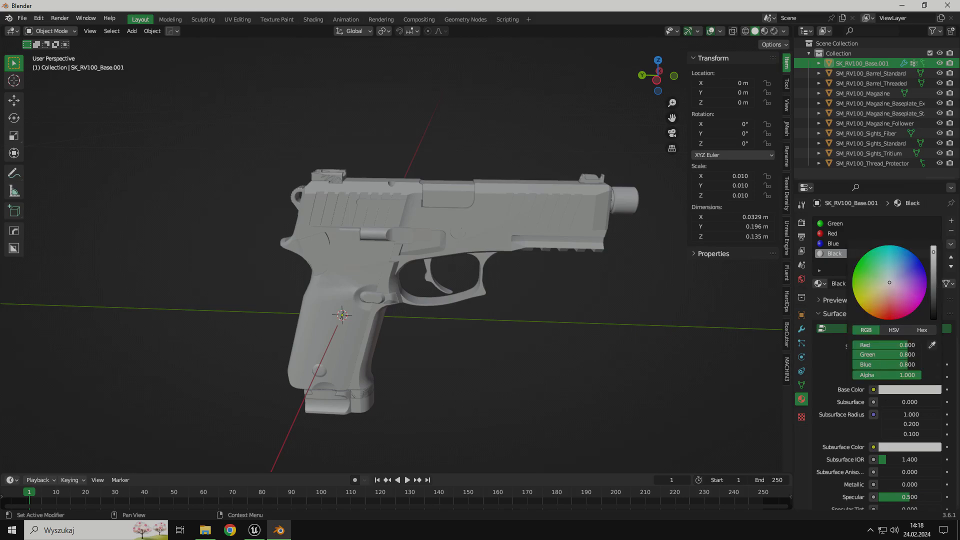
pyautogui.moveTo(934, 286); pyautogui.dragTo(932, 319)
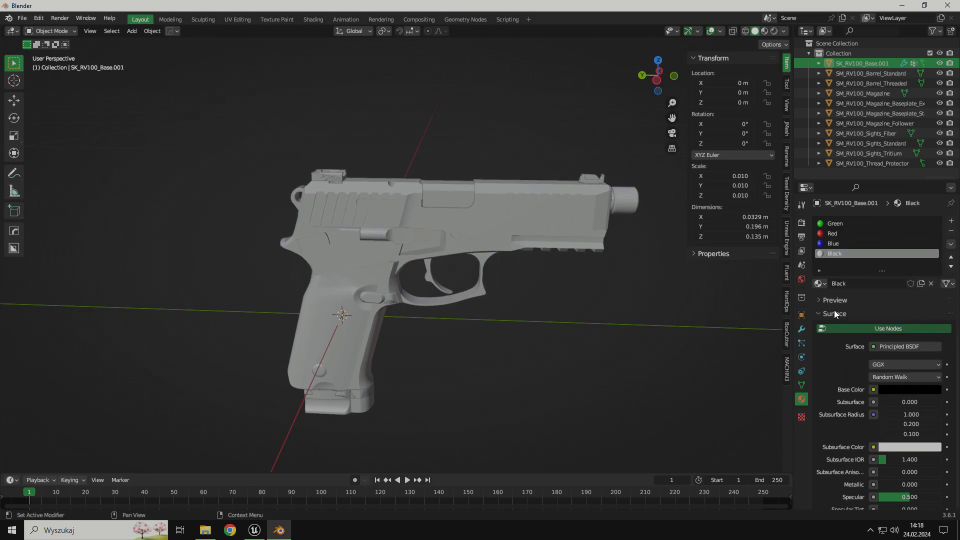
# - Make the Green material slot active and isolate the SK_RV100_Base.001 mesh in local view
pyautogui.click(841, 244)
pyautogui.click(842, 223)
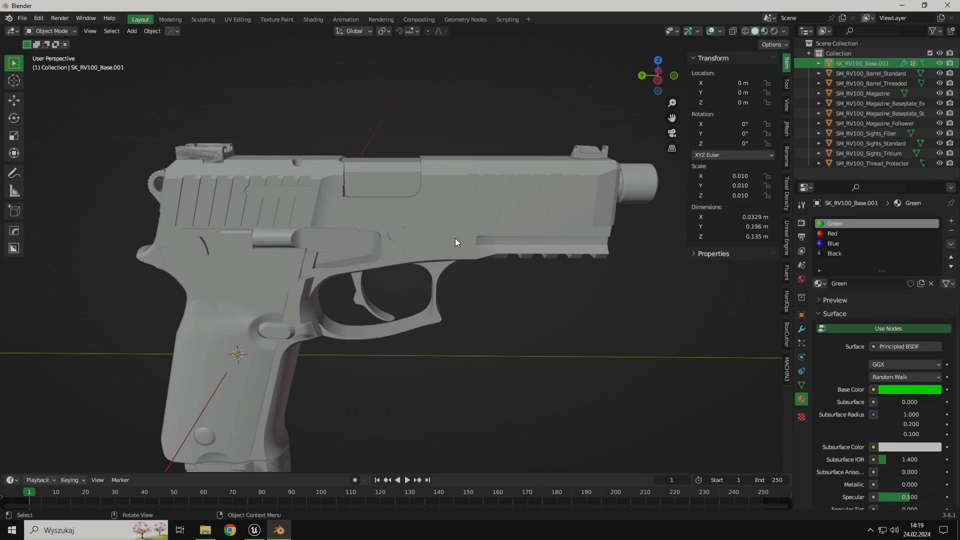
pyautogui.click(449, 208)
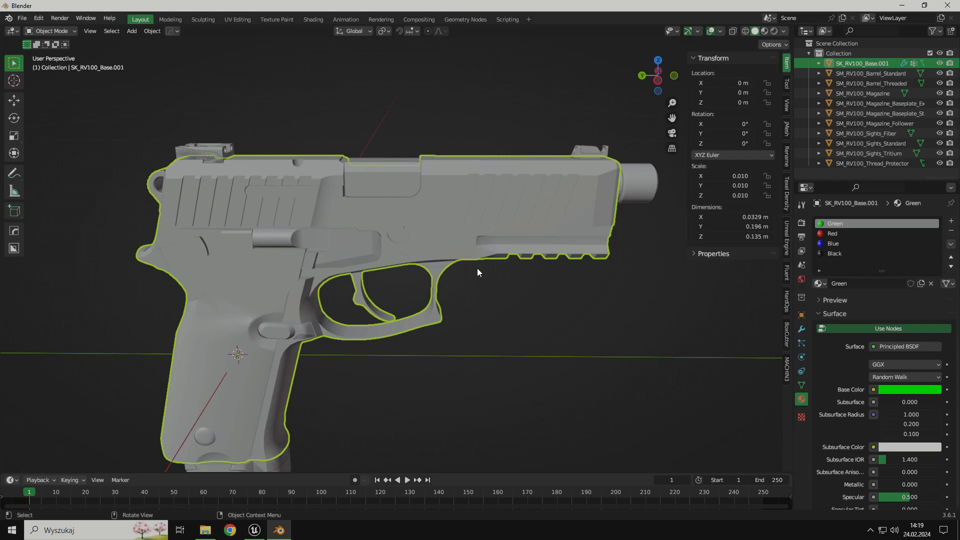
pyautogui.moveTo(477, 268); pyautogui.dragTo(475, 258, button='middle')
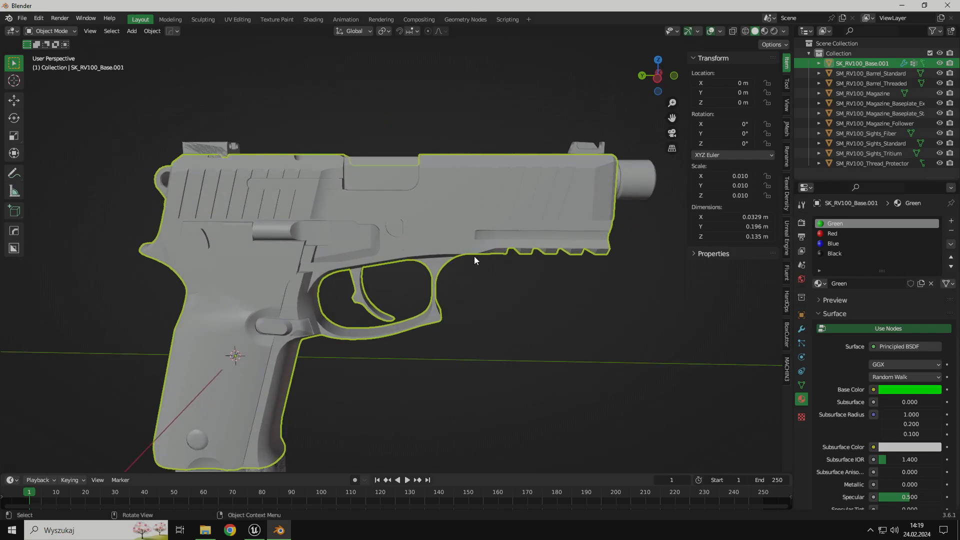
pyautogui.press('/')
pyautogui.scroll(2, 448, 259)
pyautogui.moveTo(447, 259); pyautogui.dragTo(486, 277, button='middle')
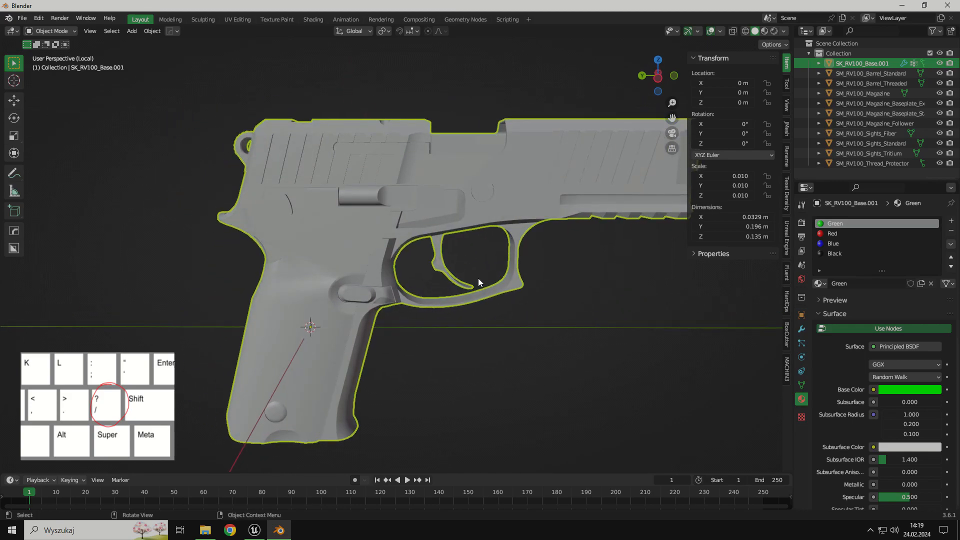
# - Enter Edit Mode on the base mesh, clear the selection and switch to face selection
pyautogui.press('Tab')
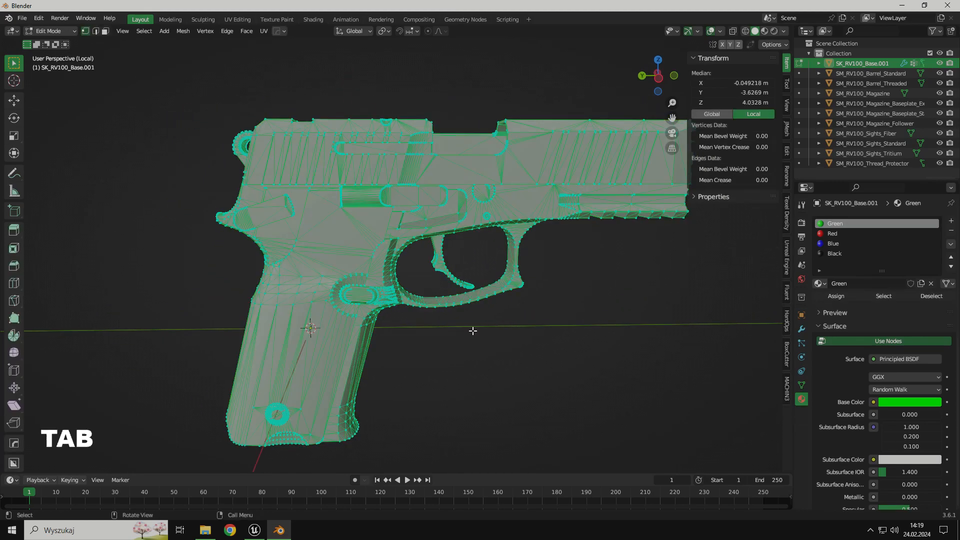
pyautogui.click(485, 334)
pyautogui.scroll(2, 463, 326)
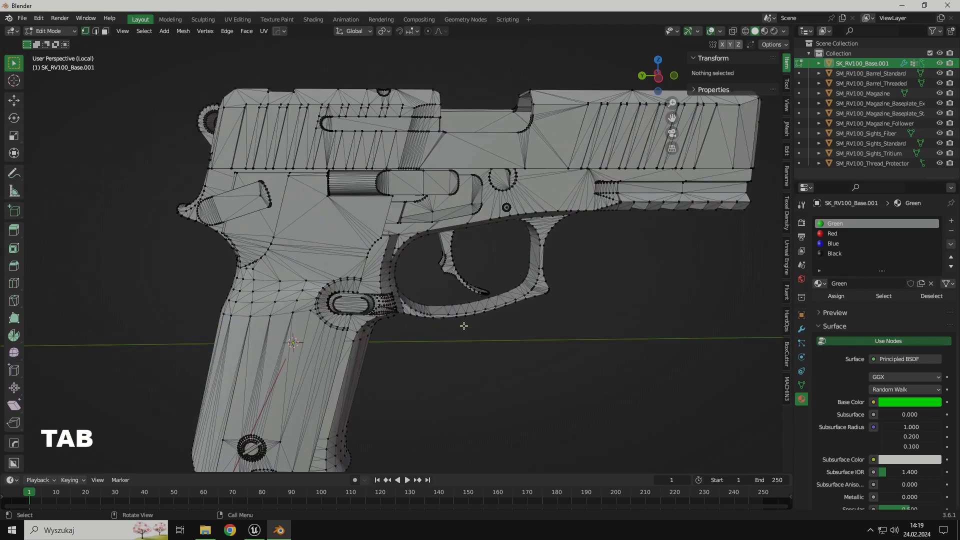
pyautogui.scroll(-1, 463, 326)
pyautogui.moveTo(435, 316)
pyautogui.mouseDown(button='middle')
pyautogui.moveTo(499, 322)
pyautogui.moveTo(440, 331)
pyautogui.moveTo(426, 321)
pyautogui.mouseUp(button='middle')
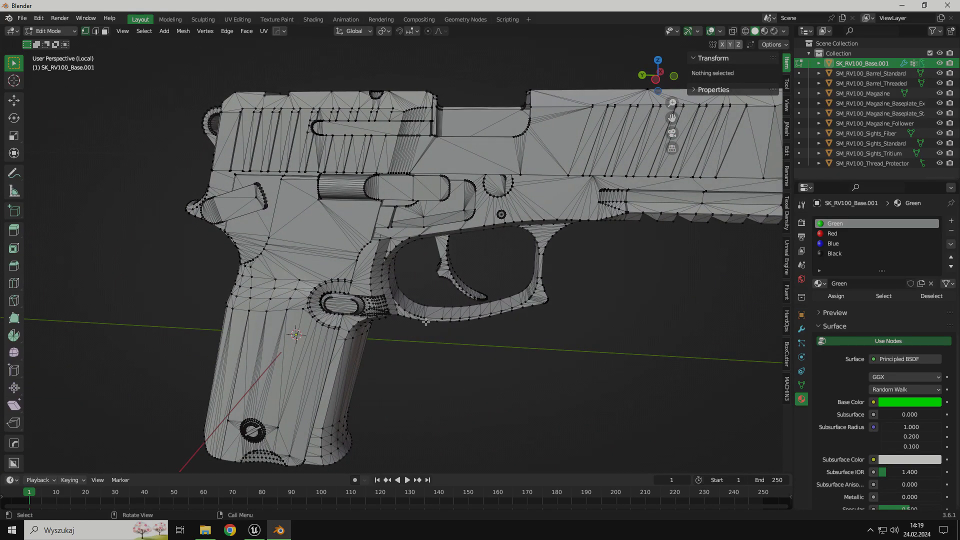
pyautogui.press('3')
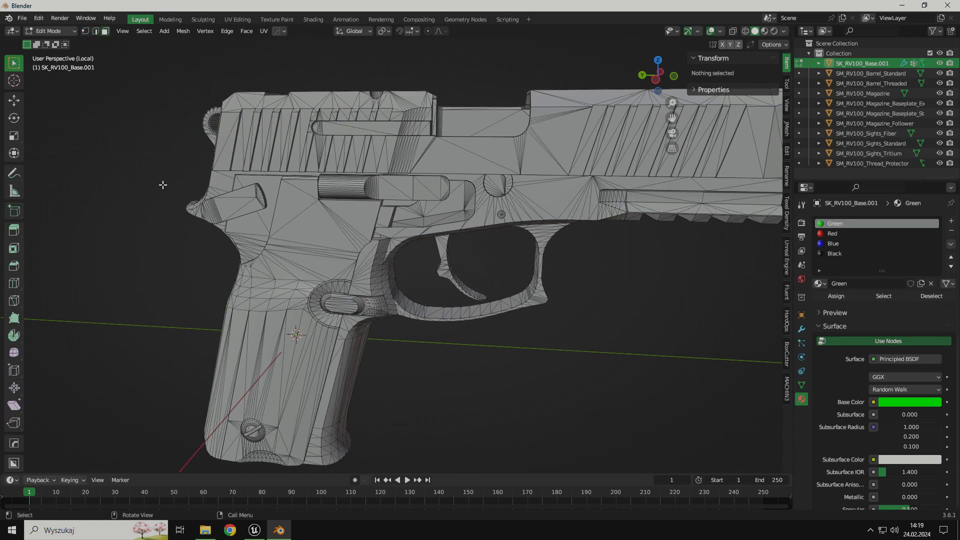
pyautogui.click(106, 32)
# - Select a face of the pistol grip and all faces linked to it with the delimit set to Normal, and inspect the selection
pyautogui.scroll(-2, 369, 228)
pyautogui.moveTo(405, 245); pyautogui.dragTo(369, 250, button='middle')
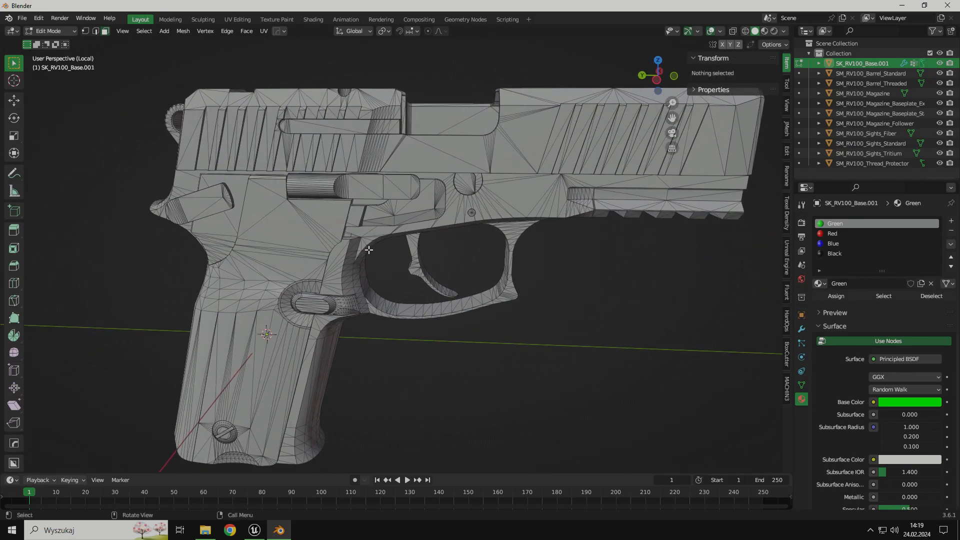
pyautogui.click(299, 226)
pyautogui.scroll(3, 450, 220)
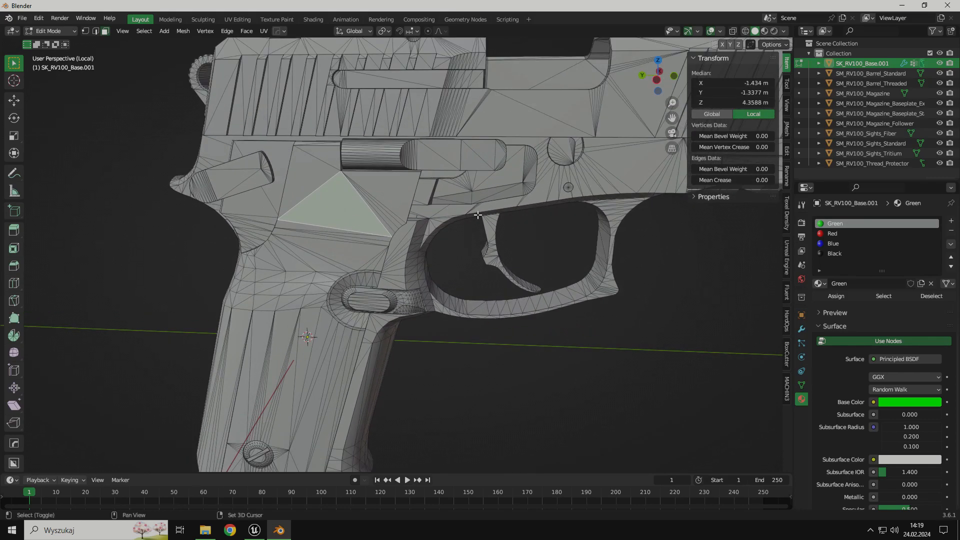
pyautogui.keyDown('shift'); pyautogui.moveTo(470, 229); pyautogui.dragTo(460, 191, button='middle'); pyautogui.keyUp('shift')
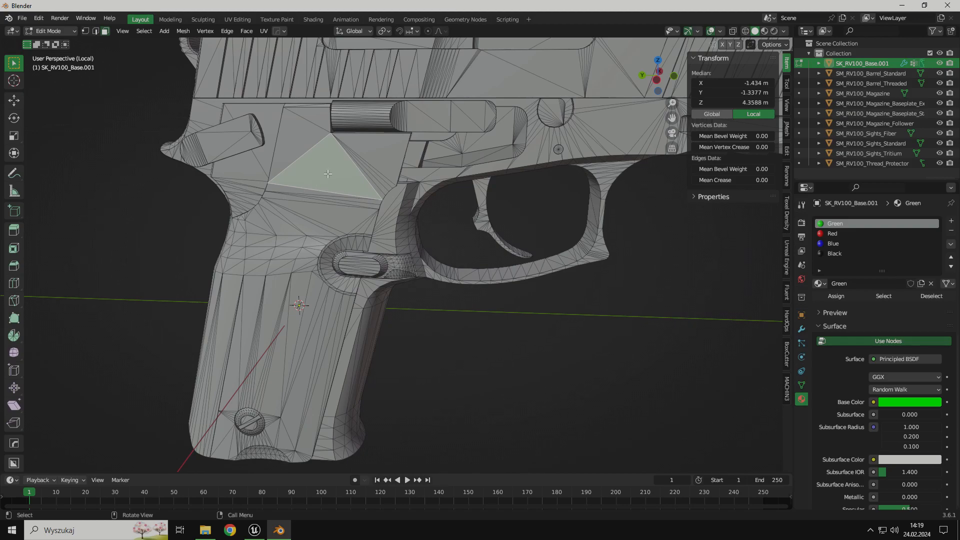
pyautogui.press('l')
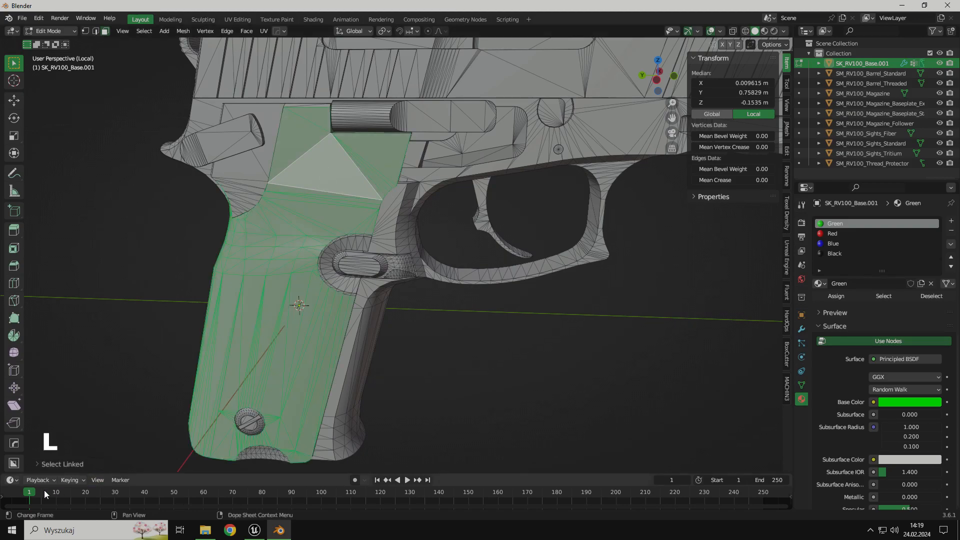
pyautogui.click(36, 463)
pyautogui.click(113, 420)
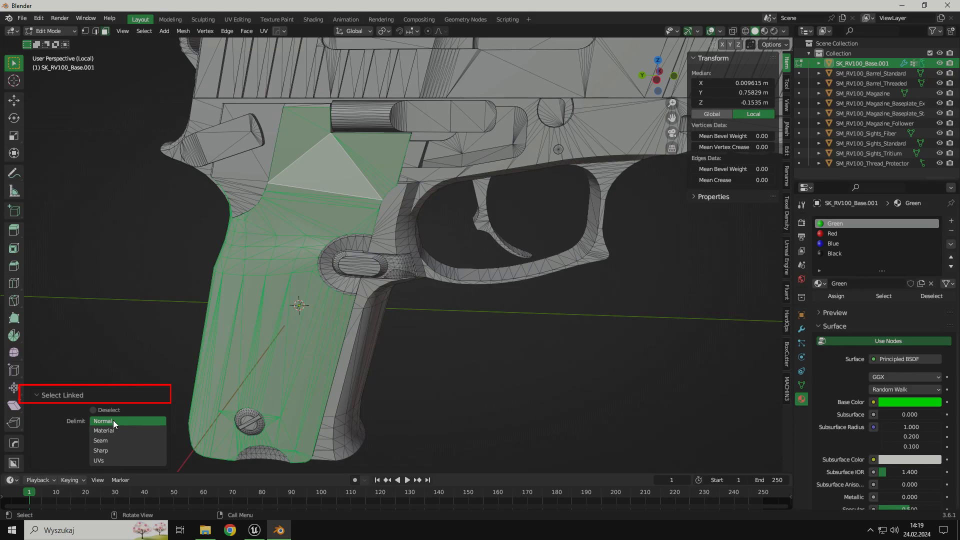
pyautogui.moveTo(406, 231); pyautogui.dragTo(484, 240, button='middle')
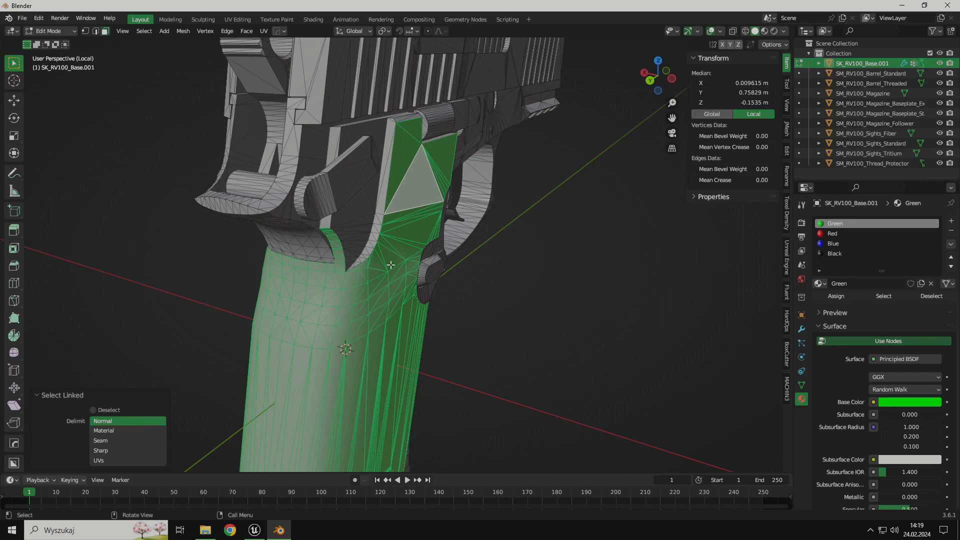
pyautogui.moveTo(386, 266); pyautogui.dragTo(320, 261, button='middle')
# - Leave Edit Mode and local view, and hide the SK_RV100_Base.001 mesh
pyautogui.press('Tab')
pyautogui.moveTo(406, 257); pyautogui.dragTo(416, 283, button='middle')
pyautogui.scroll(-5, 441, 259)
pyautogui.press('KP_Divide')
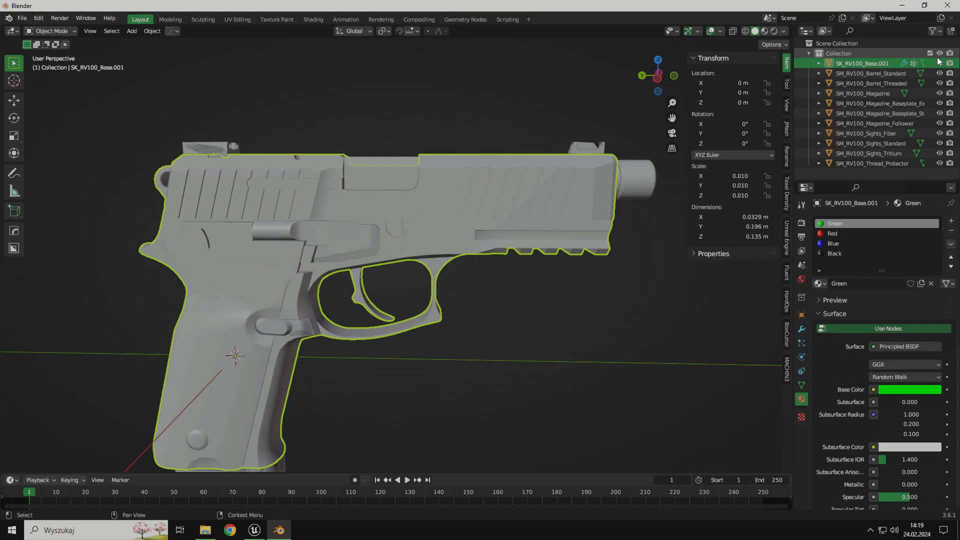
pyautogui.click(939, 63)
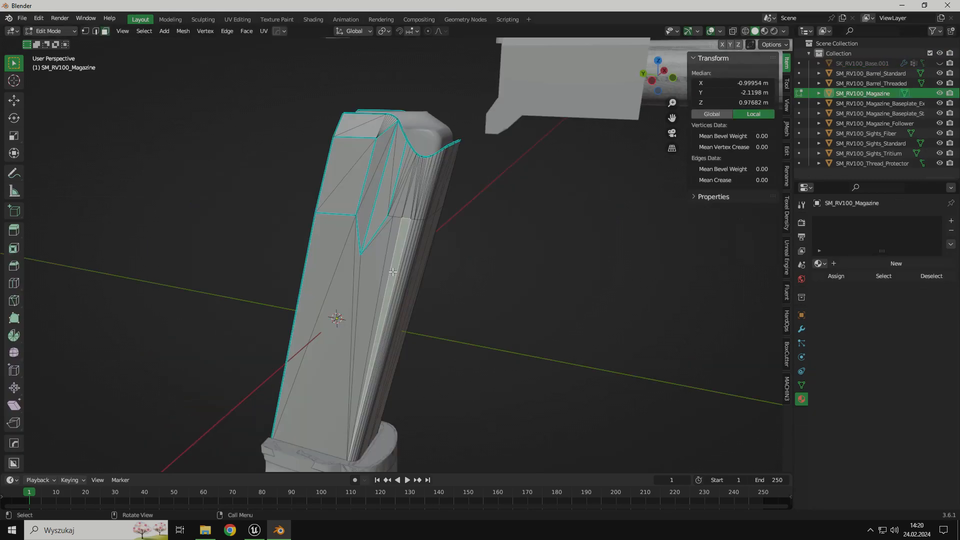
# - Select all faces linked to a side face of SM_RV100_Magazine, delimited by Normal, and view them from another angle
pyautogui.press('l')
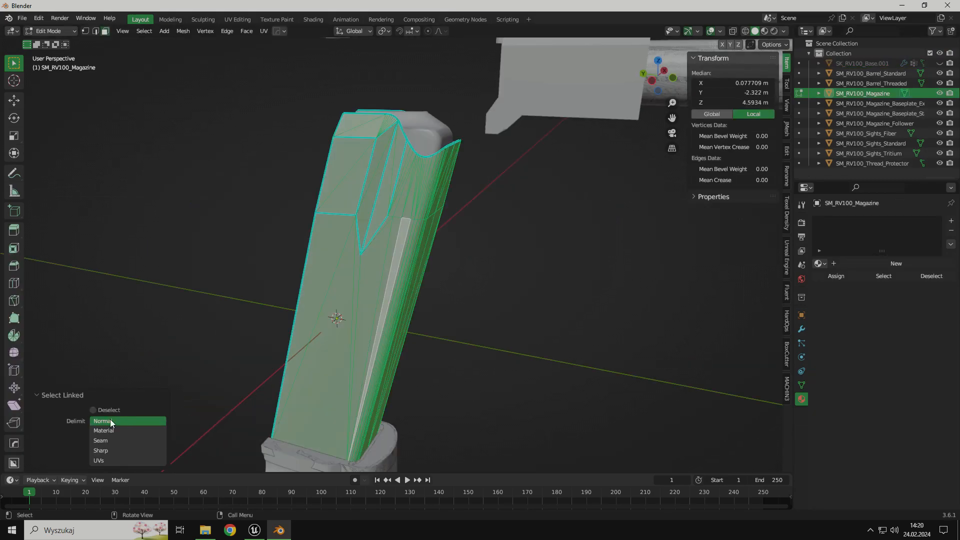
pyautogui.moveTo(399, 235); pyautogui.dragTo(440, 240, button='middle')
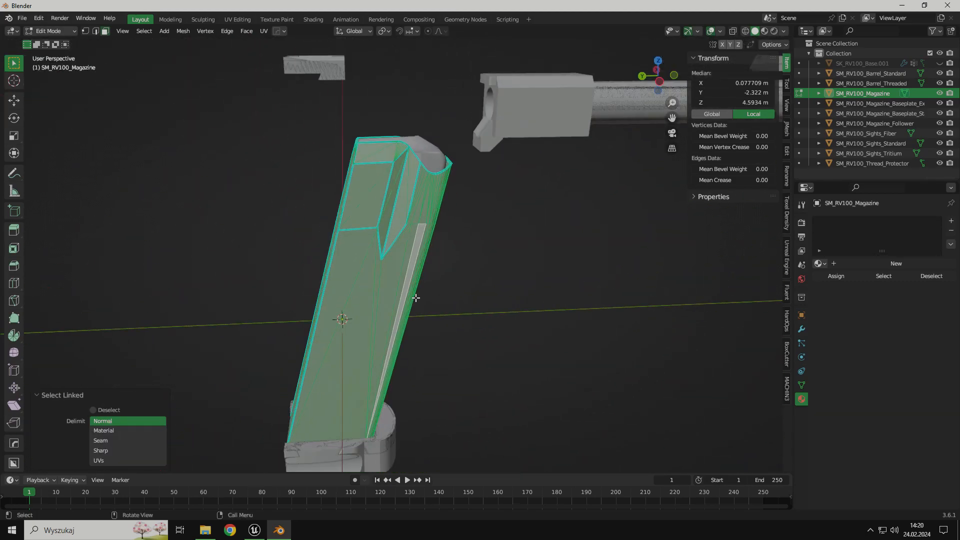
# - Leave Edit Mode on the magazine and unhide the SK_RV100_Base.001 mesh
pyautogui.press('g')
pyautogui.press('Escape')
pyautogui.press('Tab')
pyautogui.click(940, 63)
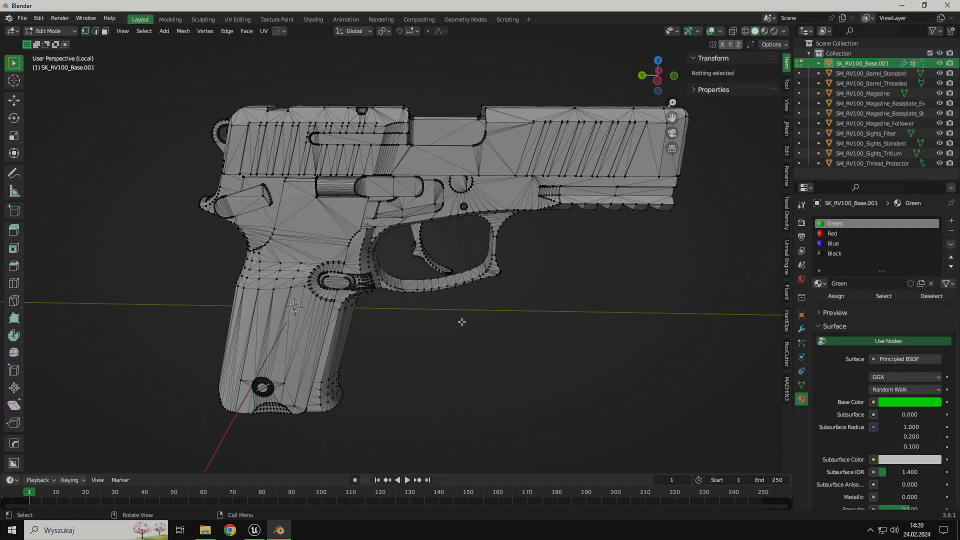
# - Merge all vertices of SK_RV100_Base.001 by distance, with a merge distance of 0.00001 m
pyautogui.press('1')
pyautogui.press('a')
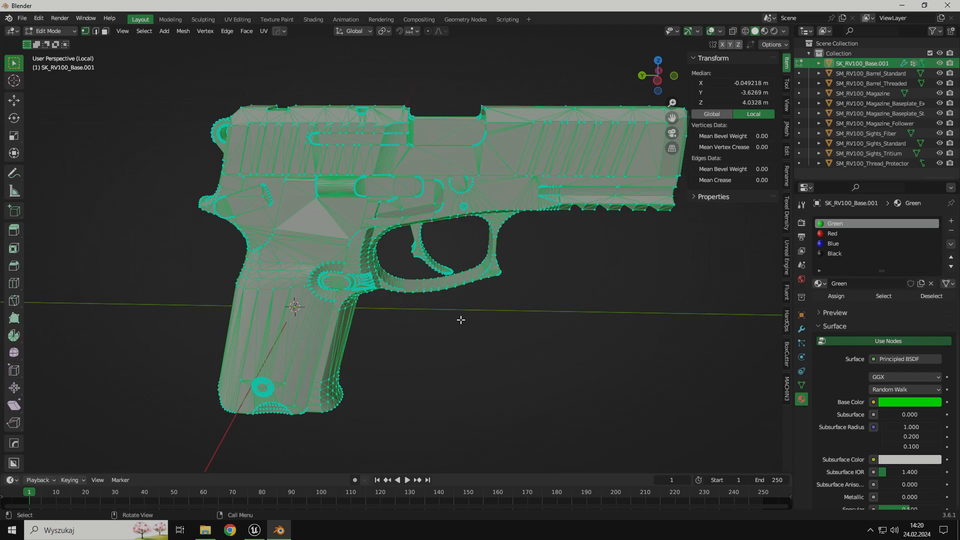
pyautogui.click(184, 31)
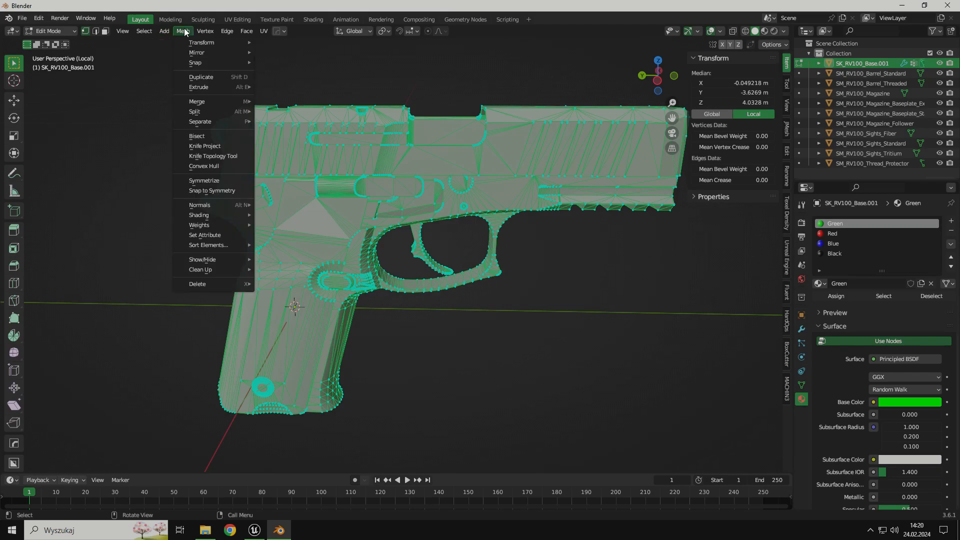
pyautogui.moveTo(221, 272)
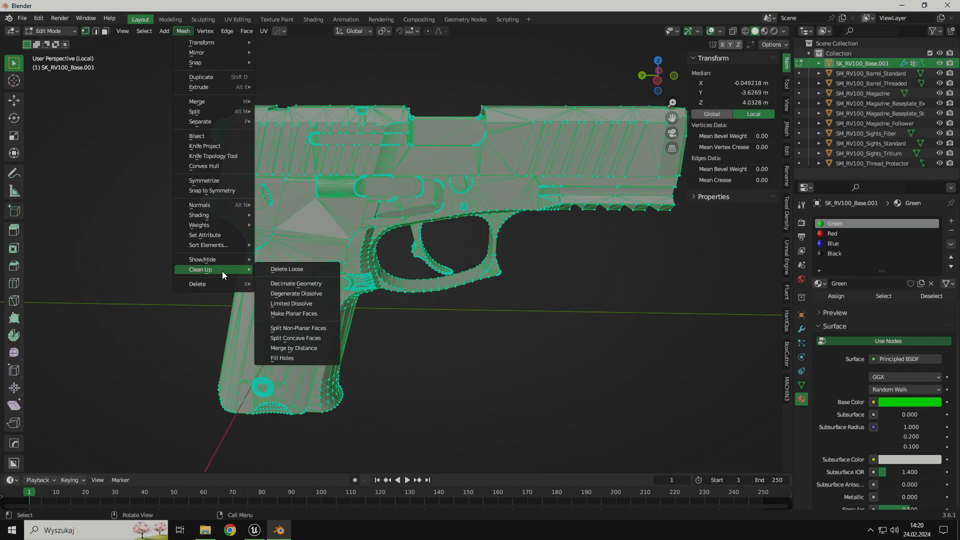
pyautogui.click(297, 347)
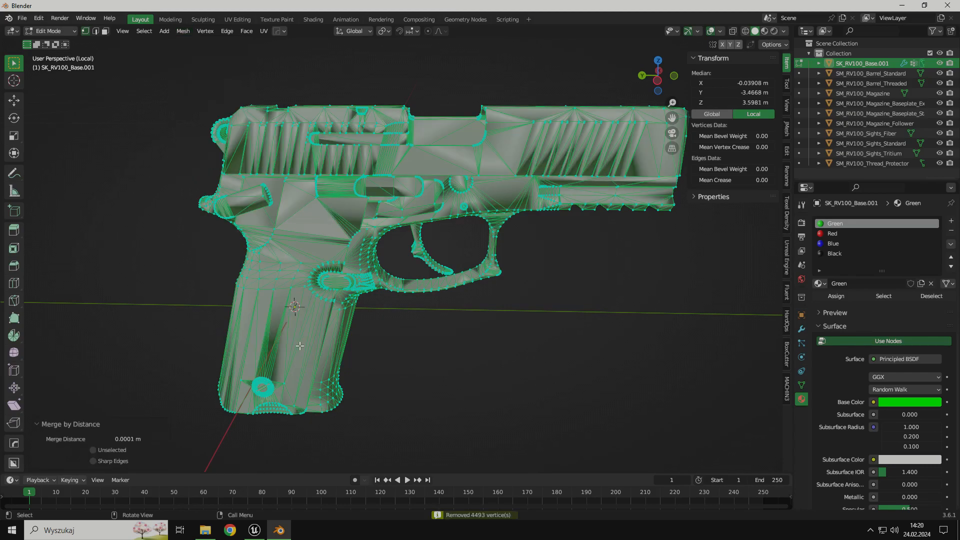
pyautogui.click(105, 439)
pyautogui.press('Return')
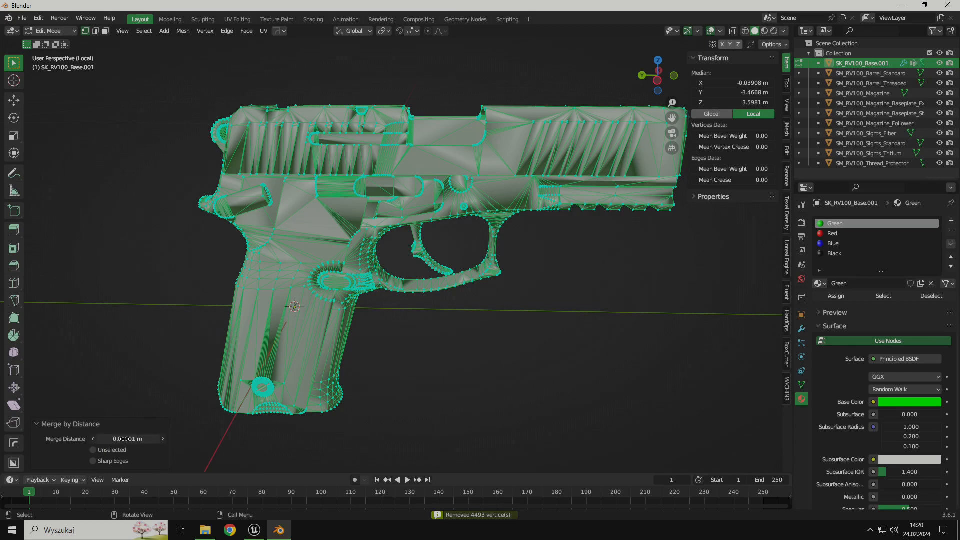
# - Return to Object Mode and clear the custom split normals data of SK_RV100_Base.001
pyautogui.click(432, 362)
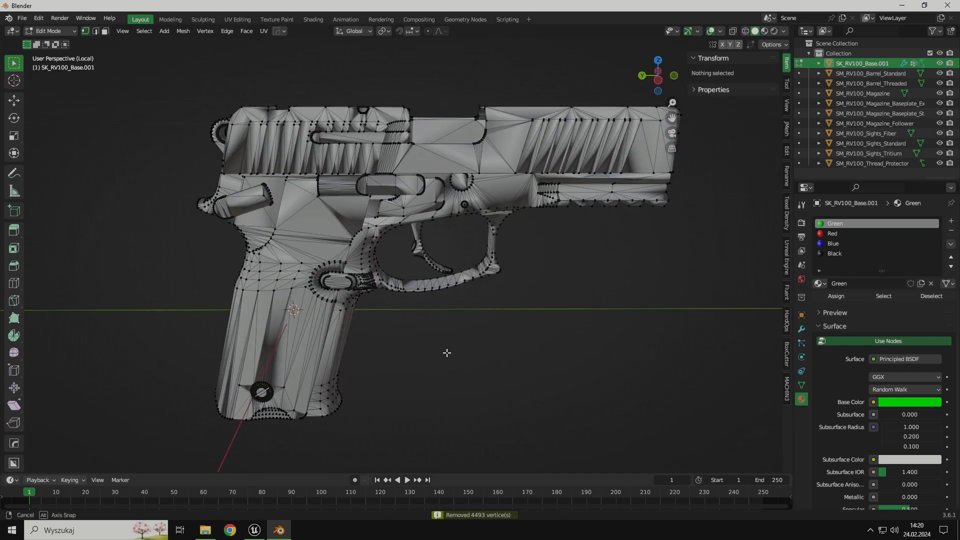
pyautogui.press('Tab')
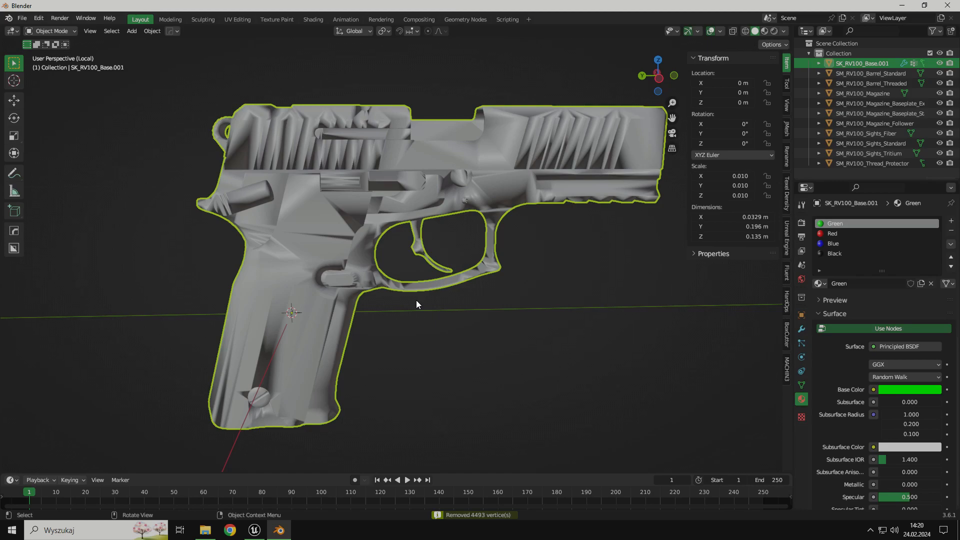
pyautogui.moveTo(413, 293); pyautogui.dragTo(415, 262, button='middle')
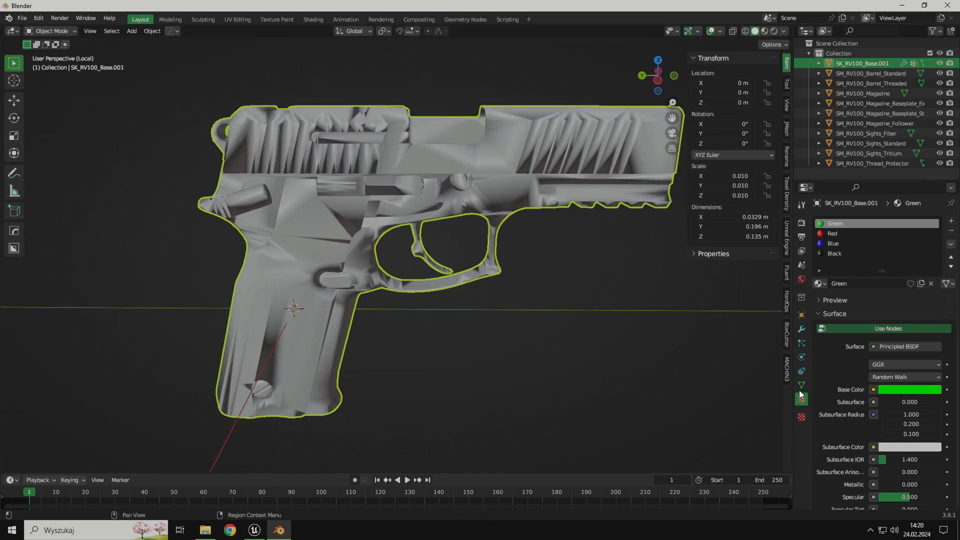
pyautogui.click(819, 314)
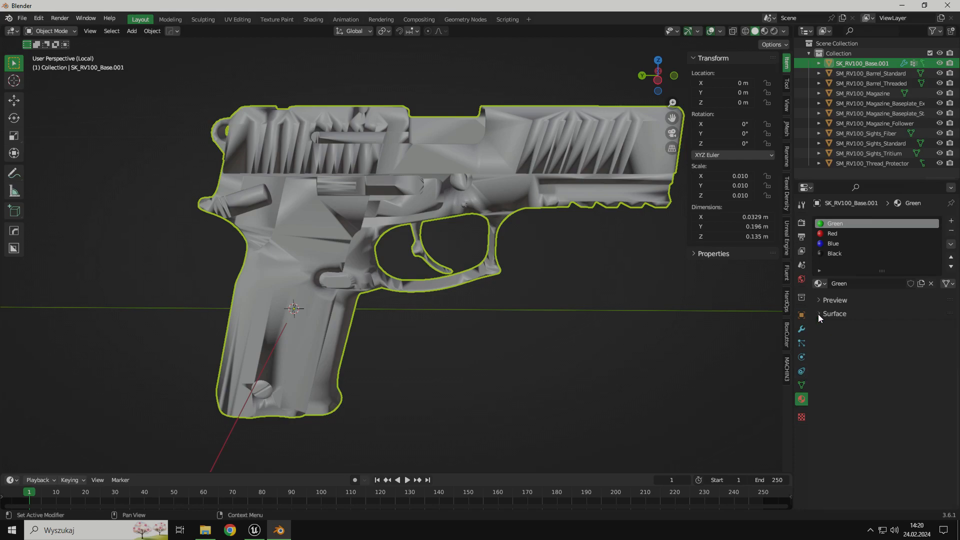
pyautogui.click(802, 386)
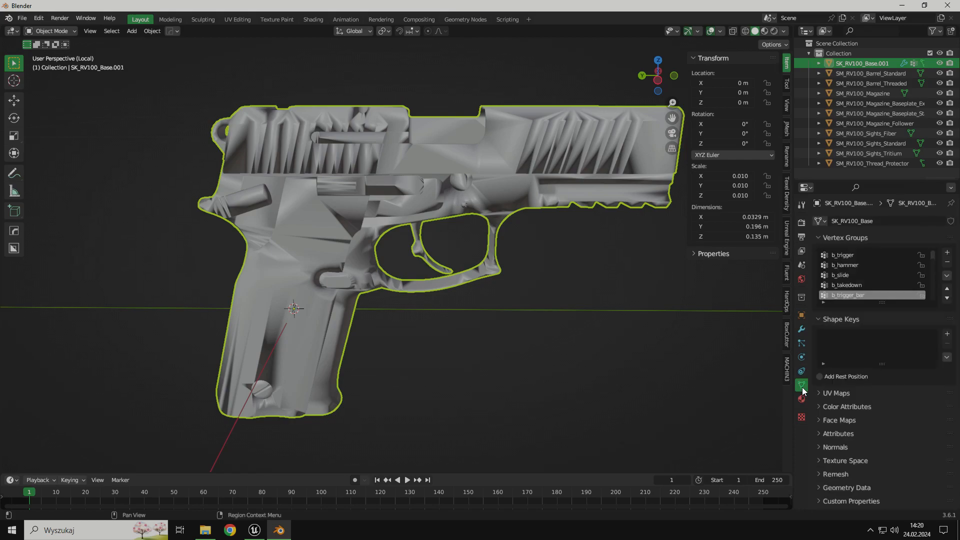
pyautogui.click(821, 446)
pyautogui.click(825, 446)
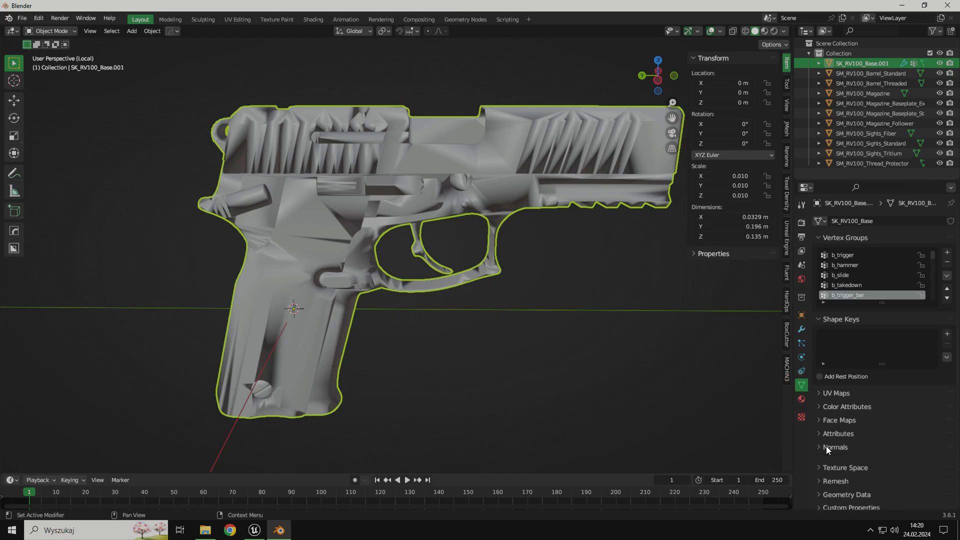
pyautogui.click(824, 486)
pyautogui.scroll(-4, 823, 485)
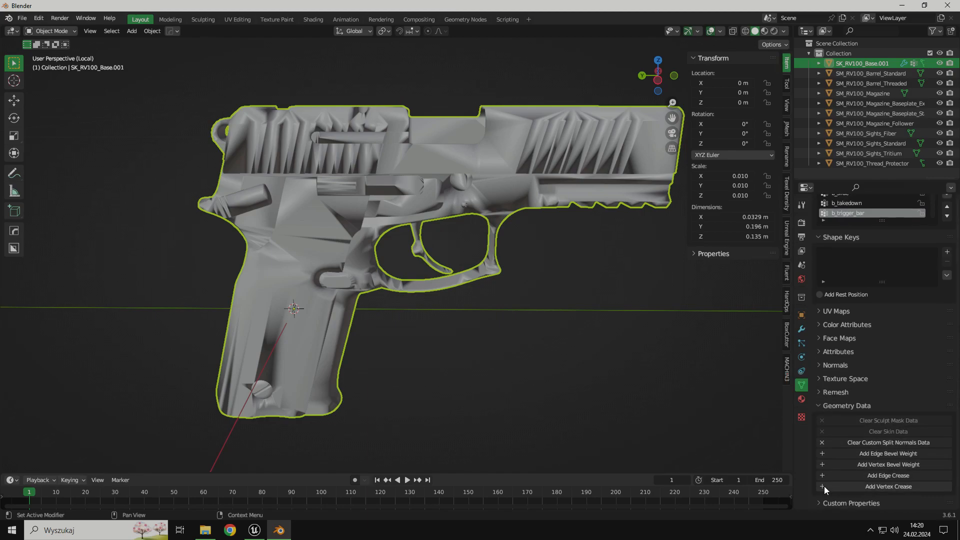
pyautogui.click(854, 443)
# - In Edit Mode, select all faces linked to a grip panel face, delimited by Normal, and inspect the selection from behind
pyautogui.moveTo(659, 388)
pyautogui.mouseDown(button='middle')
pyautogui.moveTo(481, 344)
pyautogui.moveTo(591, 335)
pyautogui.moveTo(581, 328)
pyautogui.moveTo(422, 322)
pyautogui.mouseUp(button='middle')
pyautogui.press('Tab')
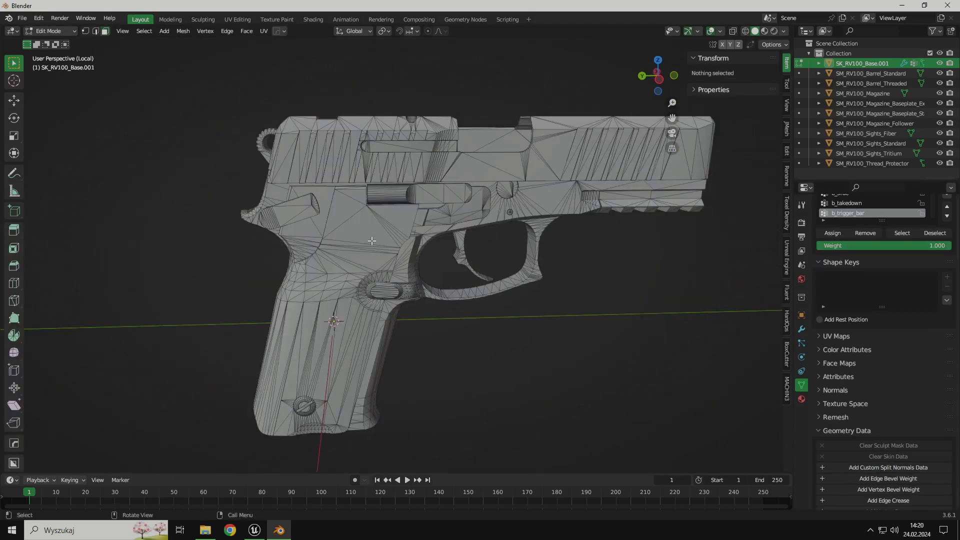
pyautogui.click(363, 231)
pyautogui.click(801, 399)
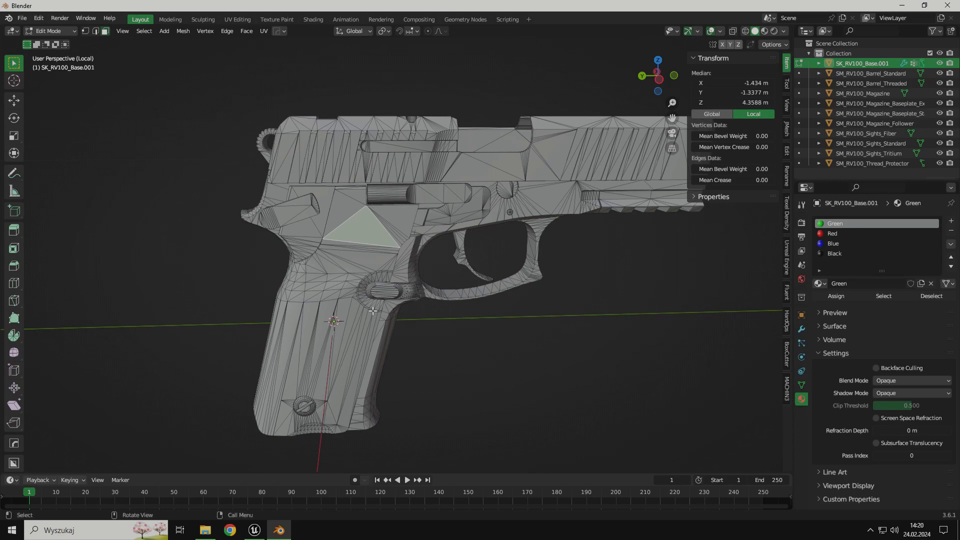
pyautogui.click(355, 248)
pyautogui.press('l')
pyautogui.moveTo(356, 248); pyautogui.dragTo(433, 286, button='middle')
pyautogui.scroll(4, 365, 259)
pyautogui.scroll(-3, 365, 258)
pyautogui.scroll(-3, 433, 287)
pyautogui.press('g')
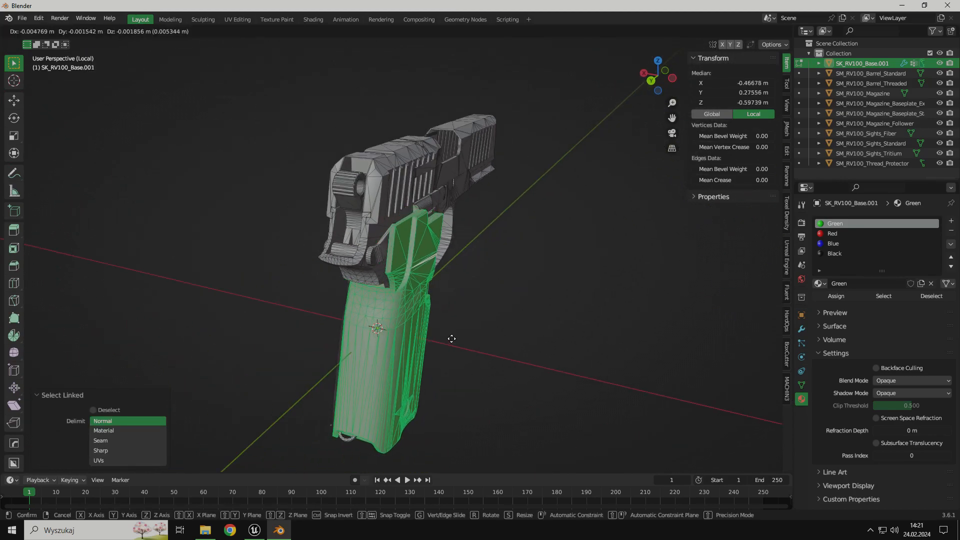
pyautogui.press('Escape')
# - Assign the Green material to the selected grip faces and check the pistol's shading in Object Mode before resuming editing
pyautogui.moveTo(583, 358); pyautogui.dragTo(454, 285, button='middle')
pyautogui.scroll(4, 443, 323)
pyautogui.scroll(2, 443, 323)
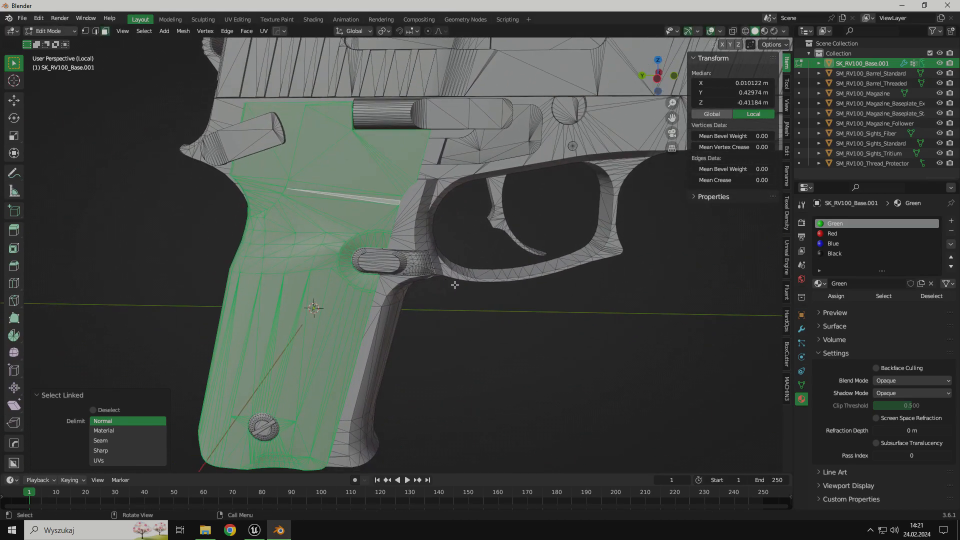
pyautogui.scroll(-2, 505, 302)
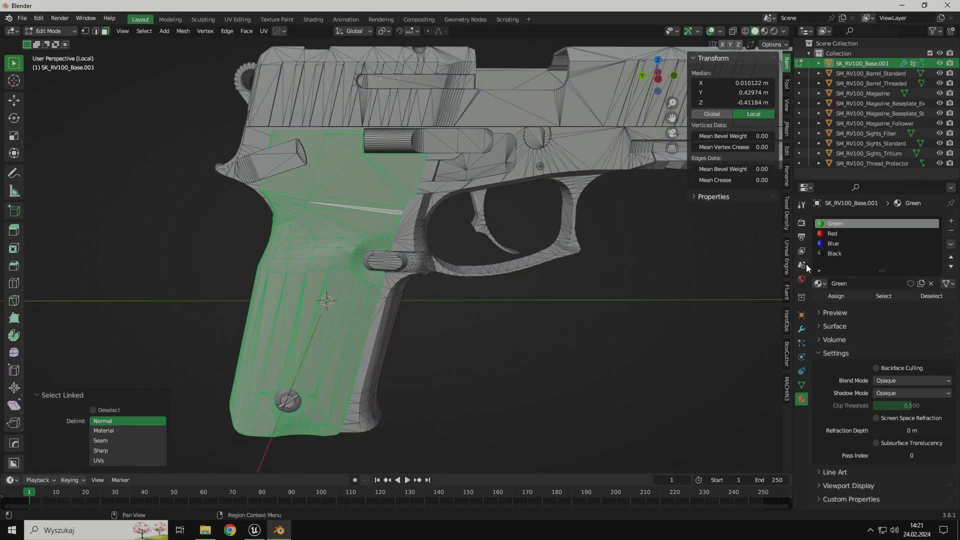
pyautogui.click(835, 297)
pyautogui.press('Tab')
pyautogui.press('Tab')
pyautogui.press('Tab')
pyautogui.moveTo(547, 305)
pyautogui.mouseDown(button='middle')
pyautogui.moveTo(624, 316)
pyautogui.moveTo(555, 310)
pyautogui.mouseUp(button='middle')
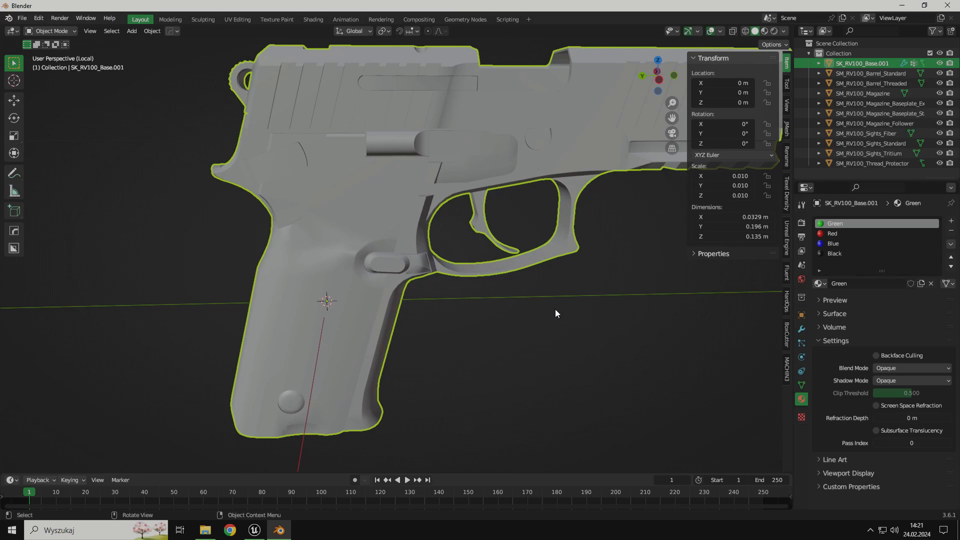
pyautogui.press('Tab')
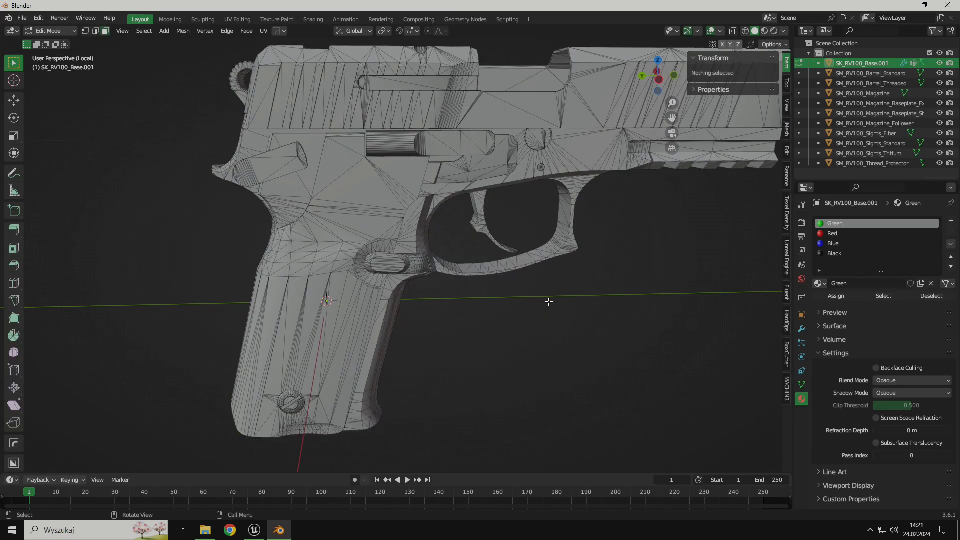
# - Switch the viewport to Material Preview and assign the Red material to all linked faces of the pistol frame
pyautogui.click(766, 34)
pyautogui.moveTo(520, 281)
pyautogui.mouseDown(button='middle')
pyautogui.moveTo(436, 283)
pyautogui.moveTo(508, 290)
pyautogui.moveTo(491, 251)
pyautogui.moveTo(557, 276)
pyautogui.moveTo(511, 281)
pyautogui.mouseUp(button='middle')
pyautogui.scroll(3, 511, 281)
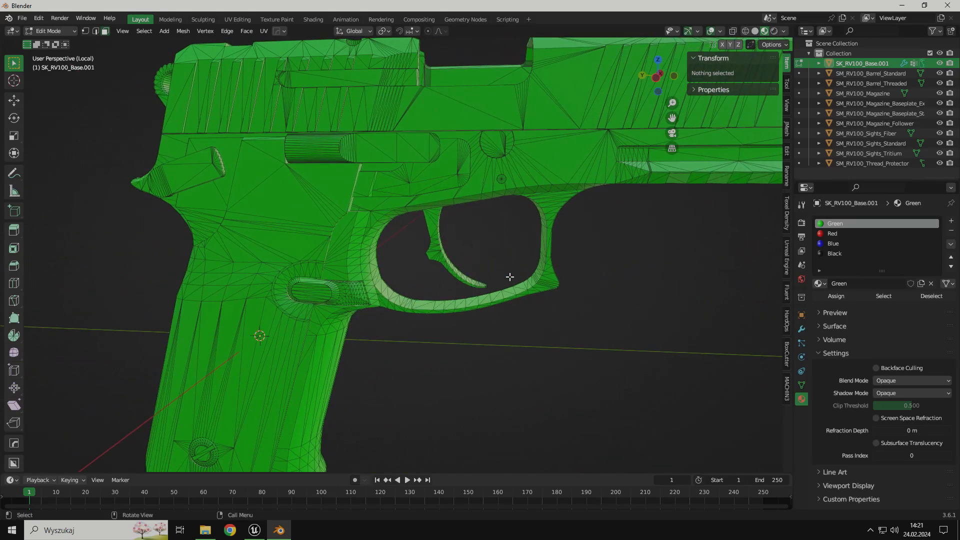
pyautogui.click(548, 183)
pyautogui.hotkey('ctrl', 'l')
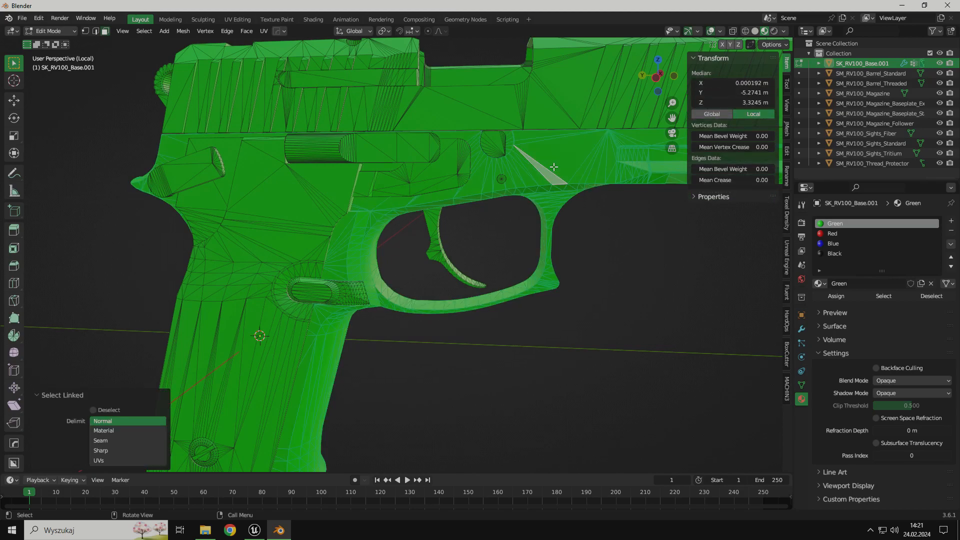
pyautogui.click(845, 236)
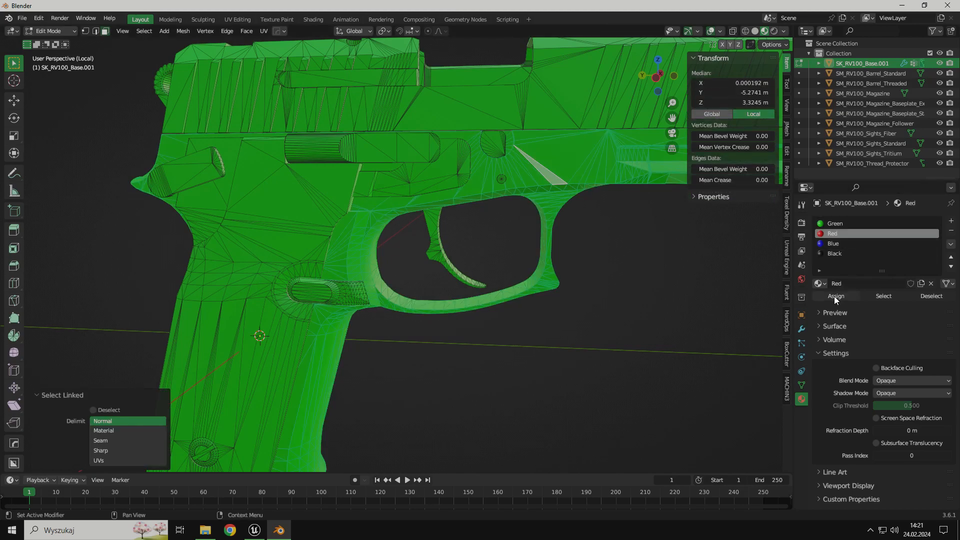
pyautogui.click(834, 295)
pyautogui.click(584, 329)
# - Select all faces linked to the slide, delimited by Normal, and assign the Red material to them
pyautogui.scroll(-3, 583, 329)
pyautogui.moveTo(553, 276); pyautogui.dragTo(523, 282, button='middle')
pyautogui.scroll(2, 522, 280)
pyautogui.scroll(-1, 523, 283)
pyautogui.moveTo(523, 283); pyautogui.dragTo(509, 280, button='middle')
pyautogui.click(452, 149)
pyautogui.hotkey('ctrl', 'l')
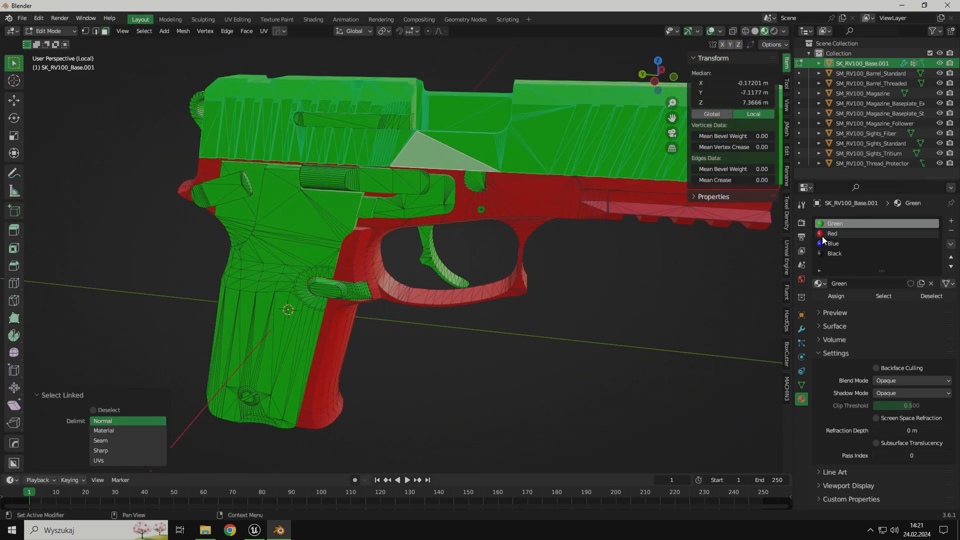
pyautogui.click(723, 313)
# - Assign the Blue material to the linked faces of the long horizontal lever just below the slide
pyautogui.moveTo(390, 257); pyautogui.dragTo(423, 254, button='middle')
pyautogui.scroll(1, 424, 253)
pyautogui.click(387, 163)
pyautogui.press('l')
pyautogui.click(824, 243)
pyautogui.click(835, 295)
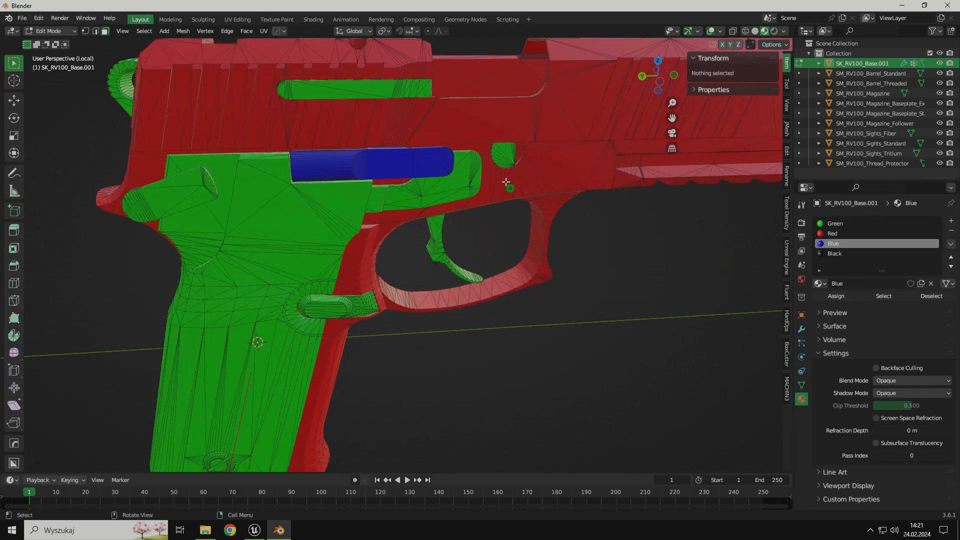
# - Assign the Red material to the linked faces of the large round pin above the trigger guard
pyautogui.click(504, 156)
pyautogui.press('l')
pyautogui.click(835, 243)
pyautogui.click(834, 254)
pyautogui.click(834, 233)
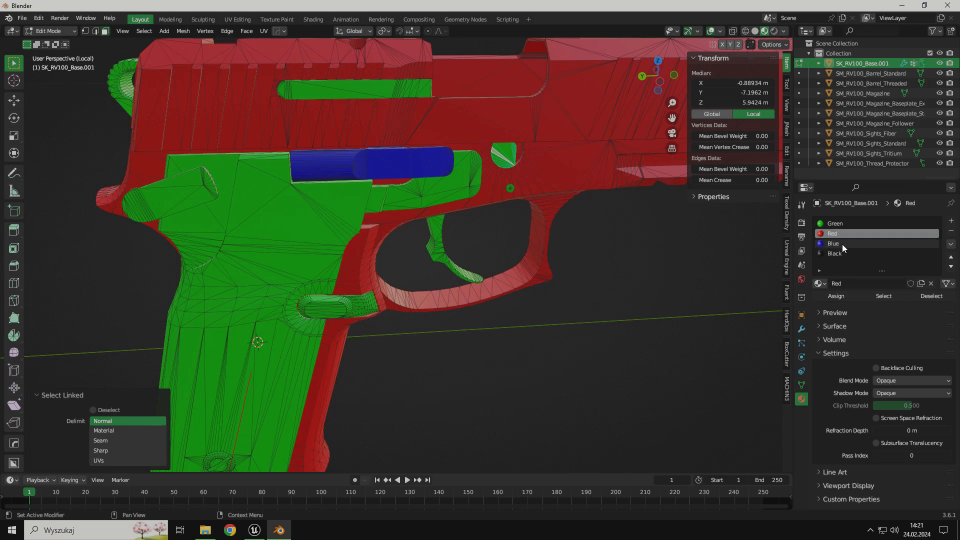
pyautogui.click(836, 296)
pyautogui.click(665, 284)
# - Assign the Black material to the small round pin above the trigger guard
pyautogui.moveTo(495, 272); pyautogui.dragTo(489, 261, button='middle')
pyautogui.scroll(2, 492, 263)
pyautogui.click(561, 141)
pyautogui.scroll(-2, 389, 254)
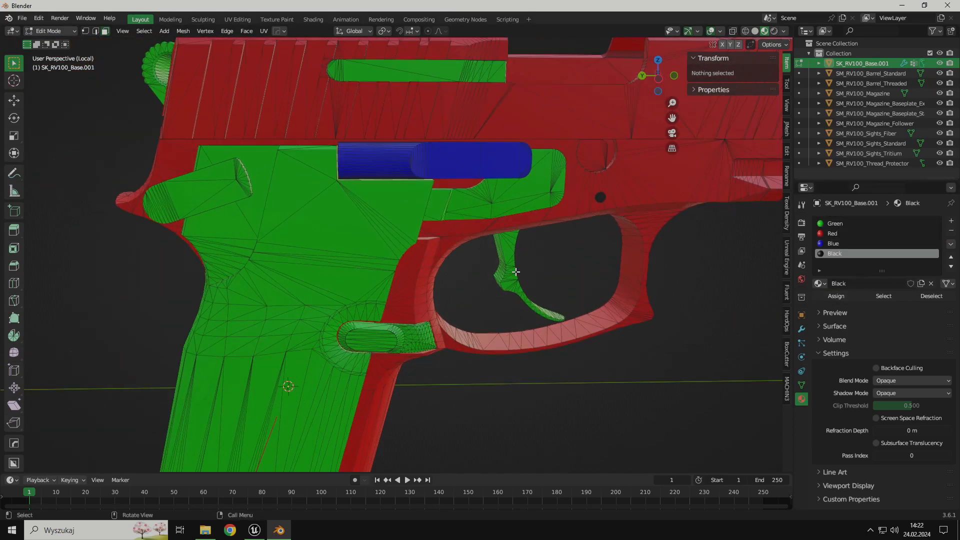
# - Select the trigger's linked faces and assign the Blue material to them
pyautogui.press('l')
pyautogui.click(843, 235)
pyautogui.click(836, 296)
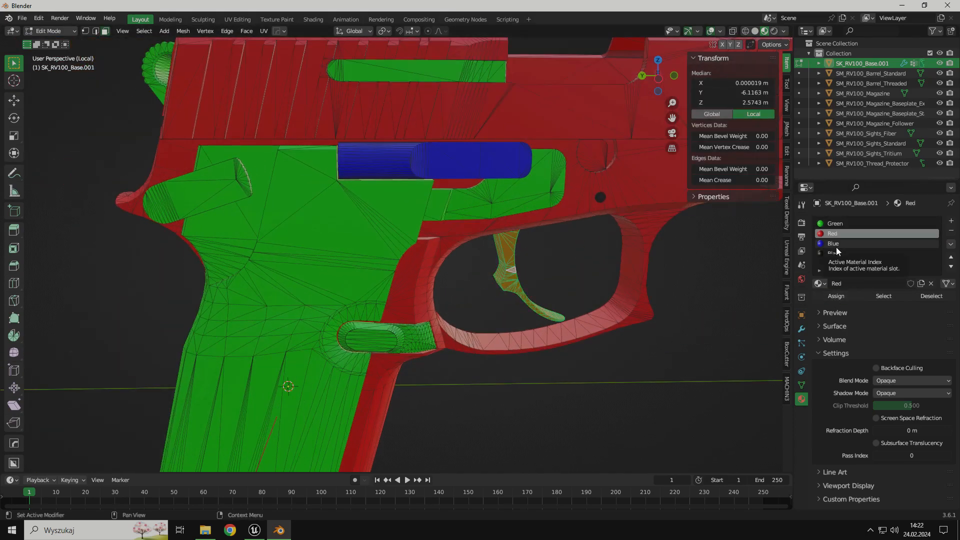
pyautogui.click(836, 245)
pyautogui.click(835, 296)
pyautogui.click(689, 312)
# - Assign the Blue material to the linked faces of the magazine release button behind the trigger guard
pyautogui.click(384, 345)
pyautogui.moveTo(383, 345); pyautogui.dragTo(386, 324, button='middle')
pyautogui.press('l')
pyautogui.click(834, 243)
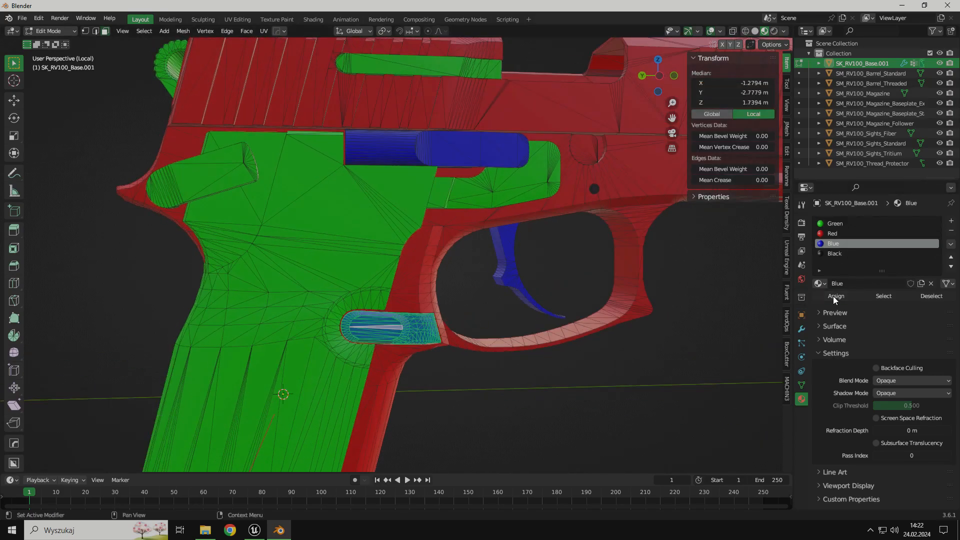
pyautogui.click(835, 297)
pyautogui.click(685, 300)
# - Assign the Blue material to the linked faces of the angled lever at the rear of the frame
pyautogui.moveTo(470, 259); pyautogui.dragTo(493, 273, button='middle')
pyautogui.click(257, 206)
pyautogui.press('l')
pyautogui.click(835, 244)
pyautogui.click(836, 297)
pyautogui.click(670, 310)
# - Assign the Red material to the linked faces of the narrow horizontal recess in the slide
pyautogui.scroll(-2, 500, 280)
pyautogui.click(437, 197)
pyautogui.press('l')
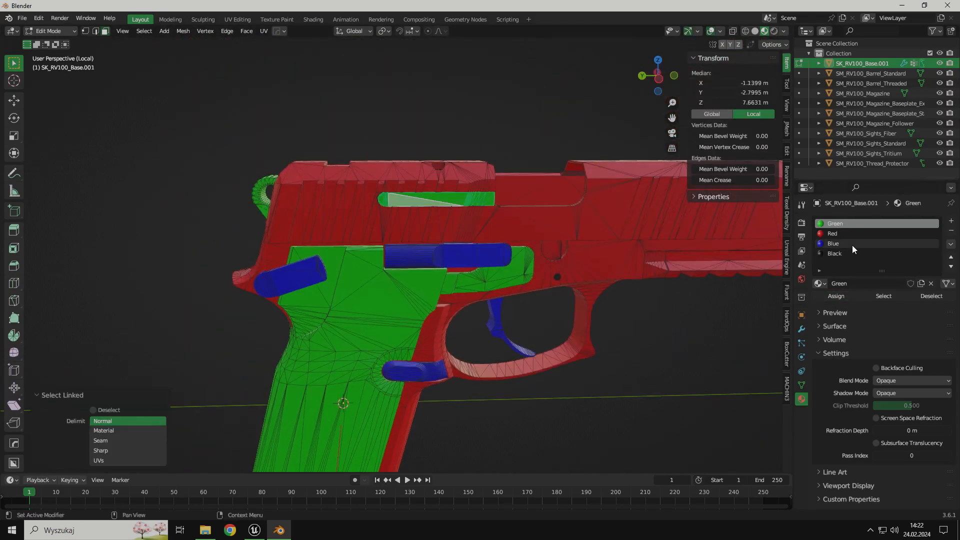
pyautogui.click(836, 234)
pyautogui.click(836, 296)
# - Assign the Black material to the linked faces of the round screw low on the grip
pyautogui.keyDown('shift'); pyautogui.moveTo(395, 450); pyautogui.dragTo(492, 307, button='middle'); pyautogui.keyUp('shift')
pyautogui.click(392, 332)
pyautogui.press('l')
pyautogui.click(834, 253)
pyautogui.click(836, 296)
pyautogui.click(662, 367)
# - Assign the Red material to the hammer and the Blue material to the angled rear lever on the pistol's opposite side
pyautogui.scroll(-2, 550, 320)
pyautogui.click(386, 274)
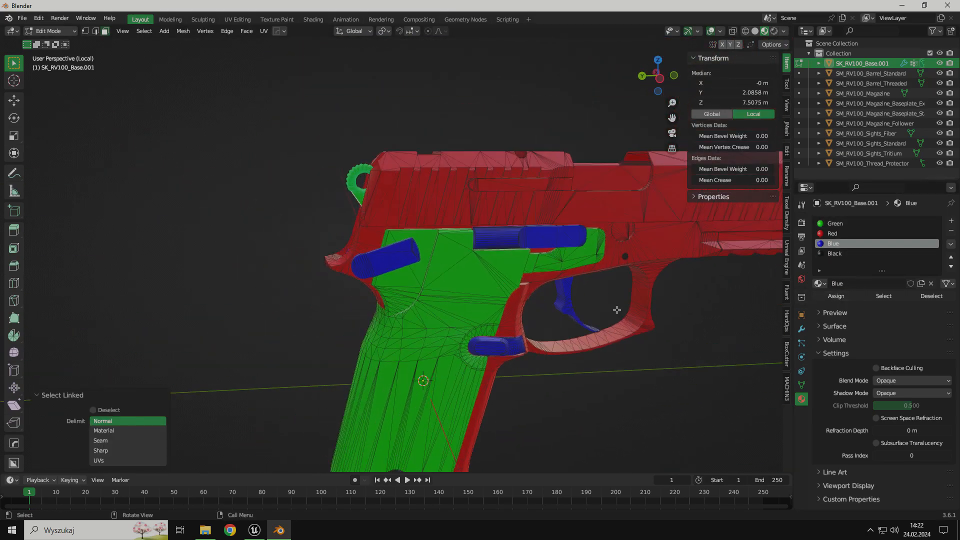
pyautogui.click(849, 233)
pyautogui.click(836, 295)
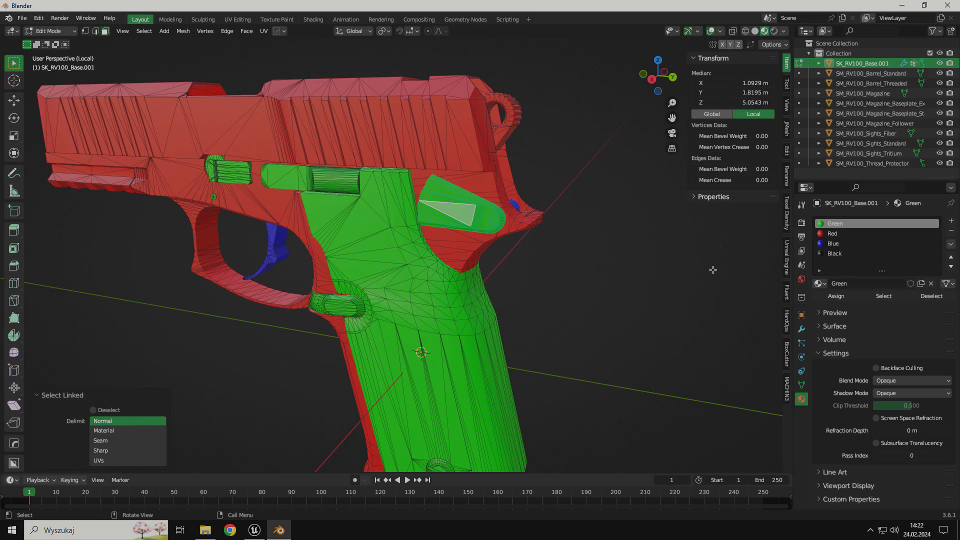
pyautogui.click(833, 242)
pyautogui.click(835, 296)
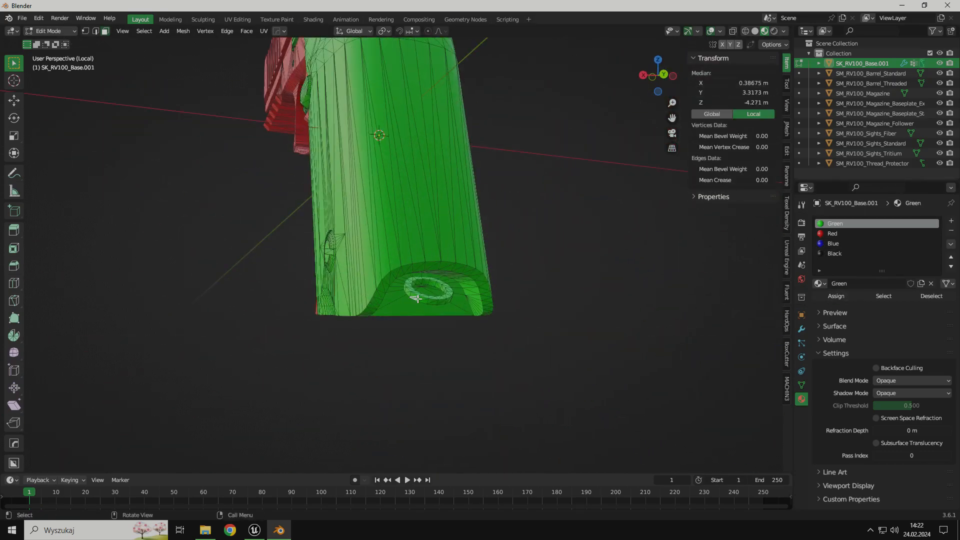
# - Assign the Black material to all linked faces of the ring inside the grip's bottom rear notch
pyautogui.hotkey('ctrl', 'l')
pyautogui.click(834, 253)
pyautogui.click(835, 296)
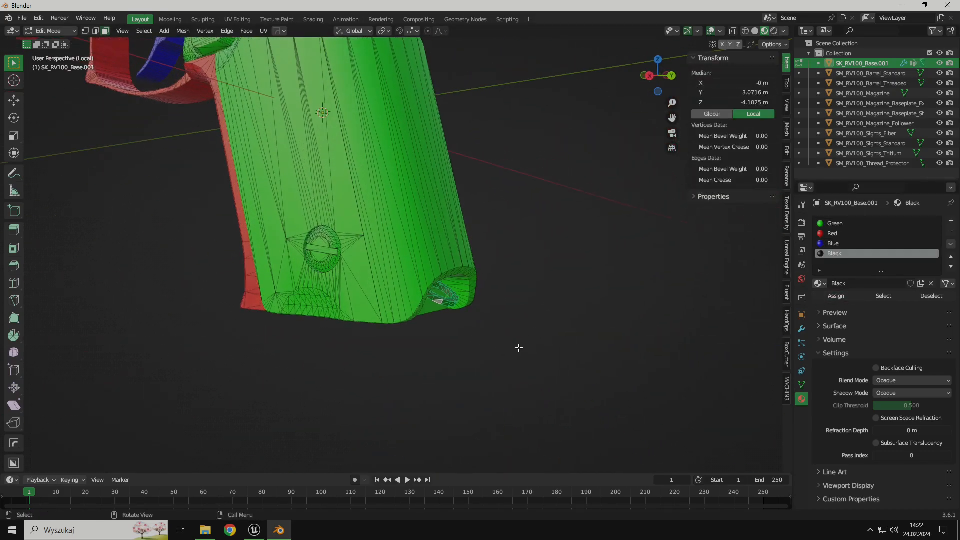
pyautogui.click(518, 347)
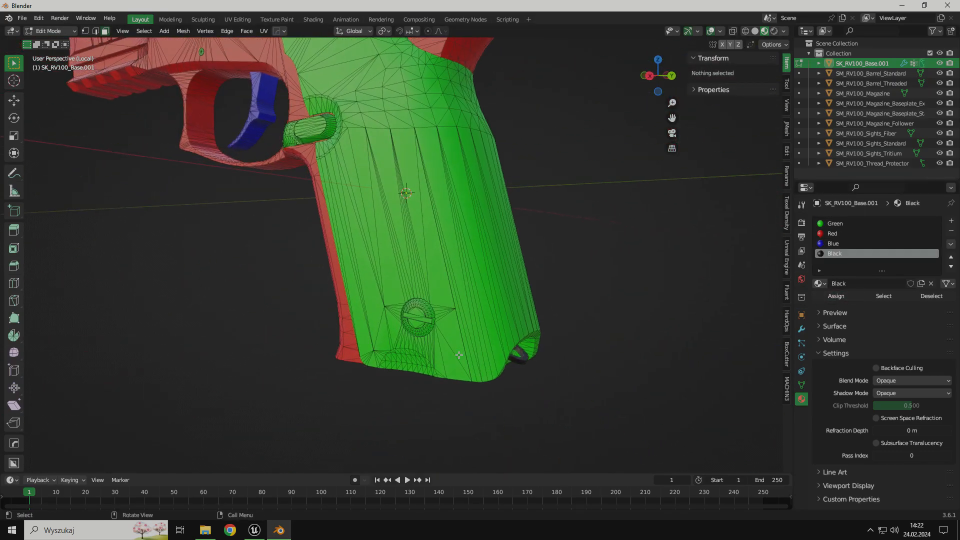
# - Assign the Black material to the linked faces of the round screw on the grip's other side
pyautogui.click(417, 330)
pyautogui.hotkey('ctrl', 'l')
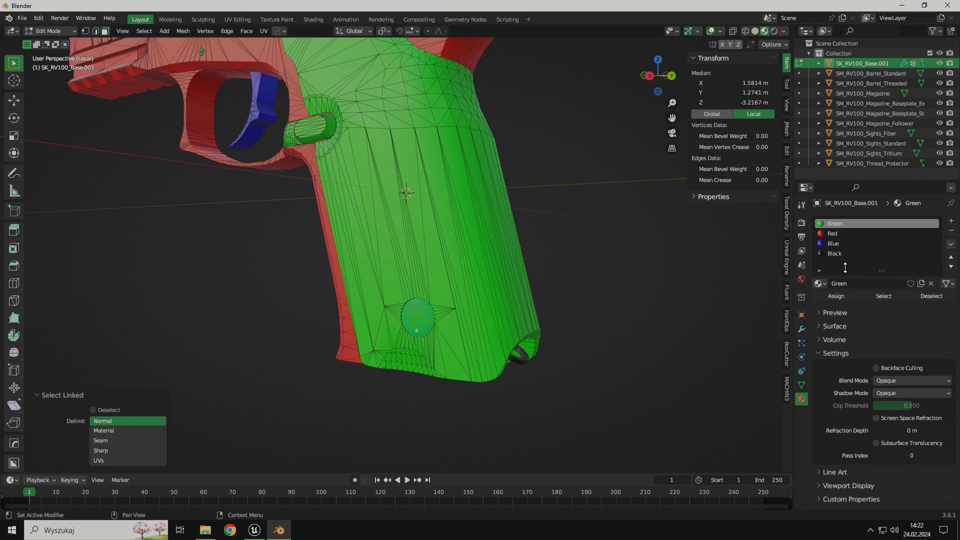
pyautogui.click(834, 253)
pyautogui.click(836, 296)
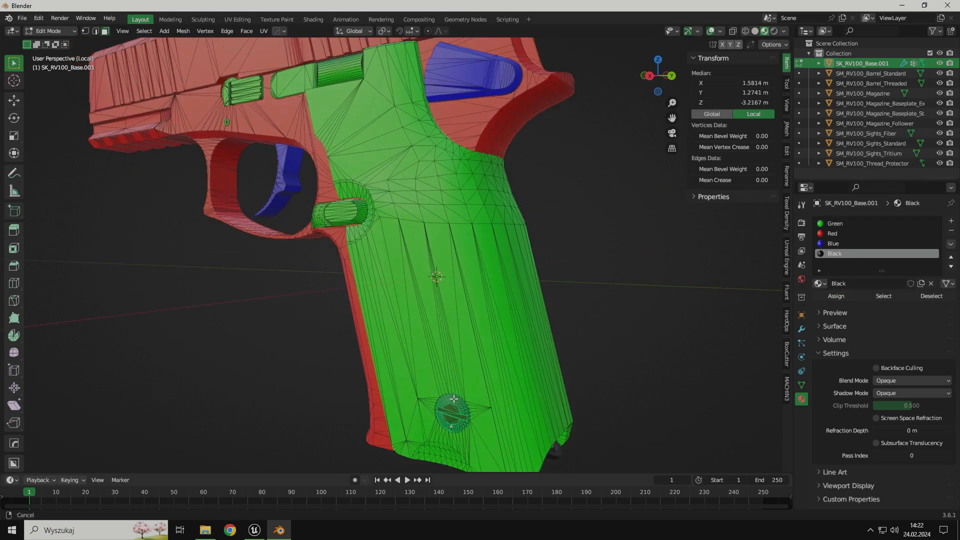
# - Assign the Blue material to the linked faces of the magazine release behind the trigger guard and clear the selection
pyautogui.moveTo(453, 398); pyautogui.dragTo(503, 293, button='middle')
pyautogui.scroll(3, 503, 293)
pyautogui.scroll(3, 508, 280)
pyautogui.moveTo(514, 261); pyautogui.dragTo(445, 308, button='middle')
pyautogui.click(419, 267)
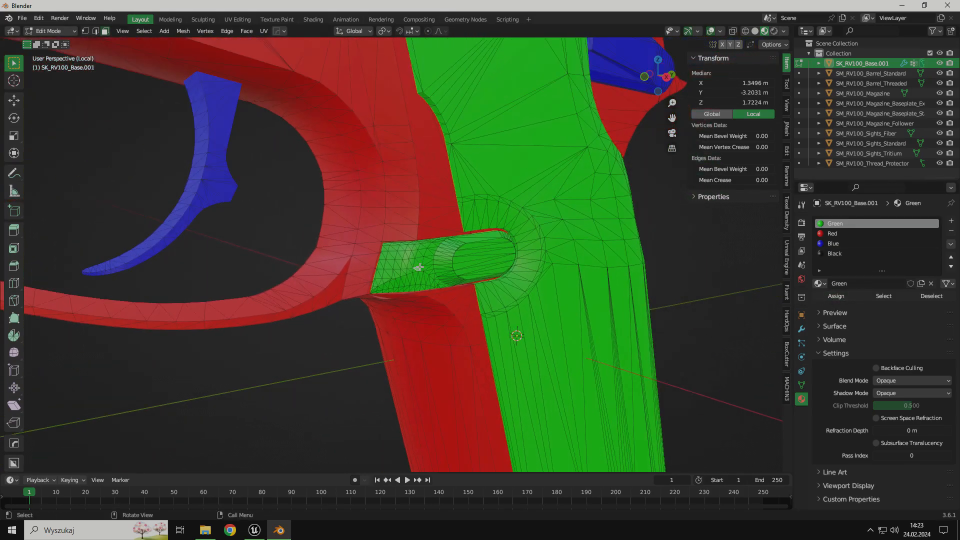
pyautogui.press('l')
pyautogui.scroll(-4, 420, 269)
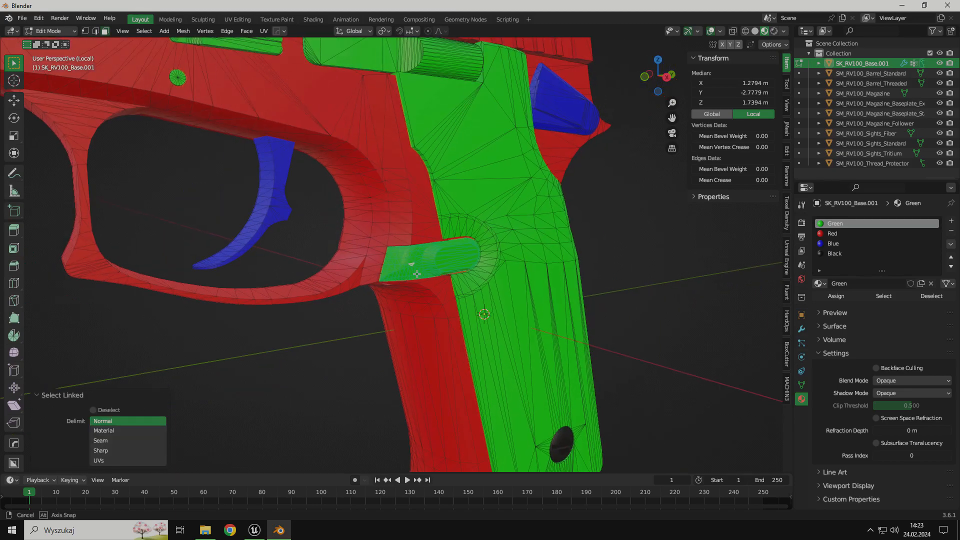
pyautogui.scroll(2, 423, 272)
pyautogui.moveTo(422, 273)
pyautogui.mouseDown(button='middle')
pyautogui.moveTo(574, 280)
pyautogui.moveTo(435, 275)
pyautogui.mouseUp(button='middle')
pyautogui.click(849, 243)
pyautogui.click(829, 297)
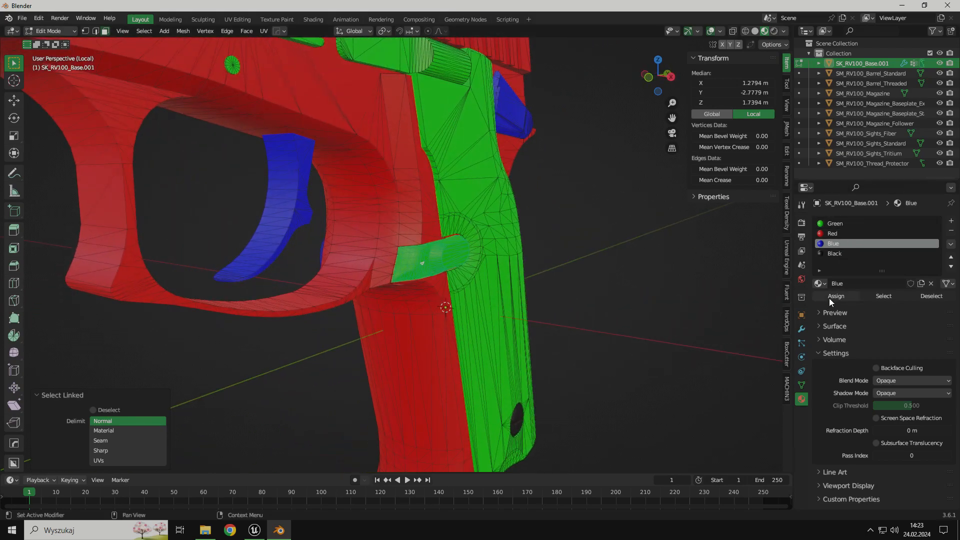
pyautogui.hotkey('alt', 'a')
# - Select the linked faces of the magazine release on the pistol's opposite side and examine its UV islands in the UV Editing workspace
pyautogui.moveTo(632, 325); pyautogui.dragTo(493, 289, button='middle')
pyautogui.scroll(2, 479, 315)
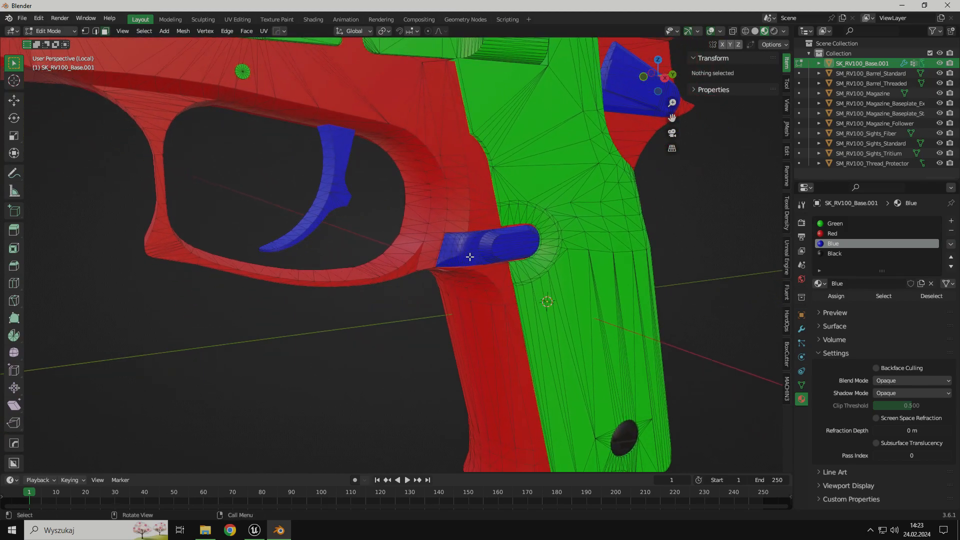
pyautogui.click(460, 256)
pyautogui.moveTo(460, 256)
pyautogui.mouseDown(button='middle')
pyautogui.moveTo(440, 270)
pyautogui.moveTo(455, 271)
pyautogui.mouseUp(button='middle')
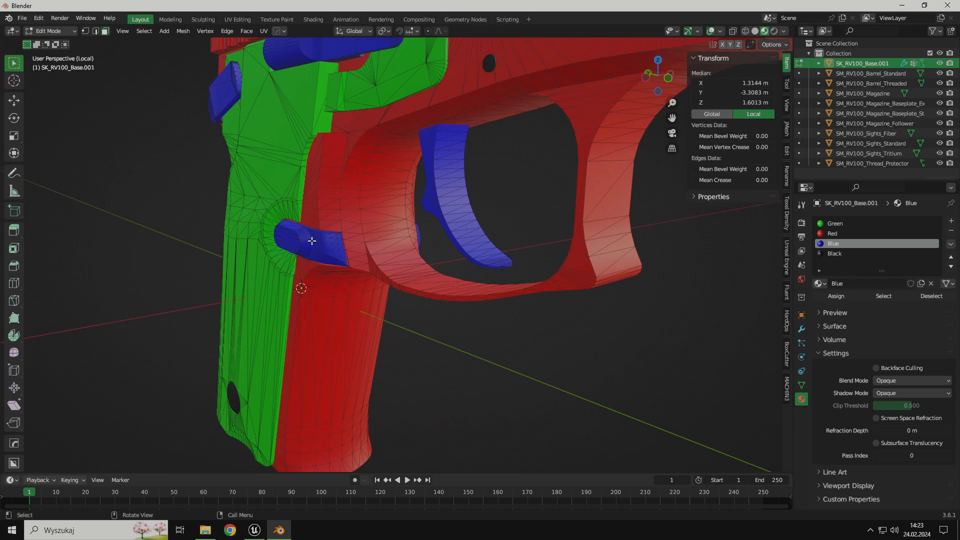
pyautogui.press('l')
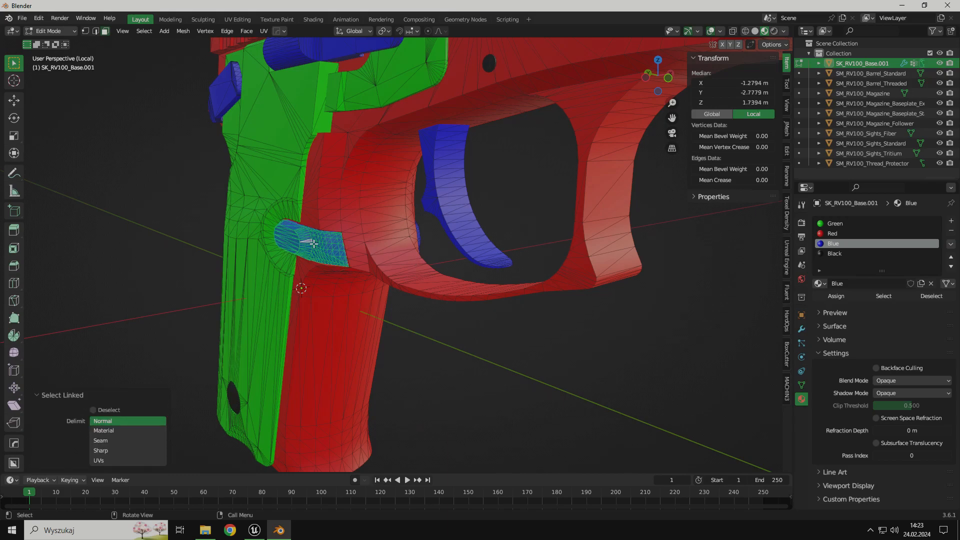
pyautogui.click(243, 21)
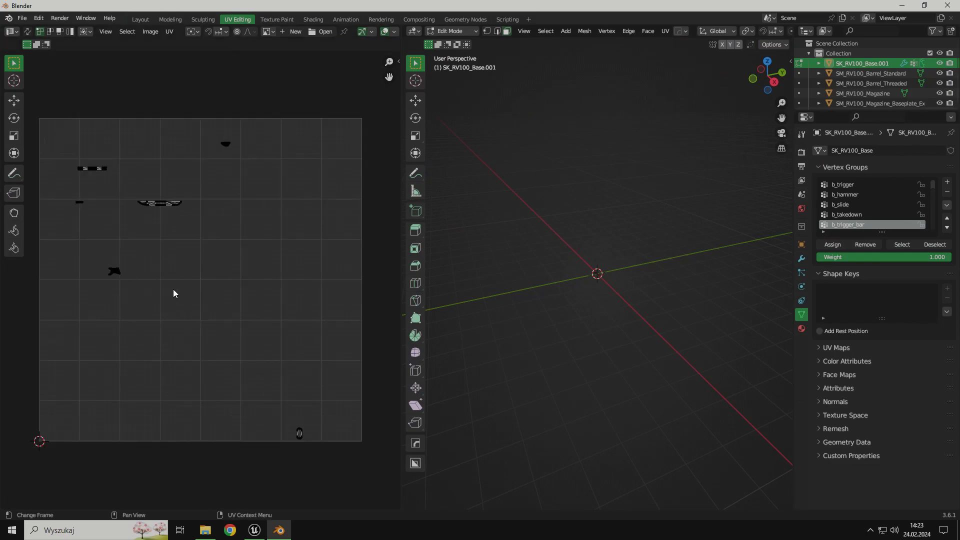
pyautogui.scroll(-1, 166, 293)
pyautogui.scroll(12, 603, 279)
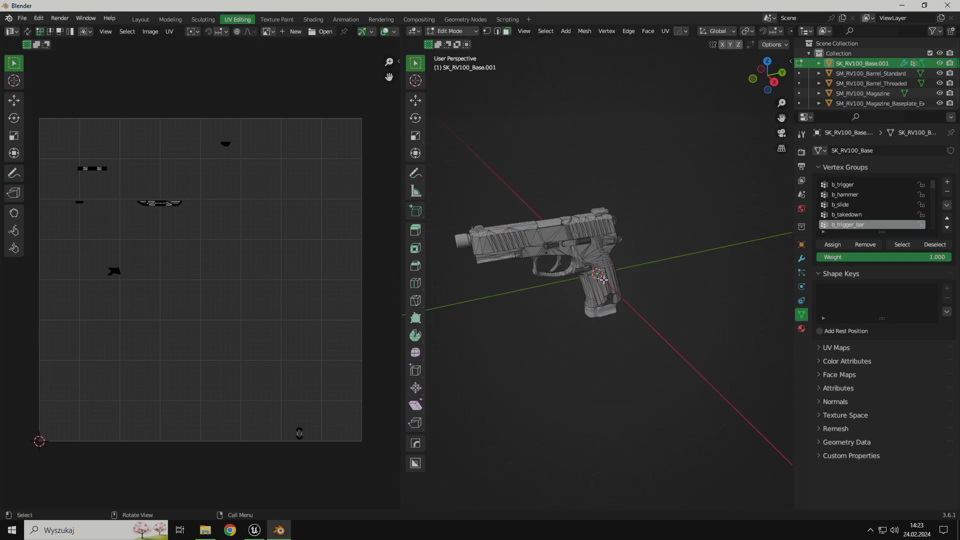
pyautogui.moveTo(603, 280); pyautogui.dragTo(673, 257, button='middle')
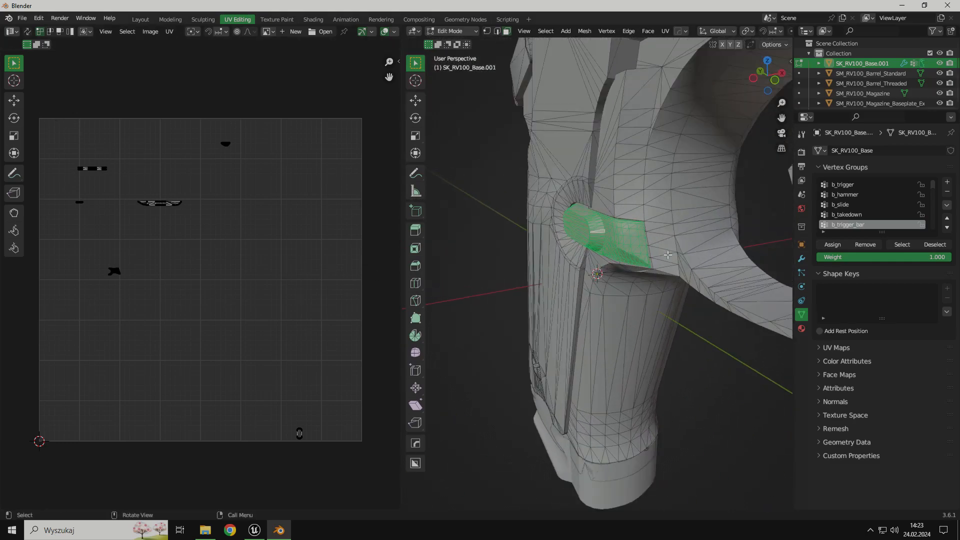
pyautogui.press('a')
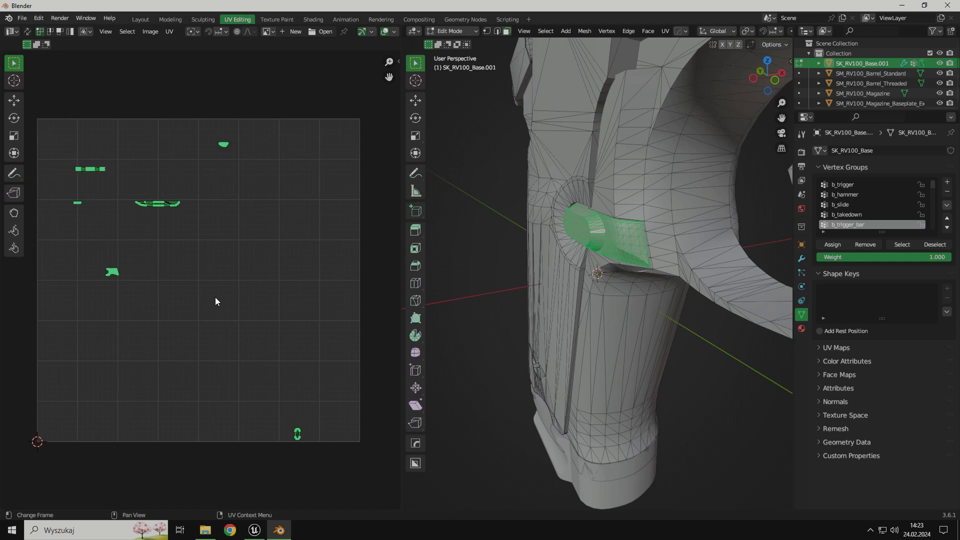
pyautogui.hotkey('alt', 'a')
pyautogui.moveTo(510, 290); pyautogui.dragTo(582, 281, button='middle')
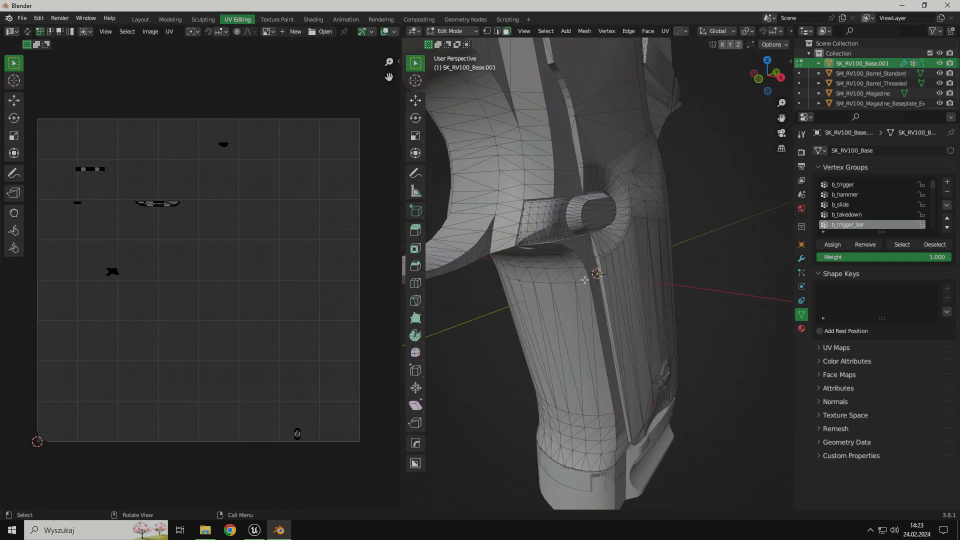
# - Select the linked faces of the magazine release on the first side and examine where its UV islands lie
pyautogui.hotkey('alt', 'a')
pyautogui.press('l')
pyautogui.scroll(-6, 288, 258)
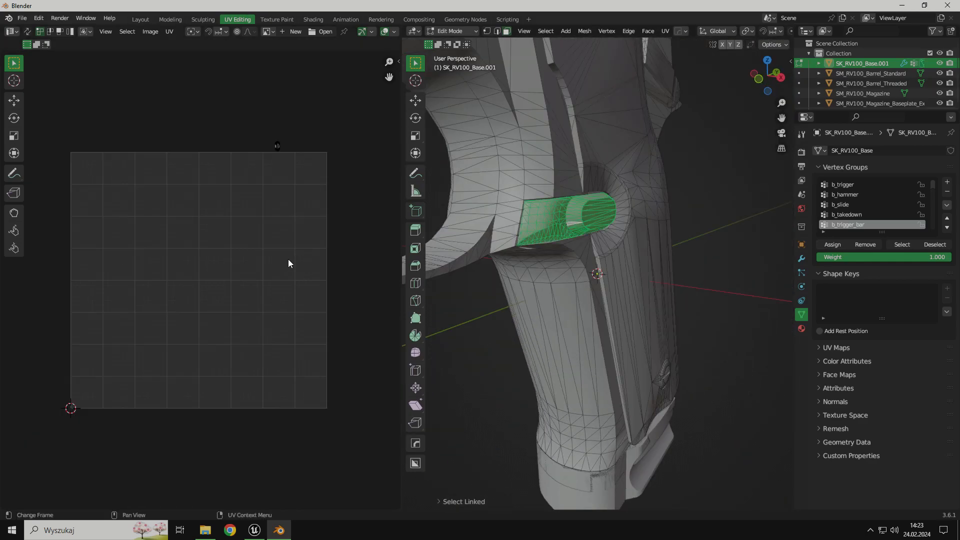
pyautogui.scroll(5, 251, 269)
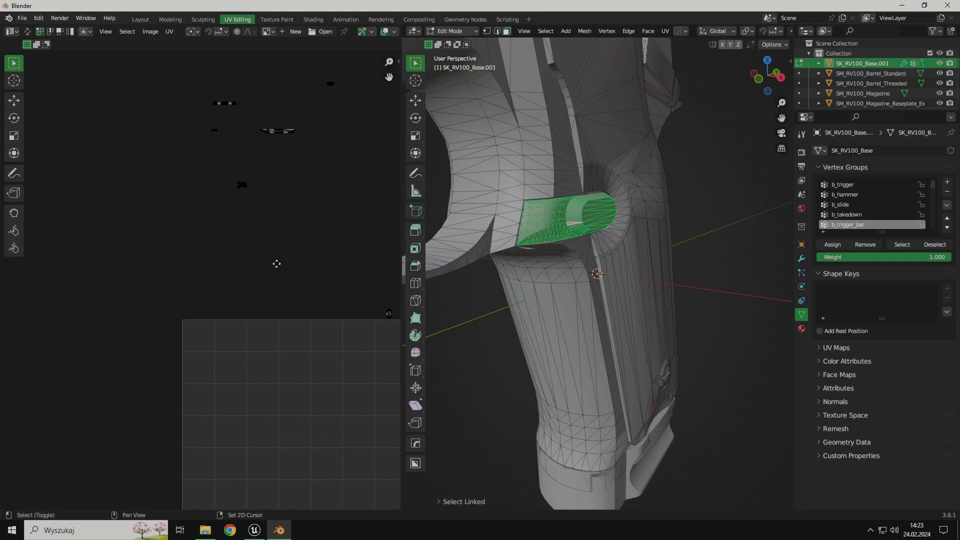
pyautogui.moveTo(78, 111)
pyautogui.mouseDown()
pyautogui.moveTo(212, 188)
pyautogui.moveTo(370, 324)
pyautogui.mouseUp()
pyautogui.click(312, 311)
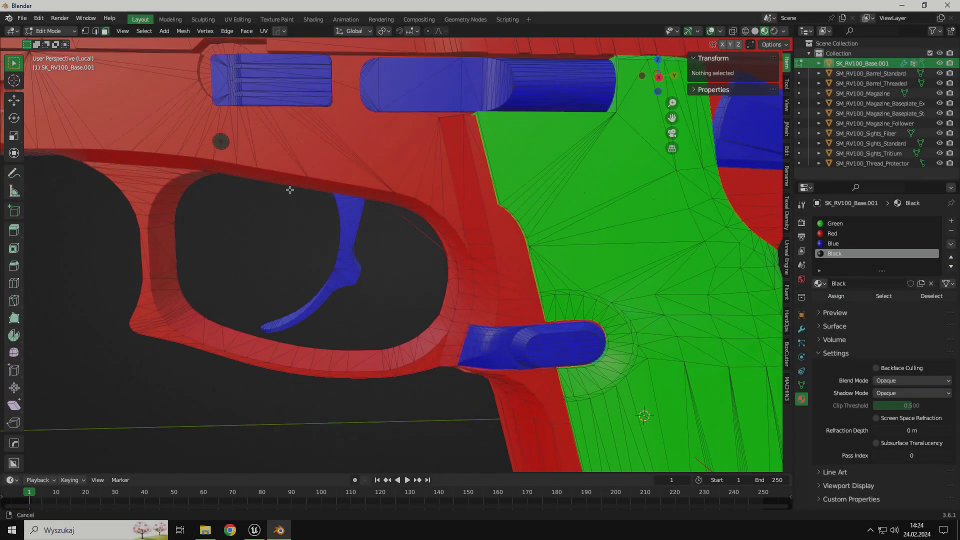
# - Try to select the narrow band of faces outlining the curved recess around the magazine release
pyautogui.scroll(2, 570, 367)
pyautogui.keyDown('shift'); pyautogui.moveTo(576, 369); pyautogui.dragTo(492, 309, button='middle'); pyautogui.keyUp('shift')
pyautogui.scroll(2, 476, 285)
pyautogui.click(539, 190)
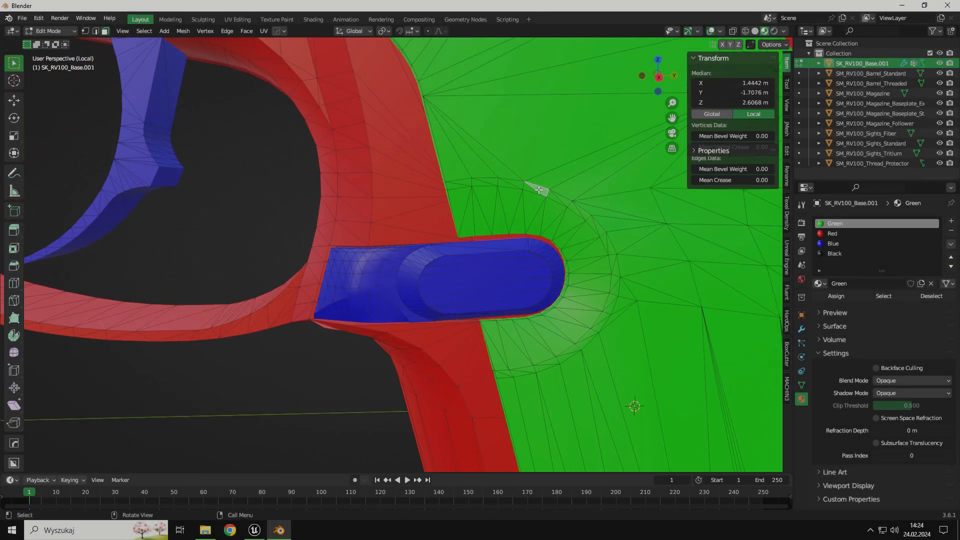
pyautogui.scroll(1, 547, 215)
pyautogui.keyDown('shift'); pyautogui.moveTo(557, 240); pyautogui.dragTo(516, 215, button='middle'); pyautogui.keyUp('shift')
pyautogui.scroll(1, 437, 167)
pyautogui.click(424, 132)
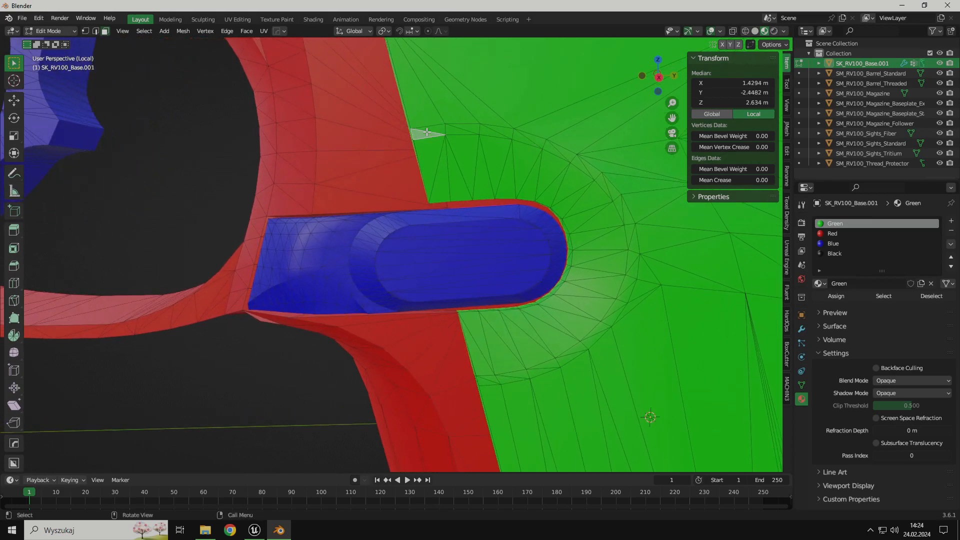
pyautogui.keyDown('shift'); pyautogui.click(469, 128); pyautogui.keyUp('shift')
pyautogui.keyDown('shift'); pyautogui.click(501, 131); pyautogui.keyUp('shift')
pyautogui.keyDown('ctrl'); pyautogui.click(634, 239); pyautogui.keyUp('ctrl')
pyautogui.keyDown('ctrl'); pyautogui.click(484, 383); pyautogui.keyUp('ctrl')
pyautogui.click(619, 285)
pyautogui.keyDown('alt'); pyautogui.click(630, 276); pyautogui.keyUp('alt')
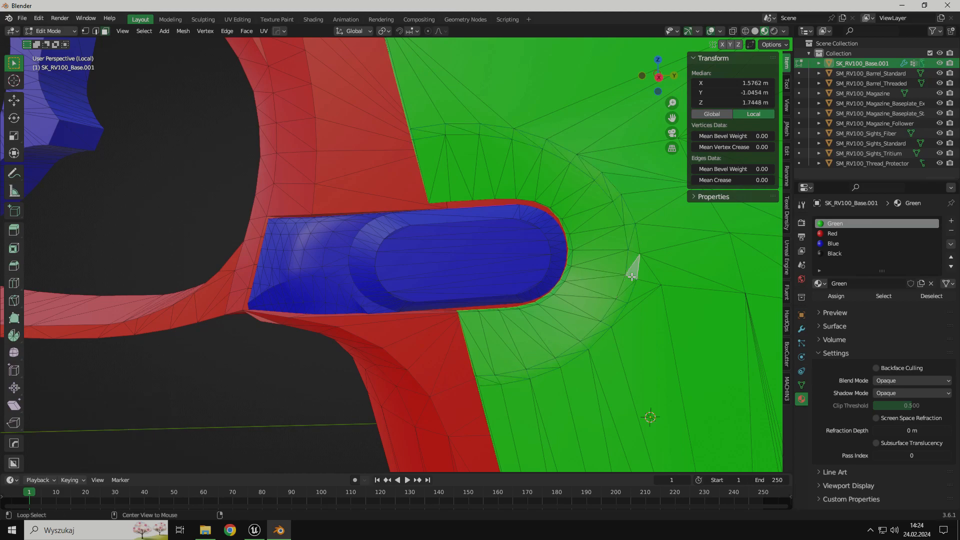
# - Select the curved rim around the magazine release recess as a shortest face path and assign the Blue material to it
pyautogui.click(632, 247)
pyautogui.click(428, 135)
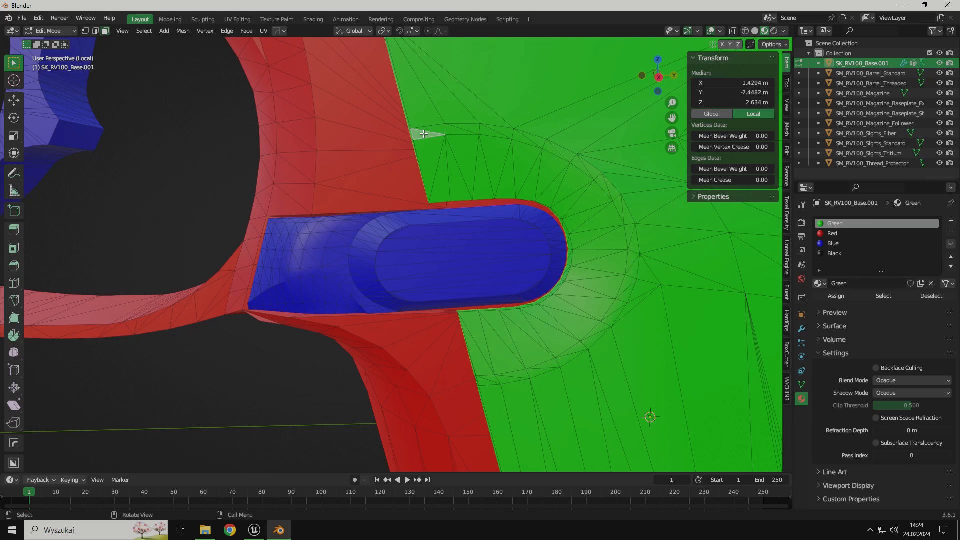
pyautogui.keyDown('ctrl'); pyautogui.click(611, 187); pyautogui.keyUp('ctrl')
pyautogui.keyDown('ctrl'); pyautogui.click(493, 383); pyautogui.keyUp('ctrl')
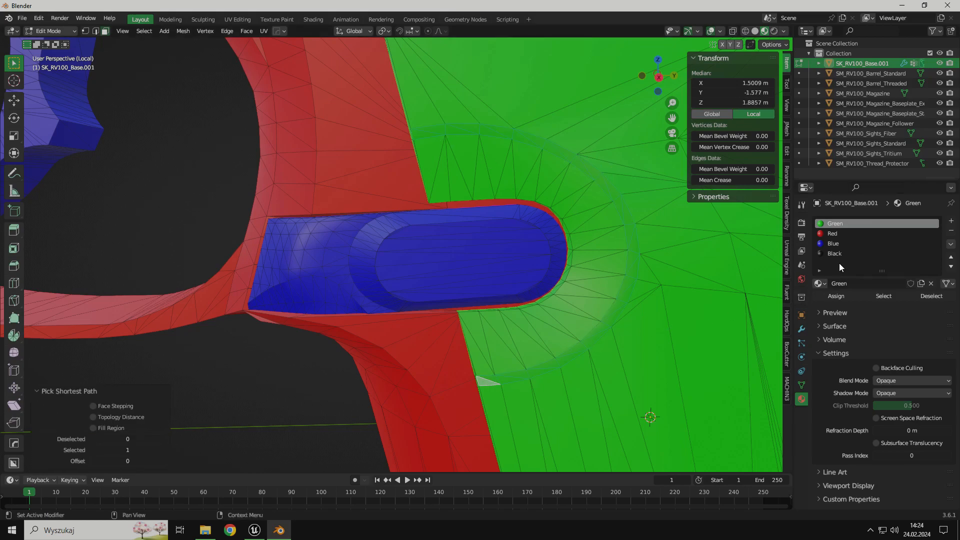
pyautogui.click(832, 244)
pyautogui.click(836, 296)
pyautogui.scroll(-6, 722, 300)
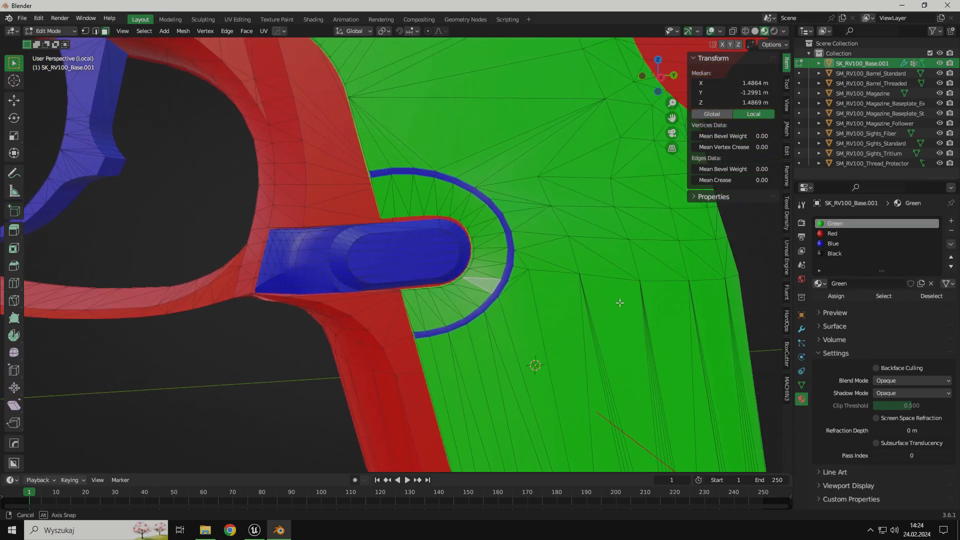
# - Return to Object Mode, isolate SM_RV100_Barrel_Standard, give it the Black material and exit the isolated view
pyautogui.moveTo(477, 258); pyautogui.dragTo(405, 259, button='middle')
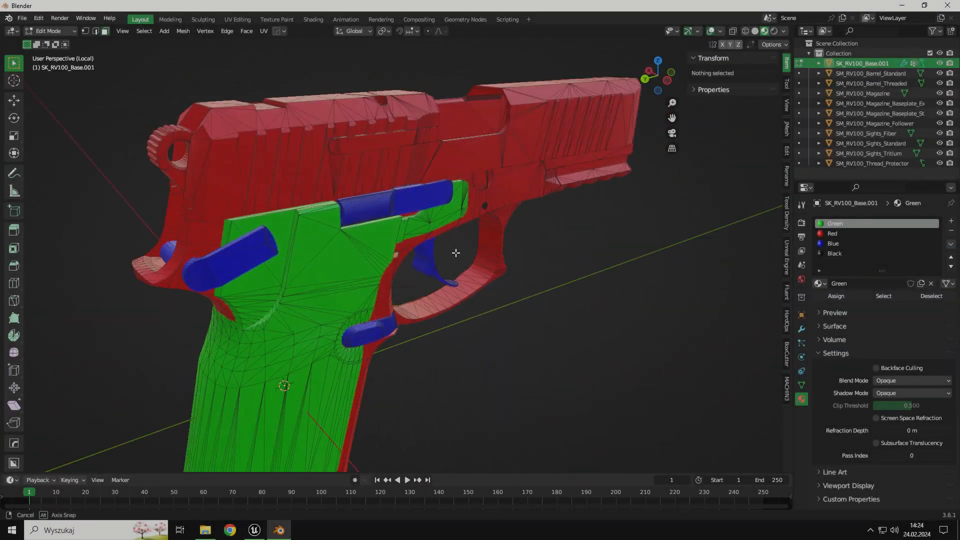
pyautogui.press('Tab')
pyautogui.press('KP_Divide')
pyautogui.click(870, 74)
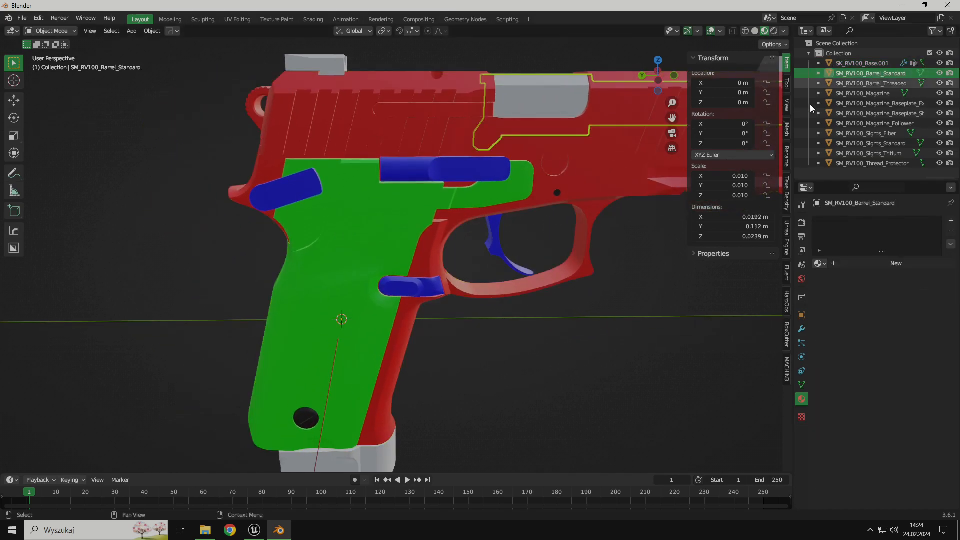
pyautogui.press('KP_Divide')
pyautogui.moveTo(415, 257); pyautogui.dragTo(639, 242, button='middle')
pyautogui.click(820, 264)
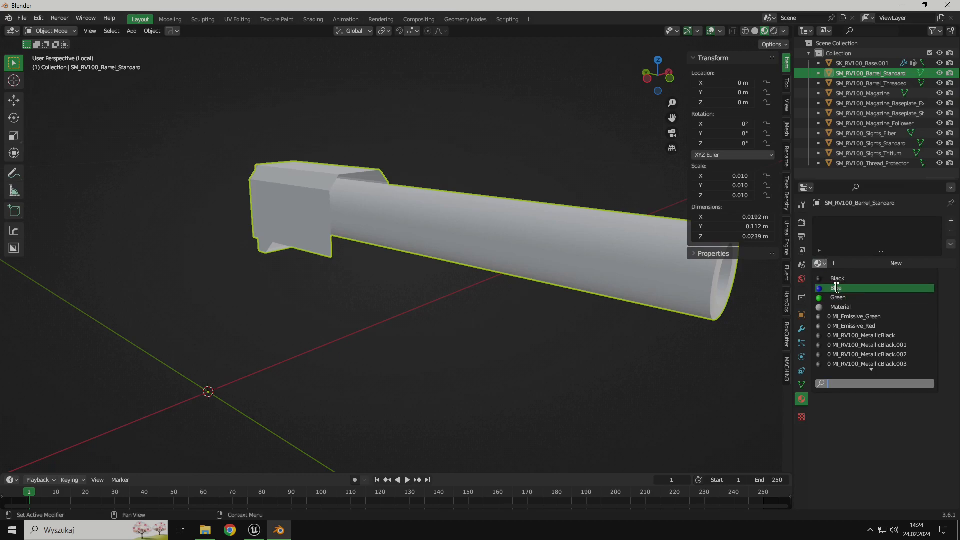
pyautogui.click(836, 280)
pyautogui.moveTo(739, 296); pyautogui.dragTo(499, 300, button='middle')
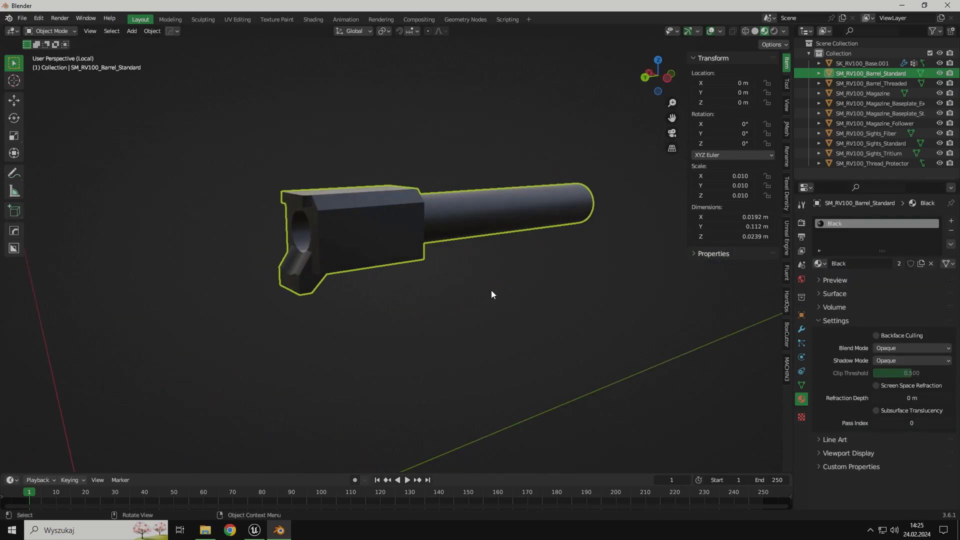
pyautogui.press('/')
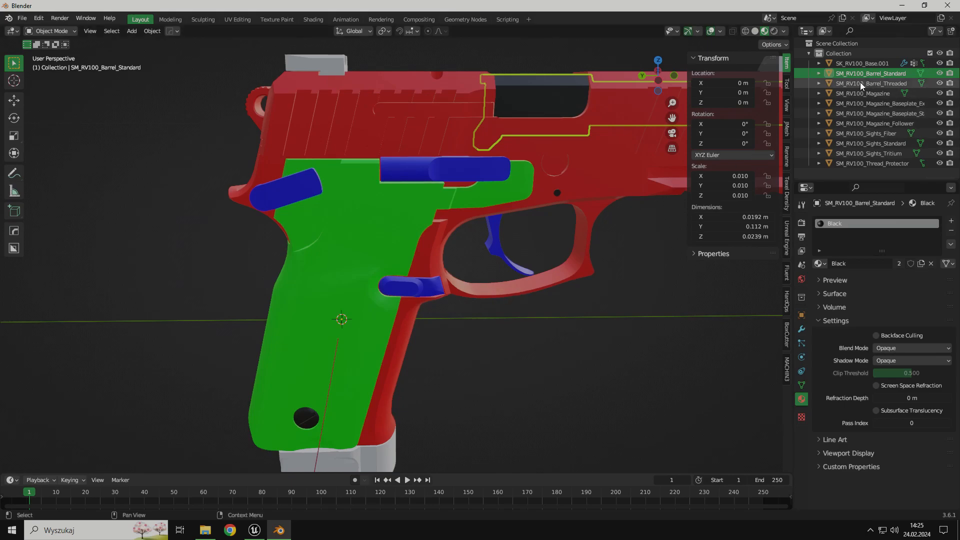
# - Isolate SM_RV100_Barrel_Threaded, give it the Black material and exit the isolated view
pyautogui.click(860, 83)
pyautogui.moveTo(635, 176); pyautogui.dragTo(626, 188, button='middle')
pyautogui.press('/')
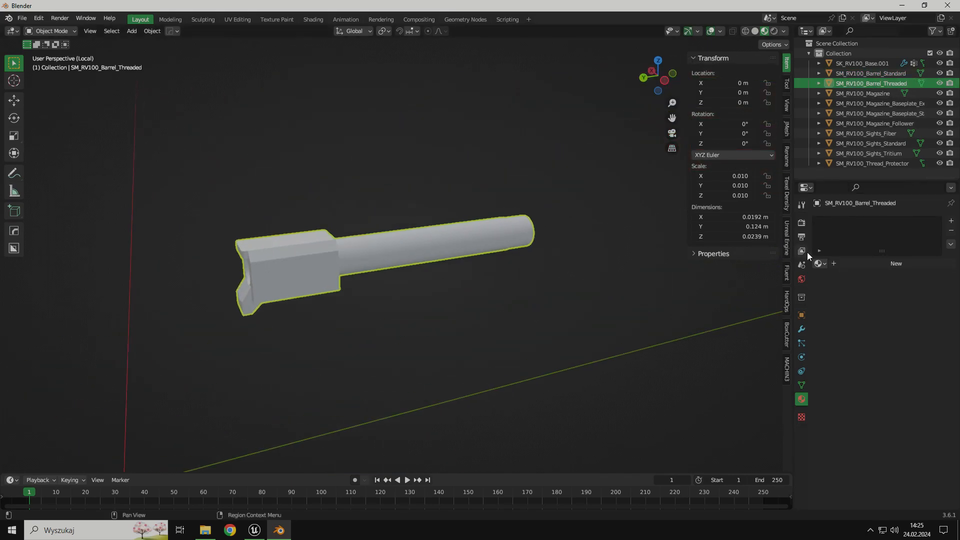
pyautogui.click(820, 264)
pyautogui.click(835, 278)
pyautogui.moveTo(512, 323); pyautogui.dragTo(513, 320, button='middle')
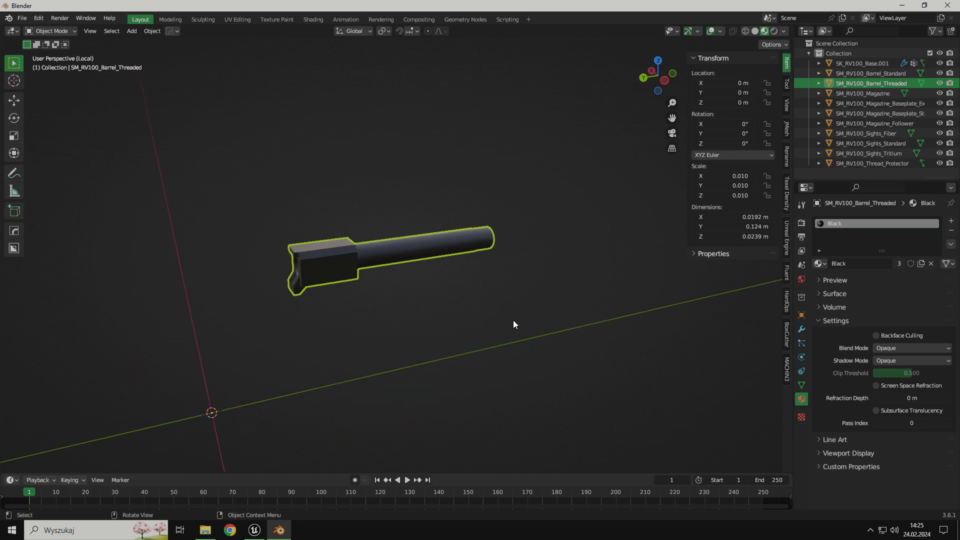
pyautogui.press('/')
# - Isolate SM_RV100_Sights_Standard, give it the Red material and exit the isolated view
pyautogui.click(349, 73)
pyautogui.moveTo(360, 90); pyautogui.dragTo(525, 245, button='middle')
pyautogui.press('/')
pyautogui.click(820, 264)
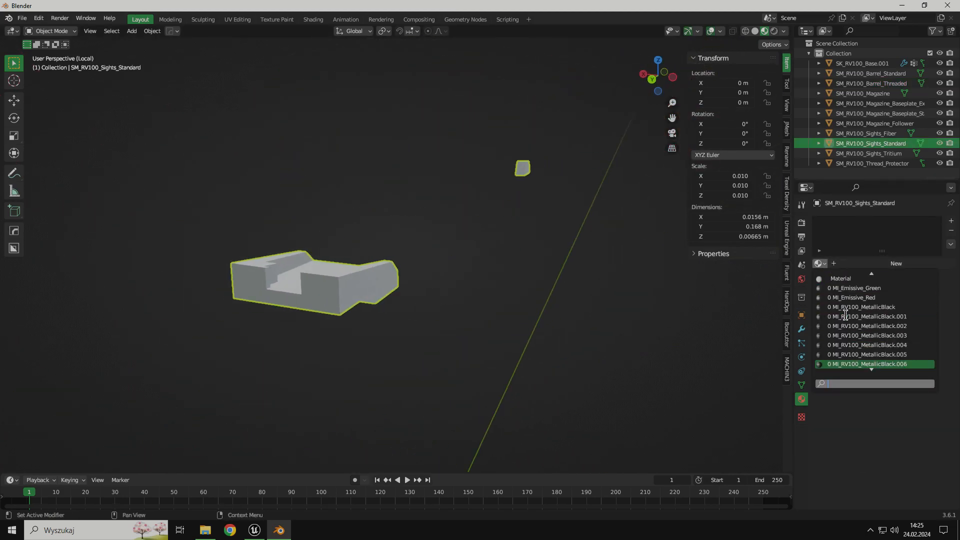
pyautogui.click(845, 363)
pyautogui.press('/')
# - Give SM_RV100_Sights_Fiber the existing Red material
pyautogui.click(361, 167)
pyautogui.click(820, 263)
pyautogui.scroll(-15, 861, 364)
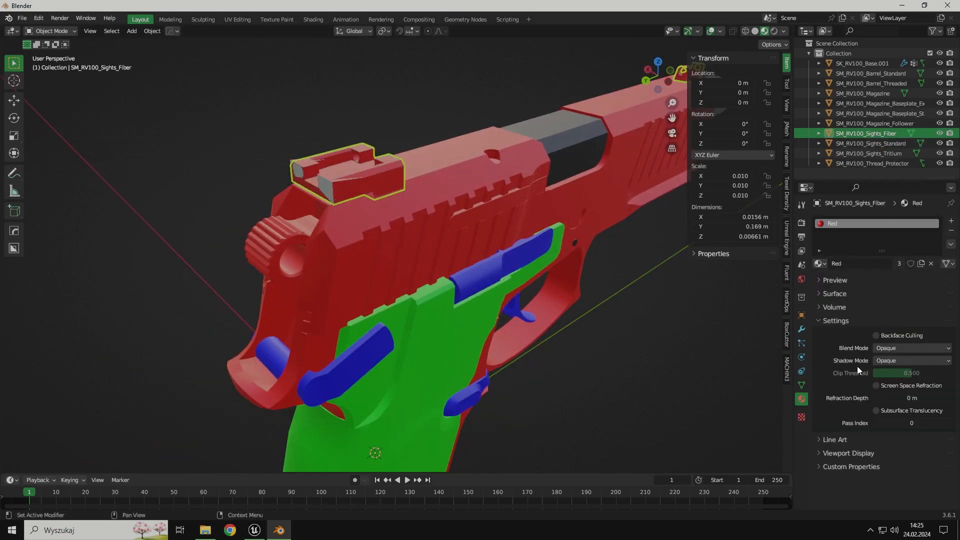
pyautogui.click(857, 364)
pyautogui.moveTo(368, 185); pyautogui.dragTo(403, 191, button='middle')
# - Give the remaining overlapping sights object, SM_RV100_Sights_Tritium, the Red material
pyautogui.click(401, 188)
pyautogui.click(820, 263)
pyautogui.scroll(-5, 876, 327)
pyautogui.scroll(-10, 877, 327)
pyautogui.click(867, 364)
# - Give the thread protector at the muzzle the Black material and clear the selection
pyautogui.click(594, 345)
pyautogui.moveTo(594, 345); pyautogui.dragTo(344, 345, button='middle')
pyautogui.click(518, 219)
pyautogui.click(820, 263)
pyautogui.click(837, 280)
pyautogui.click(336, 400)
# - Give SM_RV100_Magazine_Baseplate_Standard the Green material
pyautogui.moveTo(336, 401); pyautogui.dragTo(310, 383, button='middle')
pyautogui.keyDown('shift'); pyautogui.moveTo(310, 382); pyautogui.dragTo(410, 346, button='middle'); pyautogui.keyUp('shift')
pyautogui.scroll(2, 350, 340)
pyautogui.click(369, 346)
pyautogui.click(820, 263)
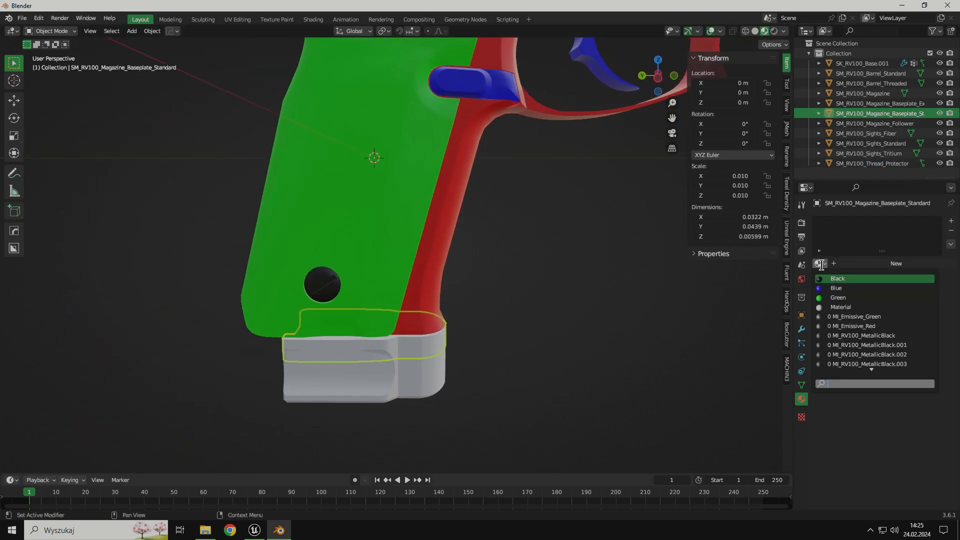
pyautogui.click(844, 298)
# - Give the extended magazine baseplate the Green material and clear the selection
pyautogui.click(386, 397)
pyautogui.click(819, 263)
pyautogui.click(843, 298)
pyautogui.click(558, 380)
# - Isolate SM_RV100_Magazine_Follower, give it the Black material and exit the isolated view
pyautogui.scroll(-3, 558, 380)
pyautogui.moveTo(427, 279); pyautogui.dragTo(429, 305, button='middle')
pyautogui.click(862, 123)
pyautogui.press('KP_Divide')
pyautogui.click(820, 263)
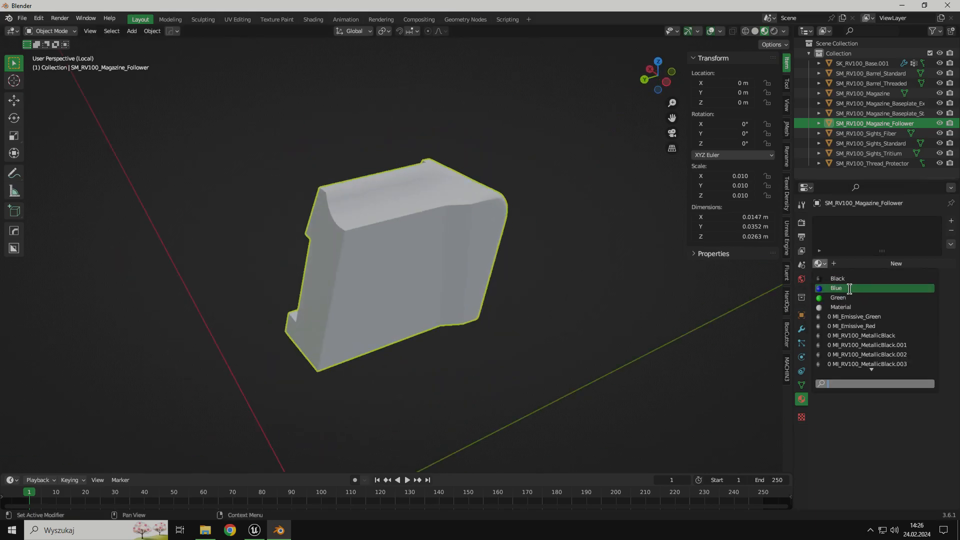
pyautogui.click(837, 278)
pyautogui.press('KP_Divide')
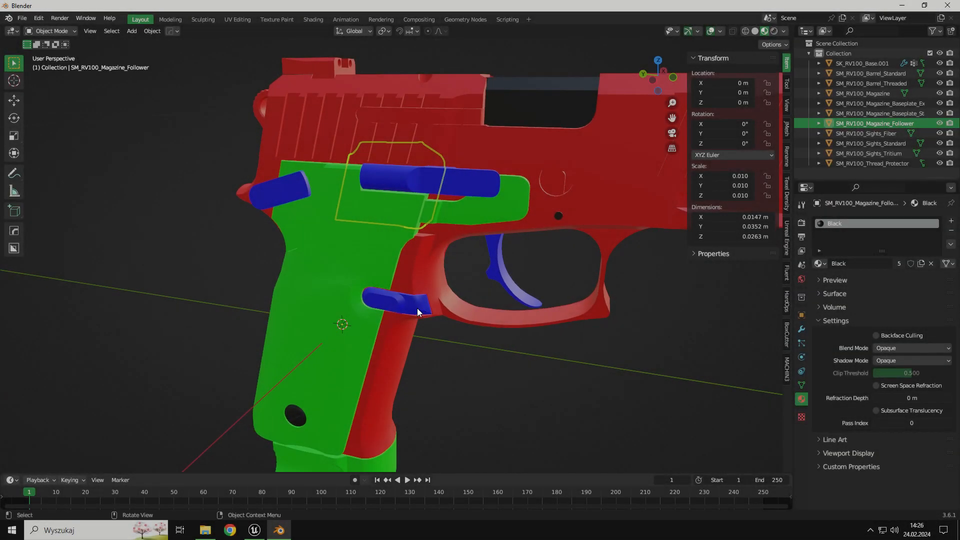
# - Circle-select faces of the base mesh's green grip panel, hide them to examine the geometry underneath, and reveal them again
pyautogui.keyDown('shift'); pyautogui.moveTo(417, 308); pyautogui.dragTo(494, 228, button='middle'); pyautogui.keyUp('shift')
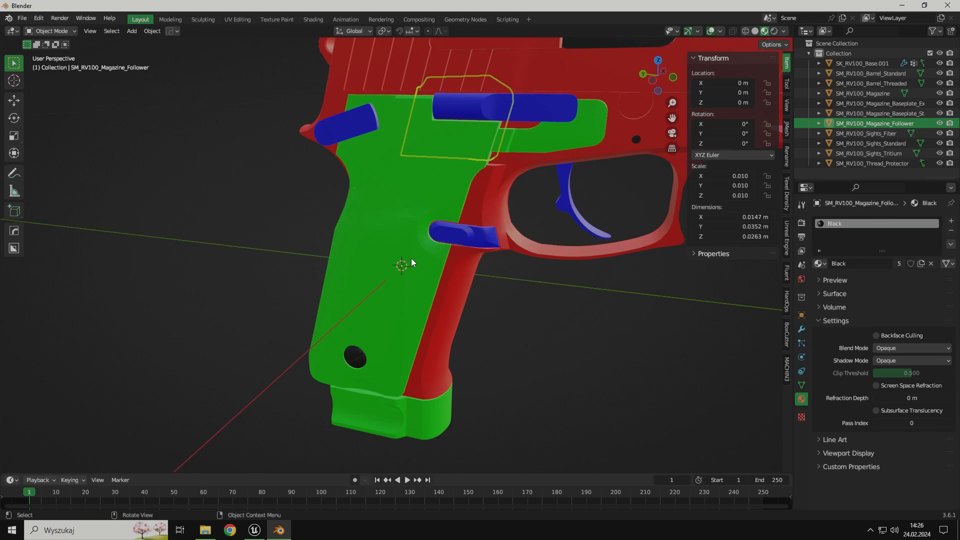
pyautogui.click(412, 262)
pyautogui.press('Tab')
pyautogui.scroll(4, 441, 254)
pyautogui.moveTo(432, 275)
pyautogui.mouseDown(button='middle')
pyautogui.moveTo(442, 254)
pyautogui.moveTo(430, 259)
pyautogui.moveTo(420, 229)
pyautogui.mouseUp(button='middle')
pyautogui.press('c')
pyautogui.moveTo(400, 189)
pyautogui.mouseDown()
pyautogui.moveTo(392, 128)
pyautogui.moveTo(343, 250)
pyautogui.moveTo(352, 150)
pyautogui.mouseUp()
pyautogui.moveTo(381, 229)
pyautogui.mouseDown()
pyautogui.moveTo(410, 205)
pyautogui.moveTo(414, 165)
pyautogui.moveTo(440, 141)
pyautogui.mouseUp()
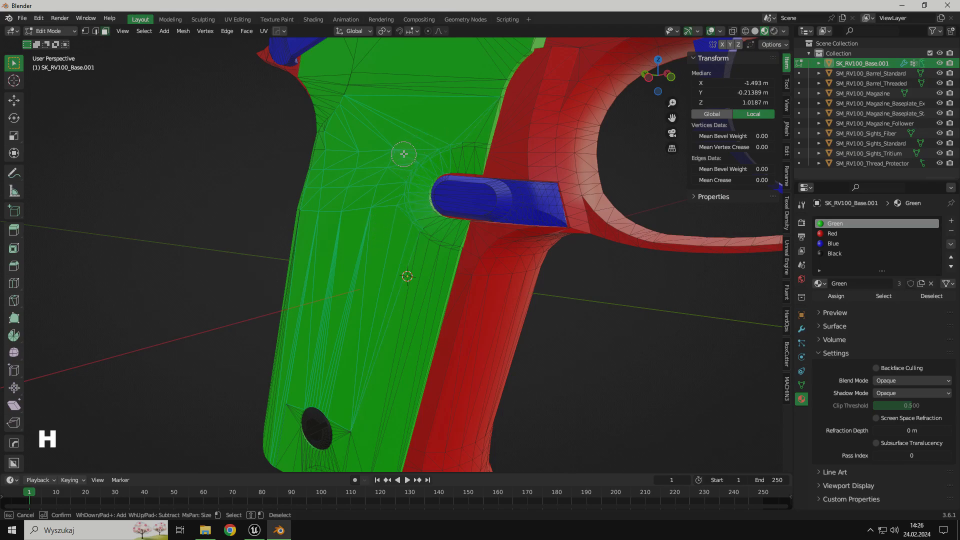
pyautogui.press('Escape')
pyautogui.moveTo(404, 154)
pyautogui.mouseDown(button='middle')
pyautogui.moveTo(532, 169)
pyautogui.moveTo(417, 172)
pyautogui.moveTo(429, 192)
pyautogui.mouseUp(button='middle')
pyautogui.press('h')
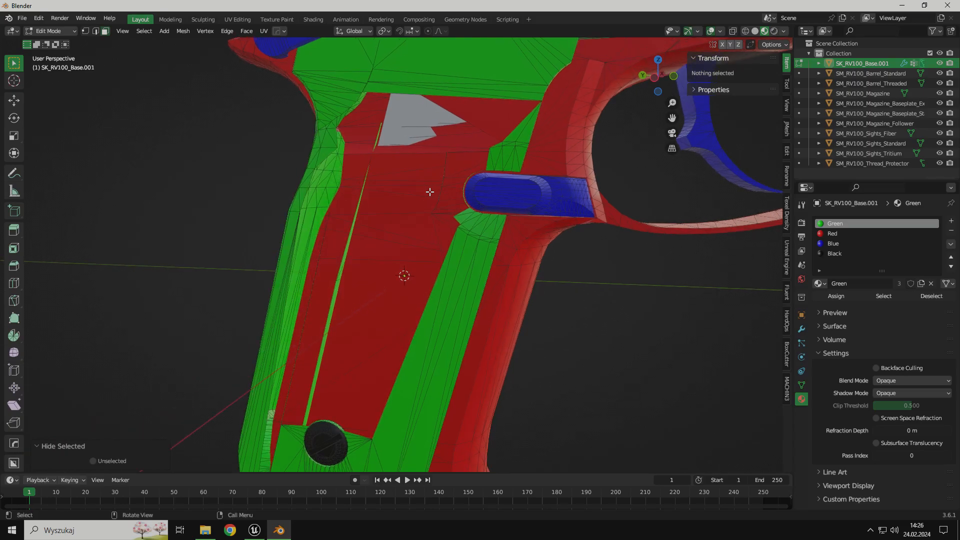
pyautogui.hotkey('alt', 'h')
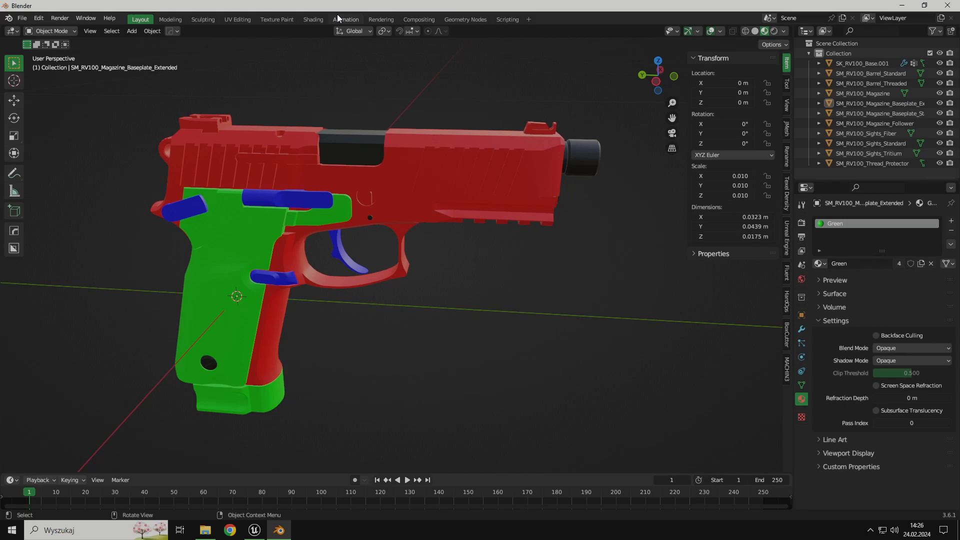
# - Open the UV Editing workspace to display the UV layout of SM_RV100_Magazine_Baseplate_Extended
pyautogui.click(238, 19)
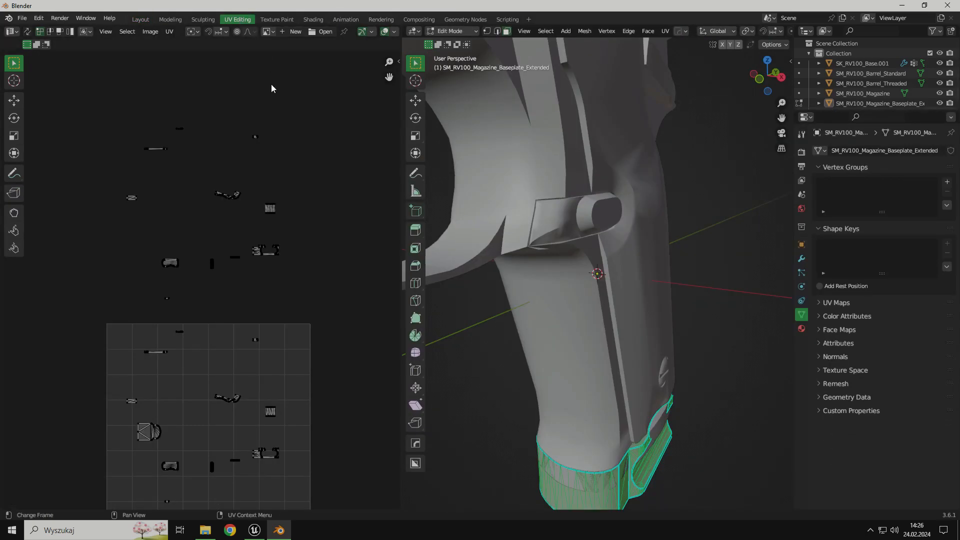
# - Create a blank image named ColorID_Texture with its width and height each set to 1024*2 px
pyautogui.click(284, 35)
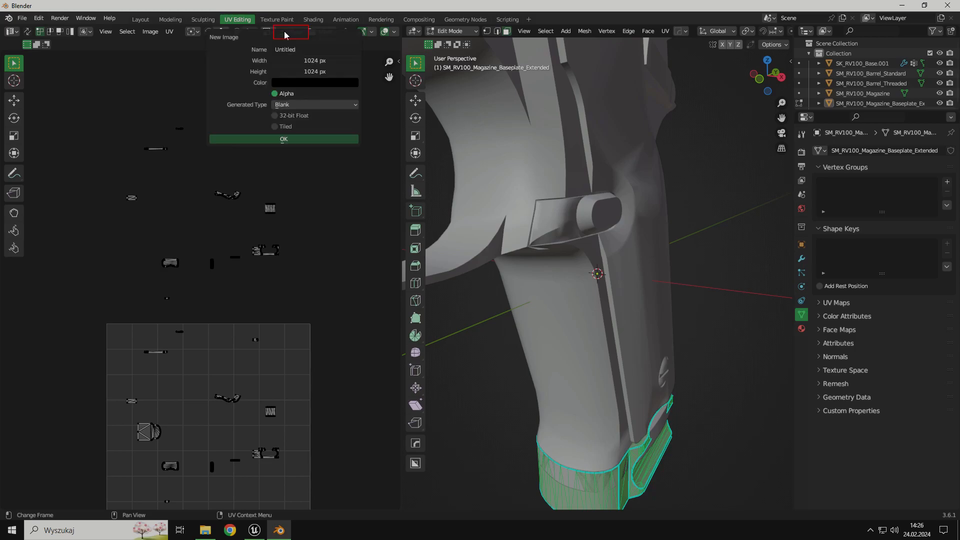
pyautogui.click(295, 50)
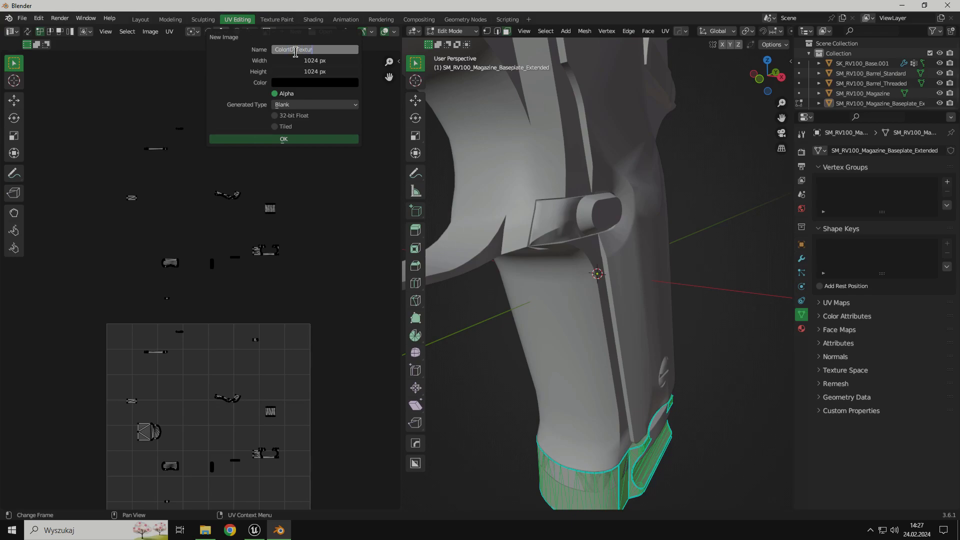
pyautogui.click(308, 61)
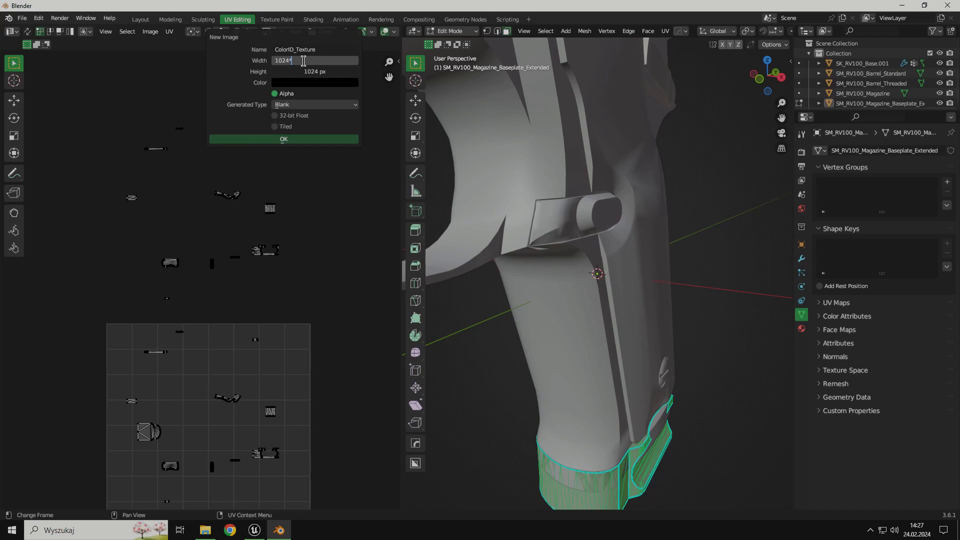
pyautogui.press('Return')
pyautogui.click(291, 71)
pyautogui.write('*2')
pyautogui.press('Return')
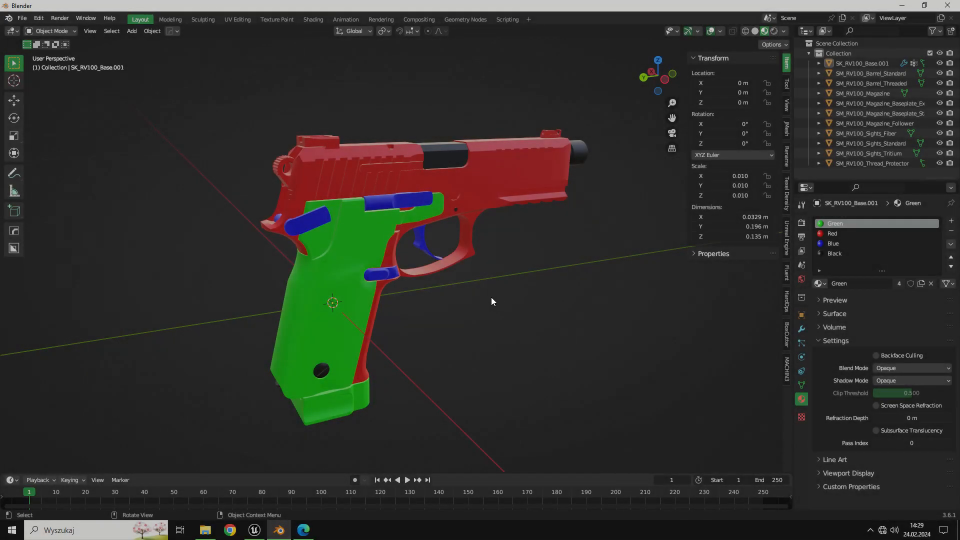
# - Add an Image Texture node to the Green material's shader and assign ColorID_Texture to it
pyautogui.click(313, 19)
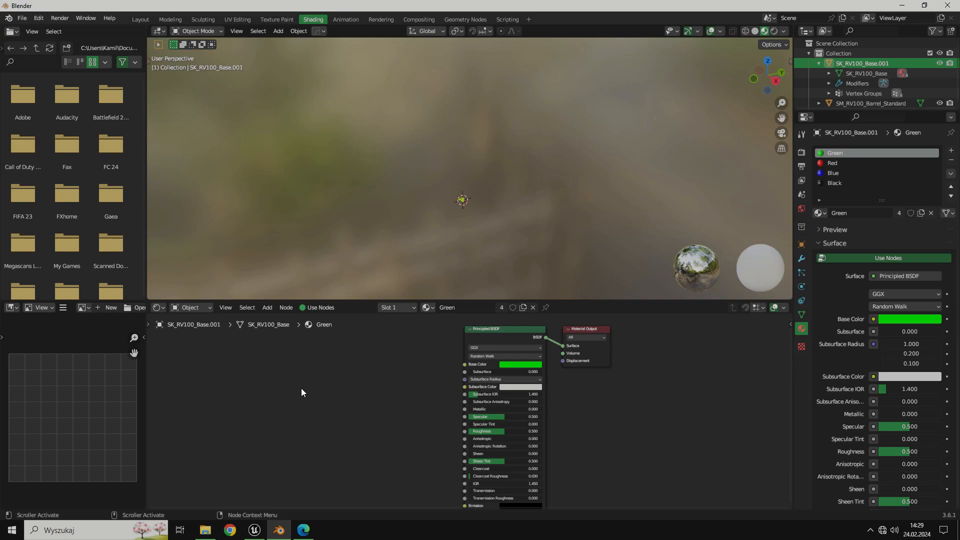
pyautogui.hotkey('shift', 'a')
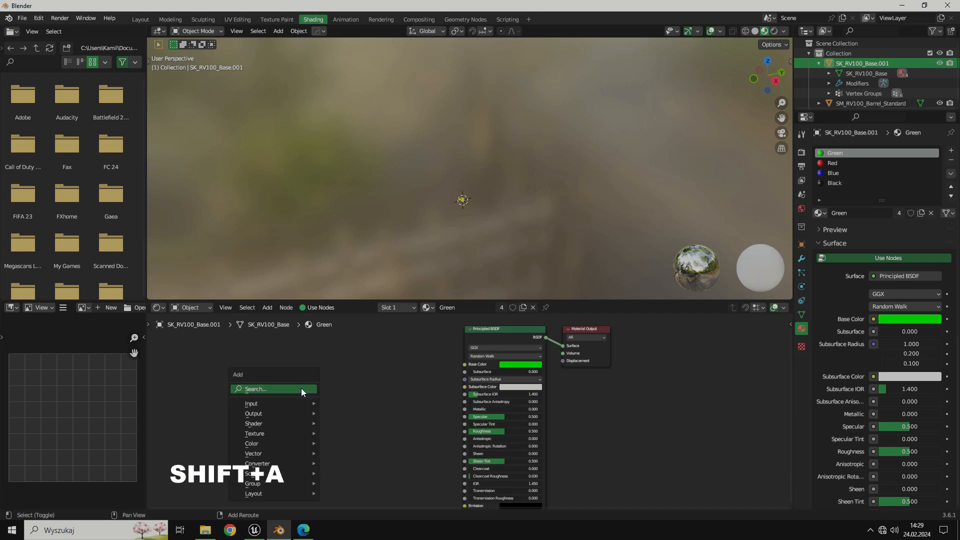
pyautogui.moveTo(276, 433)
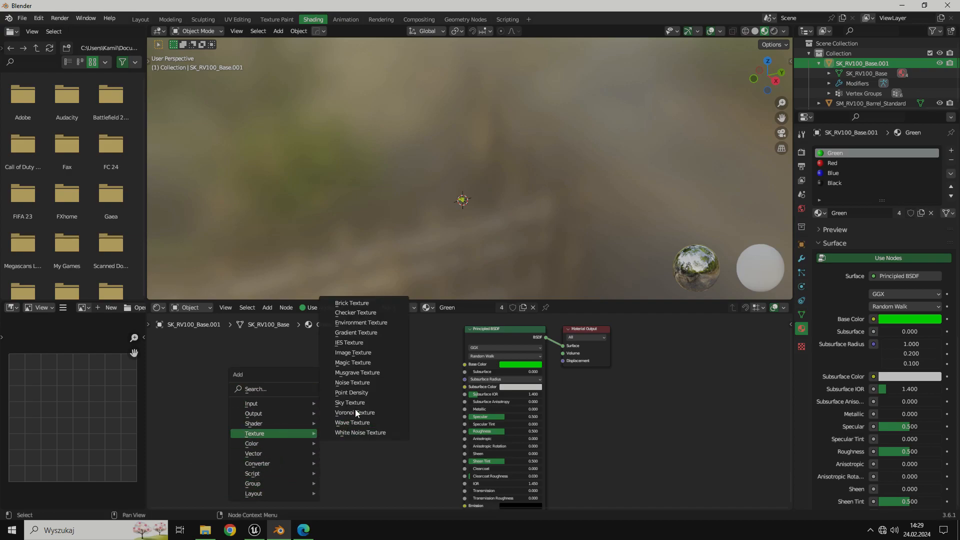
pyautogui.click(354, 352)
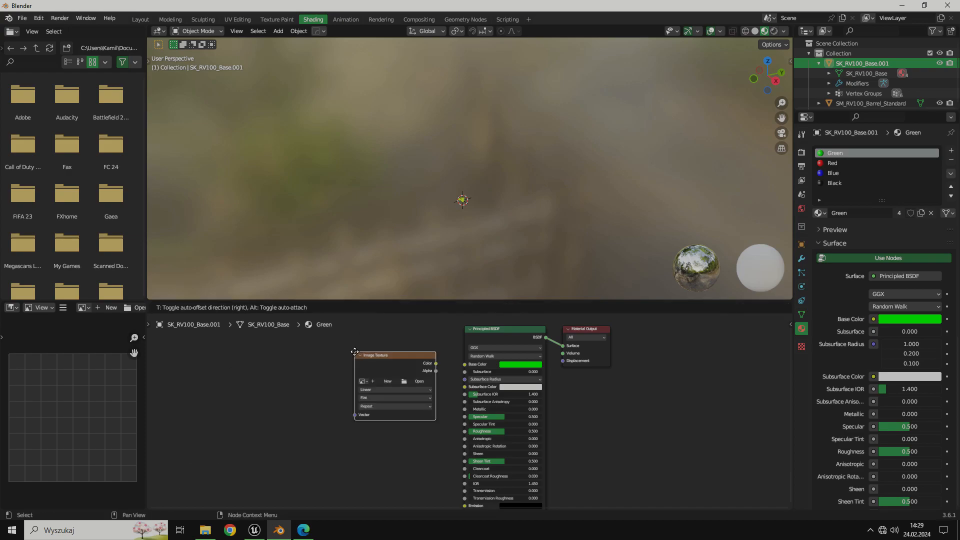
pyautogui.click(321, 346)
pyautogui.scroll(2, 372, 376)
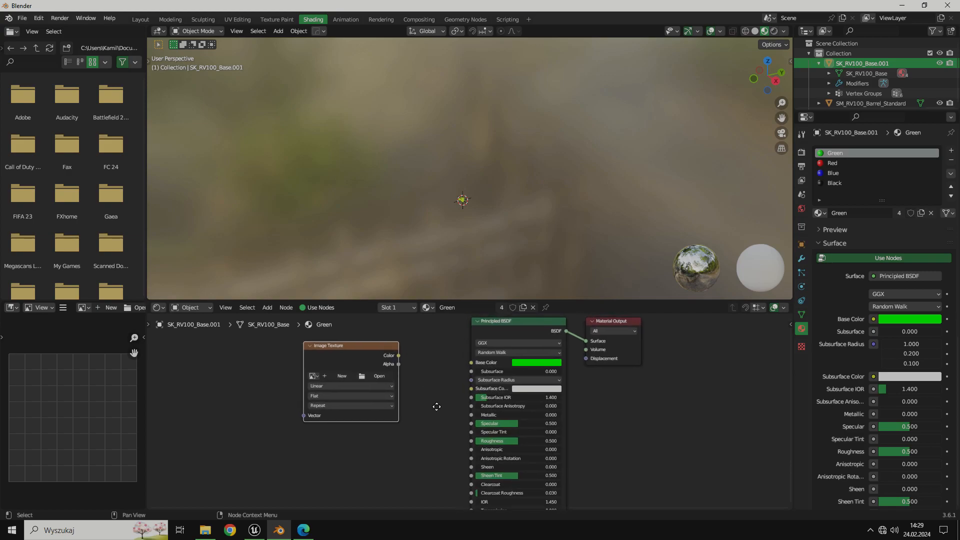
pyautogui.moveTo(429, 399); pyautogui.dragTo(444, 418, button='middle')
pyautogui.click(328, 393)
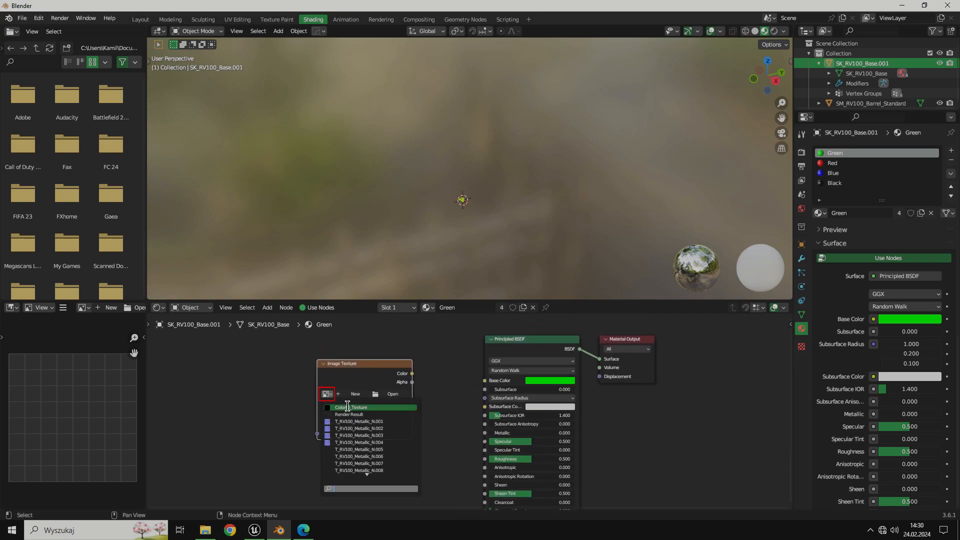
pyautogui.click(348, 407)
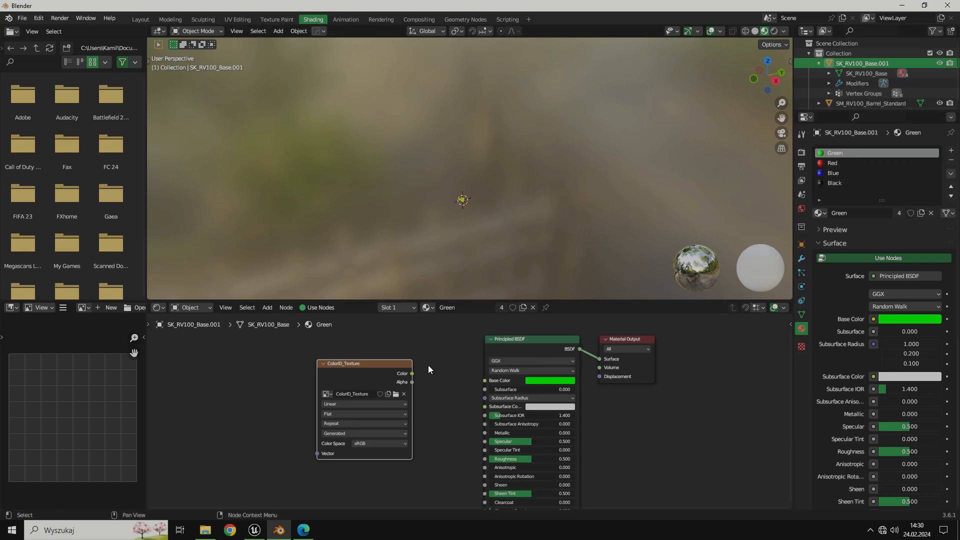
# - Paste the ColorID_Texture image node into the Red, Blue and Black materials
pyautogui.click(836, 162)
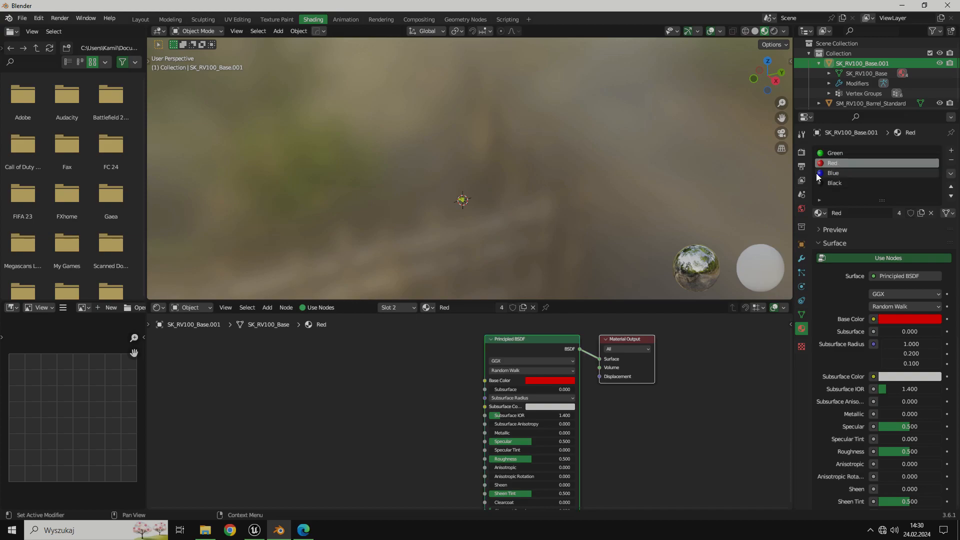
pyautogui.hotkey('ctrl', 'v')
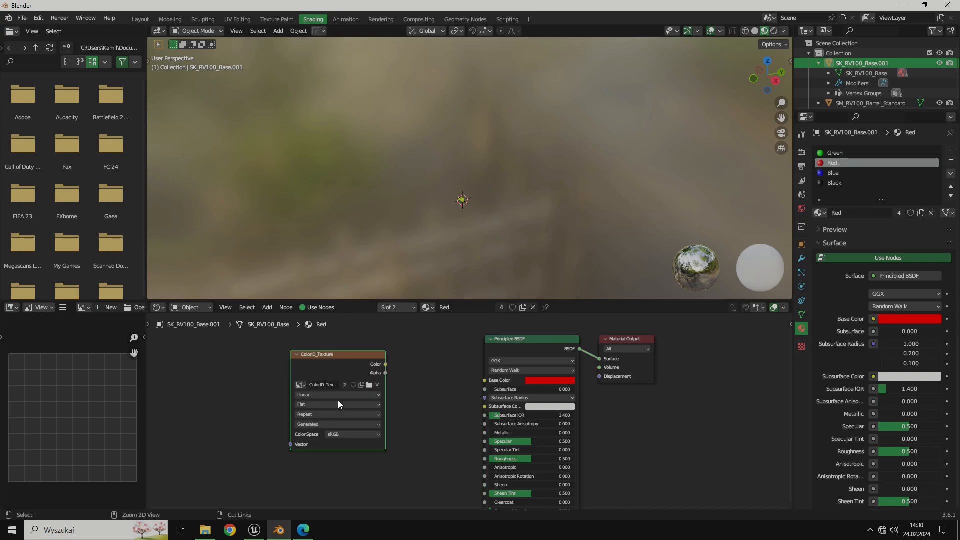
pyautogui.click(435, 406)
pyautogui.hotkey('ctrl', 'v')
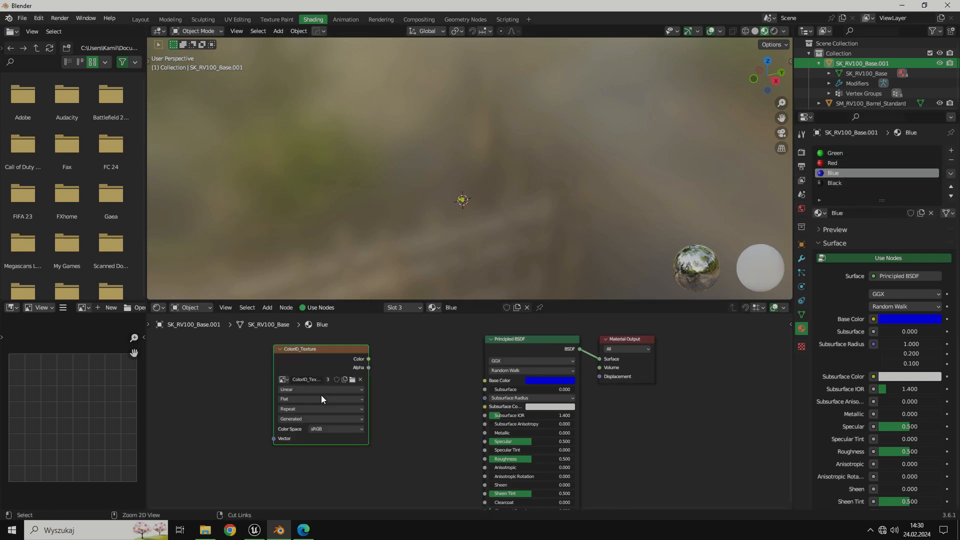
pyautogui.click(835, 183)
pyautogui.hotkey('ctrl', 'v')
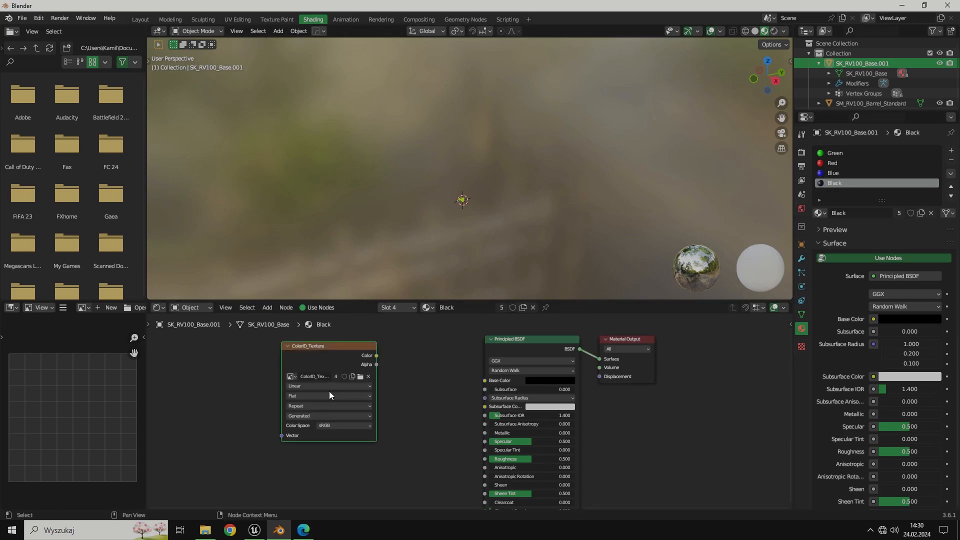
pyautogui.scroll(-3, 862, 90)
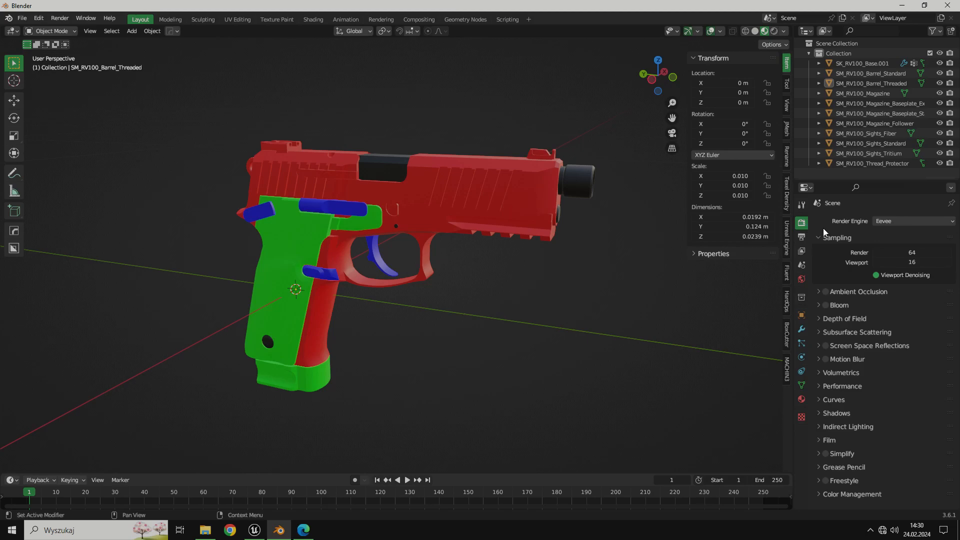
# - Set the render engine to Cycles and its device to GPU Compute
pyautogui.click(886, 221)
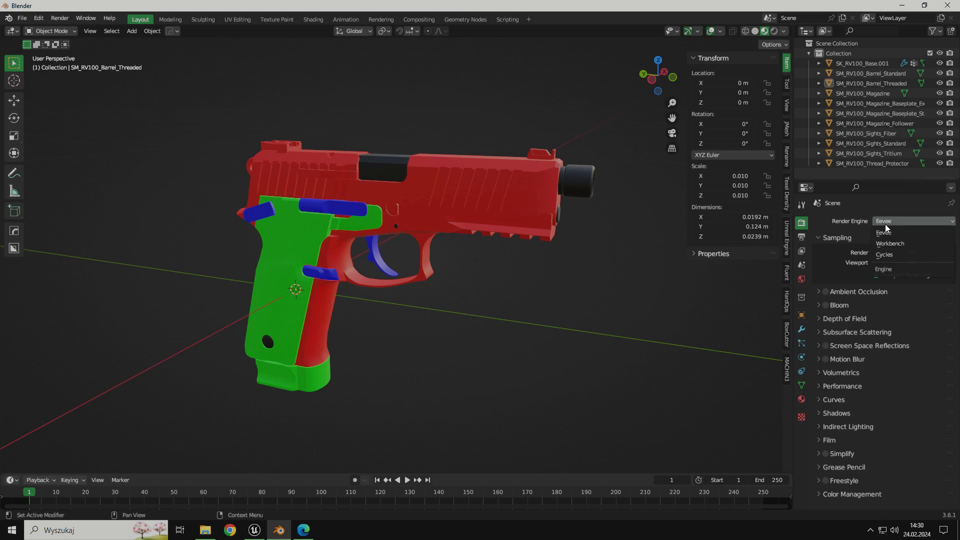
pyautogui.click(889, 256)
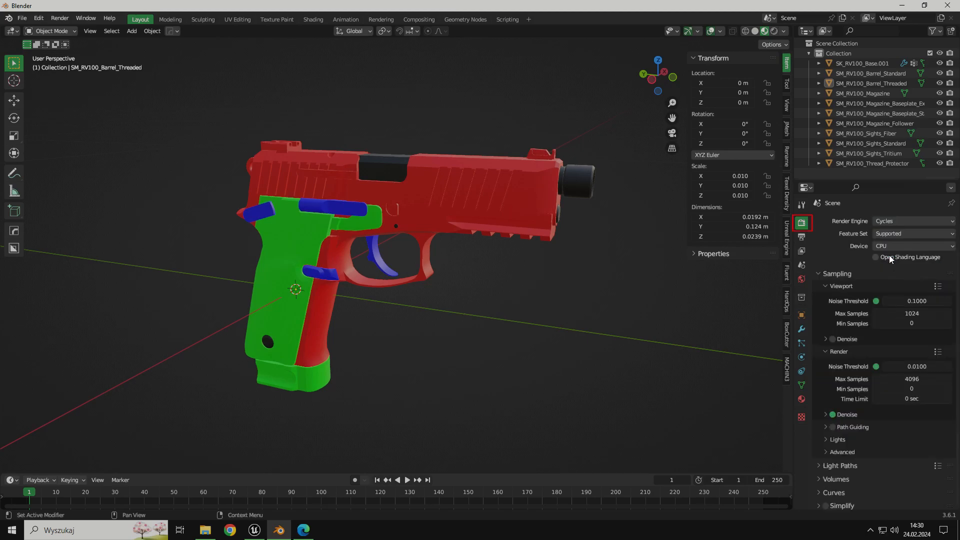
pyautogui.click(888, 245)
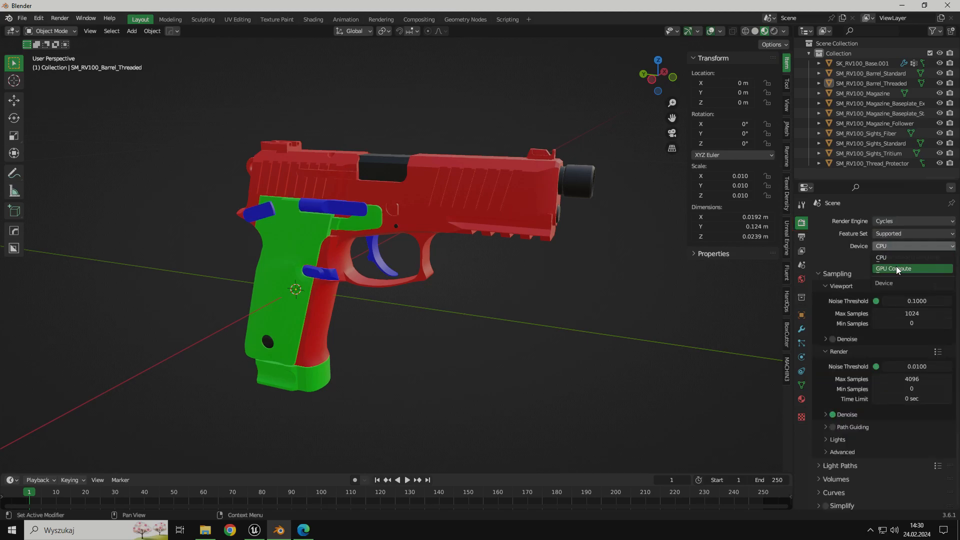
pyautogui.click(896, 267)
pyautogui.click(888, 233)
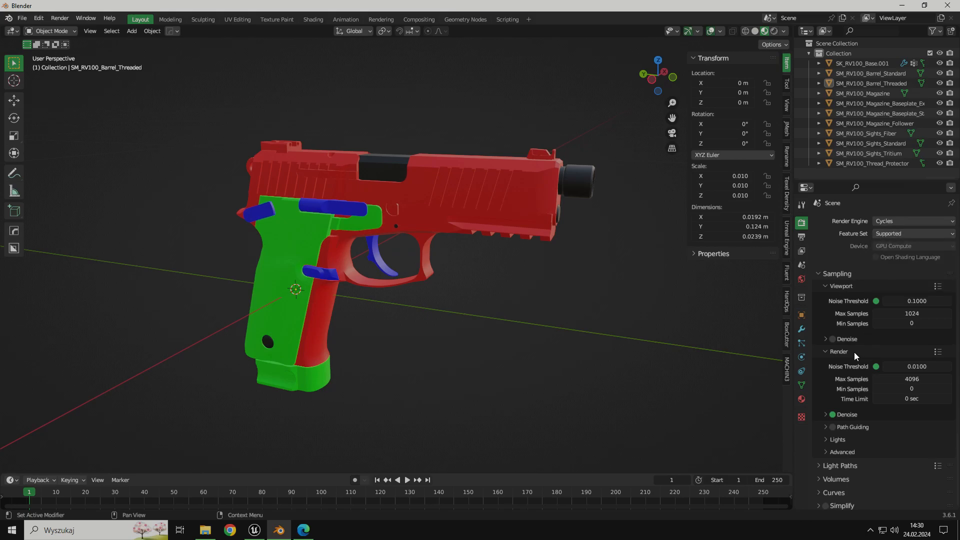
# - Collapse the viewport and render sampling settings and set the bake type to Diffuse
pyautogui.scroll(-5, 854, 352)
pyautogui.click(823, 254)
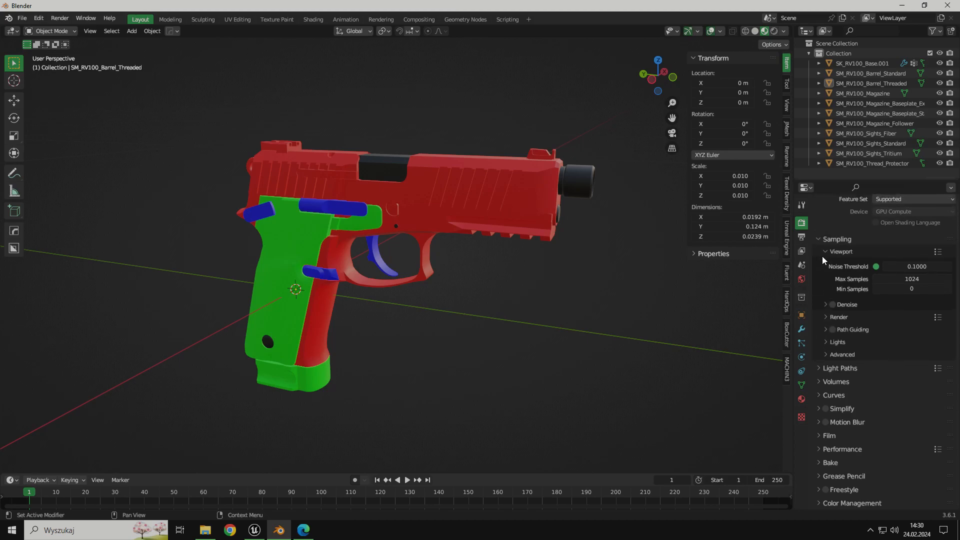
pyautogui.click(823, 253)
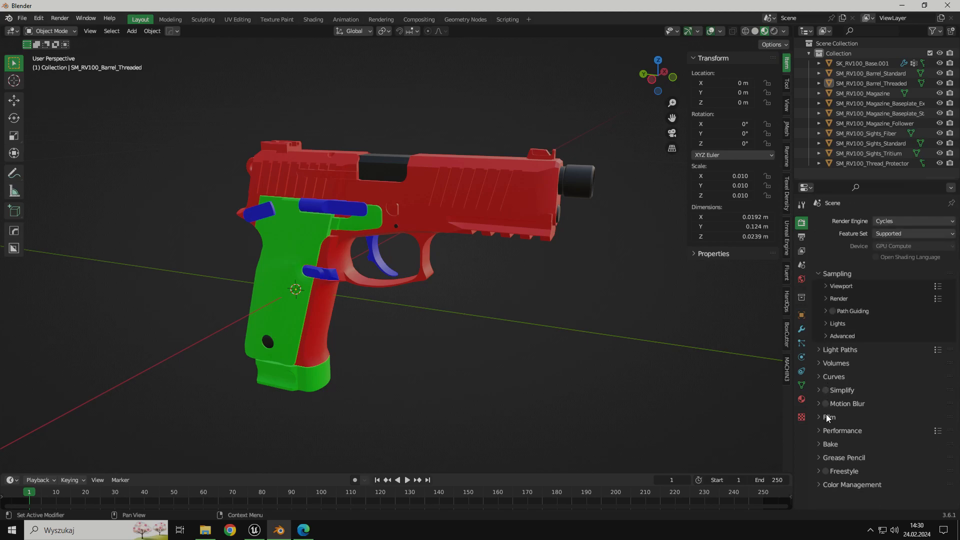
pyautogui.click(823, 444)
pyautogui.scroll(-11, 855, 434)
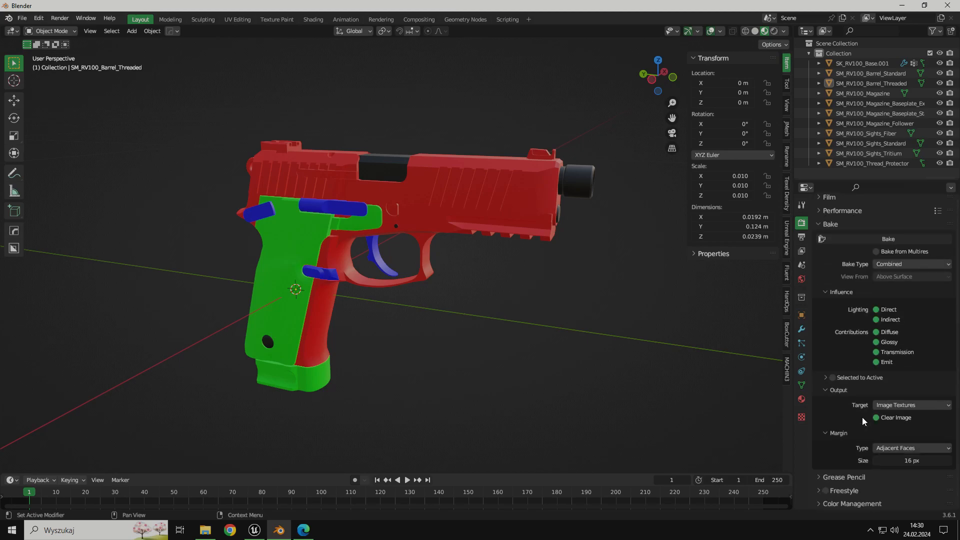
pyautogui.click(881, 265)
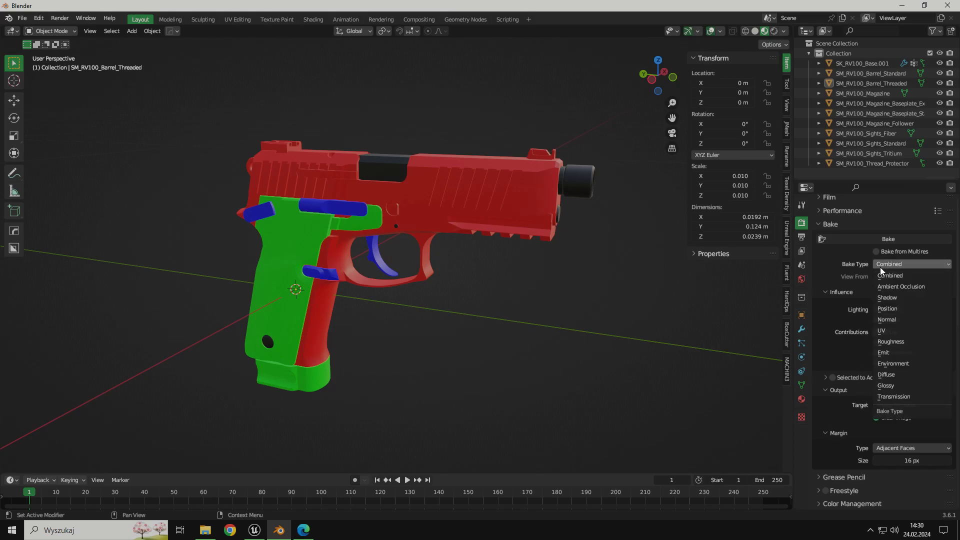
pyautogui.click(891, 376)
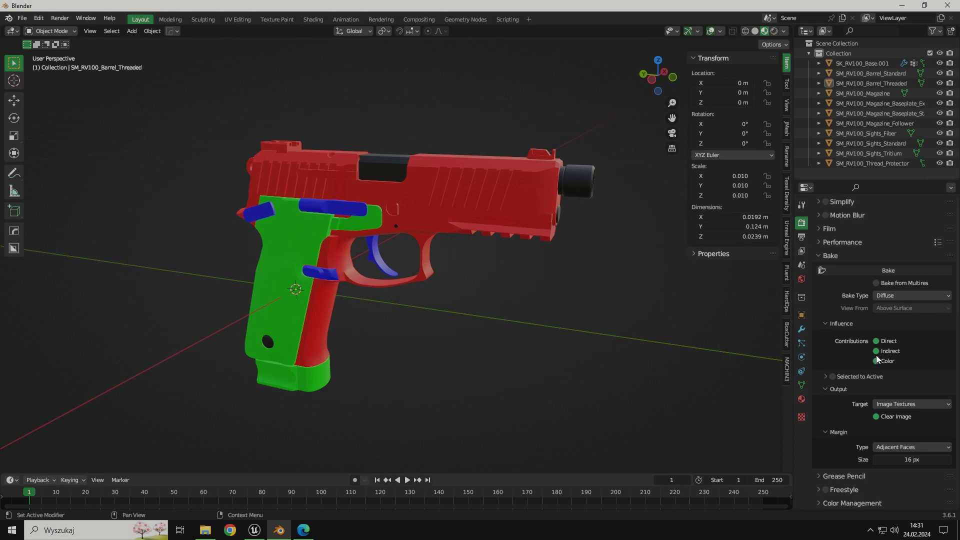
# - Limit the bake contributions to Color by disabling Direct and Indirect, and turn off Clear Image, keeping the Adjacent Faces margin
pyautogui.click(876, 341)
pyautogui.click(876, 416)
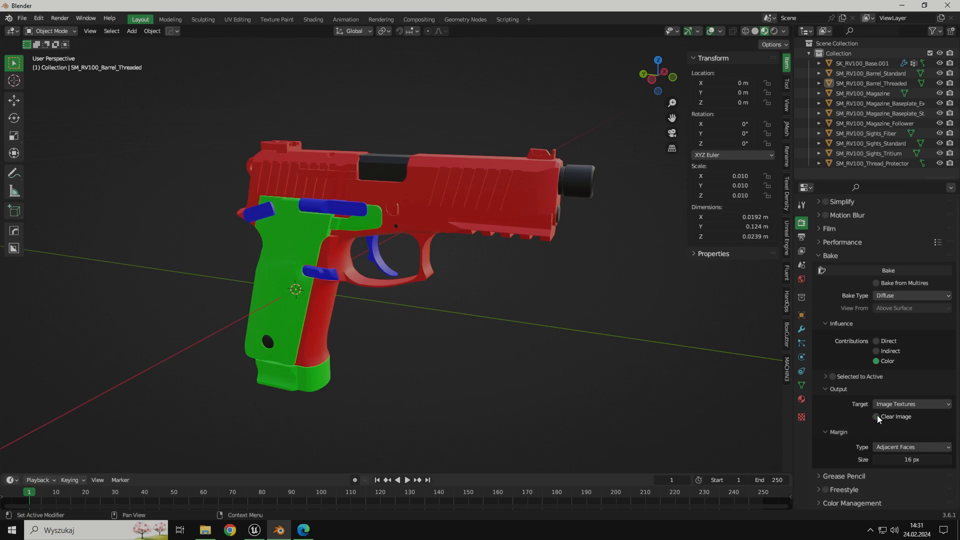
pyautogui.click(885, 448)
pyautogui.click(888, 448)
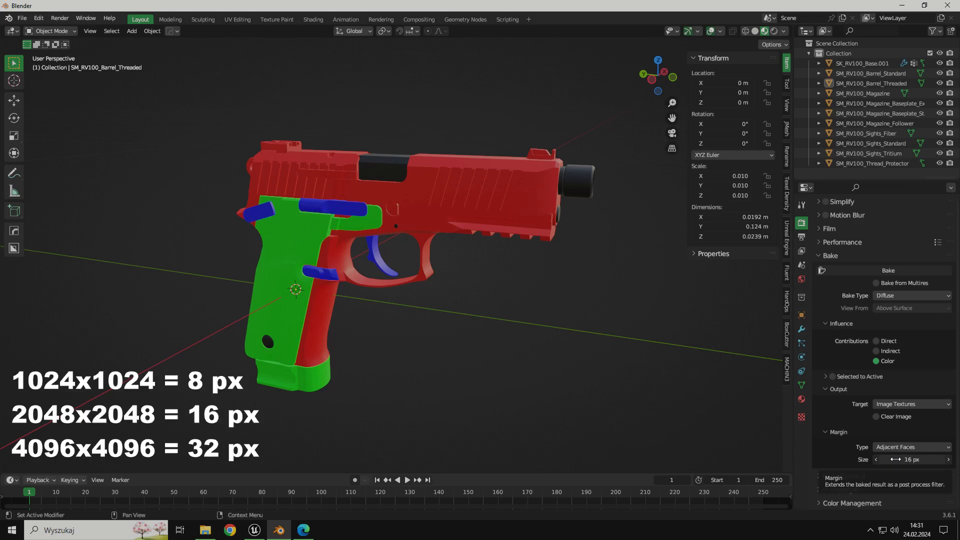
# - Bake the diffuse color of all pistol parts into the image texture
pyautogui.click(819, 503)
pyautogui.scroll(-4, 822, 487)
pyautogui.scroll(8, 824, 412)
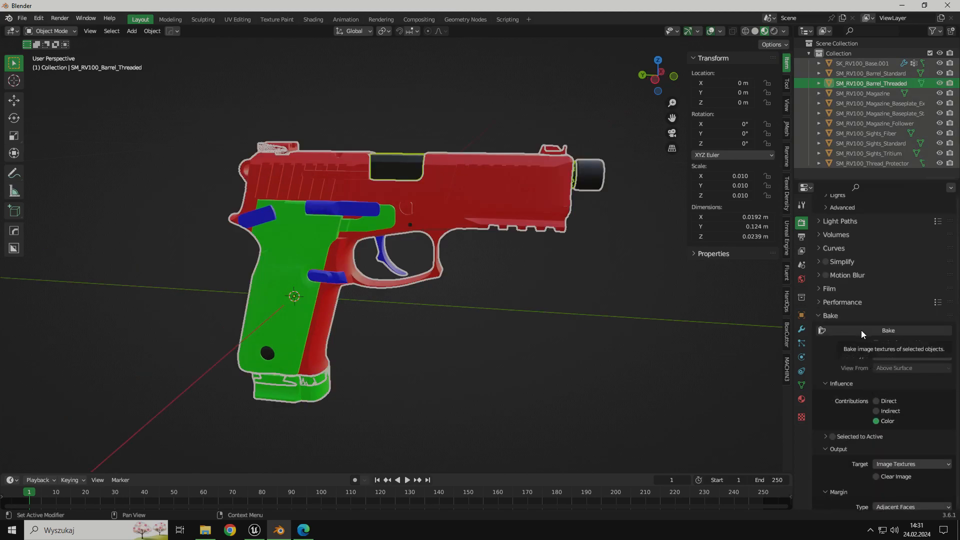
pyautogui.click(861, 330)
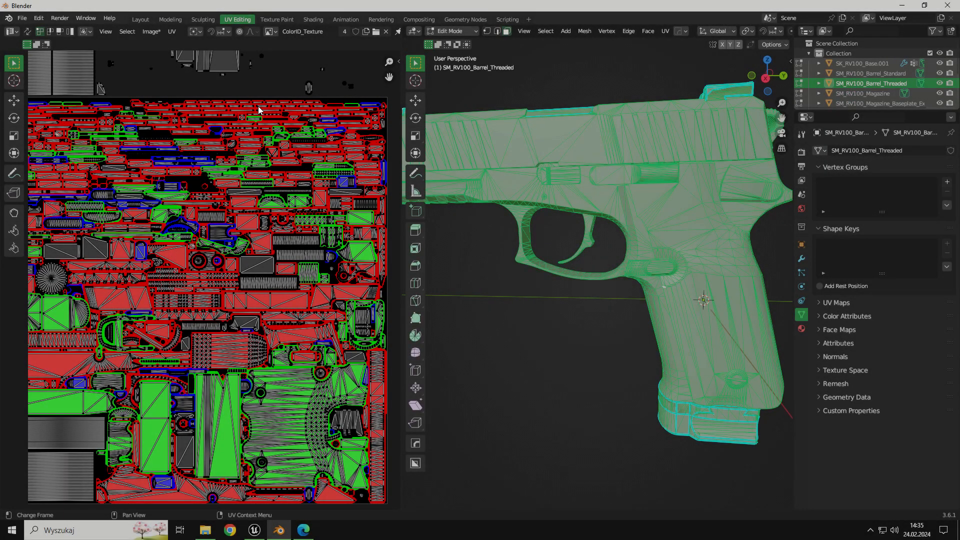
# - Save the baked image as ColorID_Texture.png on the Magazyn (E:) drive
pyautogui.click(272, 31)
pyautogui.click(272, 31)
pyautogui.click(151, 31)
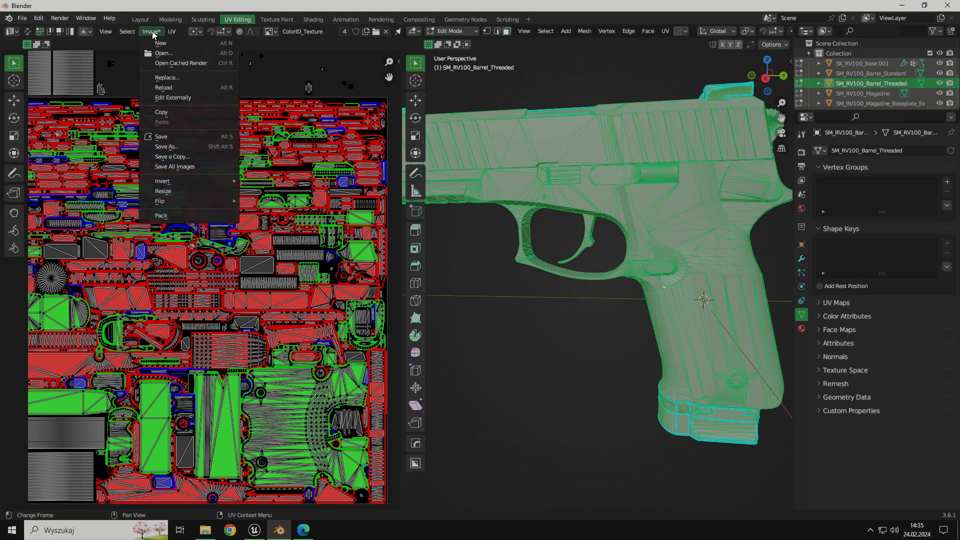
pyautogui.click(188, 146)
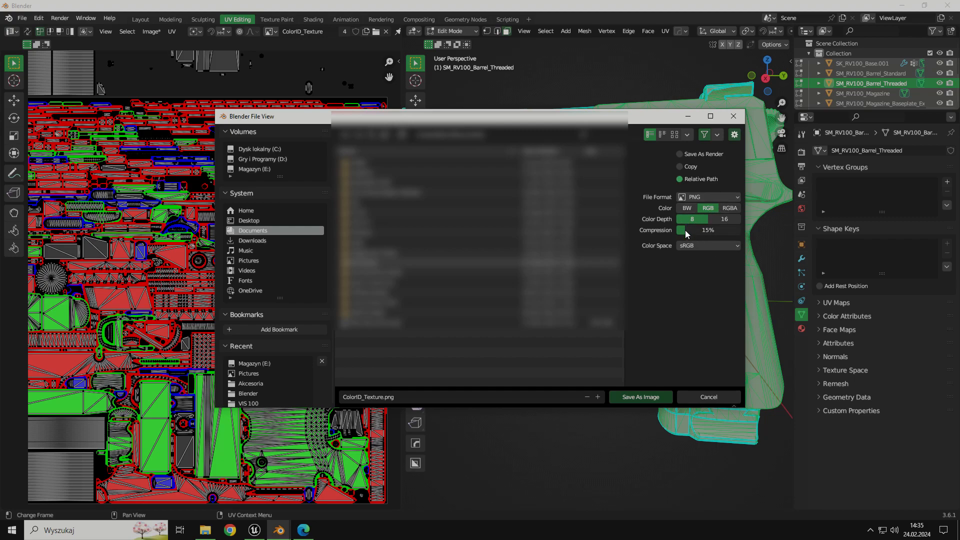
pyautogui.click(265, 170)
pyautogui.click(640, 396)
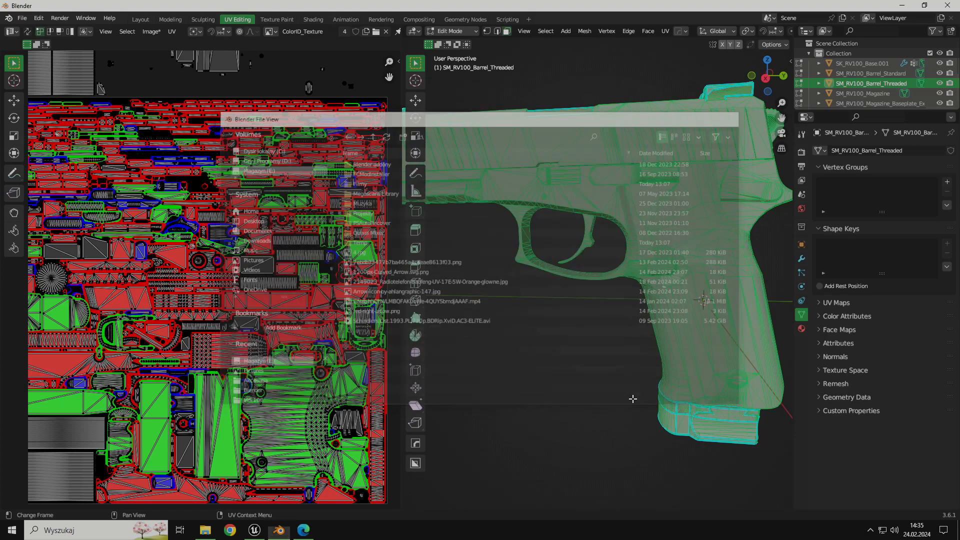
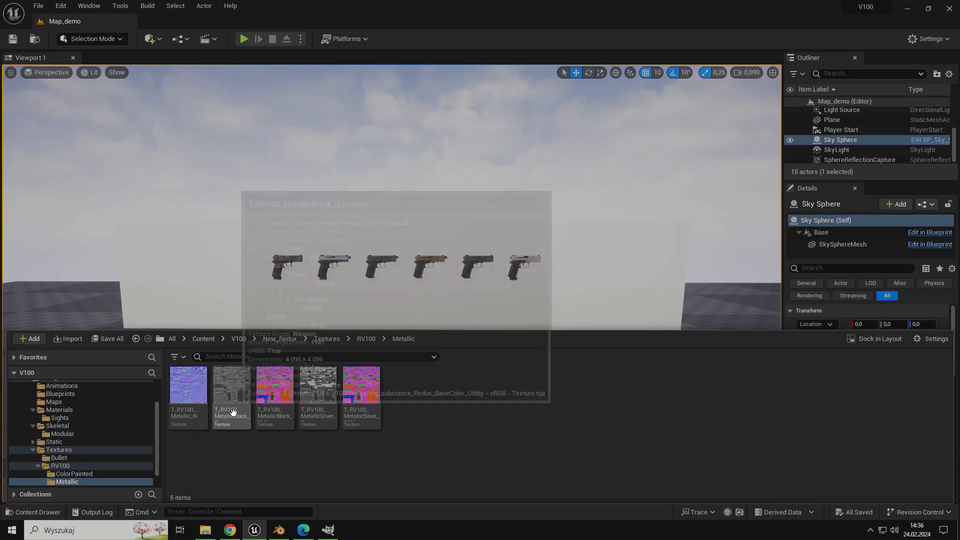
# - Export the T_RV100_Metallic_N normal map texture to disk as a PNG file
pyautogui.click(186, 395)
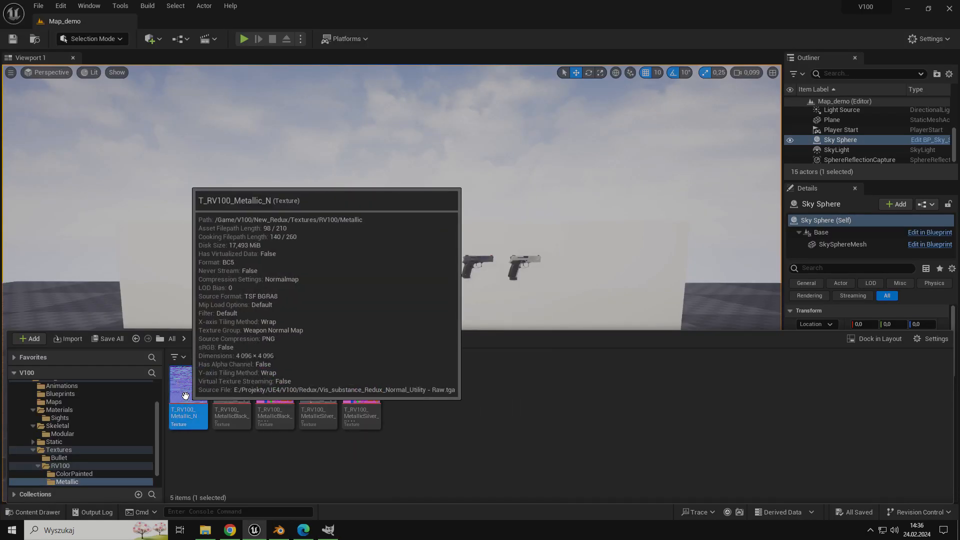
pyautogui.rightClick(186, 396)
pyautogui.moveTo(265, 260)
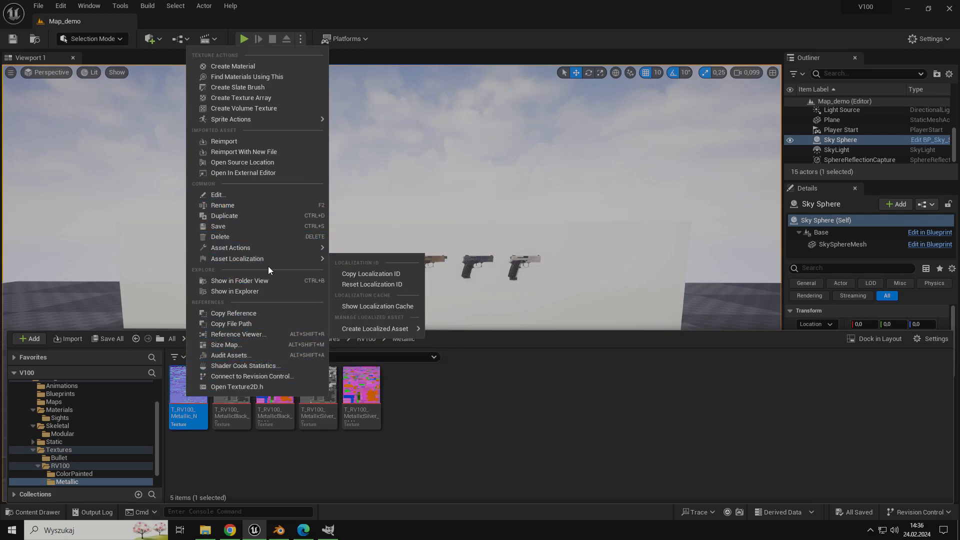
pyautogui.moveTo(287, 248)
pyautogui.click(373, 294)
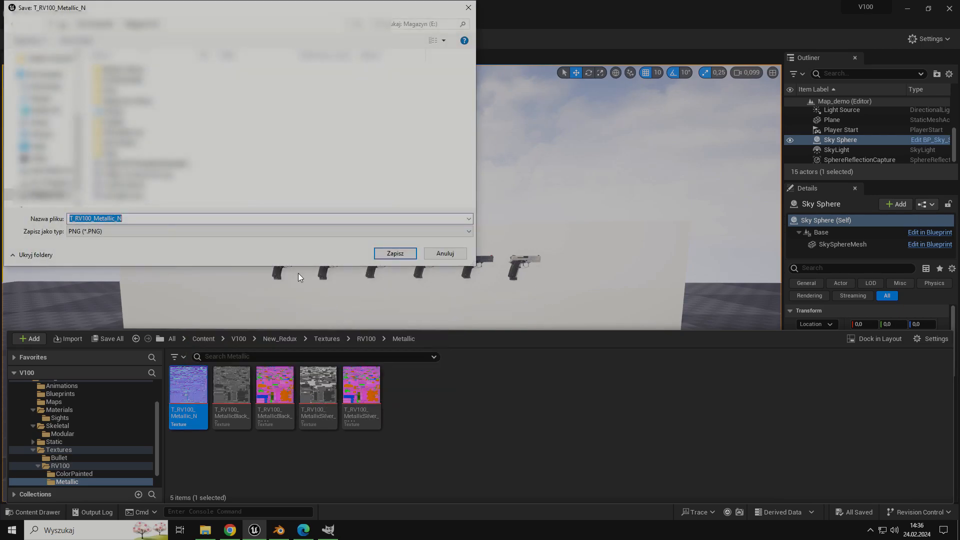
pyautogui.click(392, 253)
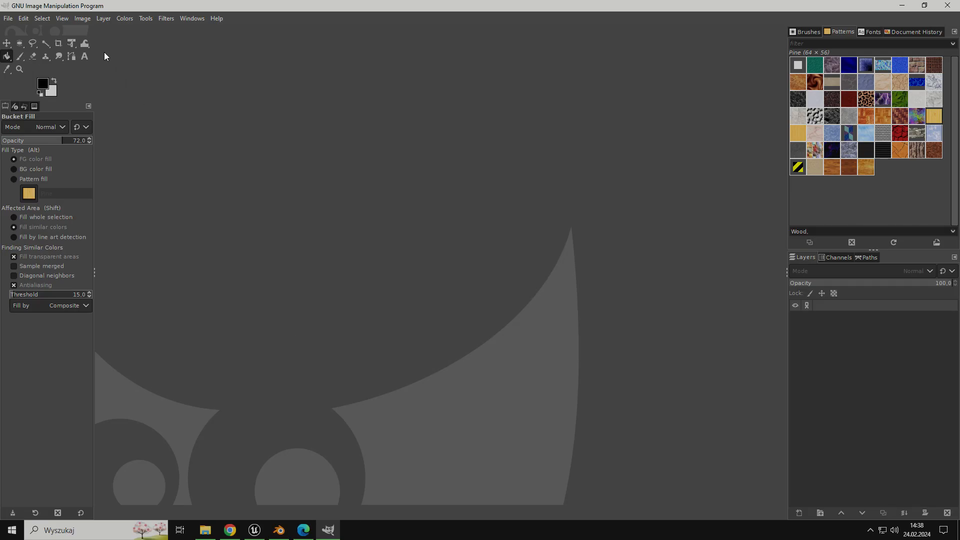
# - In GIMP, open ColorID_Texture.png and T_RV100_Metallic_N.PNG together as layers of one image
pyautogui.click(7, 18)
pyautogui.click(40, 72)
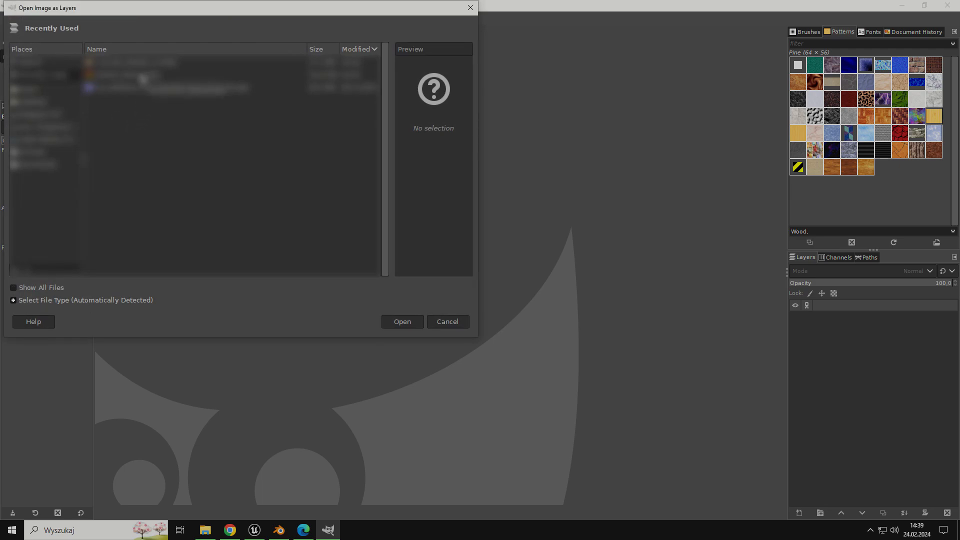
pyautogui.click(37, 103)
pyautogui.click(35, 112)
pyautogui.scroll(-8, 187, 215)
pyautogui.click(145, 271)
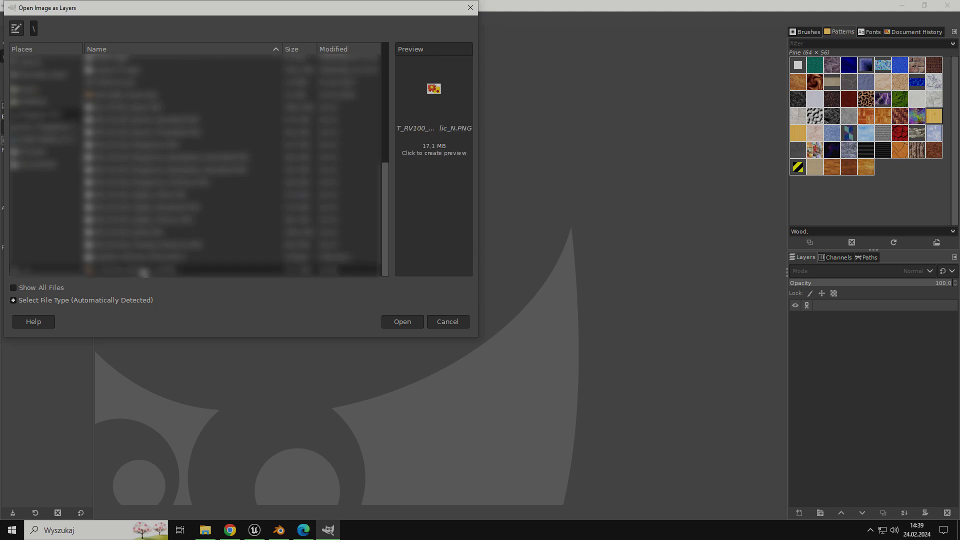
pyautogui.scroll(10, 165, 233)
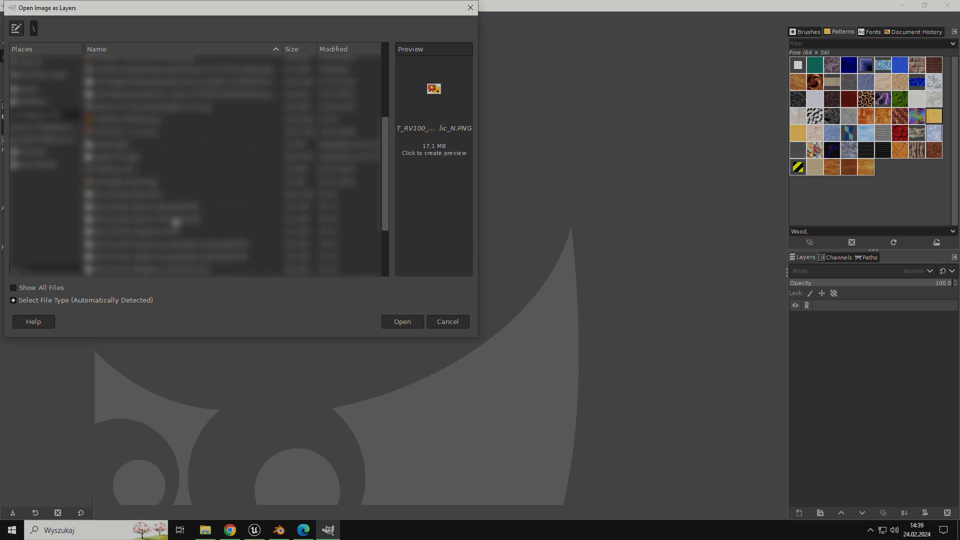
pyautogui.click(120, 181)
pyautogui.scroll(-5, 250, 225)
pyautogui.click(397, 322)
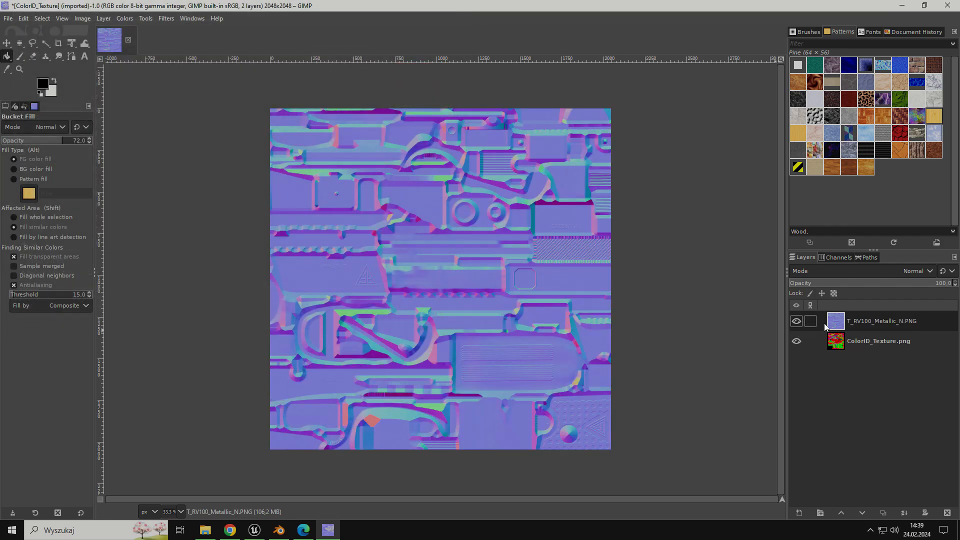
# - Scale the T_RV100_Metallic_N layer to half its size, 2048 × 2048 pixels, with Cubic interpolation
pyautogui.click(793, 323)
pyautogui.click(792, 323)
pyautogui.click(792, 322)
pyautogui.click(82, 19)
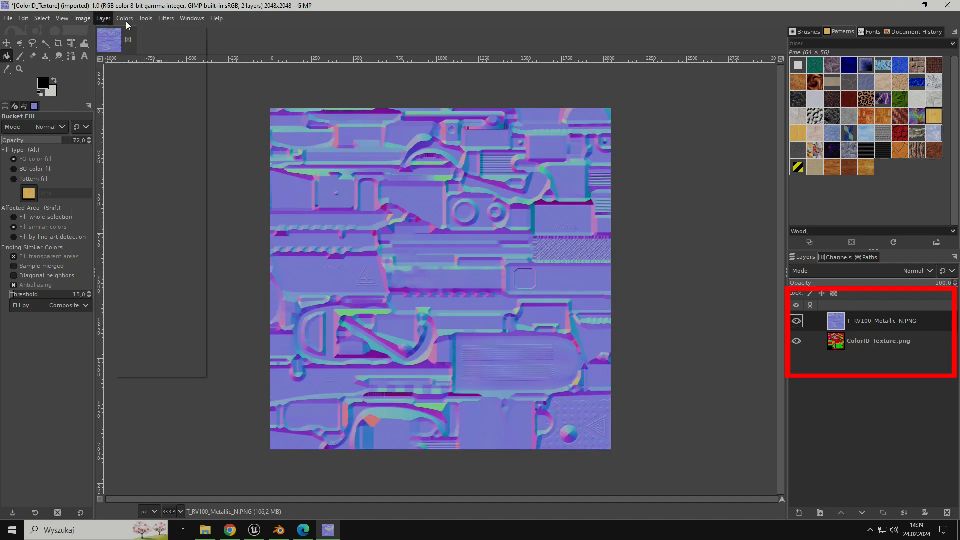
pyautogui.moveTo(102, 21)
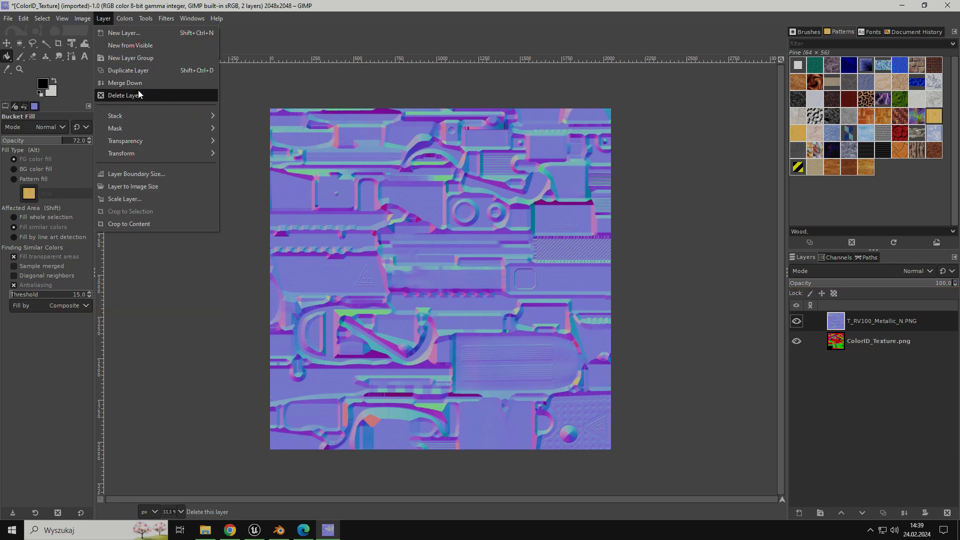
pyautogui.click(124, 199)
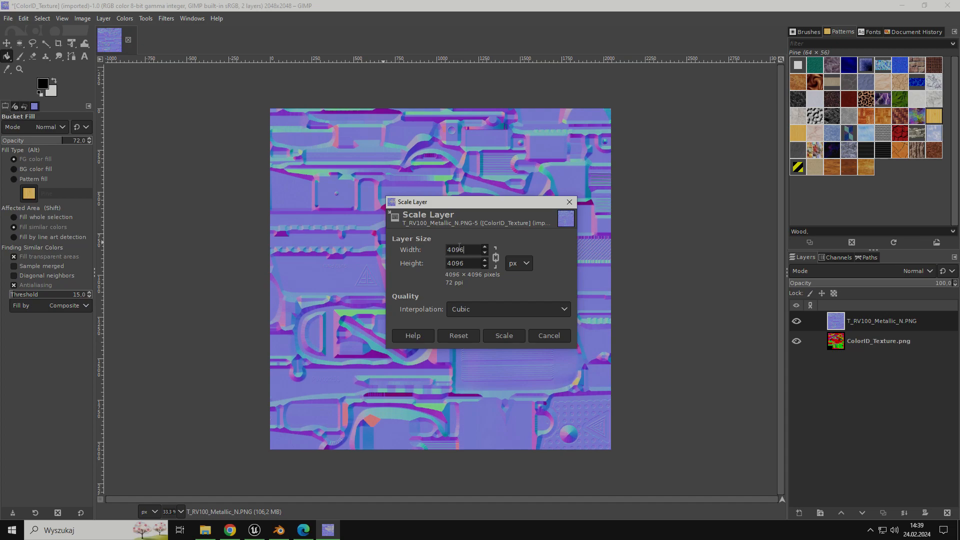
pyautogui.write('/2')
pyautogui.press('Return')
pyautogui.click(503, 335)
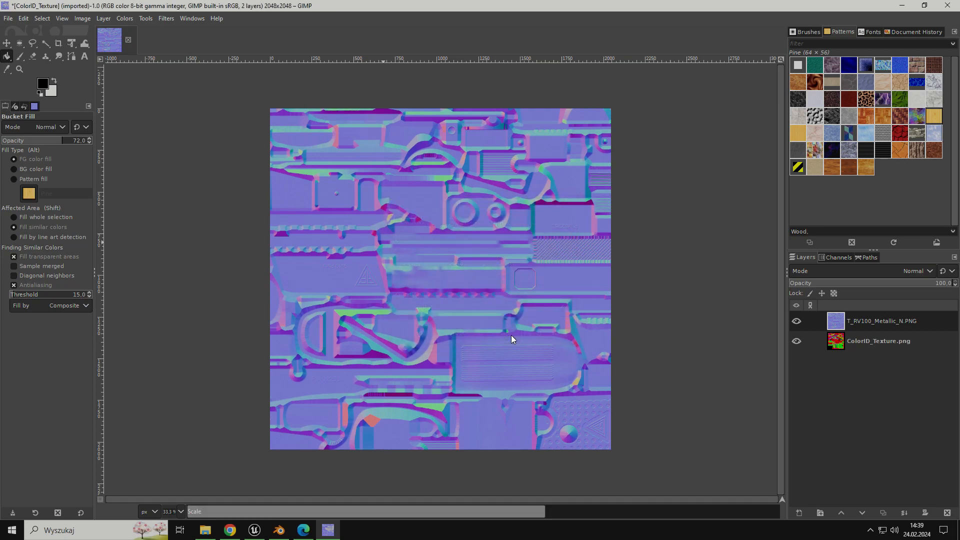
# - Place the ColorID_Texture layer above the normal map layer and lower its opacity to about 51.7
pyautogui.click(796, 321)
pyautogui.click(796, 321)
pyautogui.moveTo(876, 321); pyautogui.dragTo(874, 350)
pyautogui.click(871, 324)
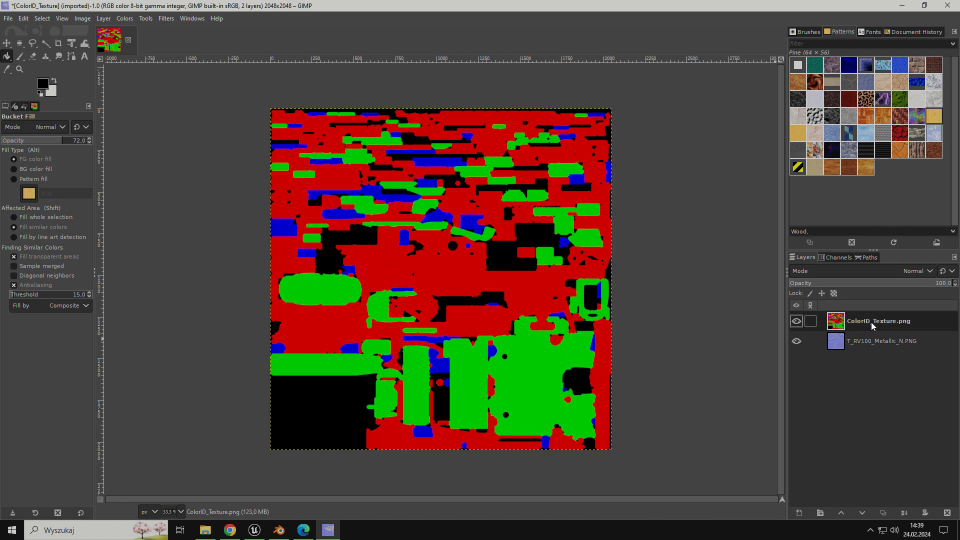
pyautogui.click(933, 284)
pyautogui.moveTo(932, 284); pyautogui.dragTo(873, 284)
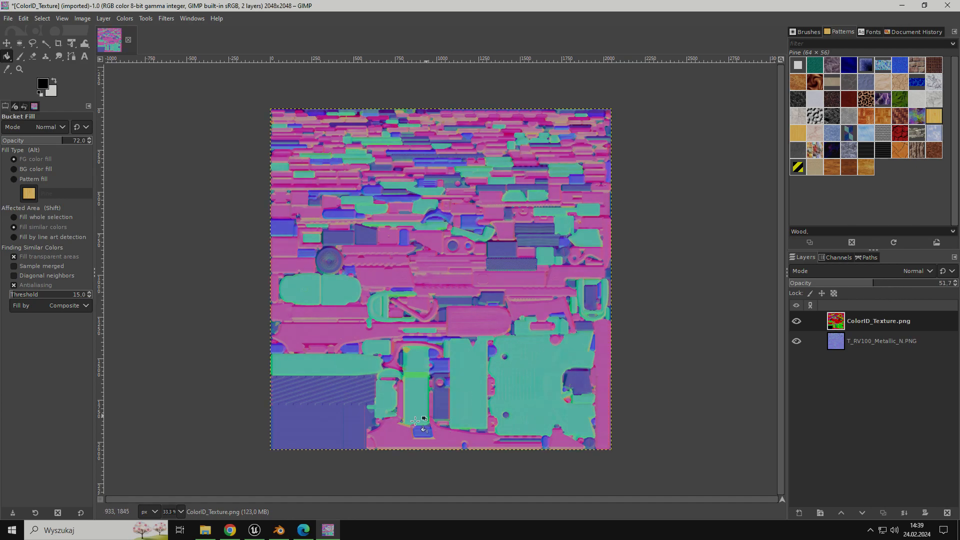
# - Hide the ColorID_Texture layer and add a new transparent 2048 × 2048 px layer above it
pyautogui.press('>')
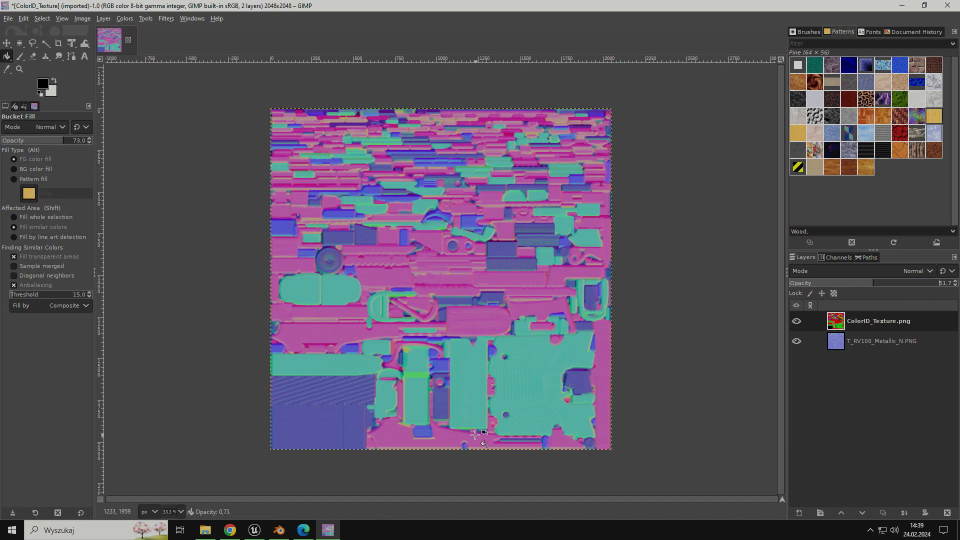
pyautogui.keyDown('ctrl'); pyautogui.scroll(2, 475, 434); pyautogui.keyUp('ctrl')
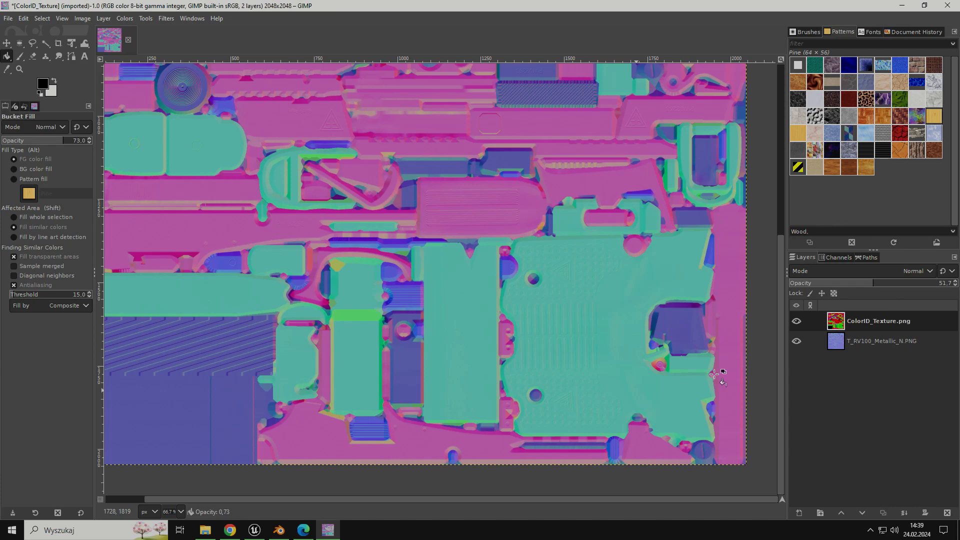
pyautogui.click(796, 321)
pyautogui.press('3')
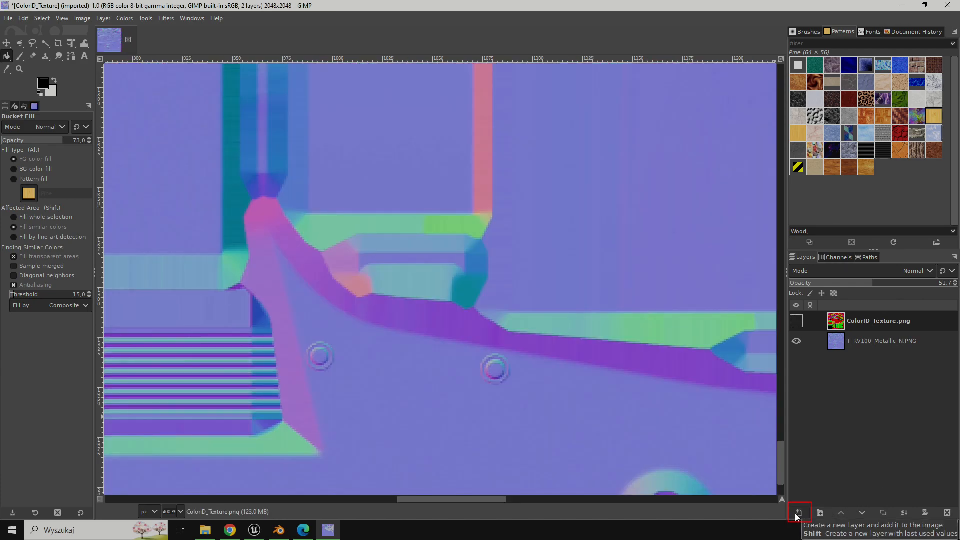
pyautogui.click(797, 512)
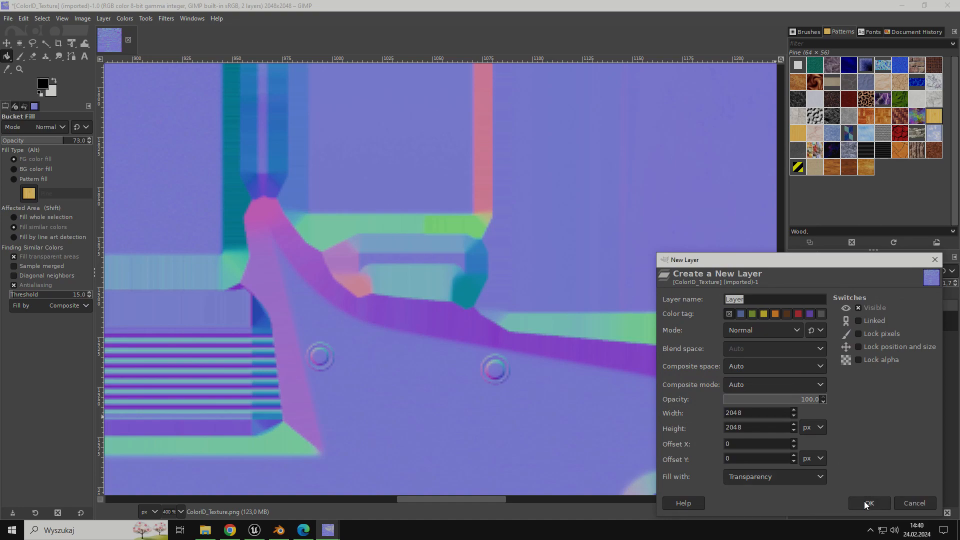
pyautogui.click(868, 503)
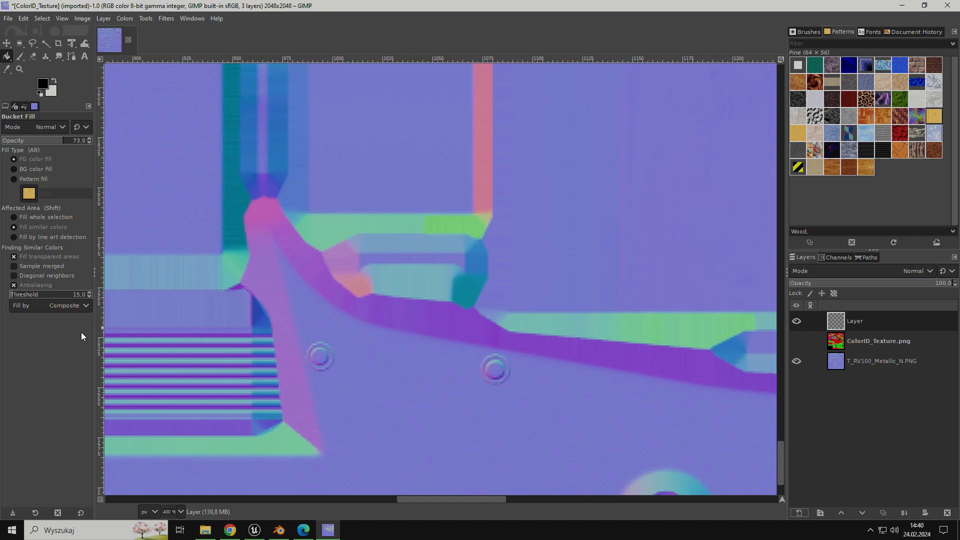
# - Select the small round detail below the purple edge with a 16 × 16 px ellipse and bucket-fill it with black on the new layer
pyautogui.click(19, 45)
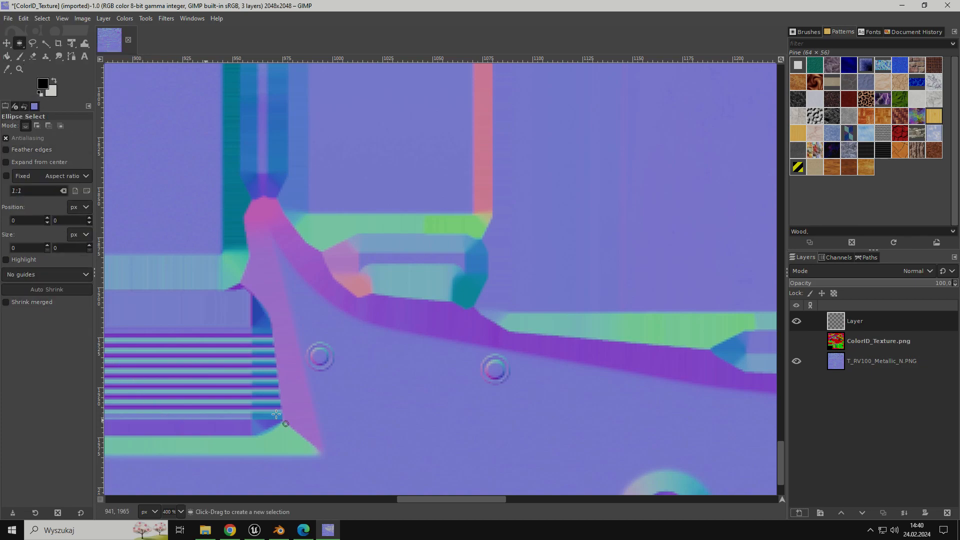
pyautogui.keyDown('ctrl'); pyautogui.scroll(2, 494, 369); pyautogui.keyUp('ctrl')
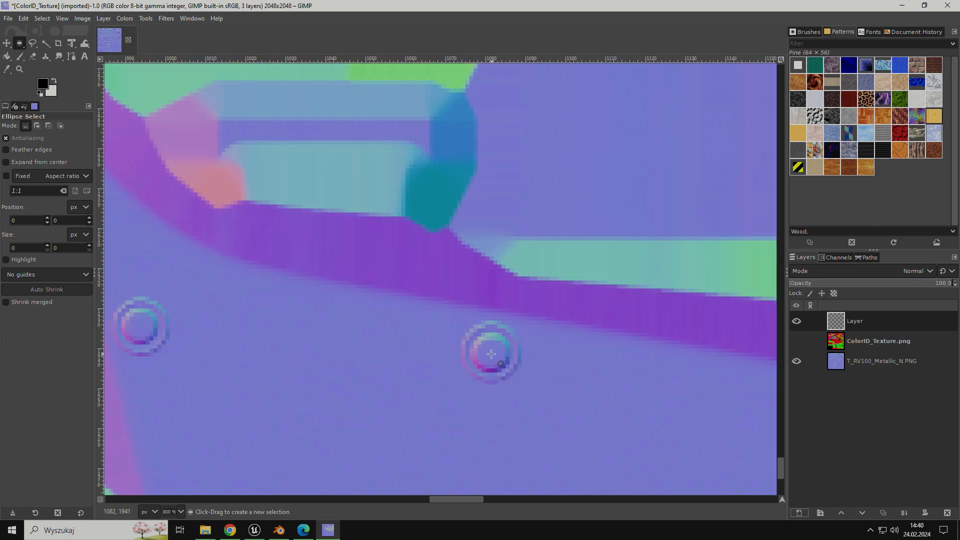
pyautogui.moveTo(490, 354); pyautogui.dragTo(461, 321)
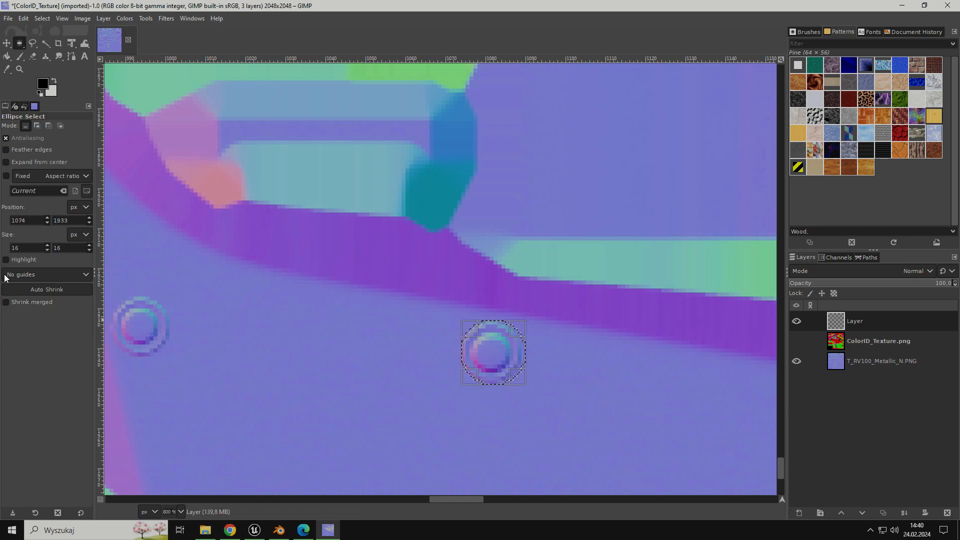
pyautogui.click(8, 58)
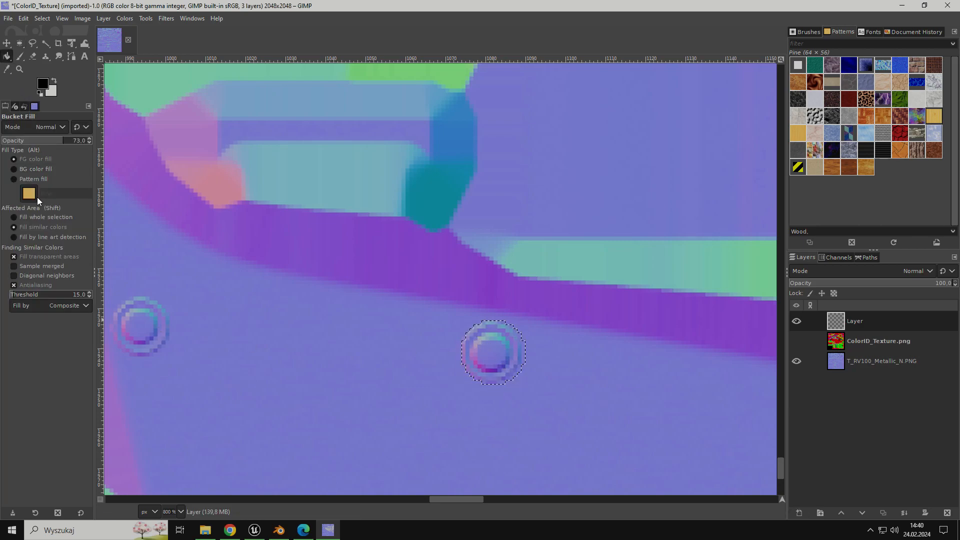
pyautogui.click(488, 354)
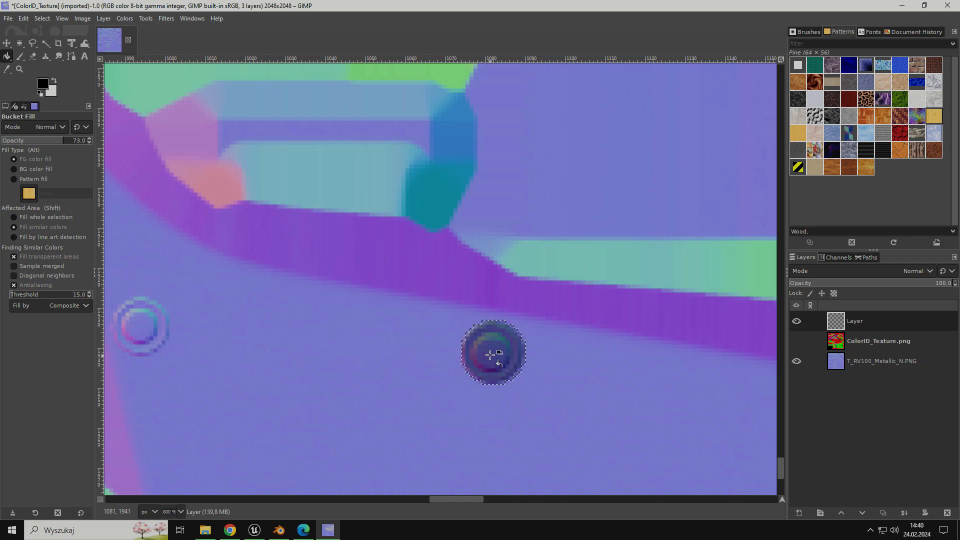
pyautogui.click(489, 353)
pyautogui.click(487, 354)
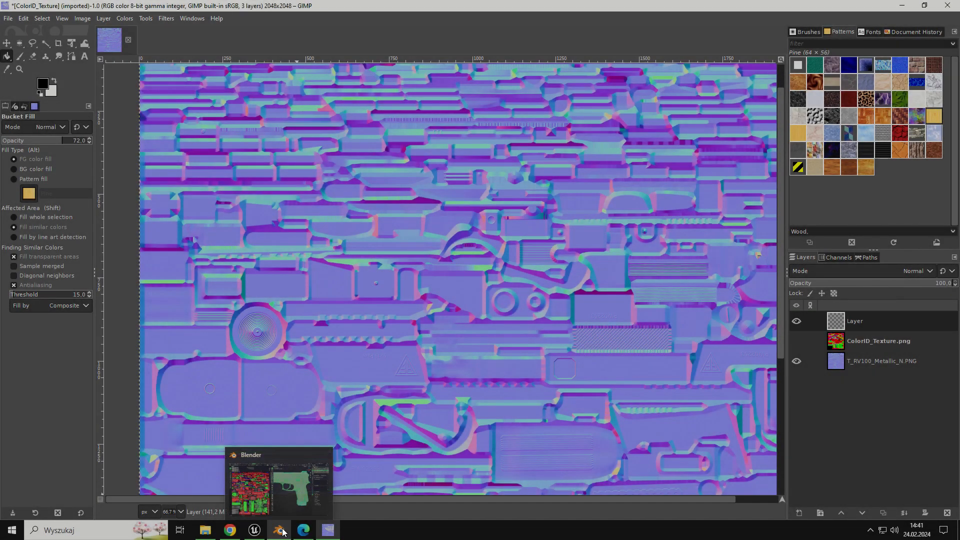
# - Switch to Blender and select all geometry of the pistol parts in Edit Mode
pyautogui.click(279, 529)
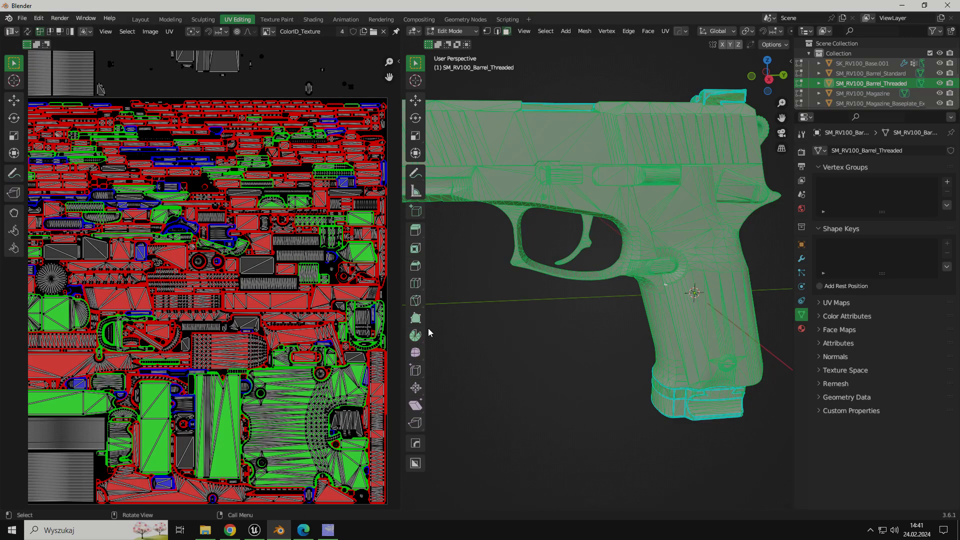
pyautogui.click(140, 19)
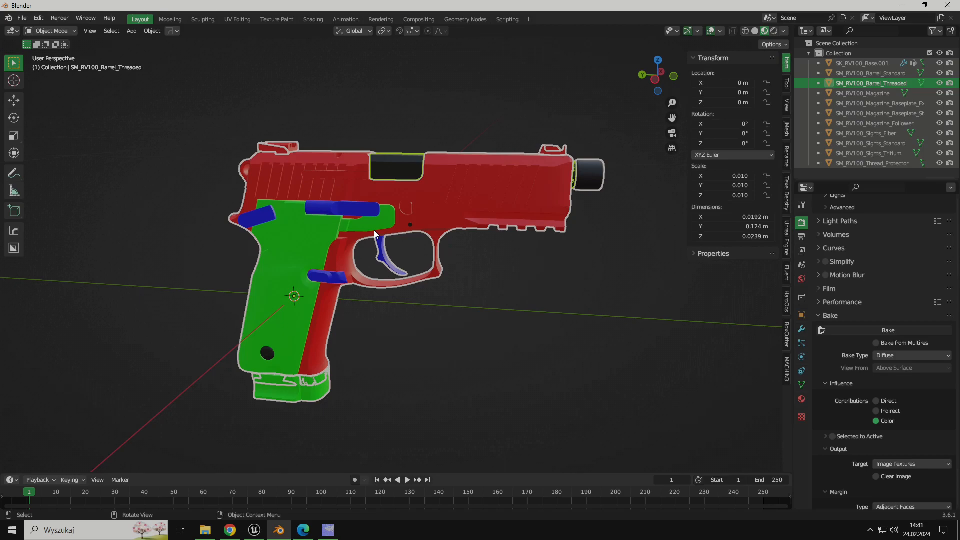
pyautogui.moveTo(374, 230); pyautogui.dragTo(505, 296, button='middle')
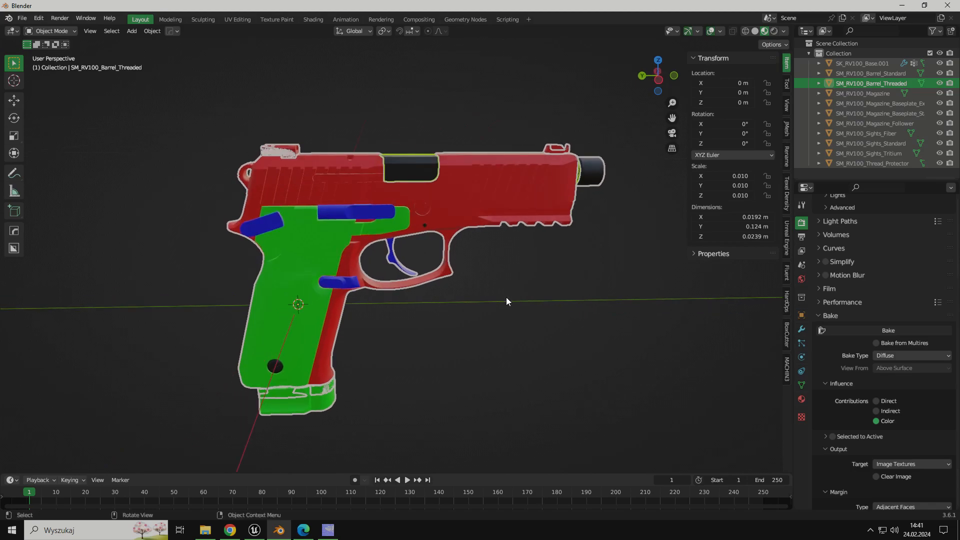
pyautogui.press('Tab')
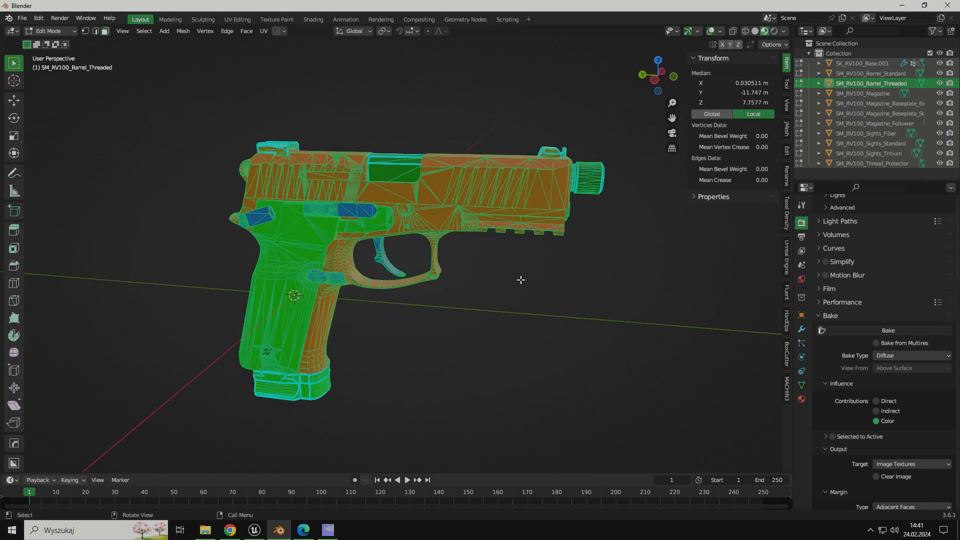
pyautogui.moveTo(471, 276); pyautogui.dragTo(485, 273, button='middle')
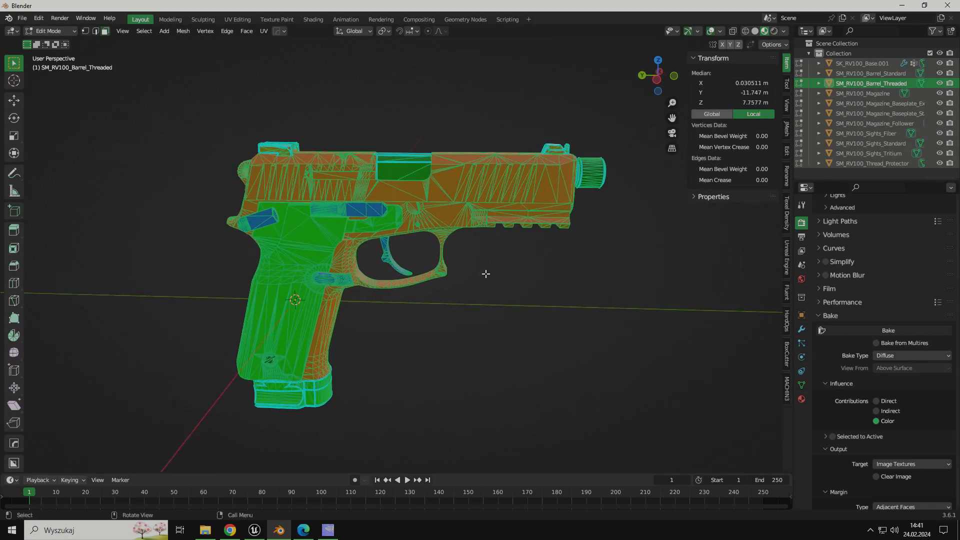
pyautogui.click(486, 273)
pyautogui.press('a')
# - Export the UV layout of the selected pistol geometry from the UV Editing workspace
pyautogui.click(244, 22)
pyautogui.click(165, 32)
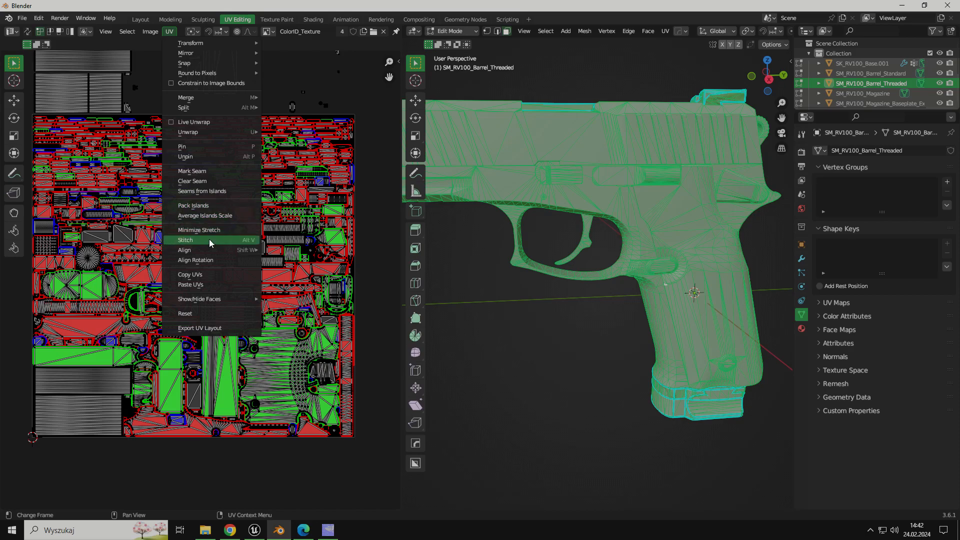
pyautogui.click(215, 328)
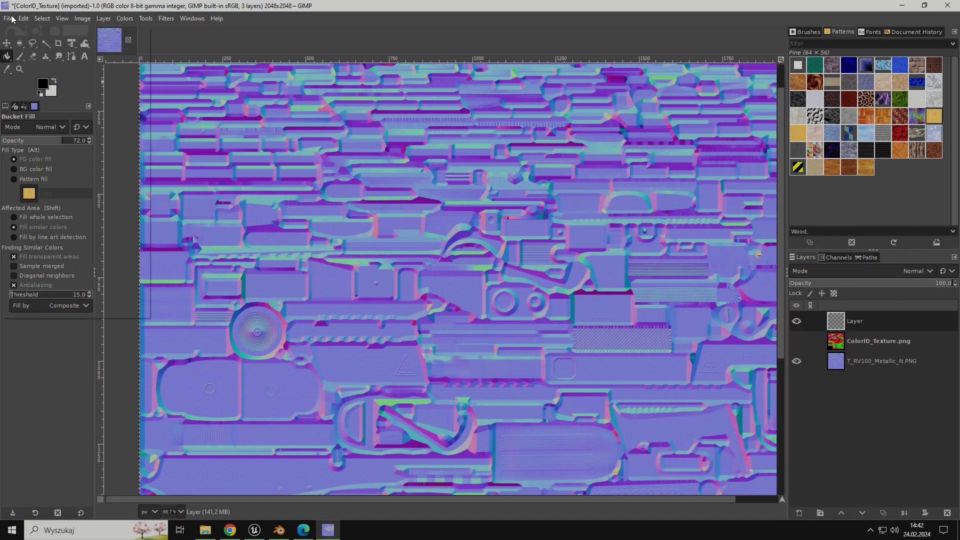
# - Add the exported UV layout Colorizer_UV.png as a new layer above the transparent layer
pyautogui.click(9, 18)
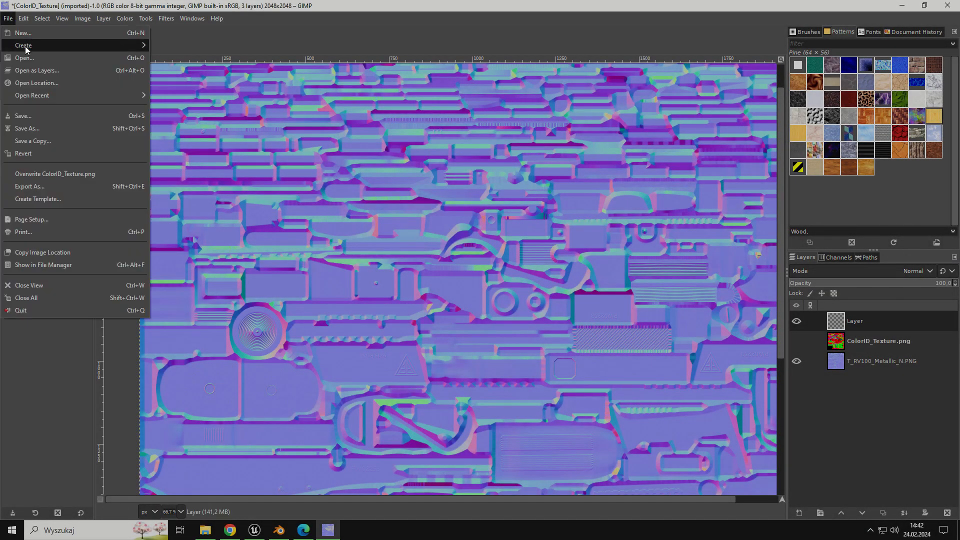
pyautogui.click(44, 72)
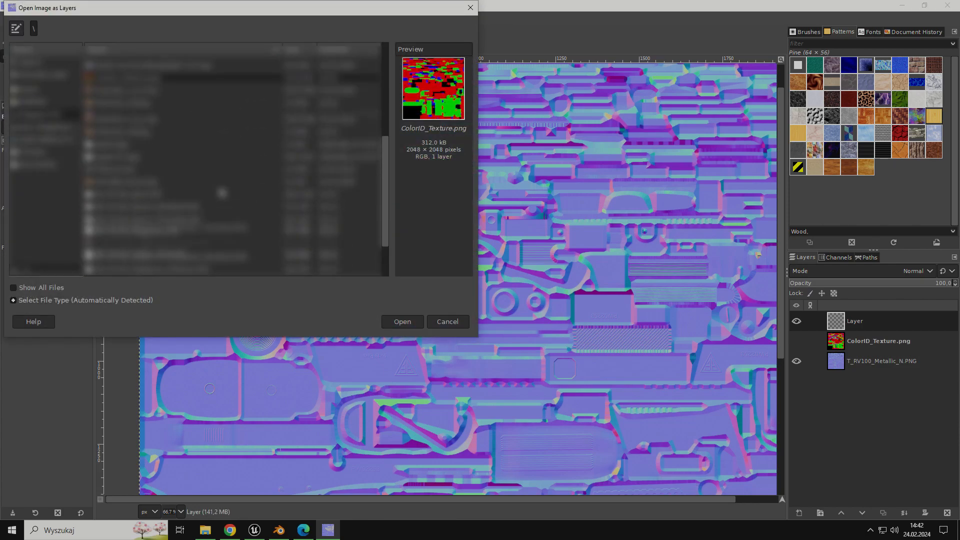
pyautogui.scroll(-1, 138, 154)
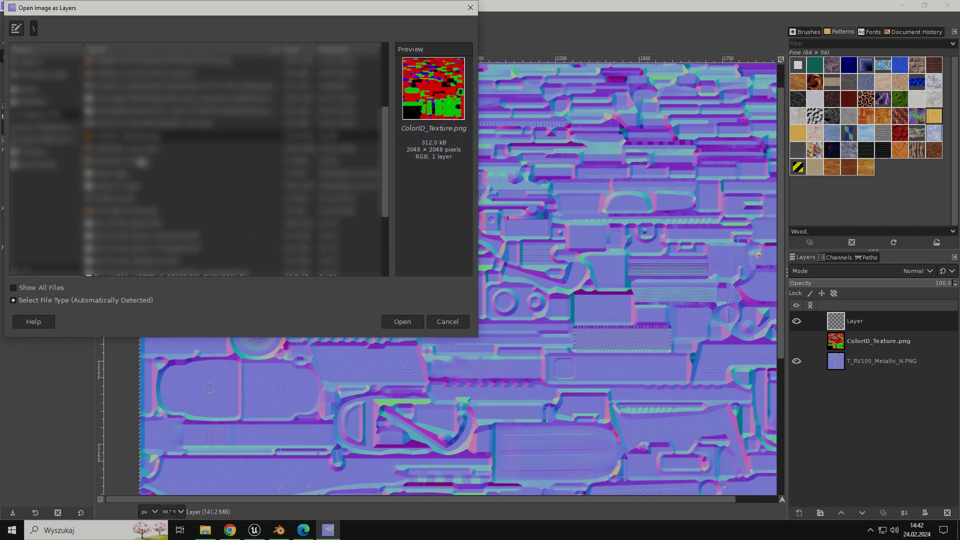
pyautogui.press('Down')
pyautogui.press('Down')
pyautogui.click(400, 325)
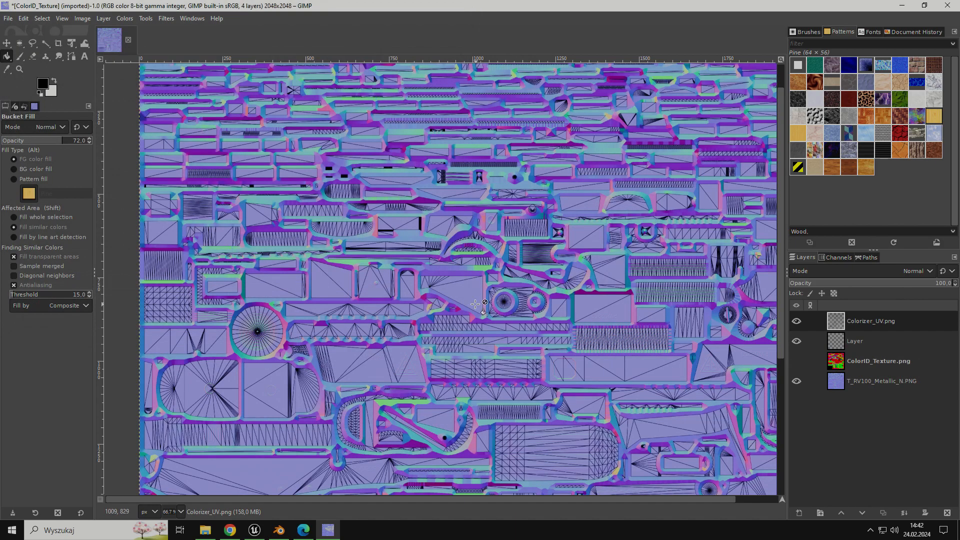
# - Switch to Blender and select the faces linked to a face on the slide's side, with the linked selection delimited by UVs
pyautogui.hotkey('alt', 'Tab')
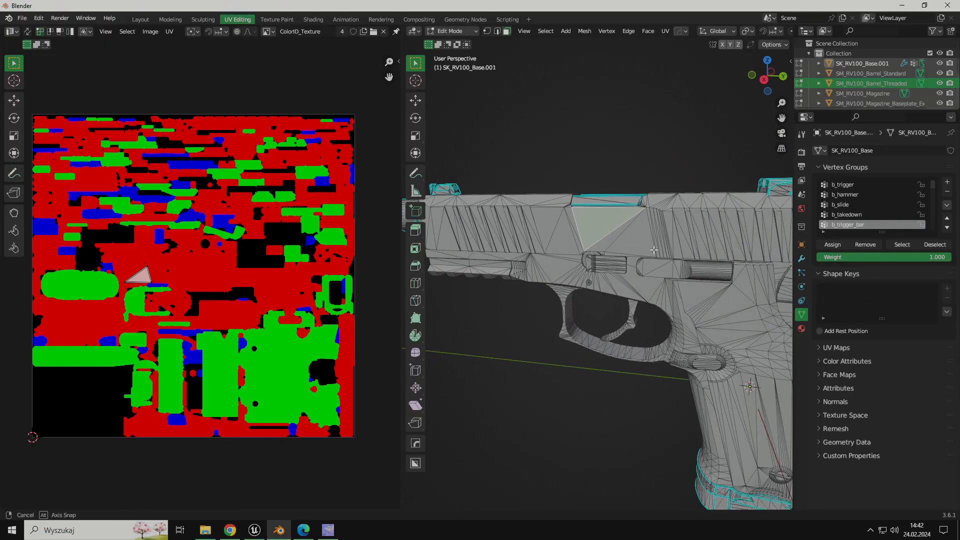
pyautogui.scroll(3, 633, 266)
pyautogui.click(582, 246)
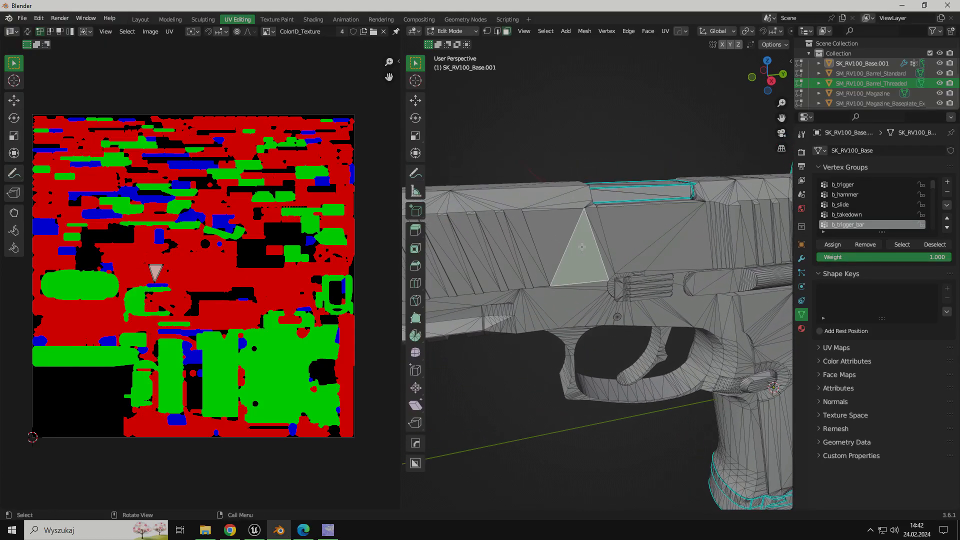
pyautogui.press('l')
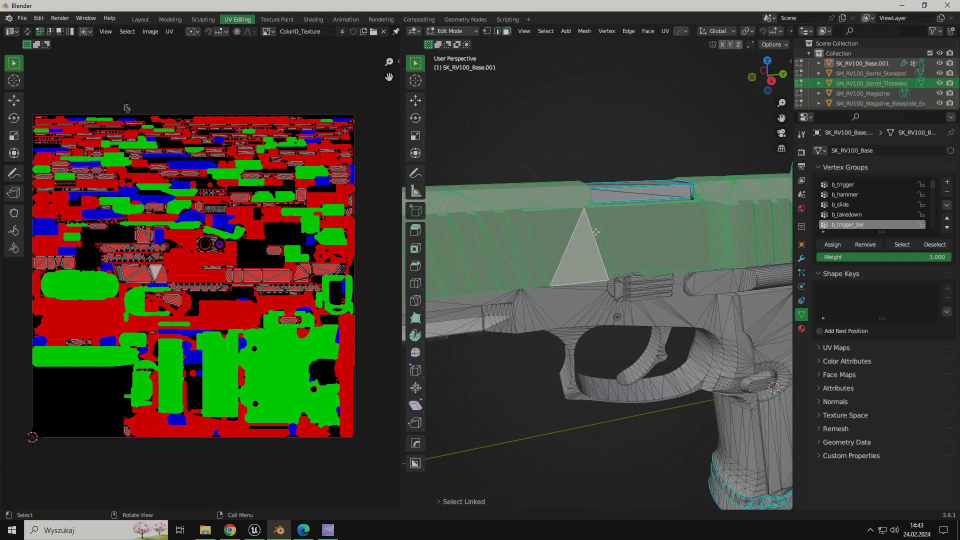
pyautogui.click(457, 501)
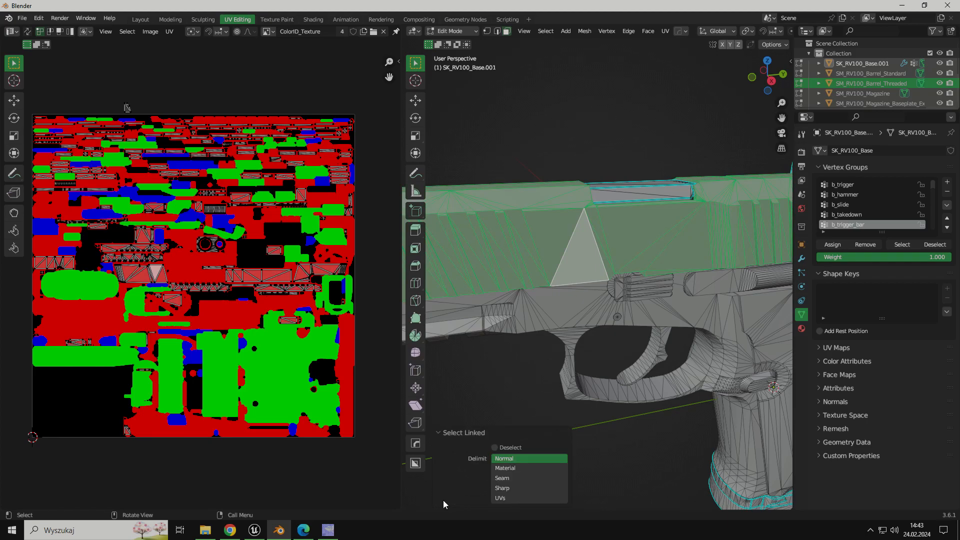
pyautogui.click(521, 476)
pyautogui.click(519, 488)
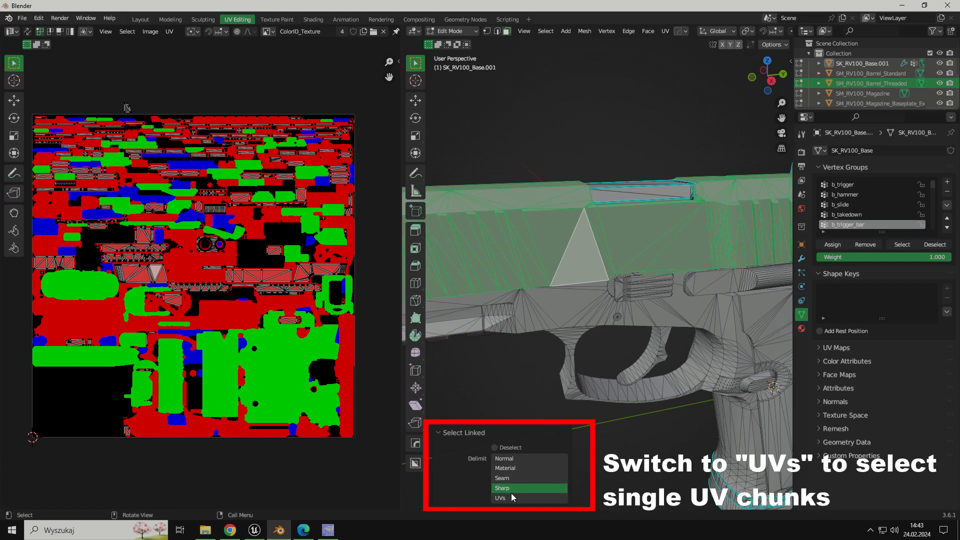
pyautogui.click(510, 497)
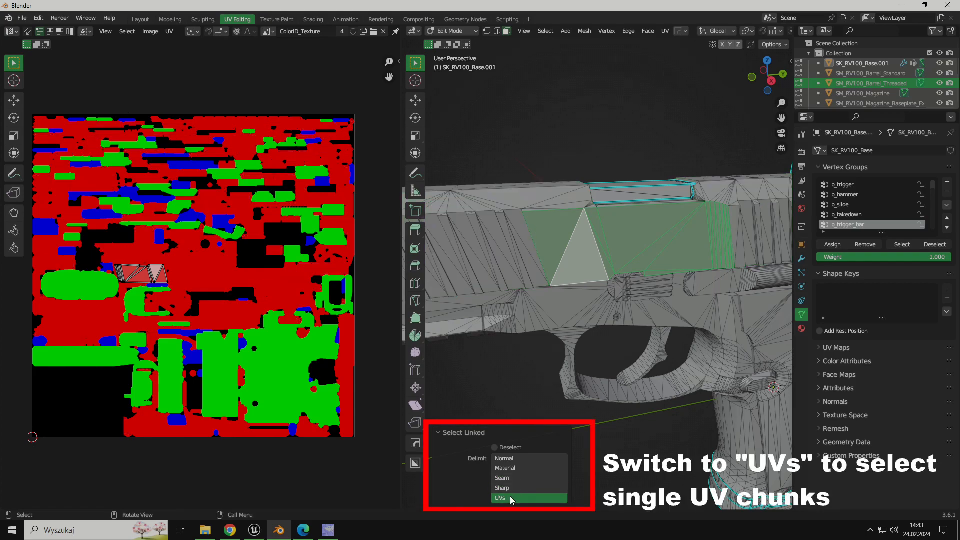
# - Reselect the slide's side UV island from a single face and inspect where it lies on the color ID texture
pyautogui.click(580, 243)
pyautogui.click(512, 265)
pyautogui.press('l')
pyautogui.click(572, 243)
pyautogui.press('l')
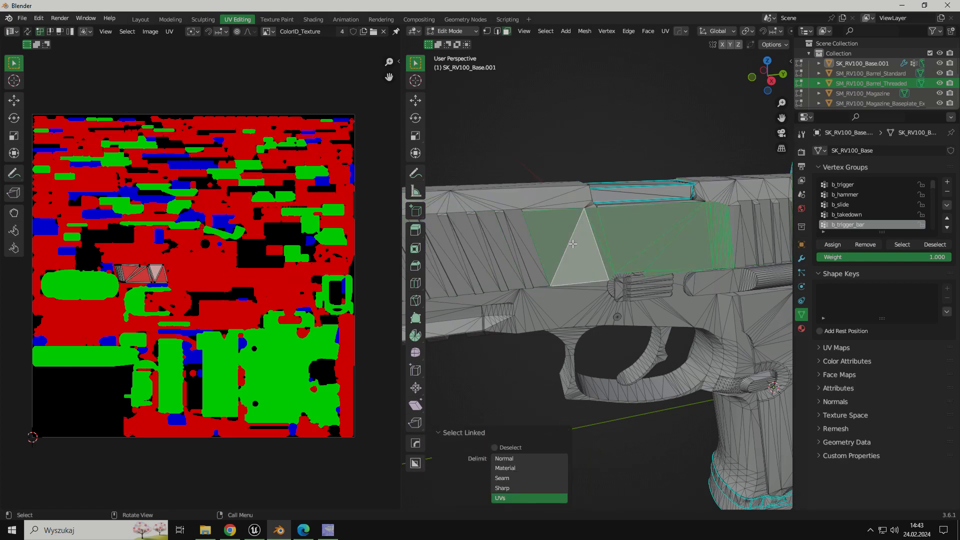
pyautogui.moveTo(673, 247); pyautogui.dragTo(634, 245, button='middle')
pyautogui.scroll(2, 171, 278)
pyautogui.moveTo(117, 276); pyautogui.dragTo(199, 277, button='middle')
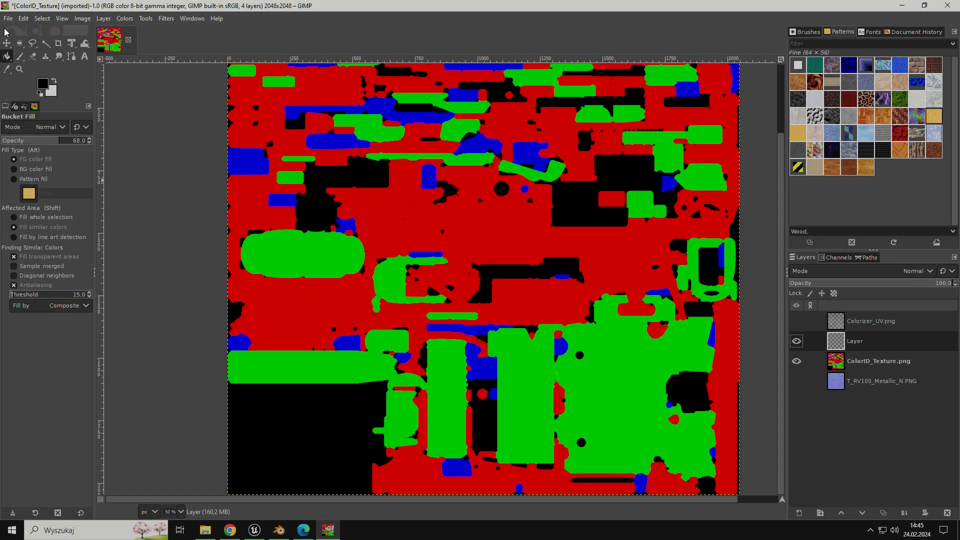
# - Export the edited color ID image as ColorID_Texture.png, replacing the existing file
pyautogui.click(8, 19)
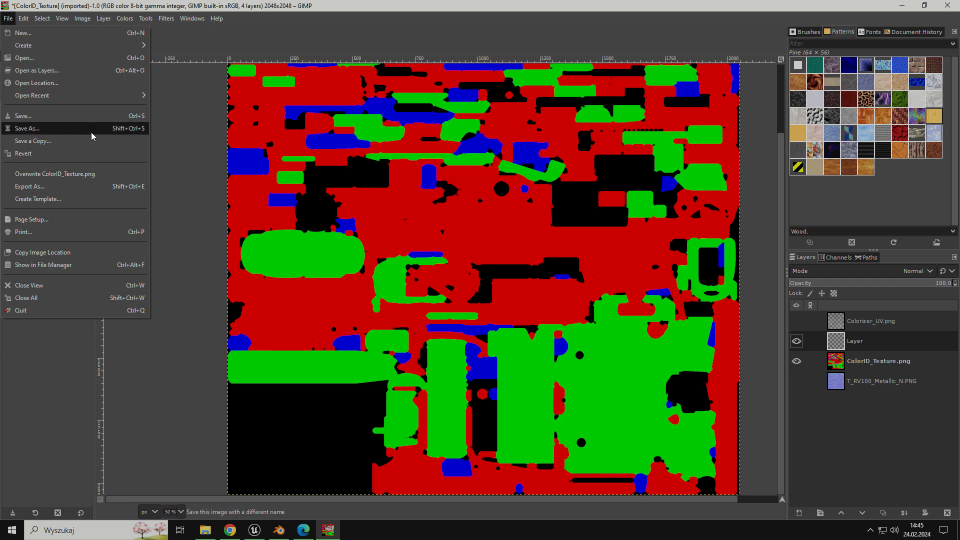
pyautogui.click(81, 189)
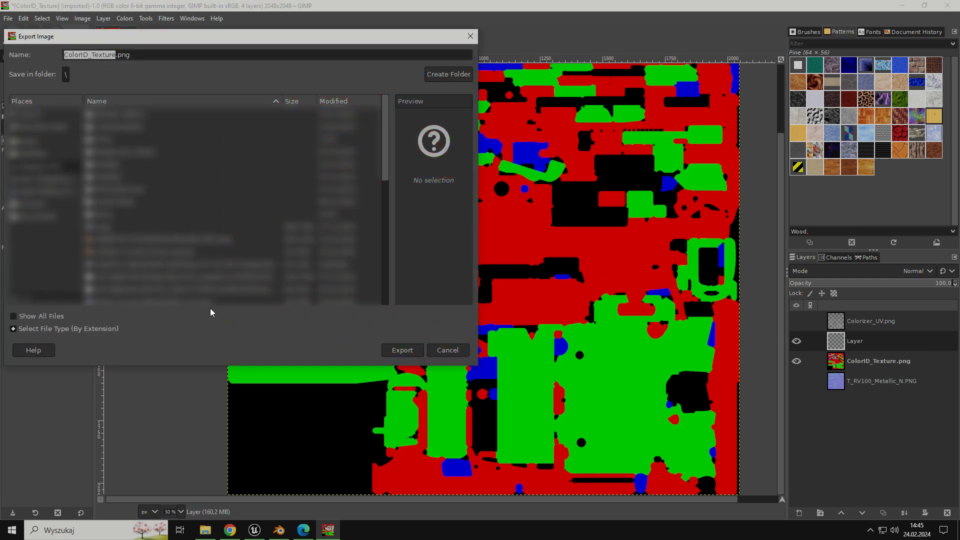
pyautogui.scroll(-4, 202, 276)
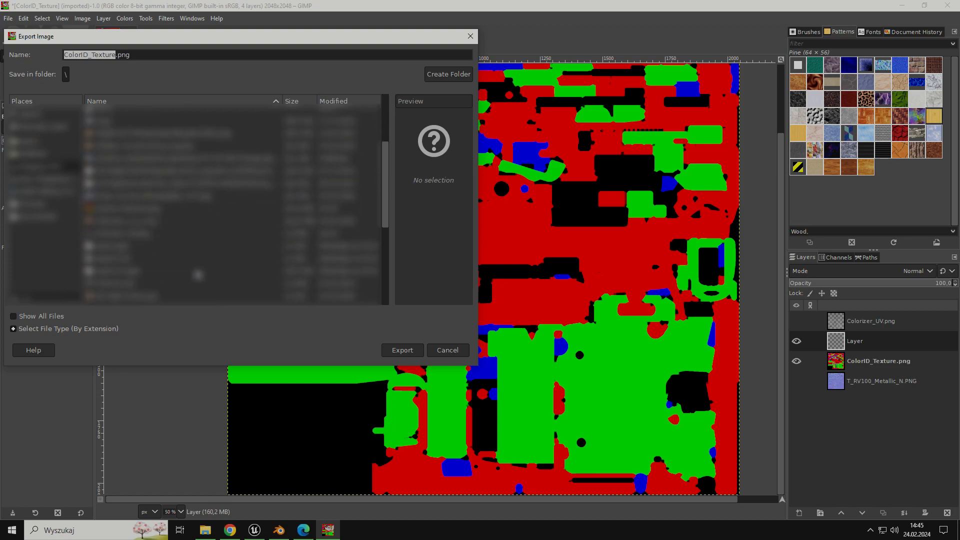
pyautogui.click(135, 211)
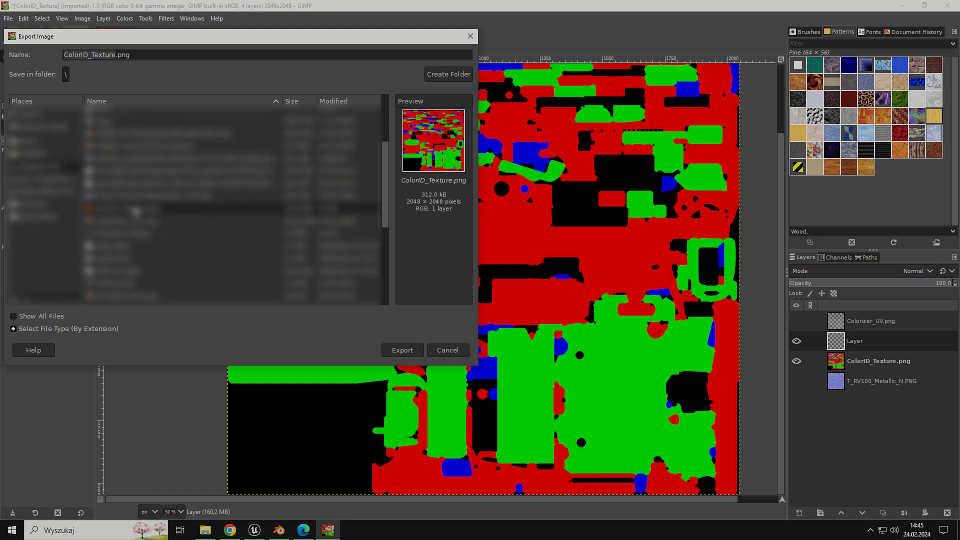
pyautogui.click(397, 351)
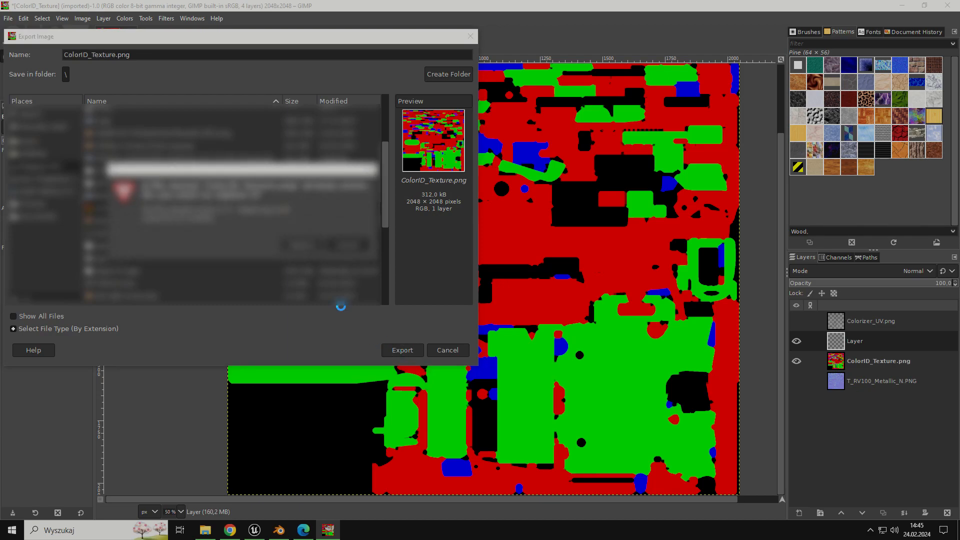
pyautogui.click(299, 247)
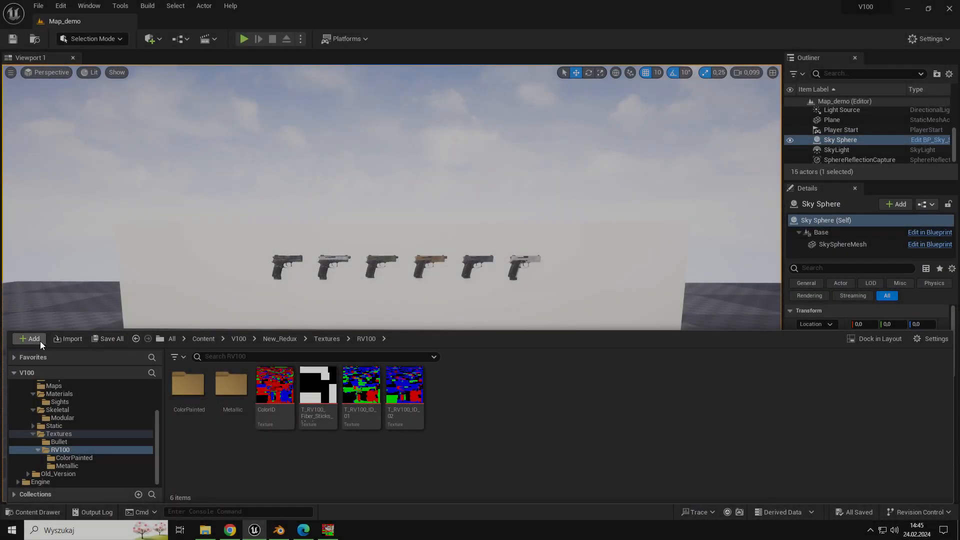
# - Import the ColorID_Texture image into the RV100 textures folder and open the imported texture asset
pyautogui.click(67, 338)
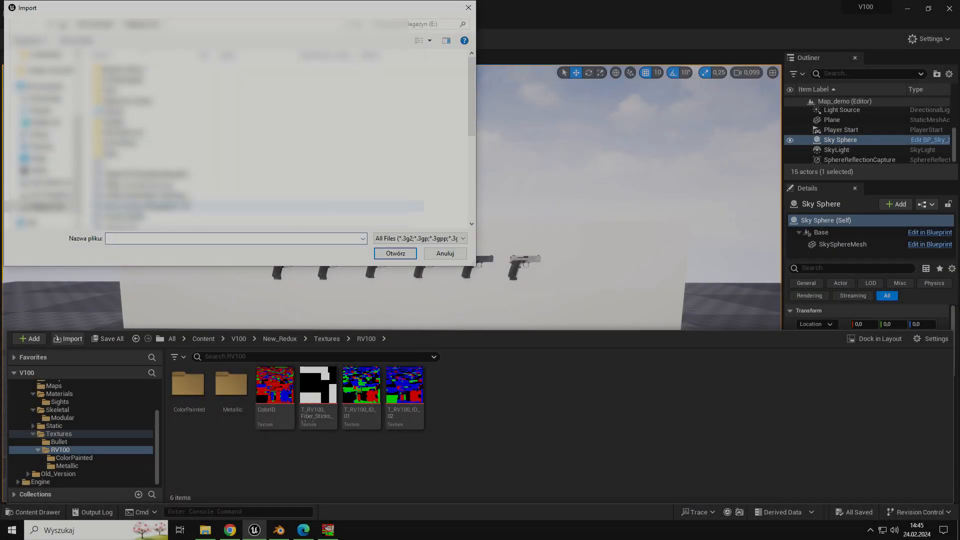
pyautogui.scroll(-4, 225, 180)
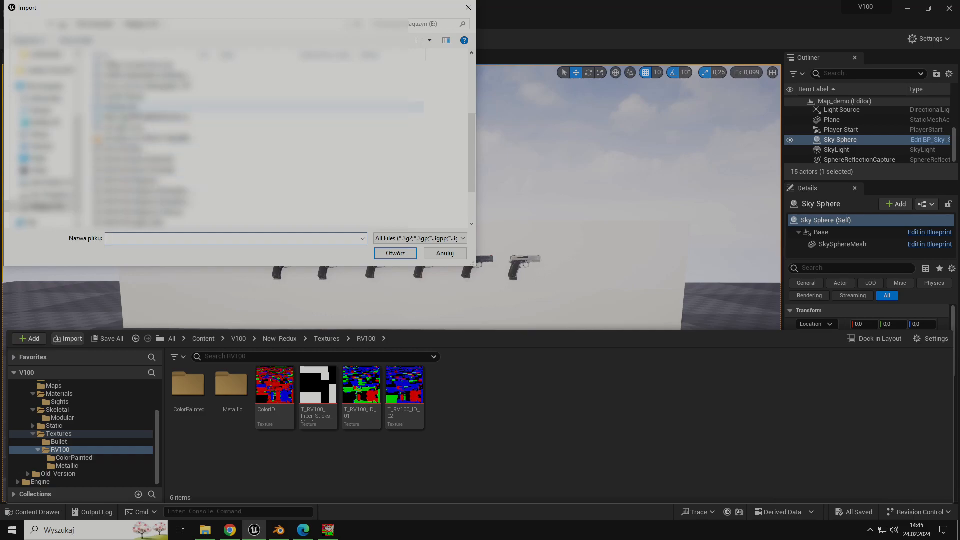
pyautogui.click(145, 108)
pyautogui.click(394, 253)
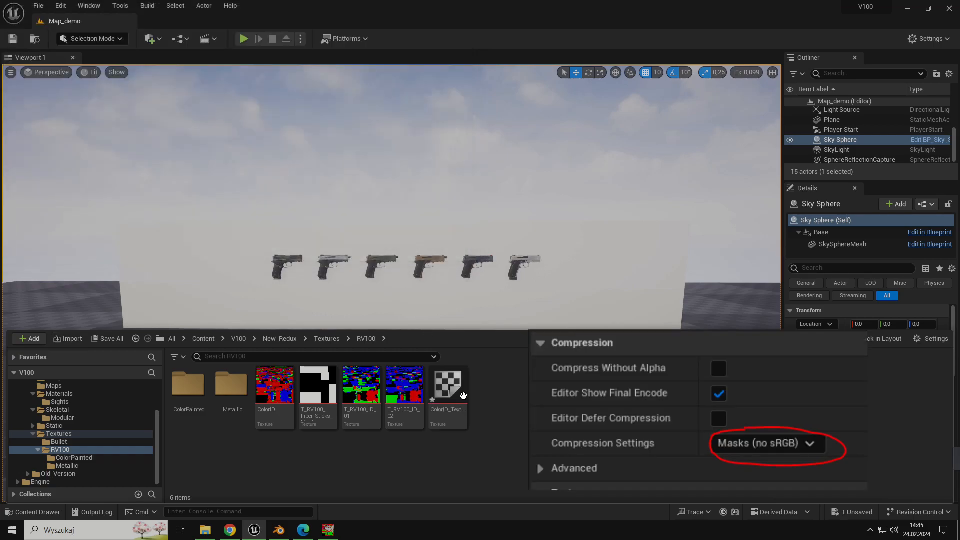
pyautogui.doubleClick(447, 391)
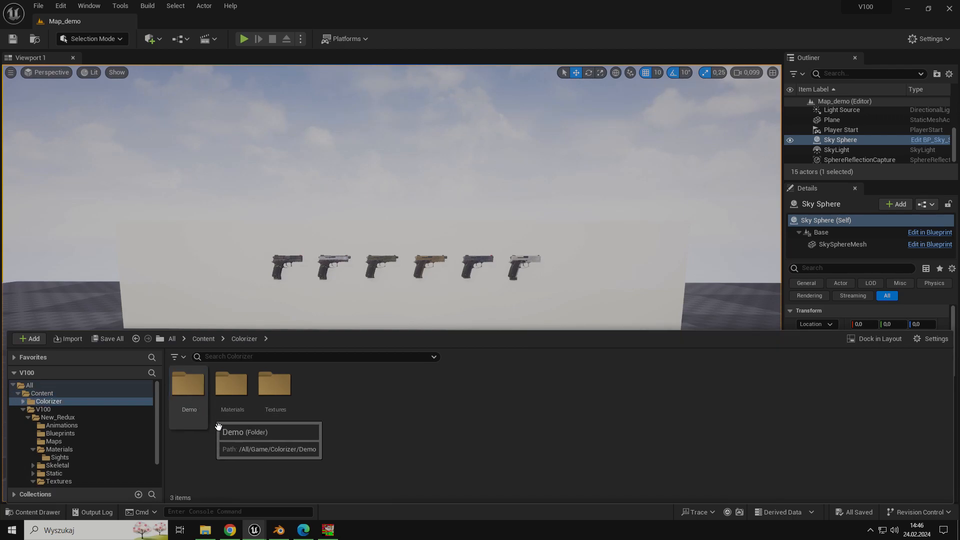
# - Create a material instance of M_Colorizer in the Colorizer Materials folder and name it MI_Tutorial_GoldSilver
pyautogui.doubleClick(230, 394)
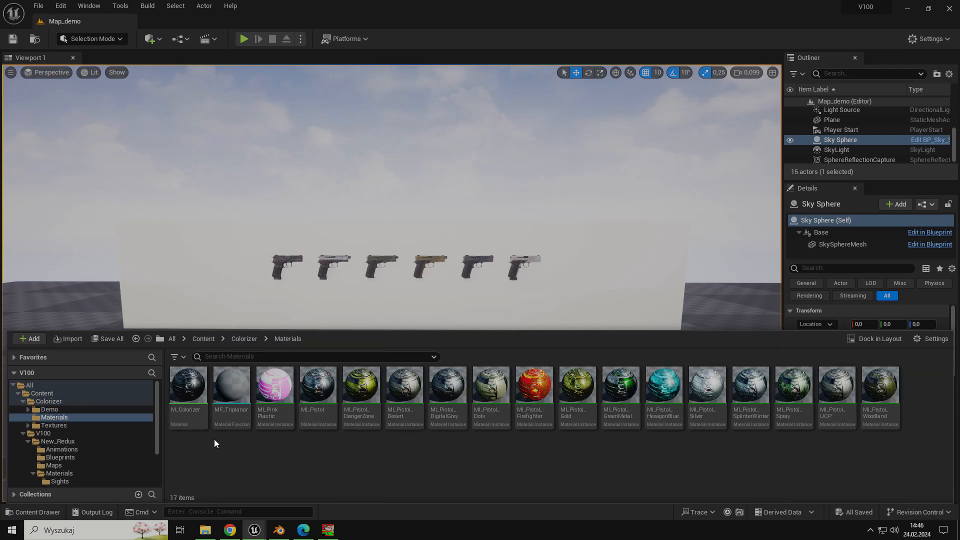
pyautogui.click(187, 389)
pyautogui.rightClick(187, 389)
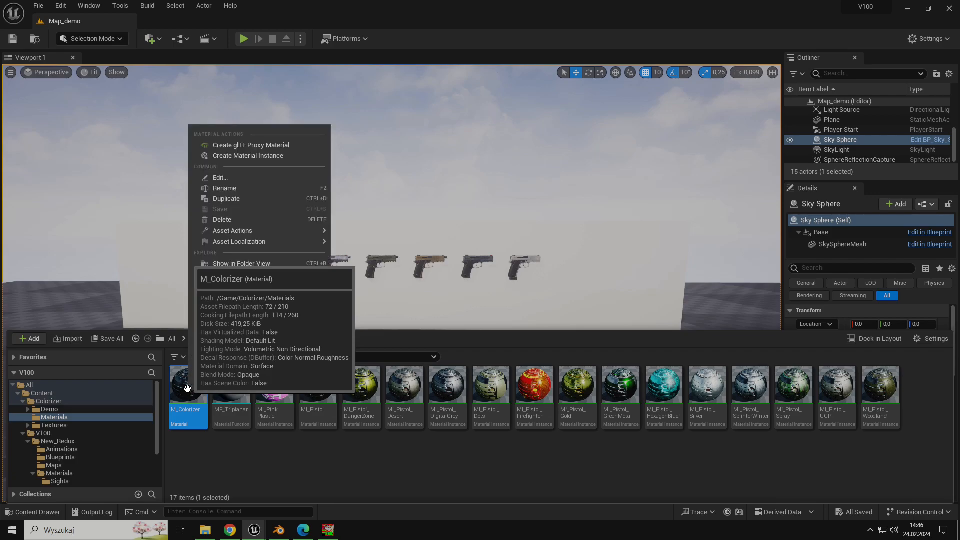
pyautogui.click(285, 159)
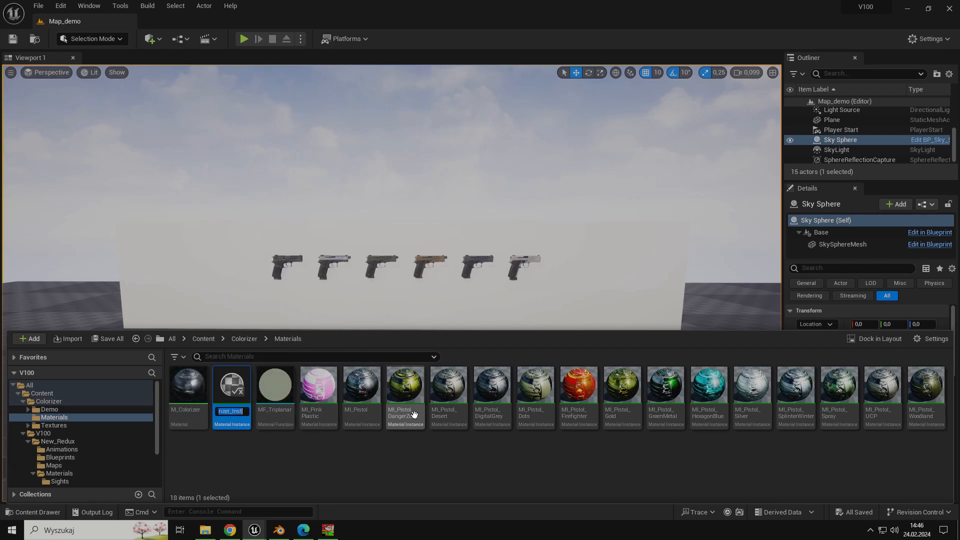
pyautogui.write('MI_Tutorial_')
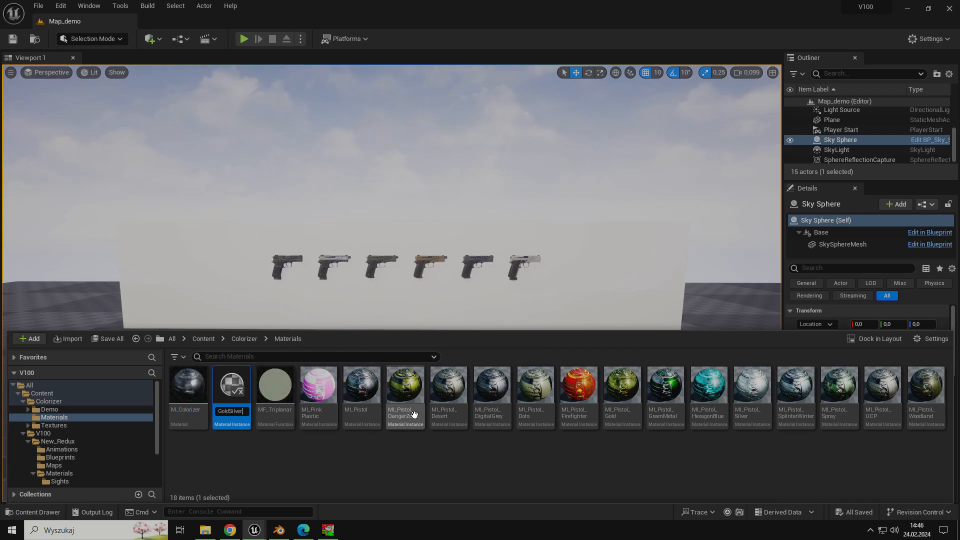
pyautogui.press('Return')
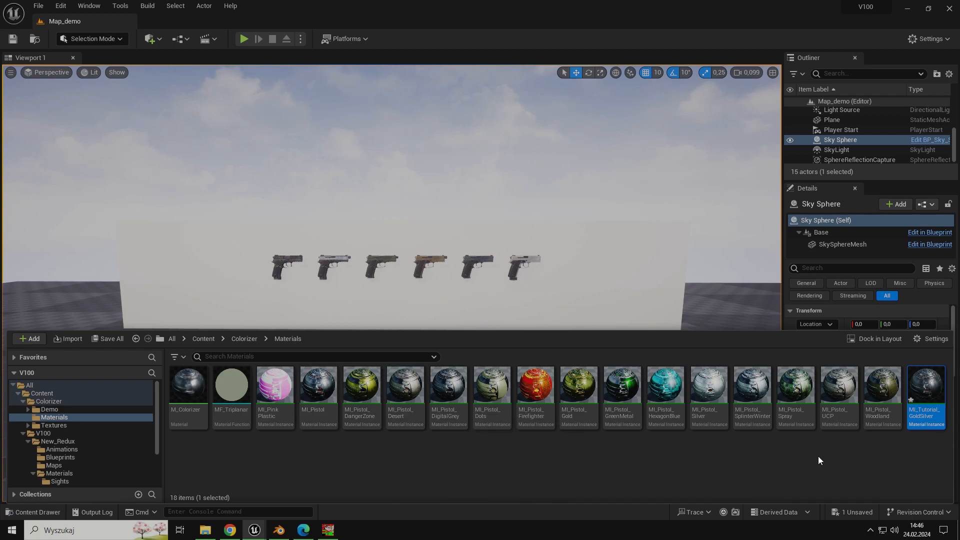
# - Open MI_Tutorial_GoldSilver, widen its preview viewport, and show the material on a plane
pyautogui.doubleClick(931, 388)
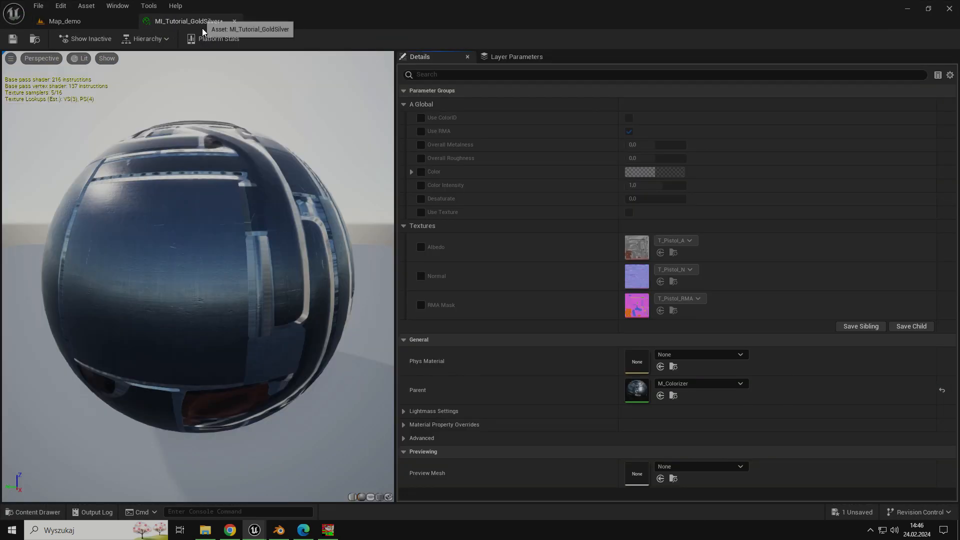
pyautogui.moveTo(252, 219); pyautogui.dragTo(208, 246)
pyautogui.moveTo(397, 273); pyautogui.dragTo(476, 277)
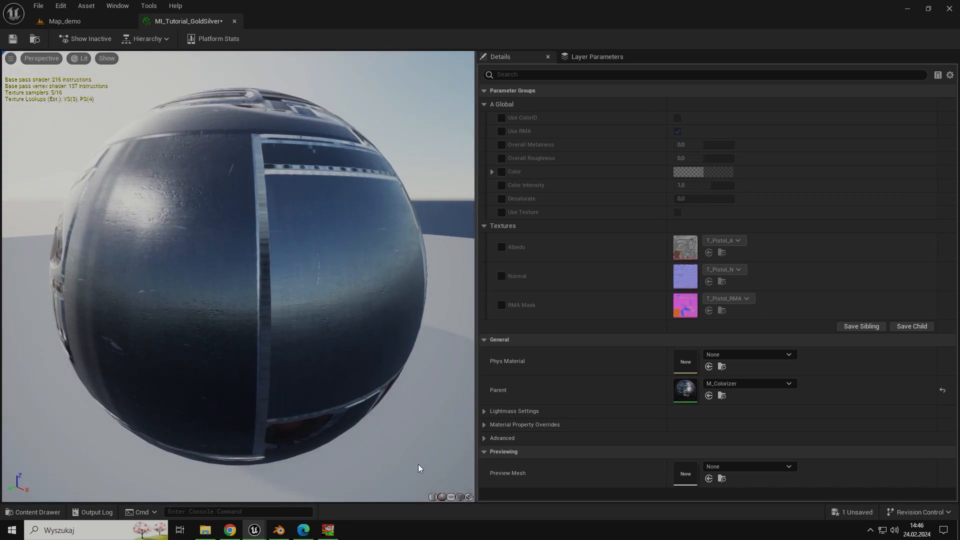
pyautogui.click(452, 497)
pyautogui.moveTo(360, 280); pyautogui.dragTo(305, 264)
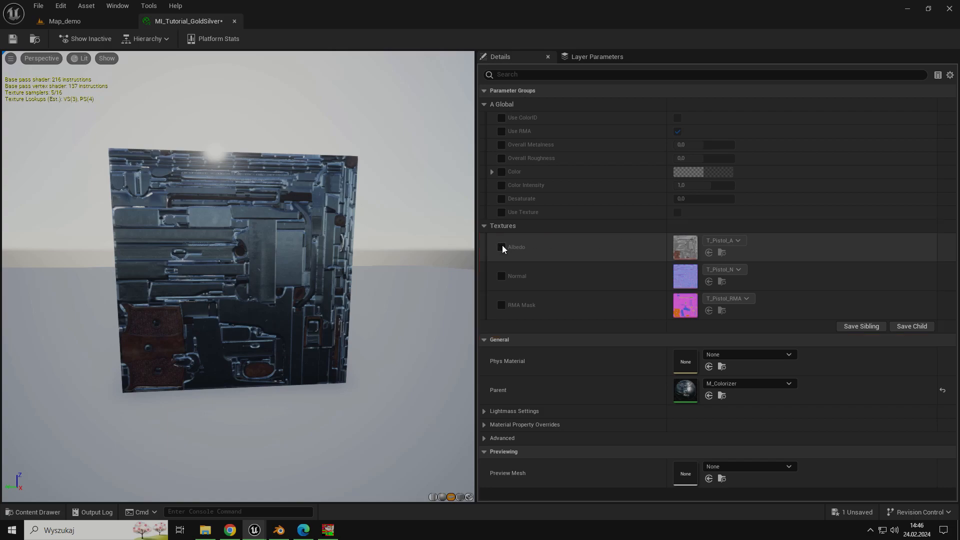
# - Try overriding Use RMA to off for separate AO, Metalness and Roughness maps, and restore its default
pyautogui.click(501, 131)
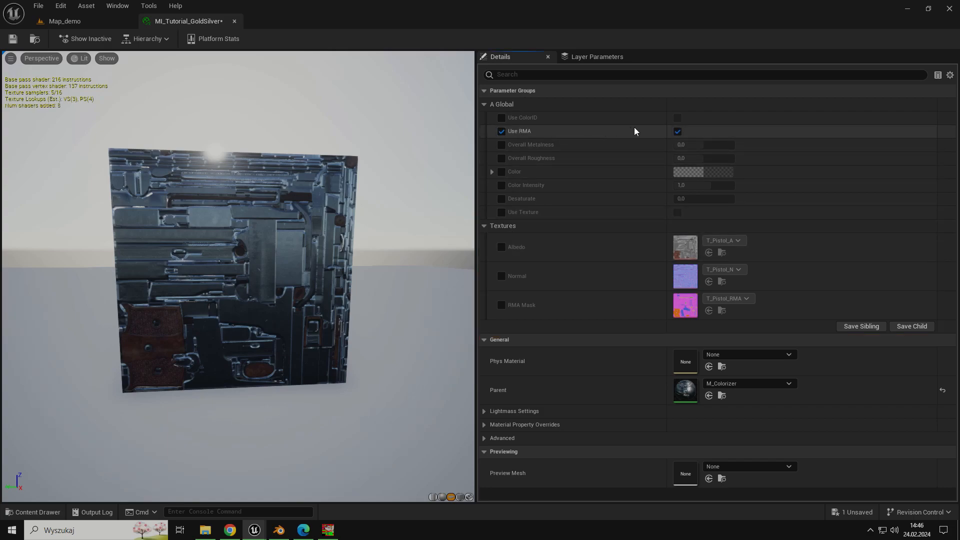
pyautogui.click(677, 132)
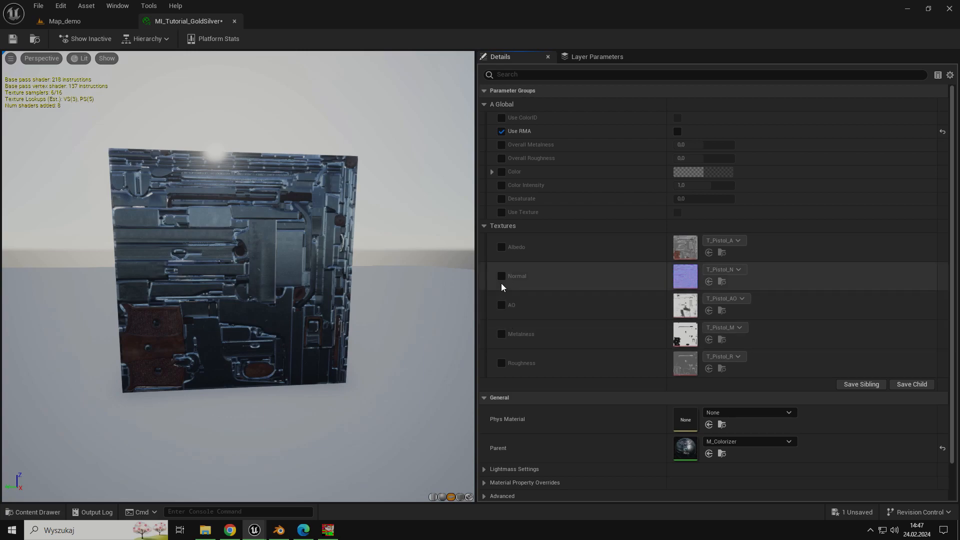
pyautogui.click(677, 131)
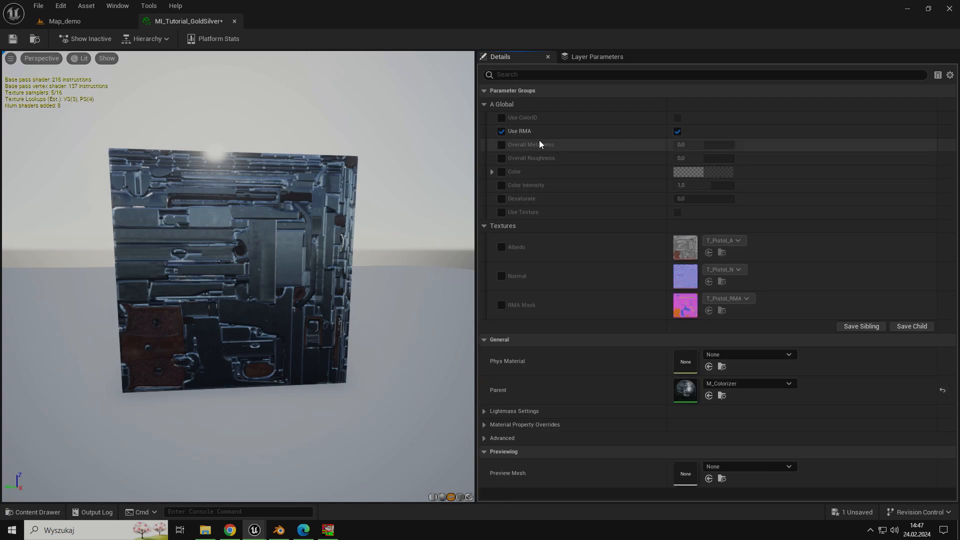
pyautogui.click(502, 130)
# - Override the Albedo, Normal and RMA Mask textures with T_RV100_MetallicBlack_D, T_RV100_Metallic_N and T_RV100_MetallicBlack_RMA
pyautogui.click(501, 247)
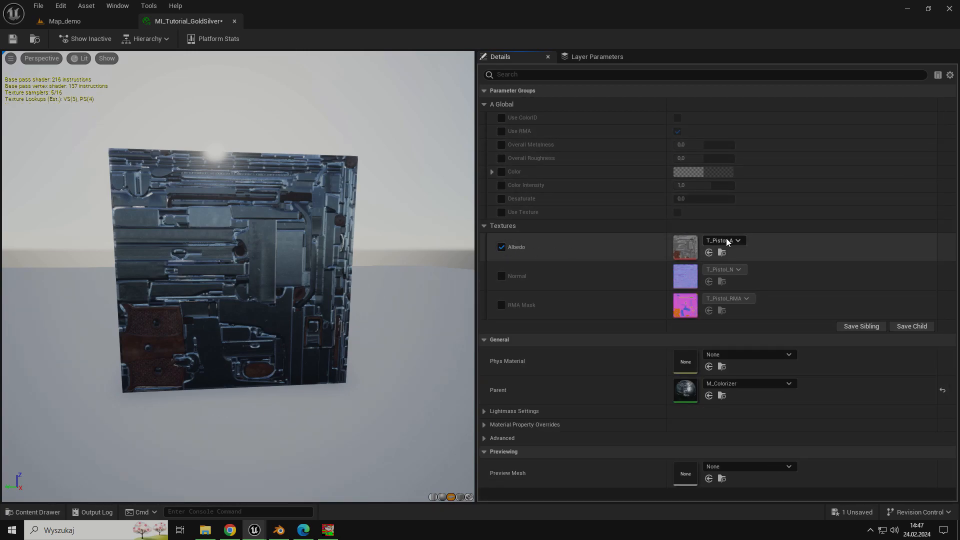
pyautogui.click(726, 238)
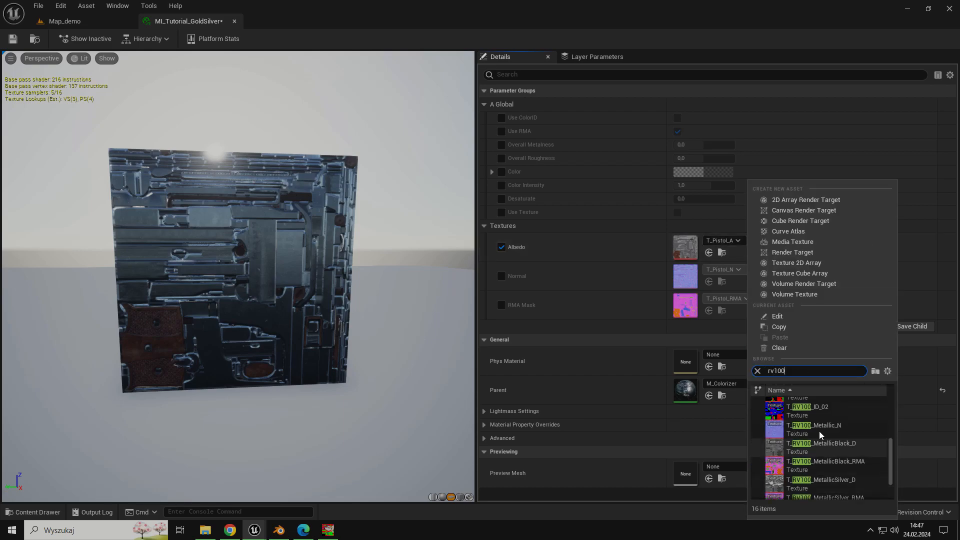
pyautogui.click(812, 439)
pyautogui.click(502, 276)
pyautogui.click(724, 269)
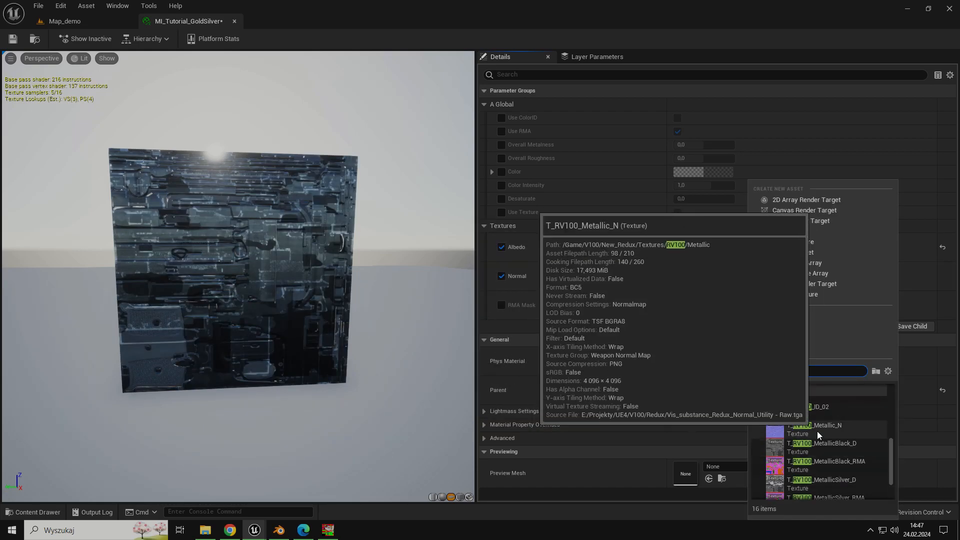
pyautogui.click(817, 431)
pyautogui.click(730, 300)
pyautogui.click(820, 413)
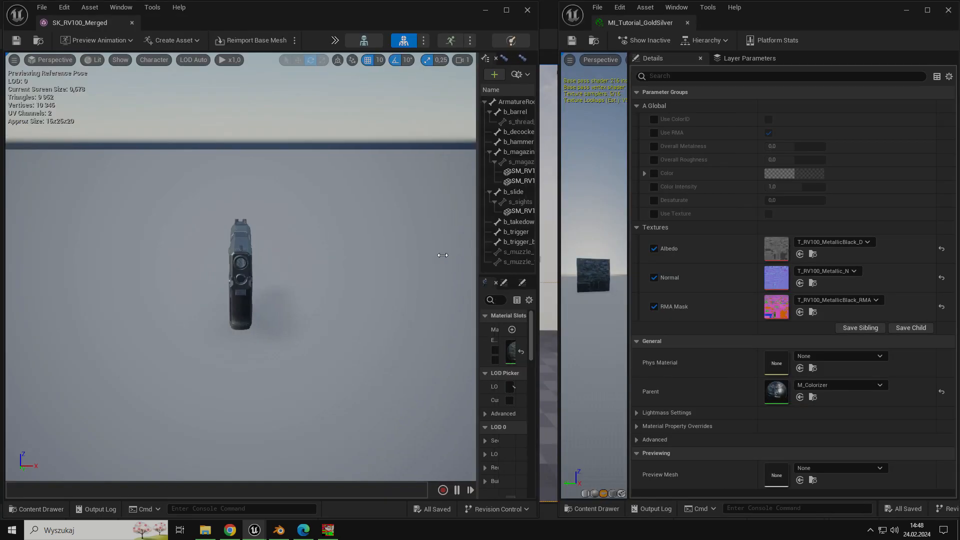
# - Assign MI_Tutorial_GoldSilver to the material slot of SK_RV100_Merged and view the pistol from the side
pyautogui.click(503, 341)
pyautogui.write('tutorial')
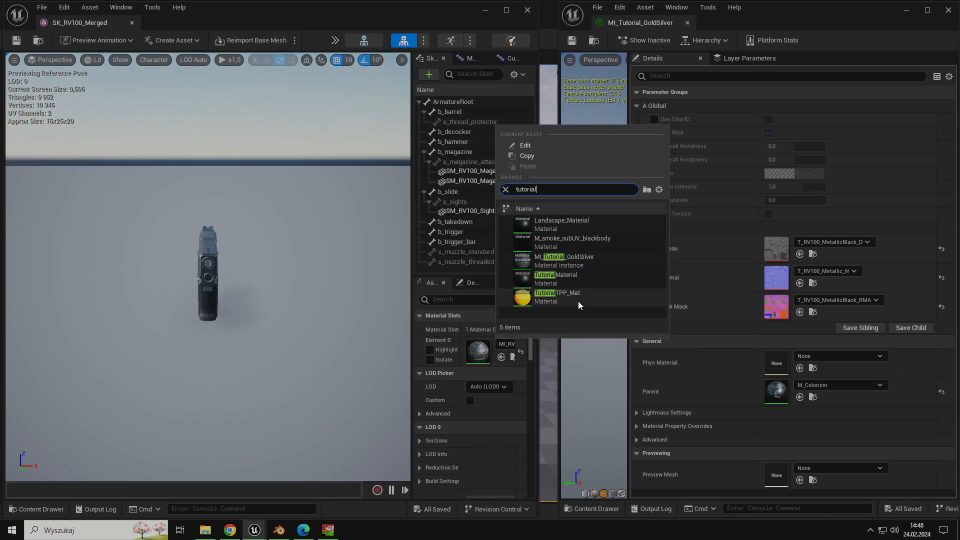
pyautogui.click(588, 256)
pyautogui.moveTo(208, 268); pyautogui.dragTo(270, 246, button='right')
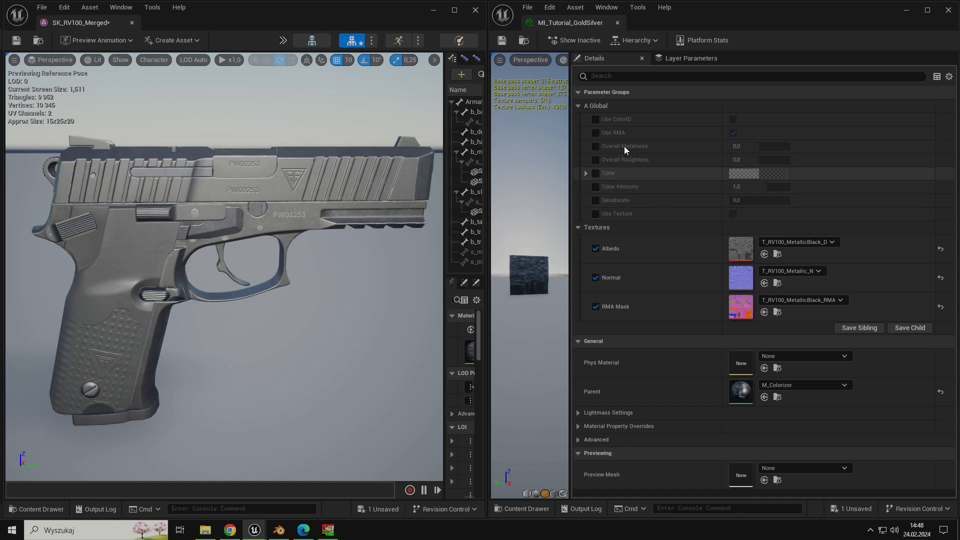
# - Turn on Use ColorID in MI_Tutorial_GoldSilver and override the Color ID Map with ColorID_Texture
pyautogui.click(595, 119)
pyautogui.click(733, 119)
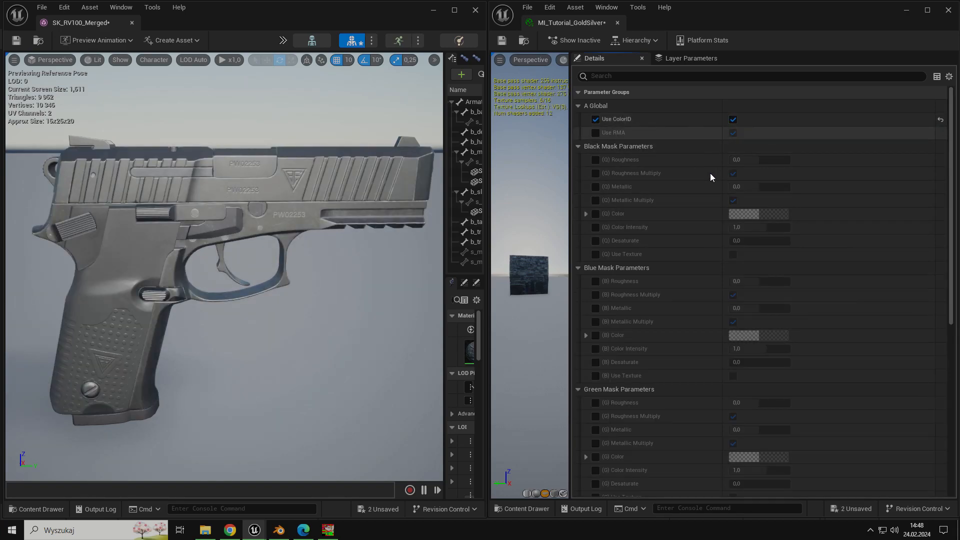
pyautogui.scroll(-10, 706, 209)
pyautogui.click(595, 389)
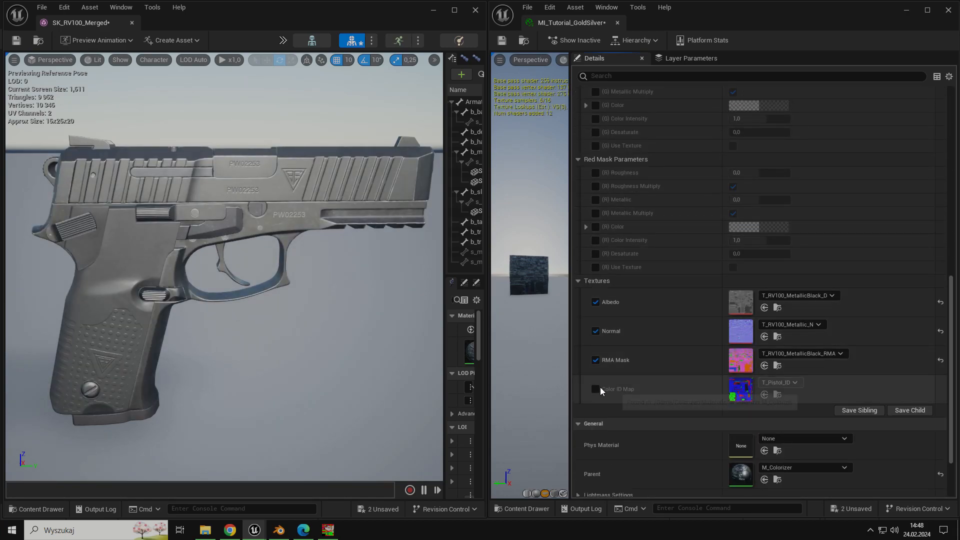
pyautogui.click(782, 382)
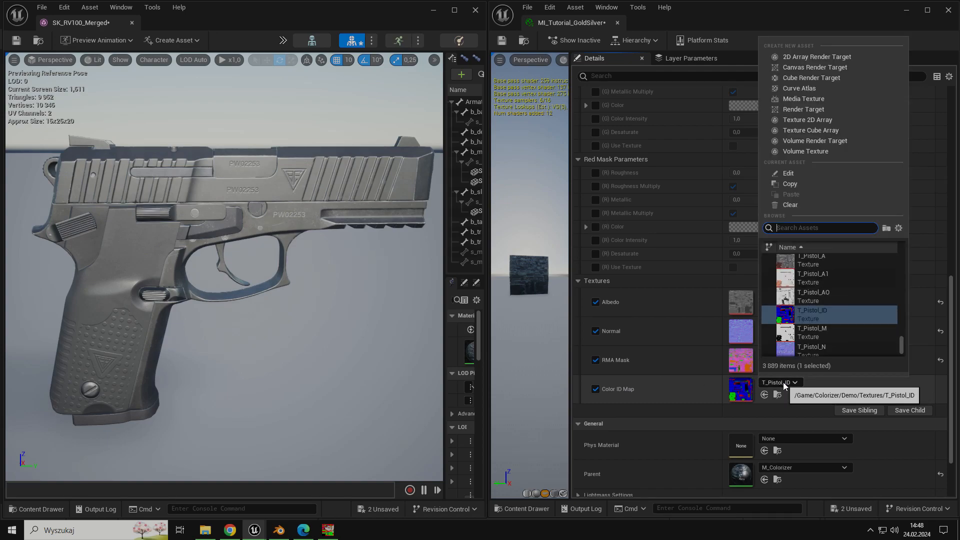
pyautogui.click(820, 284)
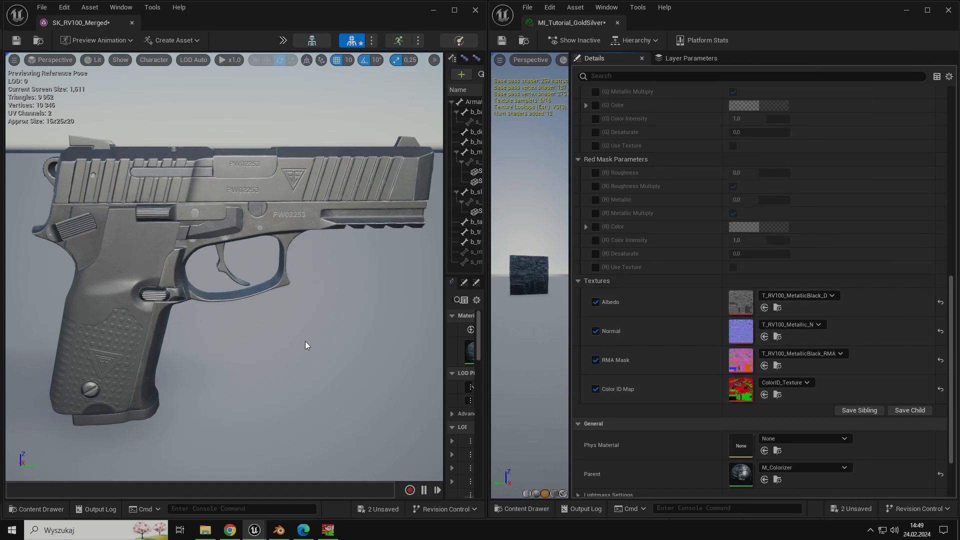
# - Override the red mask's Color with a golden yellow of R 1.0, G 0.687266, B 0.0
pyautogui.scroll(1, 609, 249)
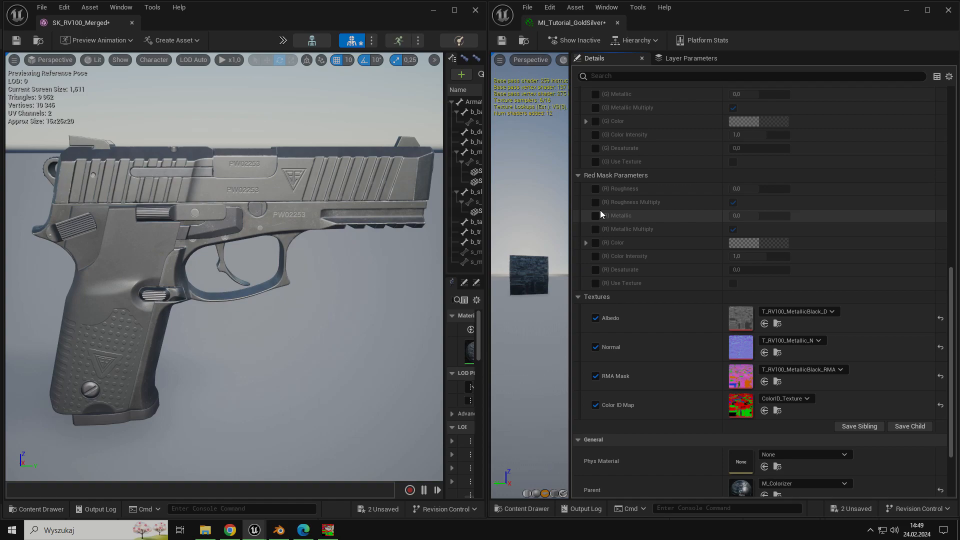
pyautogui.click(595, 242)
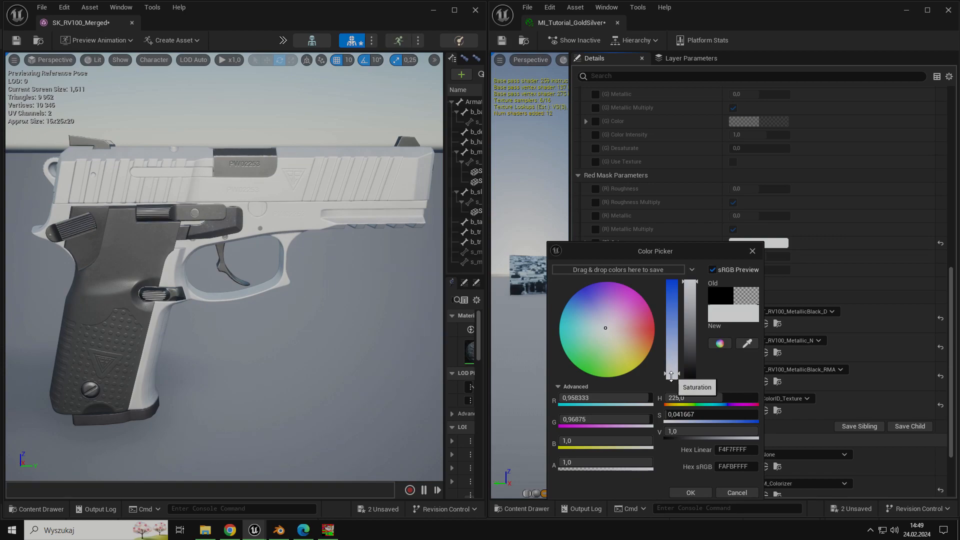
pyautogui.moveTo(671, 375); pyautogui.dragTo(669, 384)
pyautogui.moveTo(621, 343); pyautogui.dragTo(646, 365)
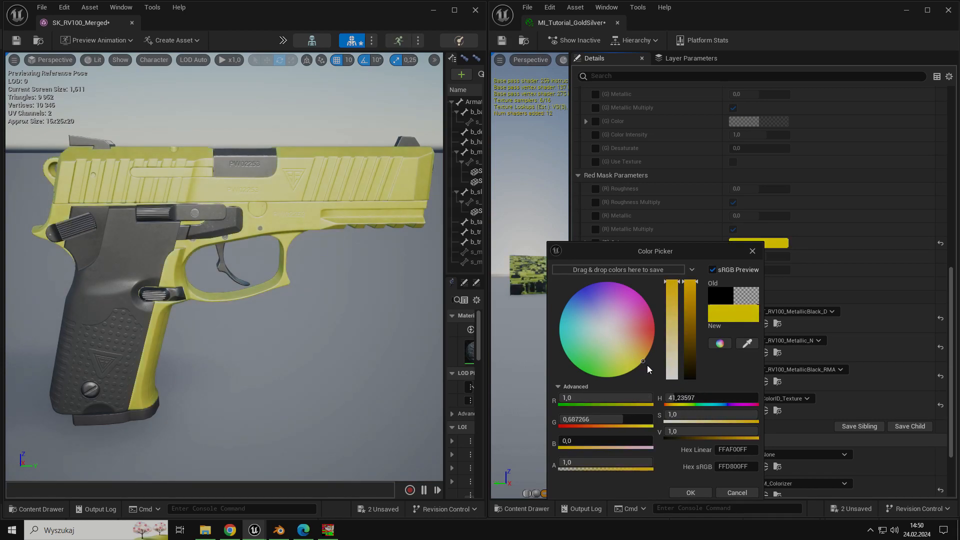
pyautogui.click(690, 492)
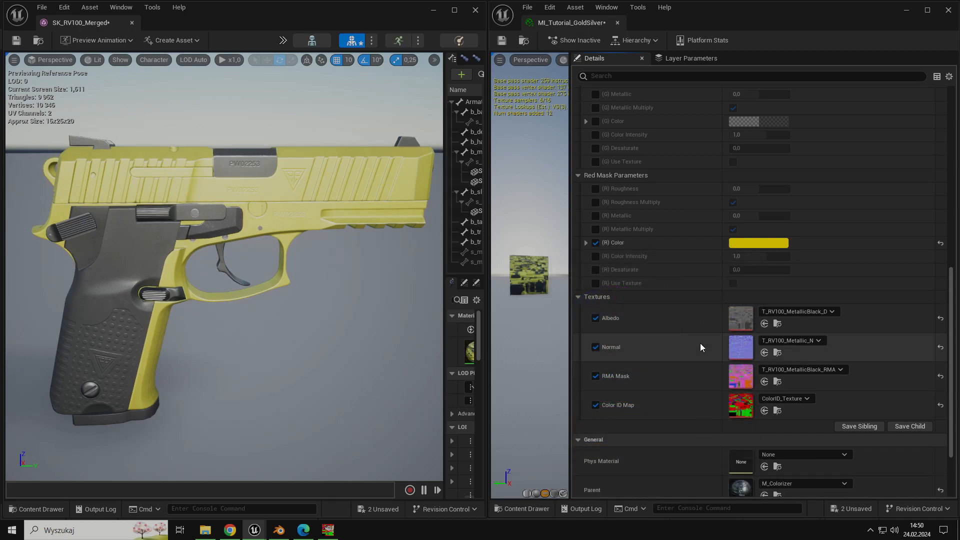
# - Override the red mask's Metallic to about 3.64 and Roughness to about -0.72, and inspect the gold finish around the pistol
pyautogui.click(594, 215)
pyautogui.moveTo(749, 216)
pyautogui.mouseDown()
pyautogui.moveTo(781, 215)
pyautogui.moveTo(739, 189)
pyautogui.moveTo(748, 189)
pyautogui.mouseUp()
pyautogui.click(595, 189)
pyautogui.moveTo(360, 268); pyautogui.dragTo(415, 252, button='right')
pyautogui.moveTo(224, 268); pyautogui.dragTo(293, 254, button='right')
pyautogui.moveTo(353, 270); pyautogui.dragTo(247, 268, button='right')
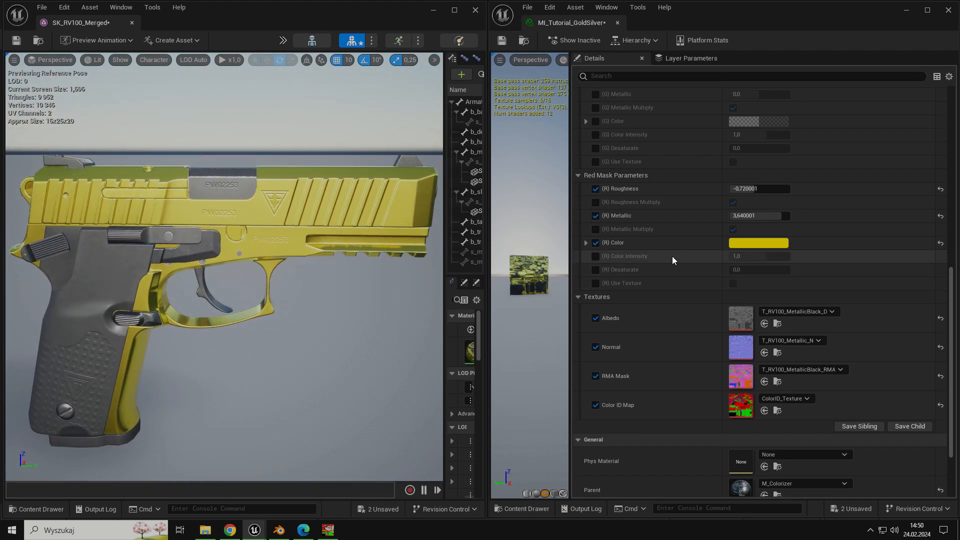
# - Try red mask Color Intensity values of about 1.42 and 0.9, and turn the override back off
pyautogui.scroll(5, 672, 256)
pyautogui.click(595, 368)
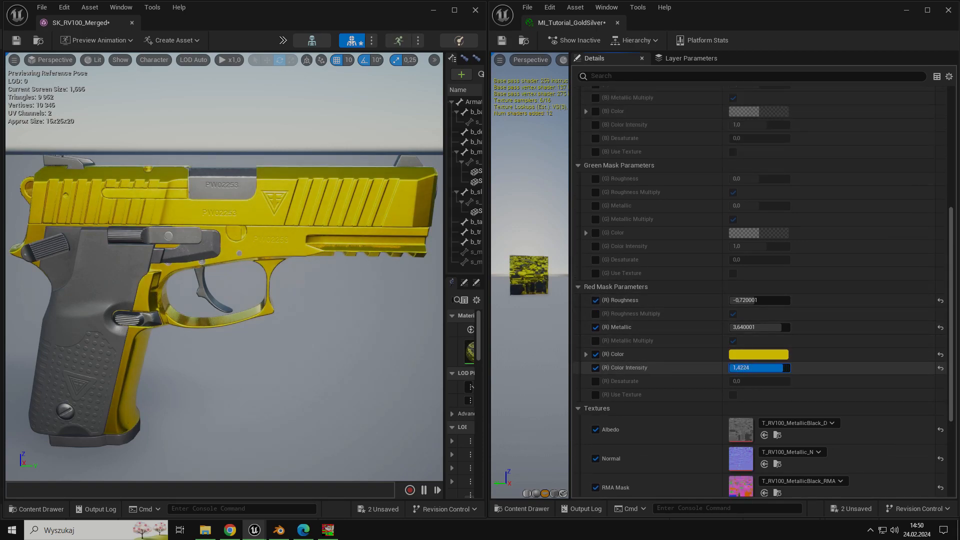
pyautogui.moveTo(770, 367); pyautogui.dragTo(789, 367)
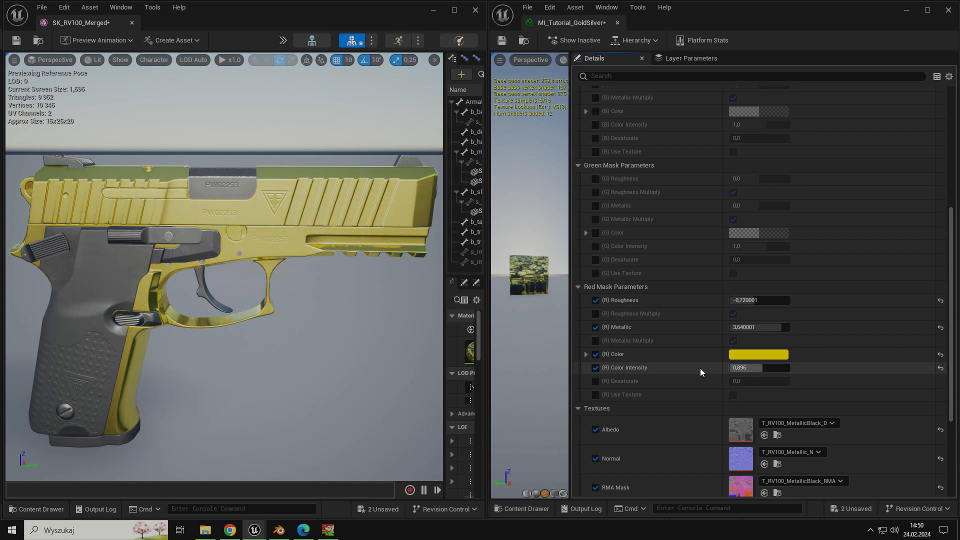
pyautogui.click(595, 367)
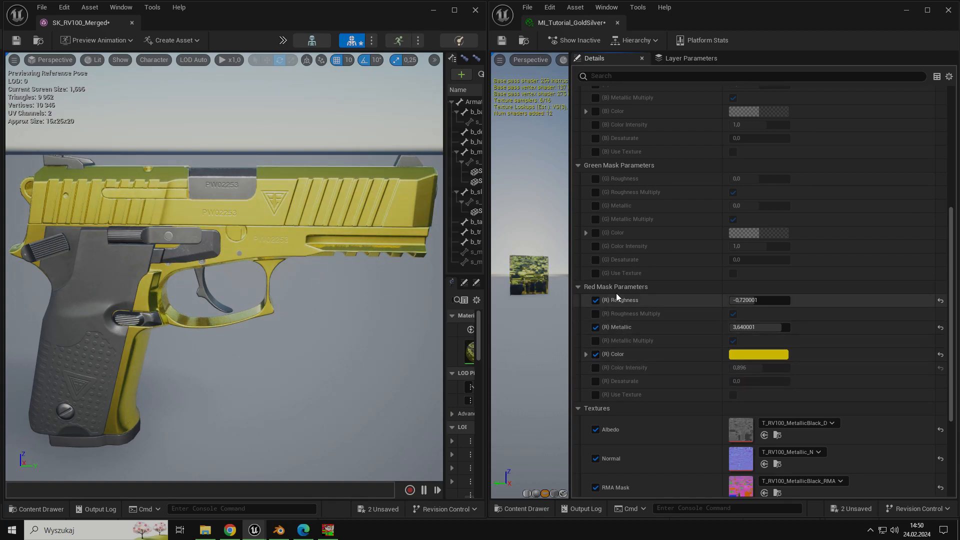
# - Override the green mask's Color with a light grey and its Metallic to 1.4
pyautogui.click(595, 233)
pyautogui.click(772, 233)
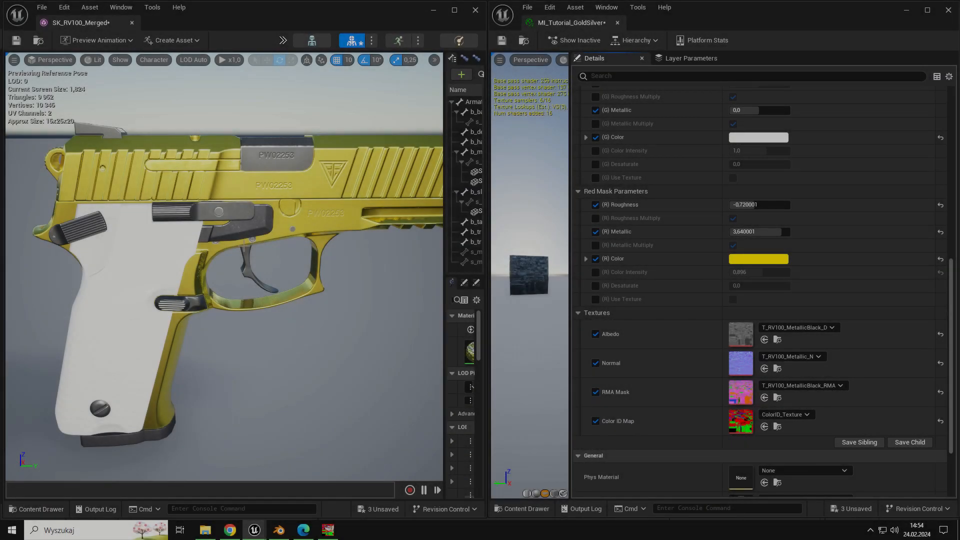
pyautogui.keyDown('alt'); pyautogui.moveTo(218, 285); pyautogui.dragTo(262, 293); pyautogui.keyUp('alt')
pyautogui.scroll(3, 643, 253)
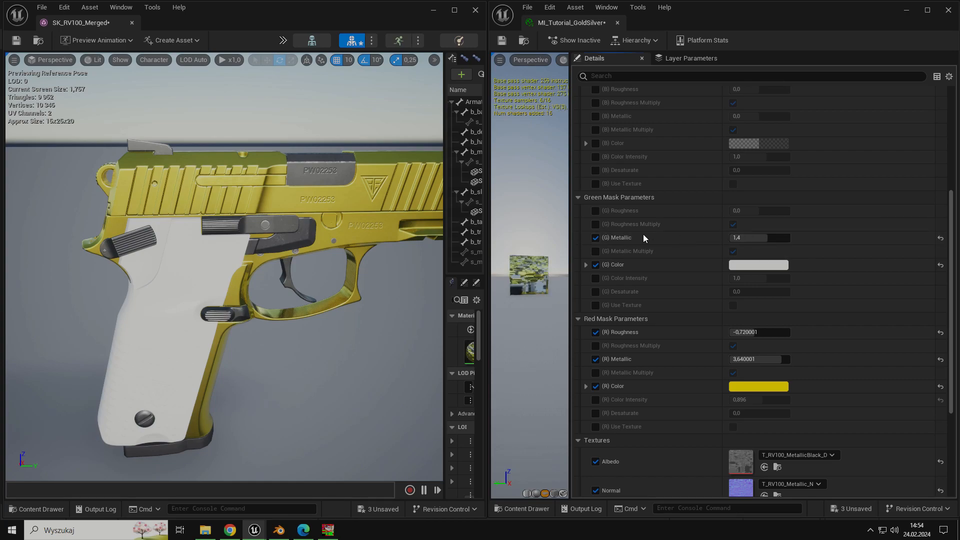
# - Override the green mask's Metallic Multiply to off and raise its Metallic to 3.4
pyautogui.click(595, 251)
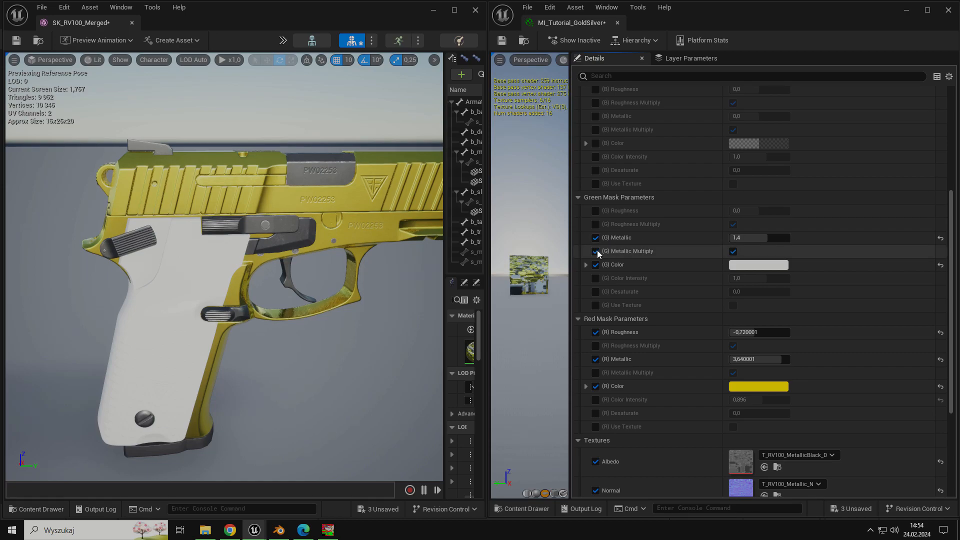
pyautogui.click(729, 251)
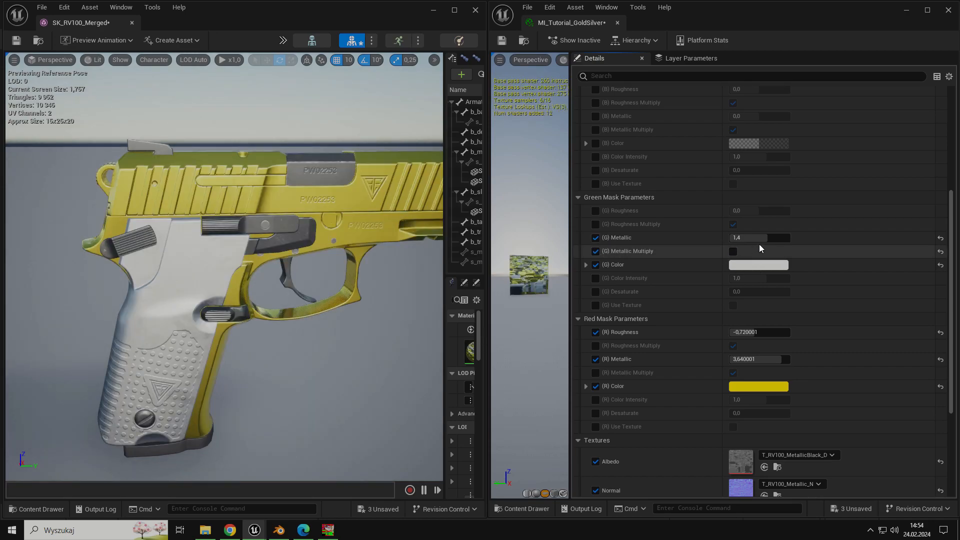
pyautogui.moveTo(767, 238)
pyautogui.mouseDown()
pyautogui.moveTo(744, 238)
pyautogui.moveTo(777, 238)
pyautogui.mouseUp()
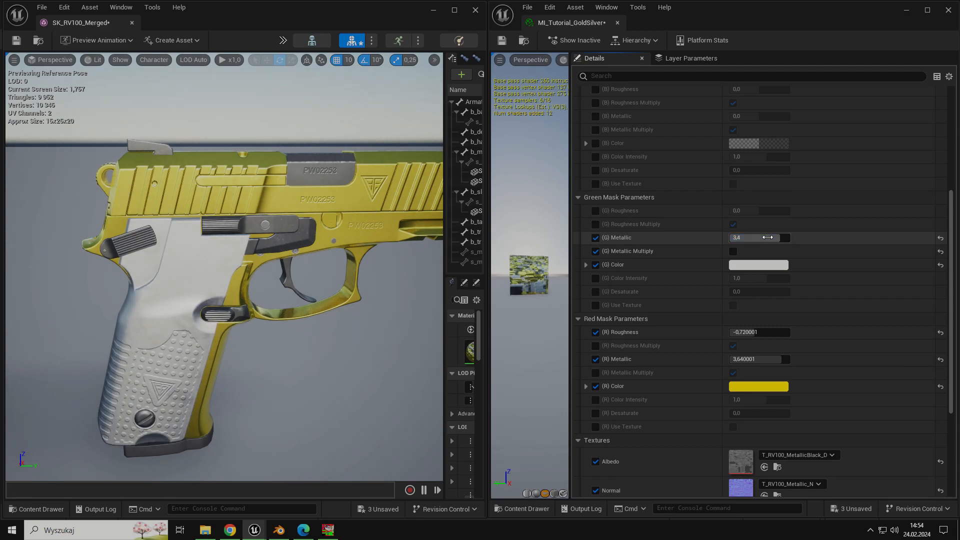
# - Change the green mask's Color from light grey to a bright blue for the pistol's grip
pyautogui.click(766, 264)
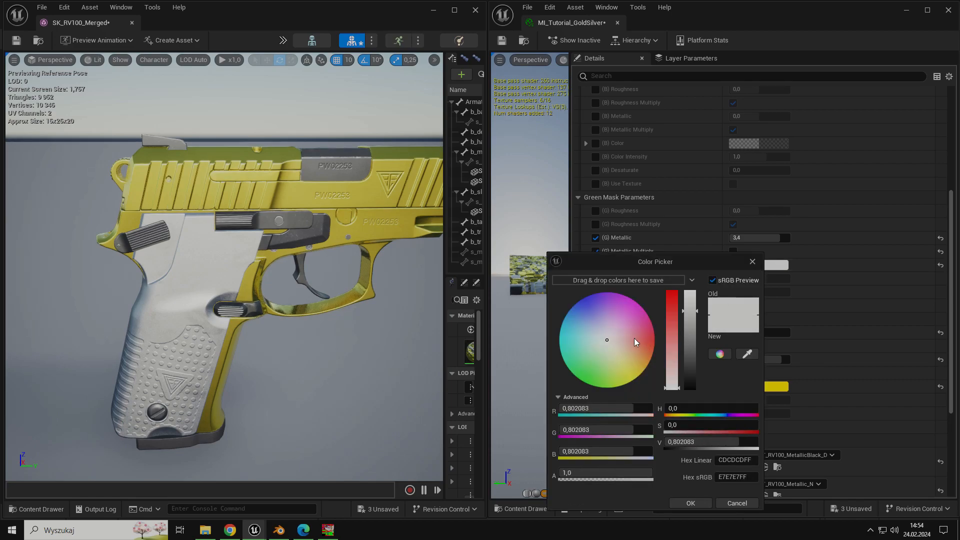
pyautogui.moveTo(624, 340)
pyautogui.mouseDown()
pyautogui.moveTo(596, 318)
pyautogui.moveTo(596, 303)
pyautogui.moveTo(565, 314)
pyautogui.moveTo(650, 360)
pyautogui.moveTo(674, 340)
pyautogui.moveTo(598, 299)
pyautogui.moveTo(561, 303)
pyautogui.mouseUp()
pyautogui.moveTo(690, 311)
pyautogui.mouseDown()
pyautogui.moveTo(694, 339)
pyautogui.moveTo(694, 293)
pyautogui.mouseUp()
pyautogui.moveTo(672, 295)
pyautogui.mouseDown()
pyautogui.moveTo(670, 312)
pyautogui.moveTo(670, 297)
pyautogui.mouseUp()
pyautogui.moveTo(325, 280)
pyautogui.mouseDown(button='right')
pyautogui.moveTo(354, 300)
pyautogui.moveTo(350, 275)
pyautogui.moveTo(320, 269)
pyautogui.mouseUp(button='right')
pyautogui.click(691, 502)
# - Override the green mask's Roughness to about 0.32 and inspect the blue grip from several angles
pyautogui.click(595, 211)
pyautogui.moveTo(759, 211); pyautogui.dragTo(754, 211)
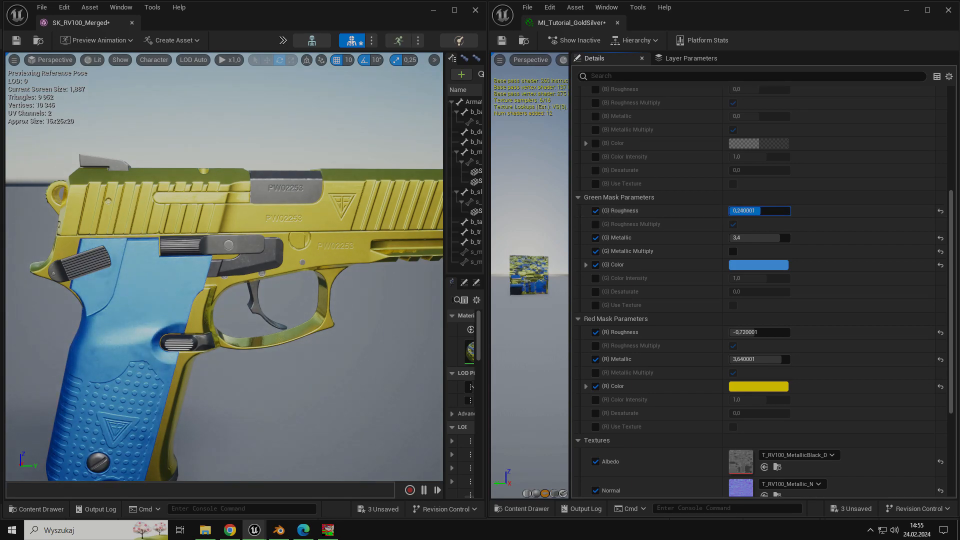
pyautogui.click(594, 211)
pyautogui.moveTo(299, 250); pyautogui.dragTo(375, 260, button='right')
pyautogui.keyDown('alt'); pyautogui.moveTo(300, 310); pyautogui.dragTo(172, 329); pyautogui.keyUp('alt')
pyautogui.rightClick(172, 330)
# - Override the blue mask's Color with white, using R, G and B values of 1.0
pyautogui.scroll(5, 603, 279)
pyautogui.click(594, 319)
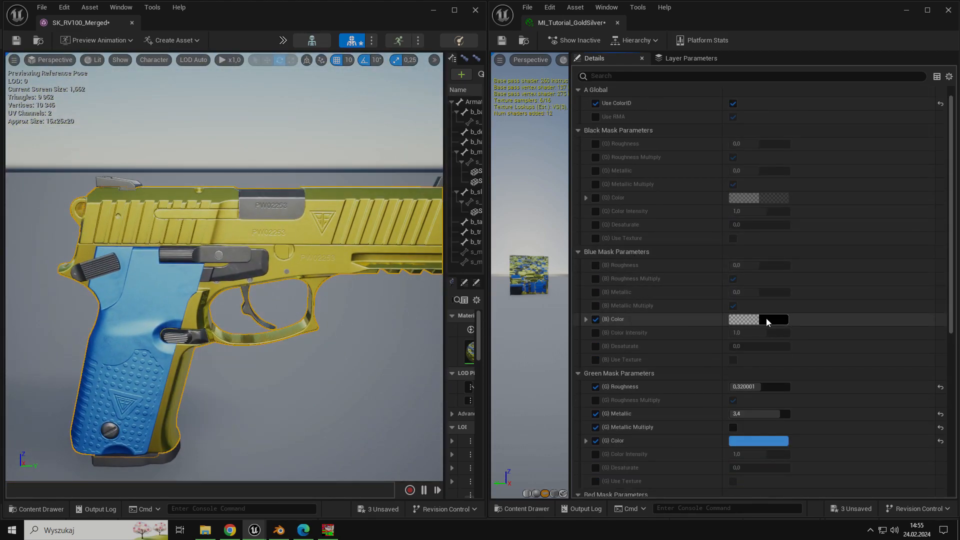
pyautogui.click(765, 319)
pyautogui.moveTo(697, 321); pyautogui.dragTo(698, 316)
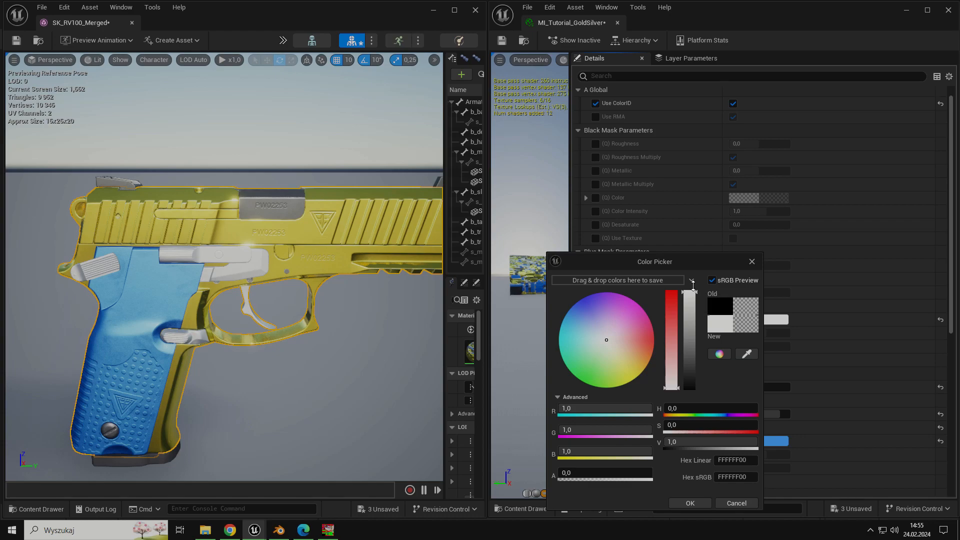
pyautogui.click(690, 503)
# - Override the blue mask's Metallic to 4.36 and Roughness to about 0.08, and check the small parts on both sides
pyautogui.moveTo(775, 292); pyautogui.dragTo(764, 265)
pyautogui.scroll(5, 224, 270)
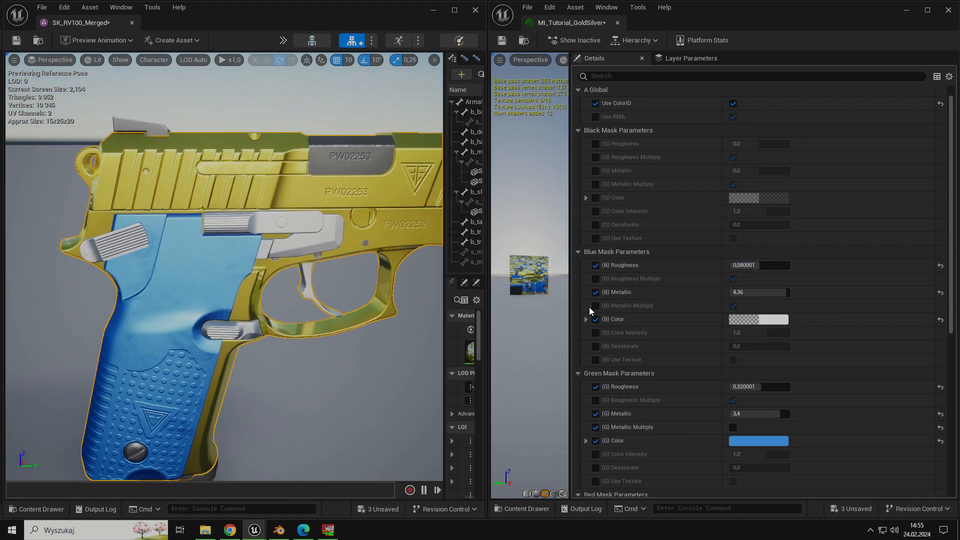
pyautogui.click(749, 319)
pyautogui.click(693, 502)
pyautogui.keyDown('alt'); pyautogui.moveTo(299, 362); pyautogui.dragTo(100, 362); pyautogui.keyUp('alt')
pyautogui.moveTo(240, 319); pyautogui.dragTo(252, 320, button='right')
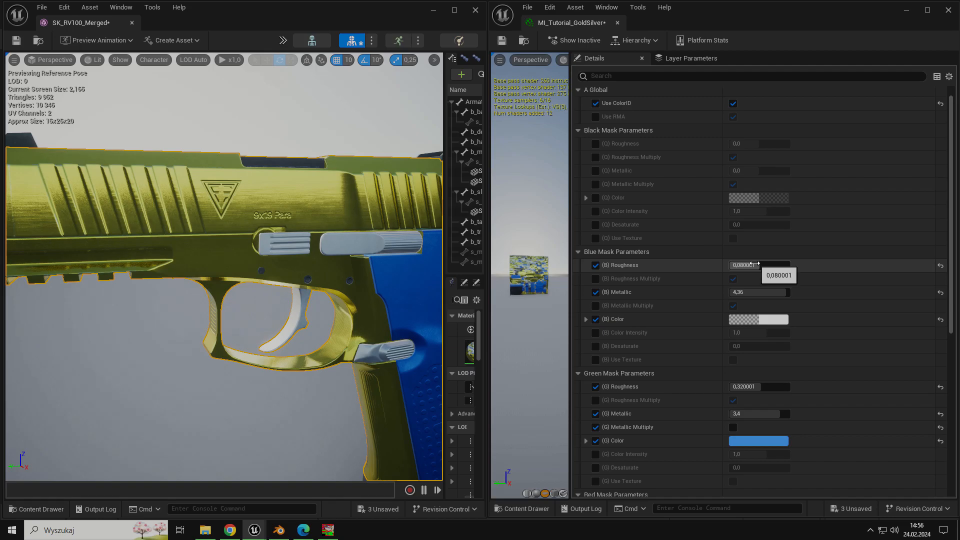
# - Lower the blue mask's Roughness a little further and inspect the silver parts around the pistol
pyautogui.moveTo(757, 266); pyautogui.dragTo(745, 266)
pyautogui.keyDown('alt'); pyautogui.moveTo(300, 320); pyautogui.dragTo(124, 320); pyautogui.keyUp('alt')
pyautogui.moveTo(280, 332)
pyautogui.mouseDown(button='right')
pyautogui.moveTo(277, 369)
pyautogui.moveTo(240, 400)
pyautogui.moveTo(280, 325)
pyautogui.moveTo(292, 332)
pyautogui.mouseUp(button='right')
pyautogui.moveTo(337, 269); pyautogui.dragTo(380, 280, button='right')
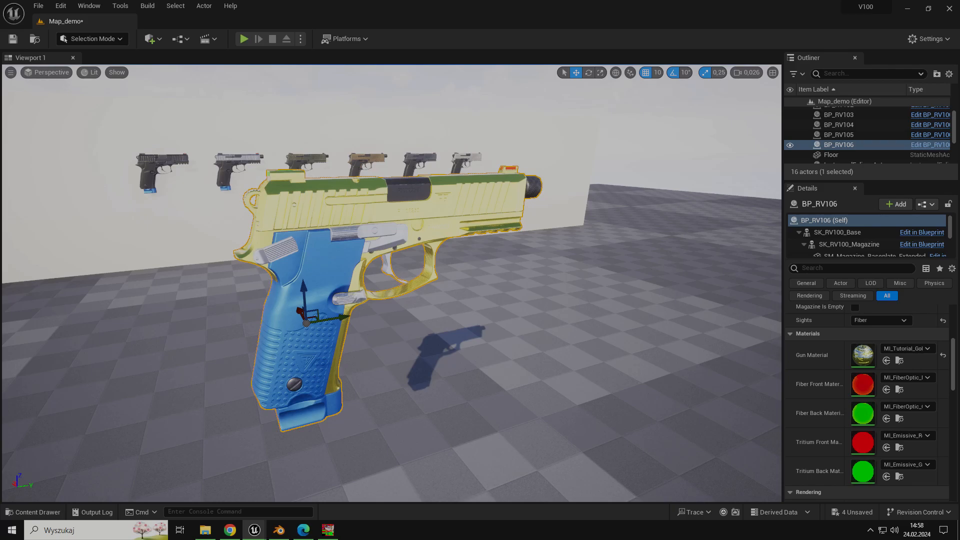
# - Rotate the BP_RV106 pistol in the Map_demo level to show its other side
pyautogui.moveTo(392, 283); pyautogui.dragTo(150, 230, button='right')
pyautogui.press('e')
pyautogui.moveTo(385, 270); pyautogui.dragTo(470, 270)
pyautogui.moveTo(470, 270); pyautogui.dragTo(574, 280, button='right')
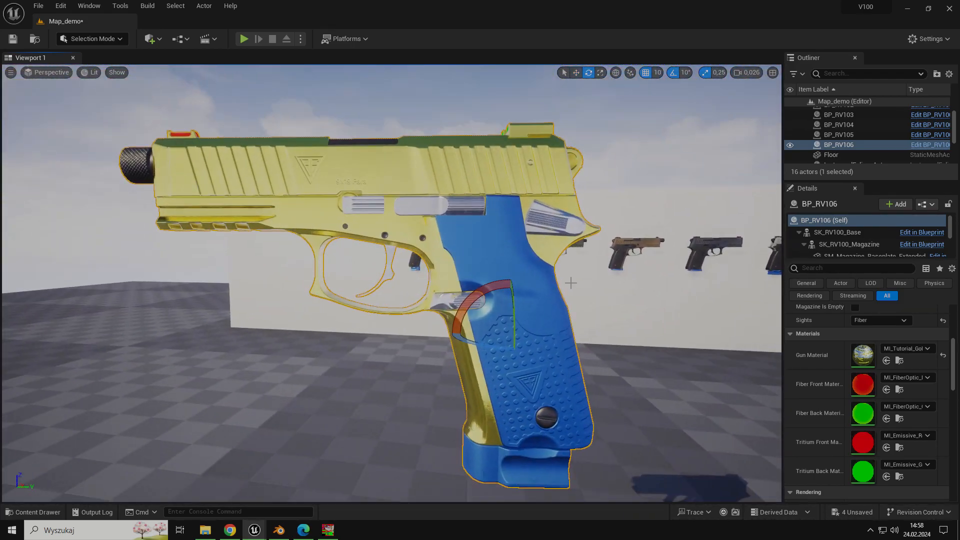
pyautogui.press('w')
pyautogui.scroll(4, 853, 378)
pyautogui.click(870, 379)
pyautogui.click(876, 391)
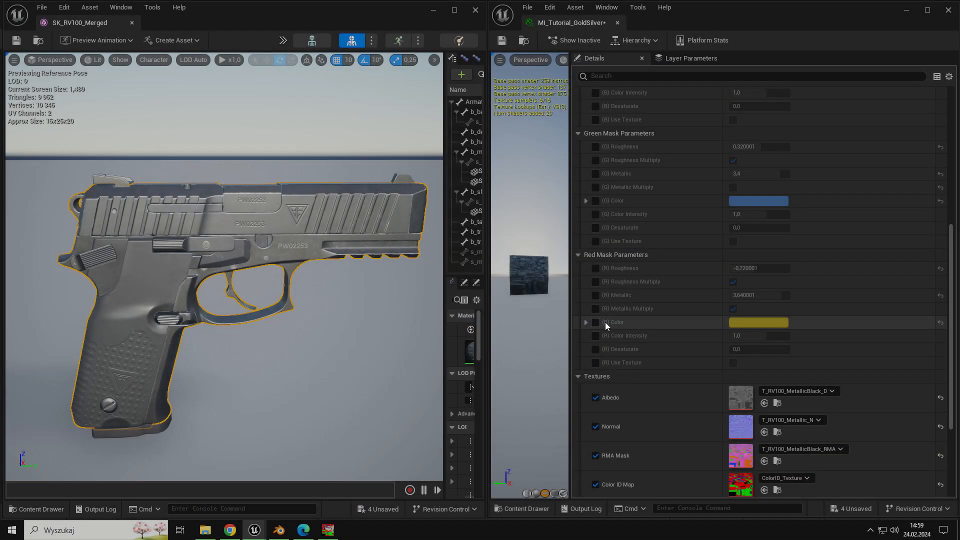
# - Enable the red mask's Color override again in MI_Tutorial_GoldSilver and desaturate the color to pure white
pyautogui.click(600, 322)
pyautogui.click(752, 322)
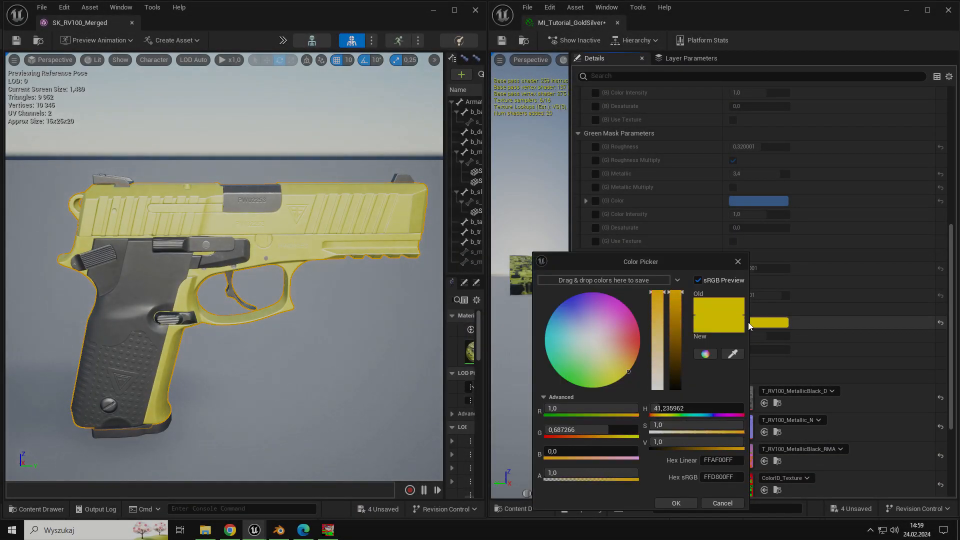
pyautogui.moveTo(658, 345); pyautogui.dragTo(660, 380)
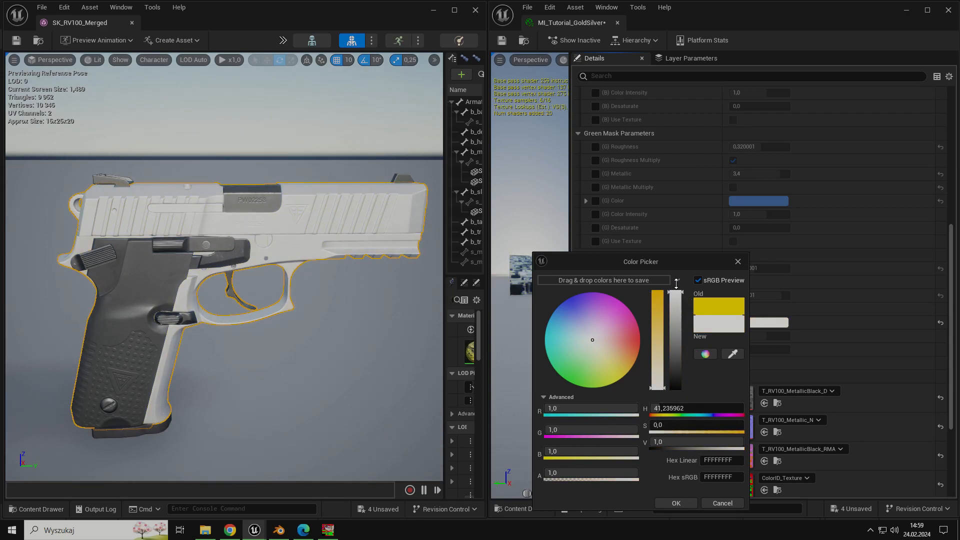
pyautogui.click(673, 502)
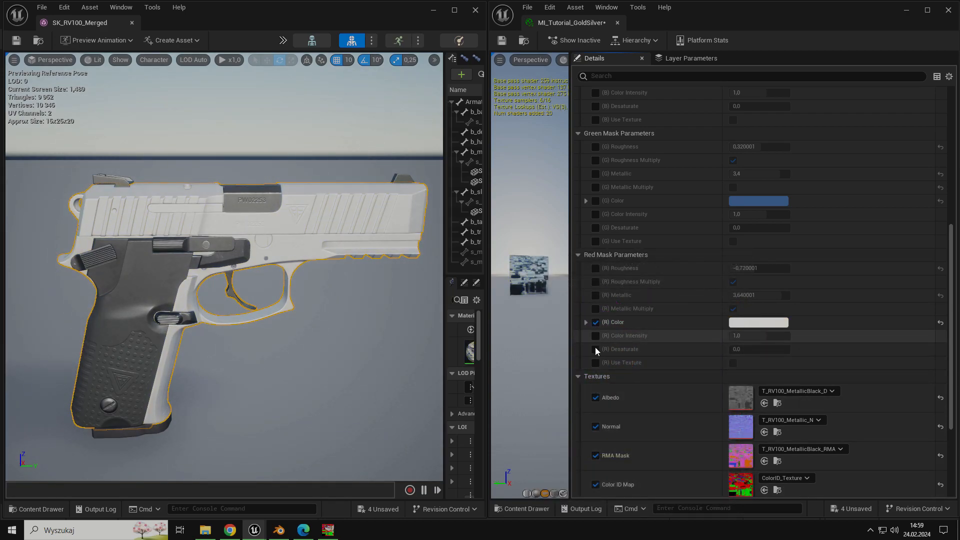
# - Enable the red mask's texture, assign T_Camo_Vietnam_Vietnam, and inspect the camouflage along the slide and frame
pyautogui.click(594, 362)
pyautogui.click(732, 363)
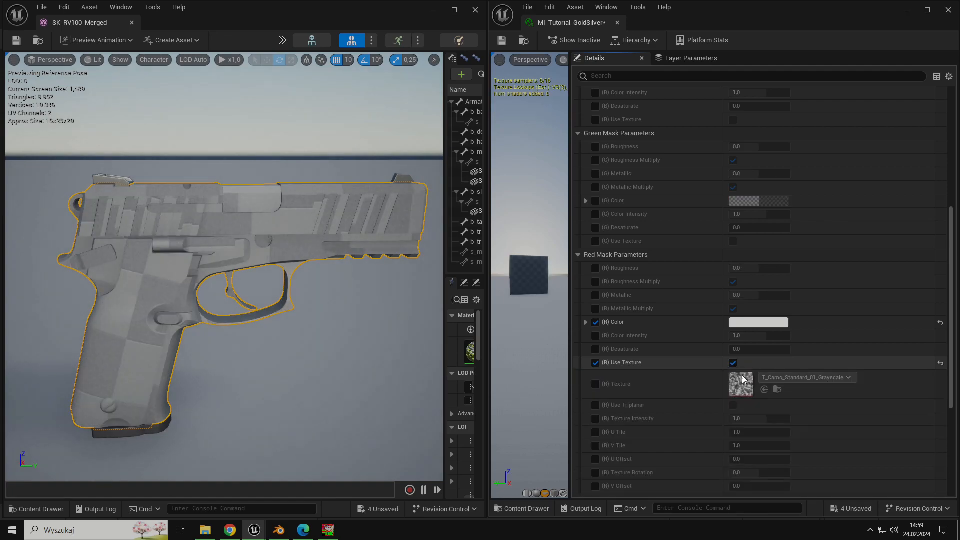
pyautogui.click(788, 377)
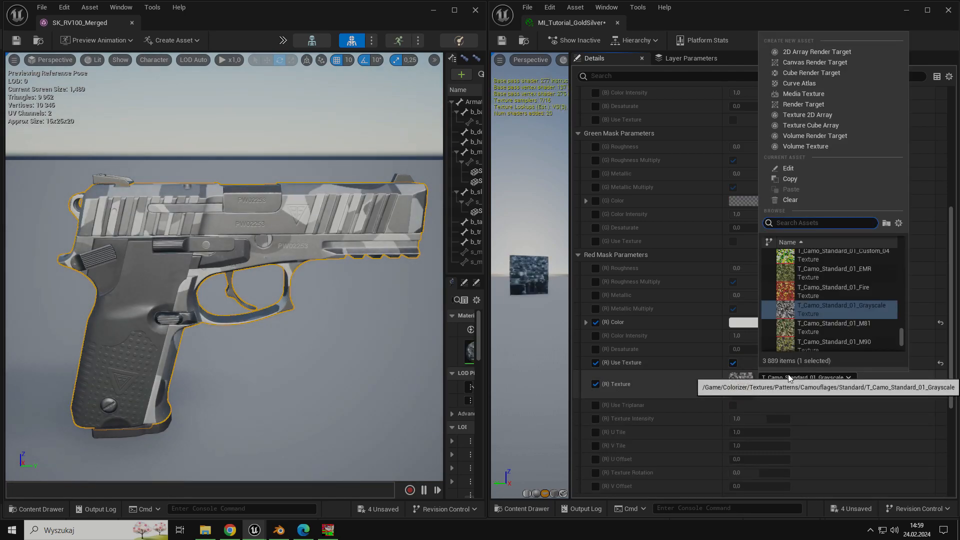
pyautogui.write('vietnam')
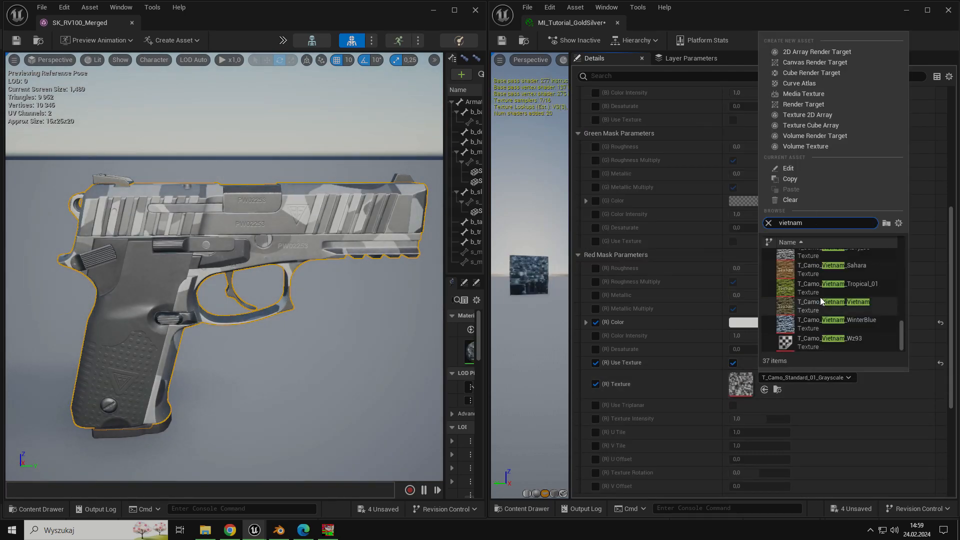
pyautogui.click(830, 302)
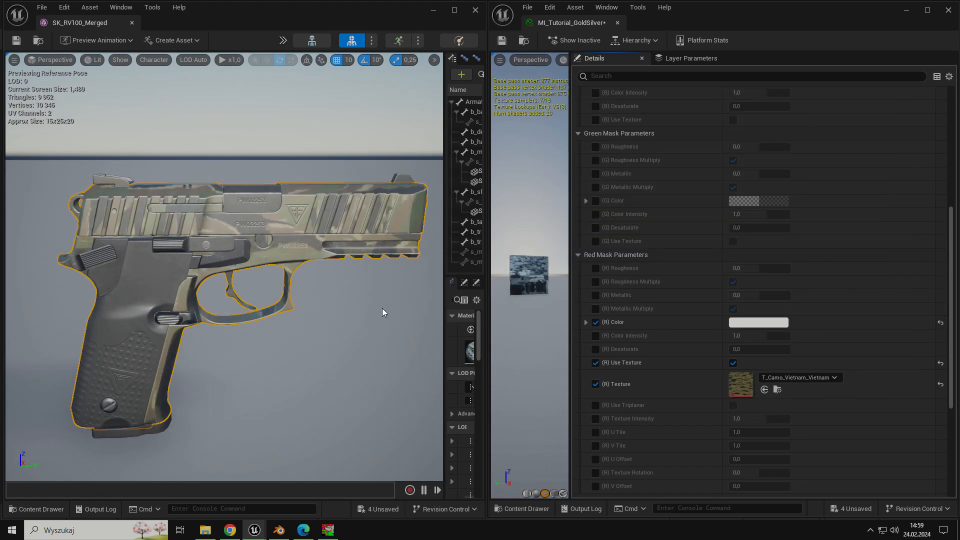
pyautogui.scroll(3, 339, 307)
pyautogui.scroll(3, 339, 307)
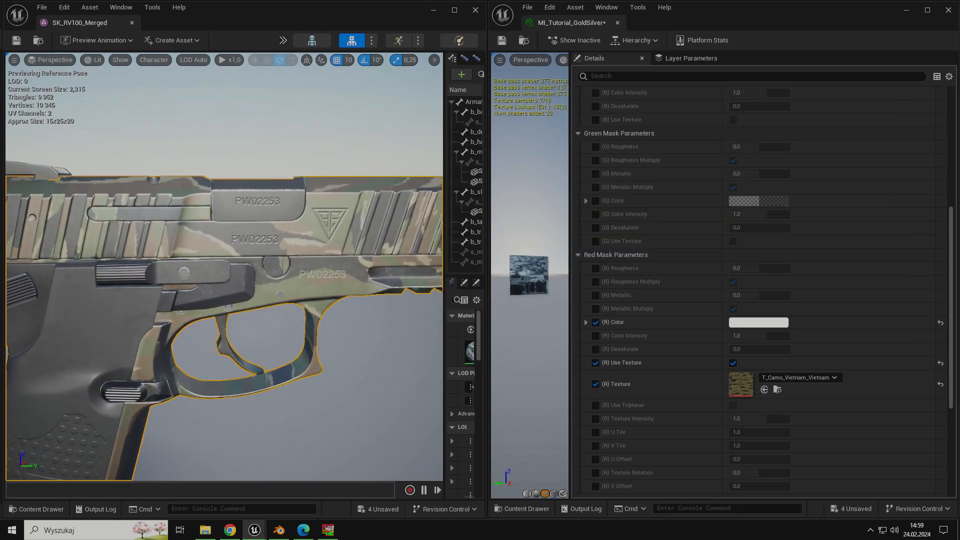
pyautogui.scroll(-4, 338, 307)
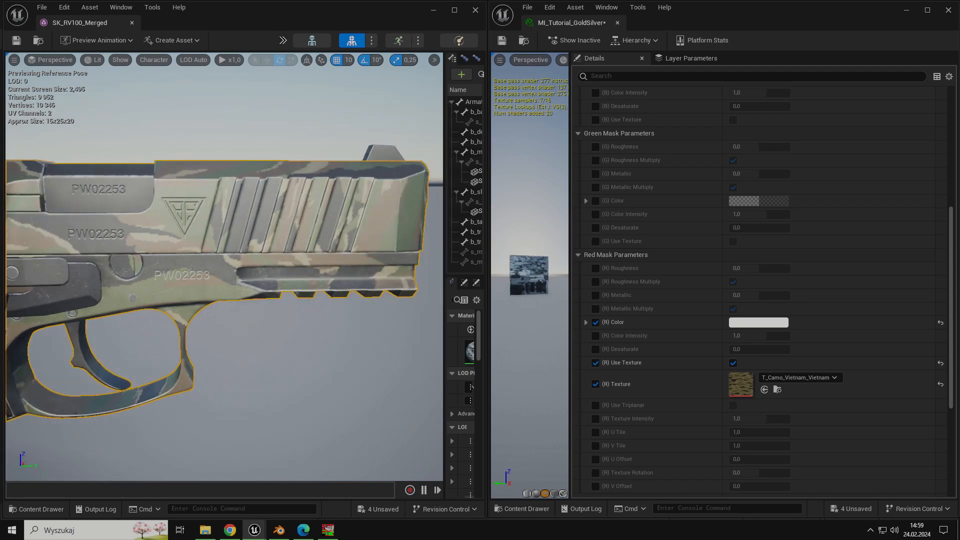
pyautogui.scroll(-2, 377, 305)
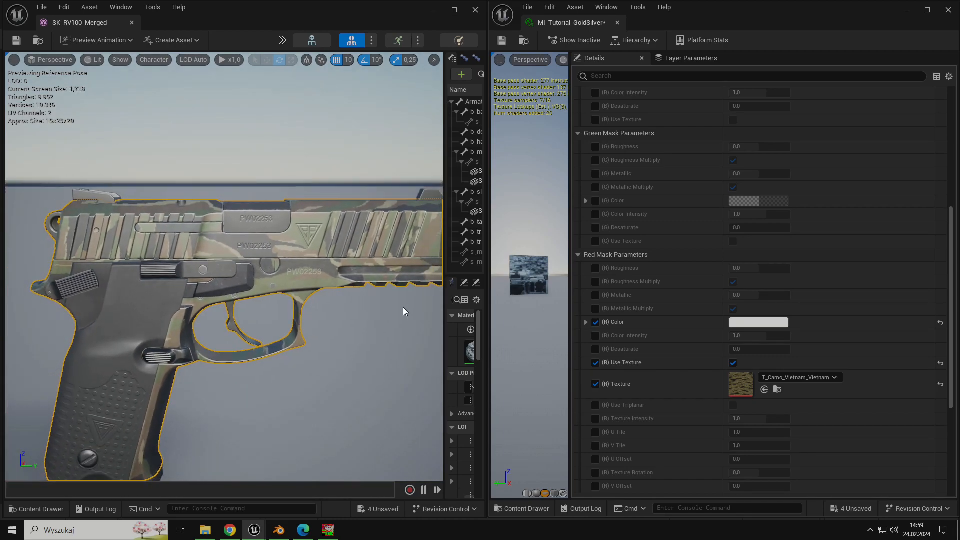
# - Try tiling the red mask's camouflage with U Tile and V Tile at 2 and check the pattern on the pistol
pyautogui.scroll(-1, 594, 397)
pyautogui.click(595, 400)
pyautogui.click(595, 414)
pyautogui.click(747, 403)
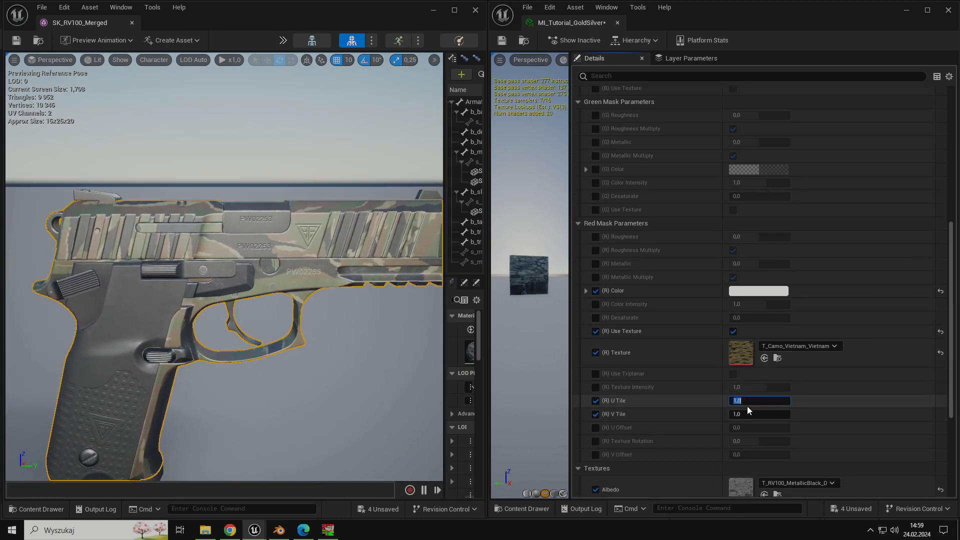
pyautogui.write('2')
pyautogui.click(747, 413)
pyautogui.write('2')
pyautogui.press('Return')
pyautogui.scroll(4, 388, 372)
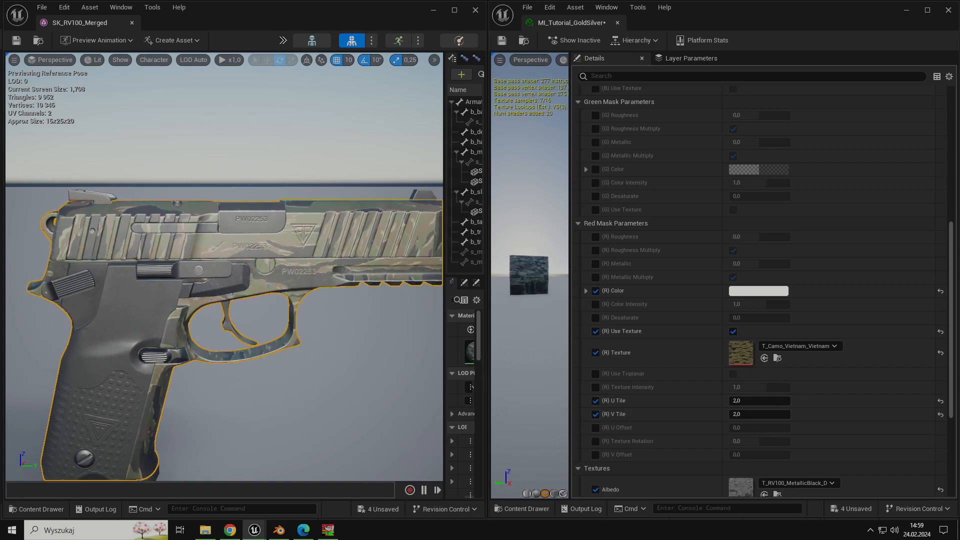
pyautogui.keyDown('alt'); pyautogui.moveTo(388, 373); pyautogui.dragTo(130, 367); pyautogui.keyUp('alt')
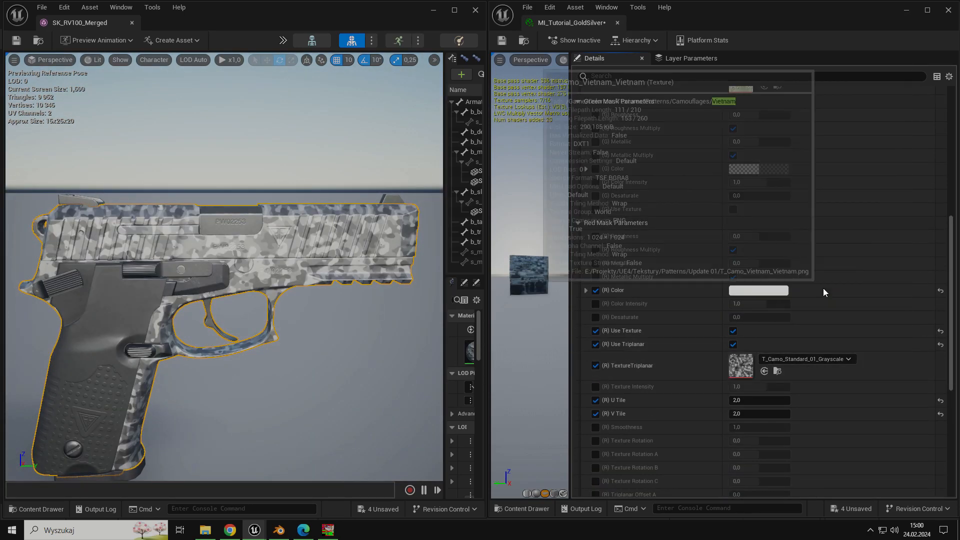
# - Turn off the red mask's U and V Tile overrides and assign T_RV100_ColorPainted_N and T_RV100_ColorPainted_RMA as Normal and RMA Mask textures
pyautogui.click(595, 400)
pyautogui.click(595, 413)
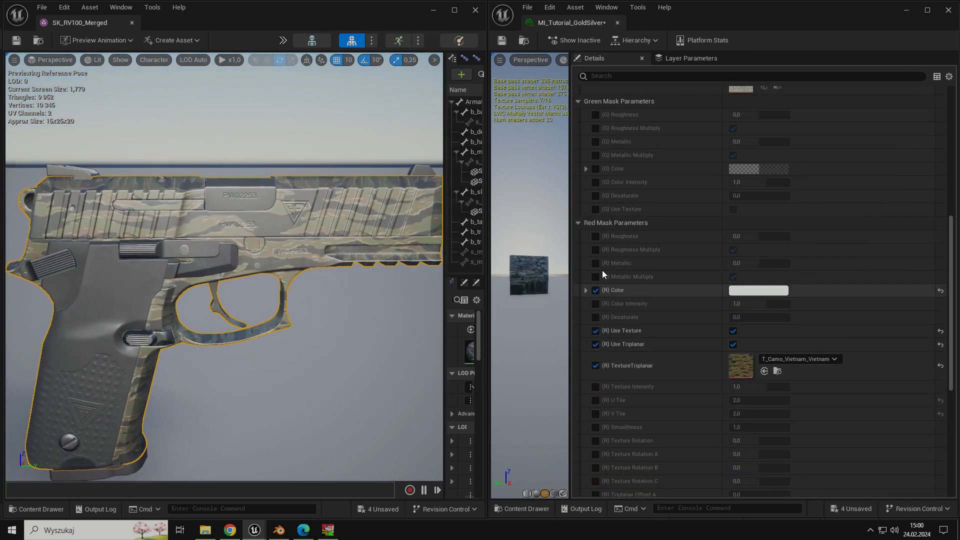
pyautogui.scroll(-8, 800, 260)
pyautogui.click(799, 278)
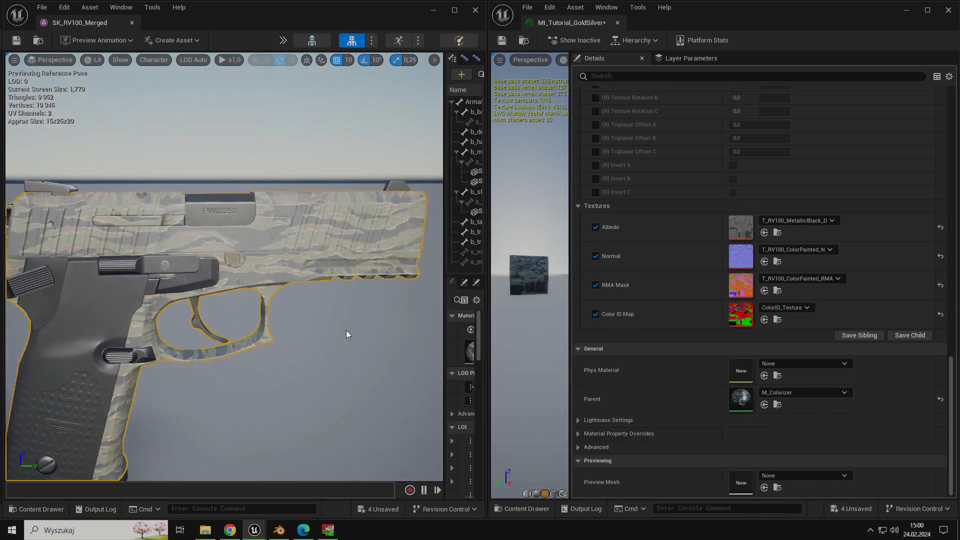
# - Try a Metallic override on the red mask and enable its Texture Intensity override at about 1.1
pyautogui.scroll(10, 594, 221)
pyautogui.click(594, 229)
pyautogui.moveTo(750, 229)
pyautogui.mouseDown()
pyautogui.moveTo(770, 229)
pyautogui.moveTo(740, 229)
pyautogui.mouseUp()
pyautogui.click(595, 229)
pyautogui.moveTo(358, 295); pyautogui.dragTo(345, 330, button='right')
pyautogui.click(595, 353)
pyautogui.scroll(2, 353, 335)
# - Set the RMA Mask texture back to T_RV100_MetallicBlack_RMA
pyautogui.scroll(-6, 808, 301)
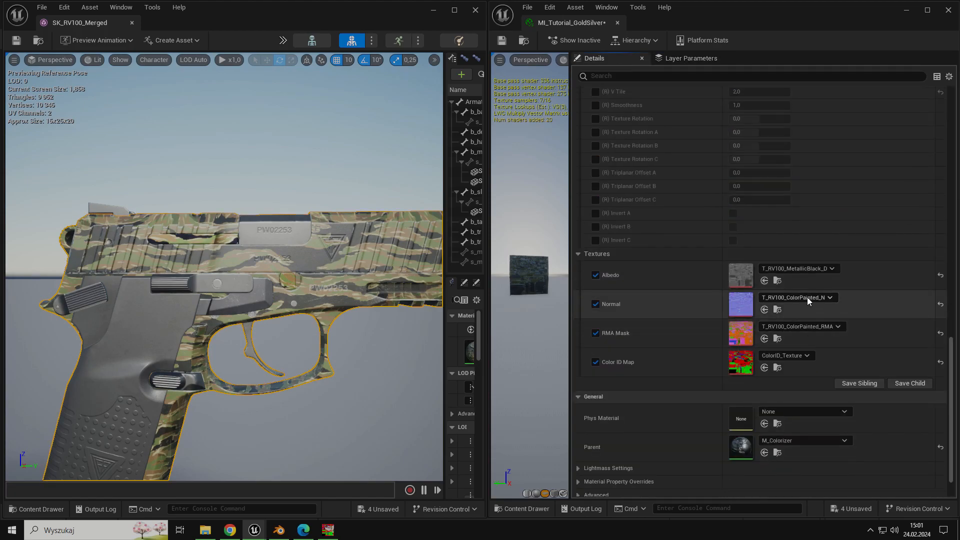
pyautogui.click(784, 356)
pyautogui.write('color')
pyautogui.scroll(2, 673, 426)
pyautogui.click(672, 425)
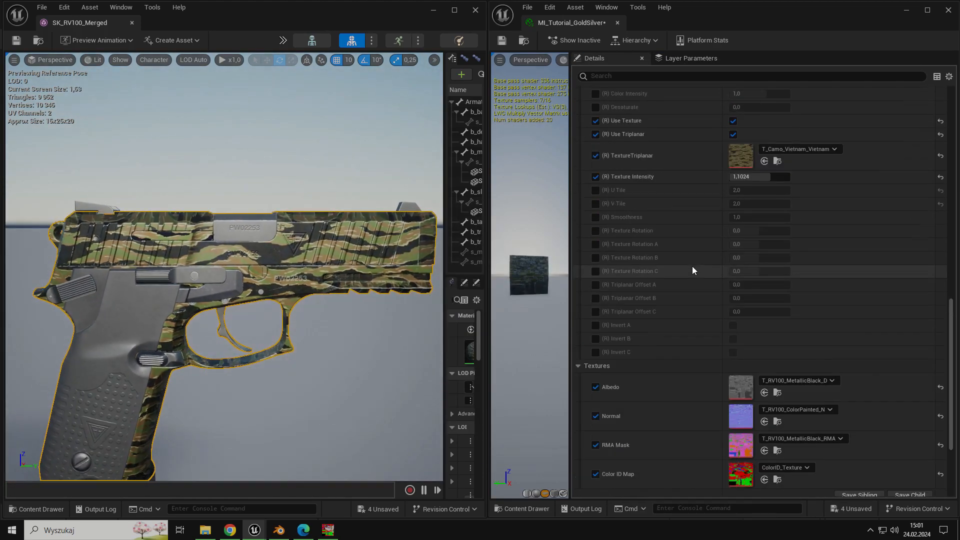
# - Adjust the red mask's Metallic to -0.48 and its Texture Intensity to 1.1408
pyautogui.scroll(5, 691, 266)
pyautogui.moveTo(745, 285); pyautogui.dragTo(757, 284)
pyautogui.moveTo(769, 408); pyautogui.dragTo(772, 409)
pyautogui.scroll(3, 225, 267)
pyautogui.moveTo(225, 267)
pyautogui.mouseDown(button='right')
pyautogui.moveTo(225, 300)
pyautogui.moveTo(225, 270)
pyautogui.mouseUp(button='right')
pyautogui.scroll(-2, 225, 269)
# - Try a Roughness override on the red mask and inspect the camouflage on the slide from another angle
pyautogui.click(595, 258)
pyautogui.moveTo(754, 258); pyautogui.dragTo(756, 285)
pyautogui.click(595, 258)
pyautogui.scroll(3, 225, 270)
pyautogui.moveTo(225, 270); pyautogui.dragTo(200, 268, button='middle')
pyautogui.keyDown('alt'); pyautogui.moveTo(200, 268); pyautogui.dragTo(302, 270); pyautogui.keyUp('alt')
pyautogui.scroll(-7, 656, 318)
pyautogui.scroll(-3, 656, 322)
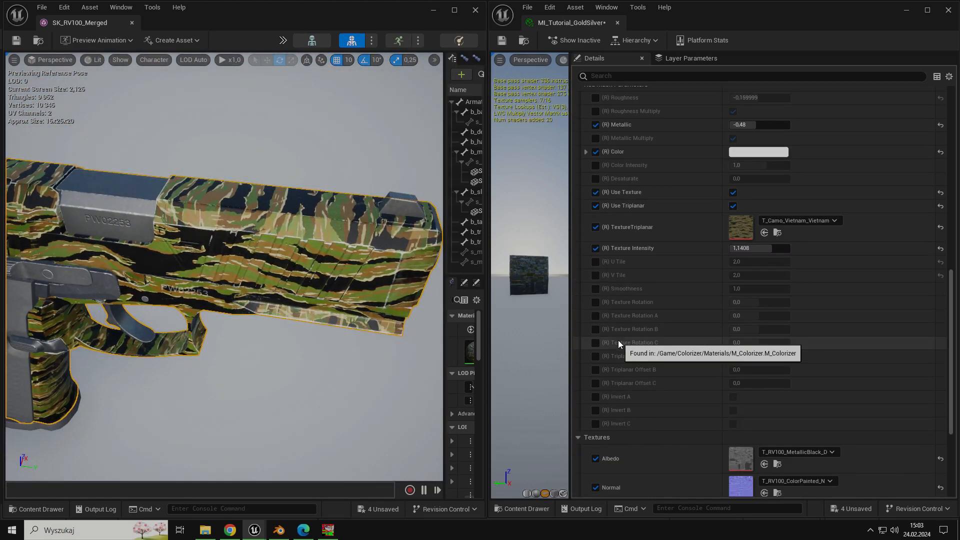
# - Override the red mask's Smoothness, compare it with the override off, and raise it to about 26.67
pyautogui.click(594, 289)
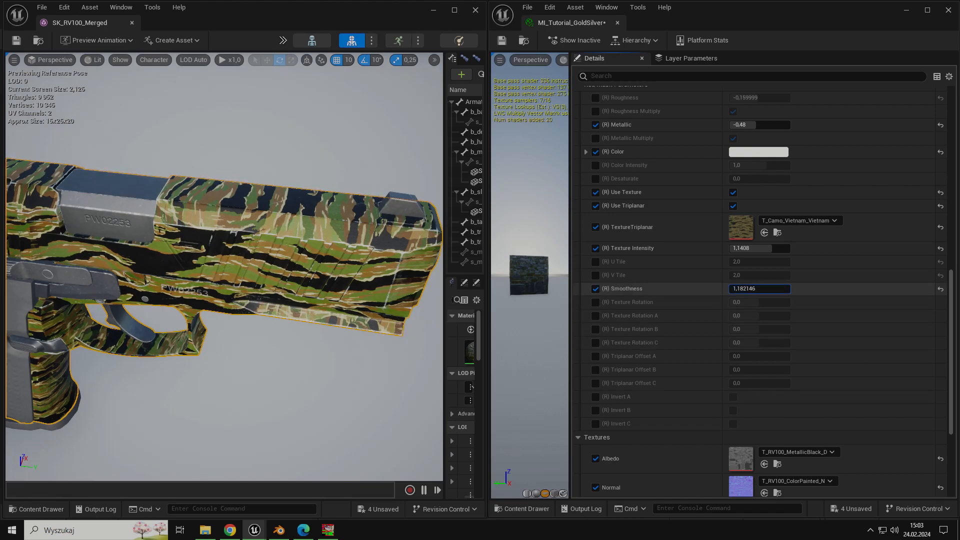
pyautogui.moveTo(759, 288); pyautogui.dragTo(790, 289)
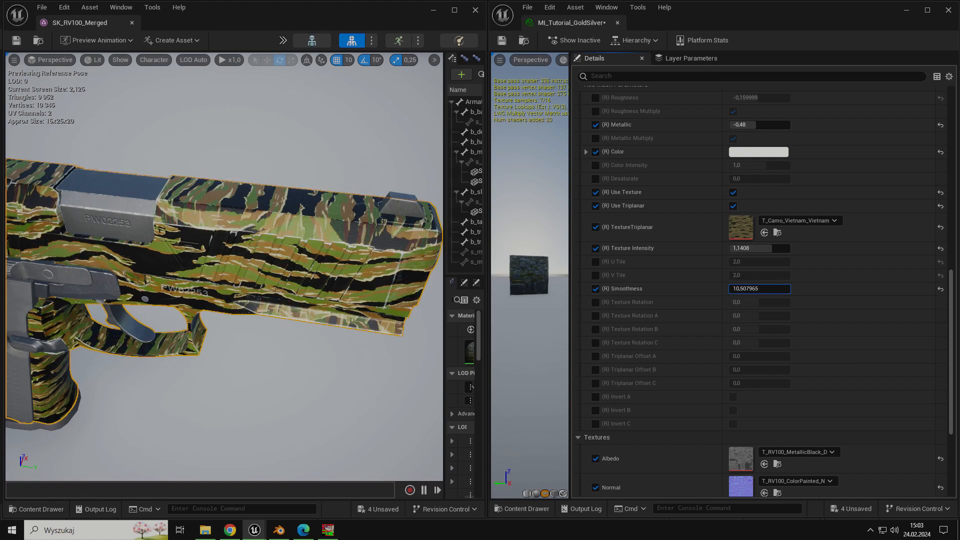
pyautogui.click(595, 289)
pyautogui.click(595, 289)
pyautogui.moveTo(760, 288); pyautogui.dragTo(775, 288)
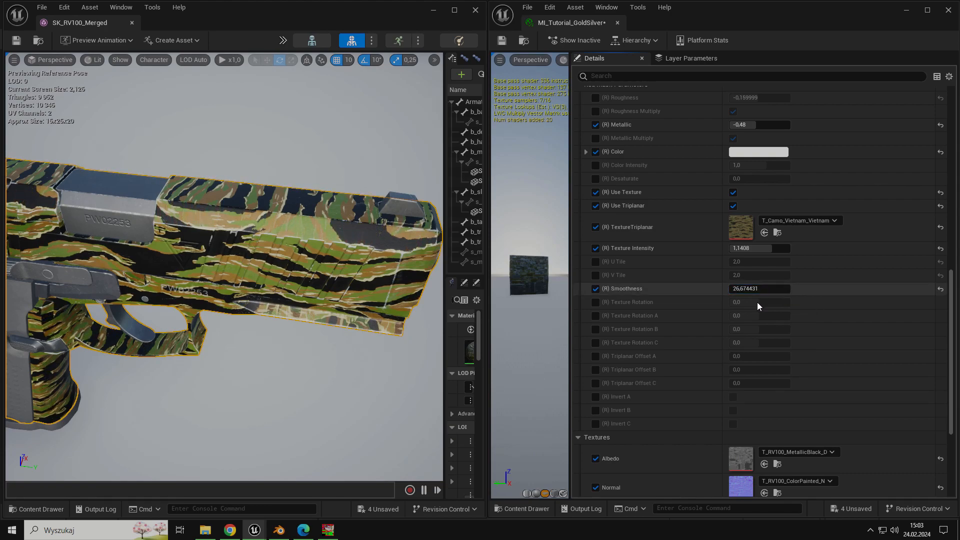
# - Try overriding the red mask's Texture Rotation A and Texture Rotation B with 90 degrees
pyautogui.click(594, 356)
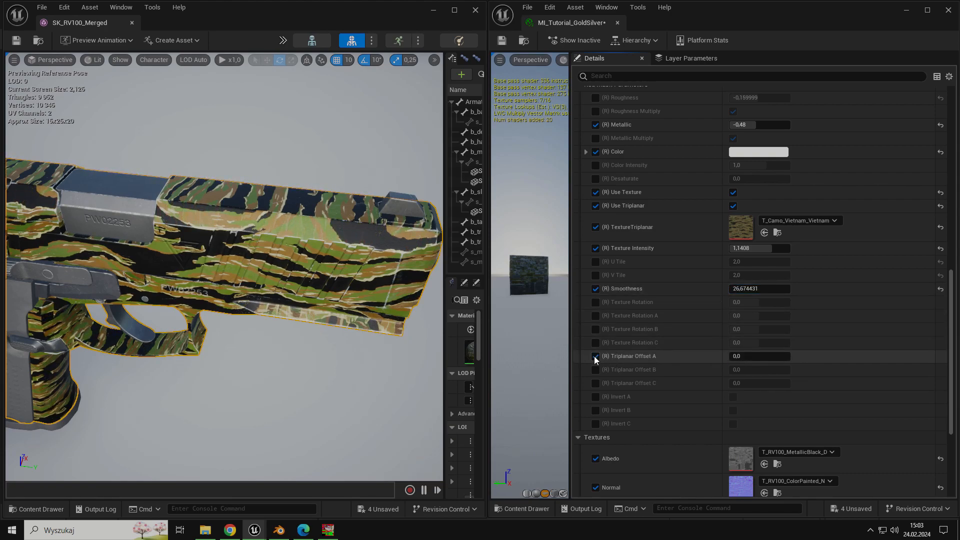
pyautogui.click(594, 356)
pyautogui.click(595, 315)
pyautogui.click(754, 315)
pyautogui.write('90')
pyautogui.click(595, 316)
pyautogui.click(595, 329)
pyautogui.click(759, 330)
pyautogui.write('90')
# - Override the red mask's Texture Rotation C with 90 degrees and check the top of the slide
pyautogui.click(595, 343)
pyautogui.click(750, 342)
pyautogui.write('90')
pyautogui.press('Return')
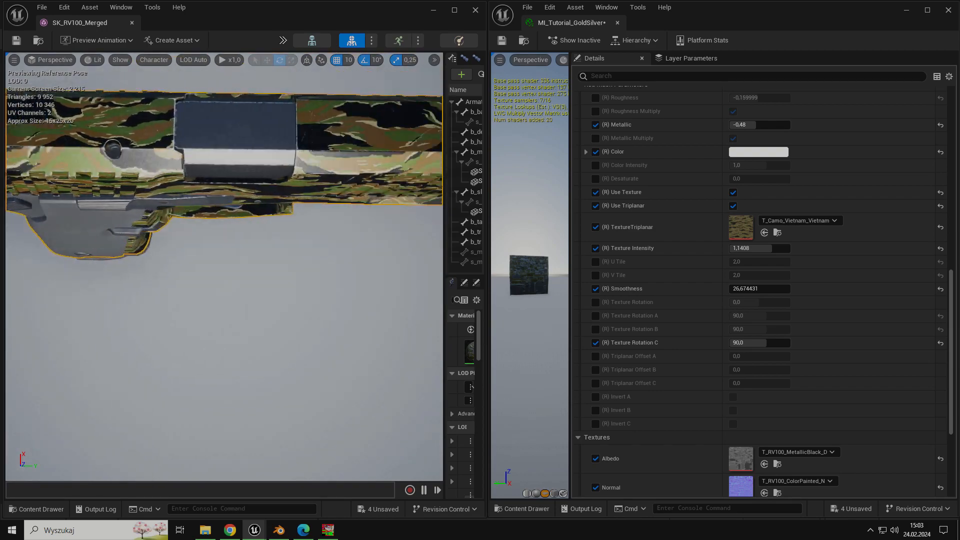
# - Override the red mask's Triplanar Offset A to -0.648 and Triplanar Offset C to 0.36, leaving Offset B off after trying it
pyautogui.click(595, 356)
pyautogui.click(760, 355)
pyautogui.moveTo(760, 356); pyautogui.dragTo(750, 356)
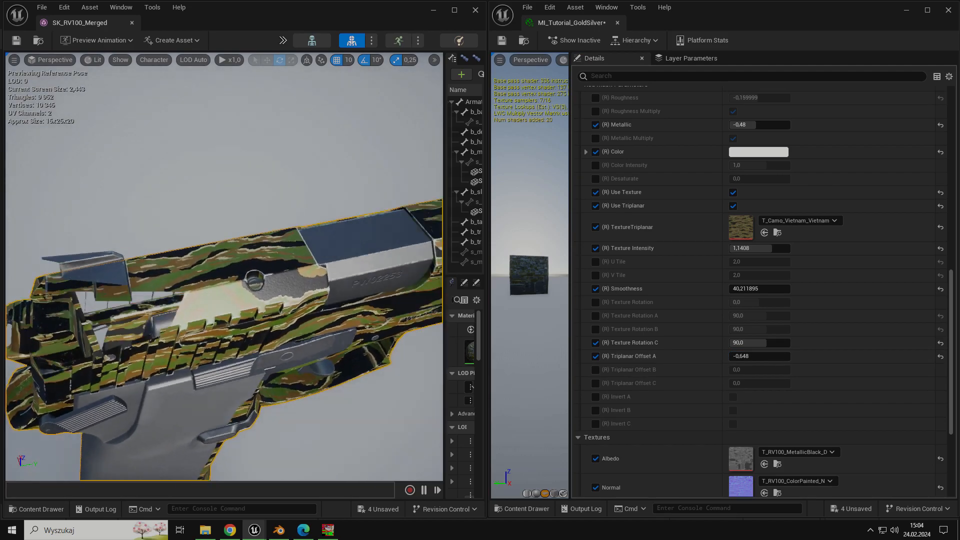
pyautogui.click(595, 370)
pyautogui.moveTo(760, 369); pyautogui.dragTo(783, 383)
pyautogui.click(595, 370)
pyautogui.click(595, 383)
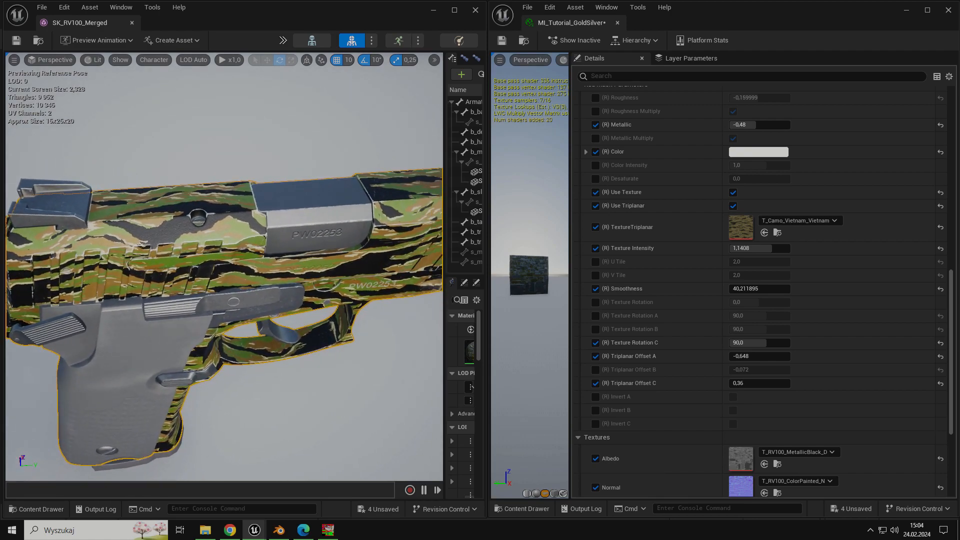
pyautogui.moveTo(224, 267)
pyautogui.mouseDown(button='right')
pyautogui.moveTo(117, 310)
pyautogui.moveTo(295, 265)
pyautogui.moveTo(355, 263)
pyautogui.moveTo(392, 220)
pyautogui.moveTo(213, 265)
pyautogui.moveTo(193, 227)
pyautogui.moveTo(240, 263)
pyautogui.moveTo(220, 270)
pyautogui.moveTo(260, 267)
pyautogui.moveTo(215, 274)
pyautogui.mouseUp(button='right')
# - Override the green mask's Color with a dark olive green for the grip
pyautogui.scroll(10, 649, 285)
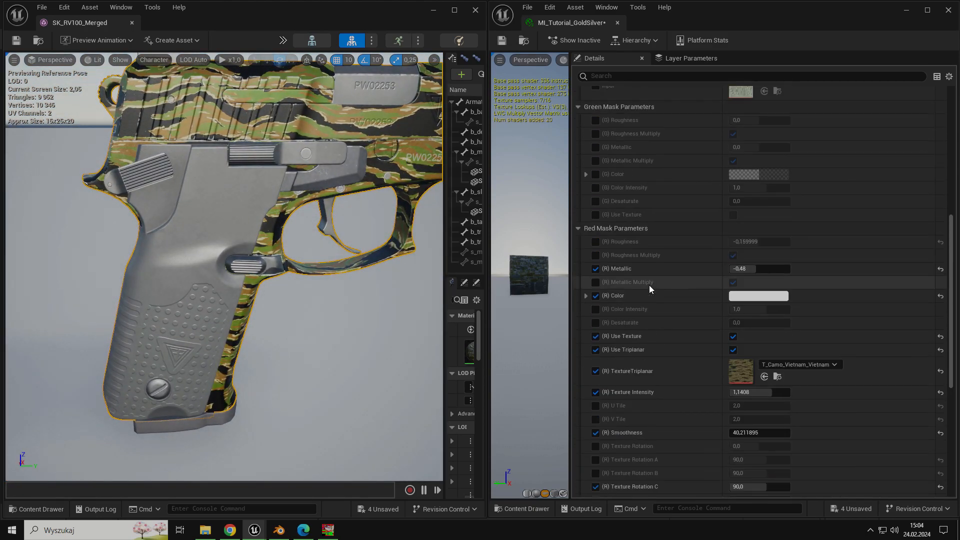
pyautogui.click(595, 303)
pyautogui.click(760, 302)
pyautogui.moveTo(687, 350); pyautogui.dragTo(688, 290)
pyautogui.moveTo(606, 341); pyautogui.dragTo(693, 381)
pyautogui.click(745, 353)
pyautogui.click(688, 502)
# - Try overriding the green mask's Roughness to 1.12 and Desaturate to -0.192
pyautogui.click(595, 249)
pyautogui.moveTo(749, 248); pyautogui.dragTo(770, 248)
pyautogui.click(595, 248)
pyautogui.click(594, 329)
pyautogui.moveTo(753, 329); pyautogui.dragTo(745, 330)
pyautogui.click(595, 330)
# - Change the green mask's Color from green to a dark orange-brown for the grip
pyautogui.click(758, 302)
pyautogui.moveTo(688, 382); pyautogui.dragTo(689, 384)
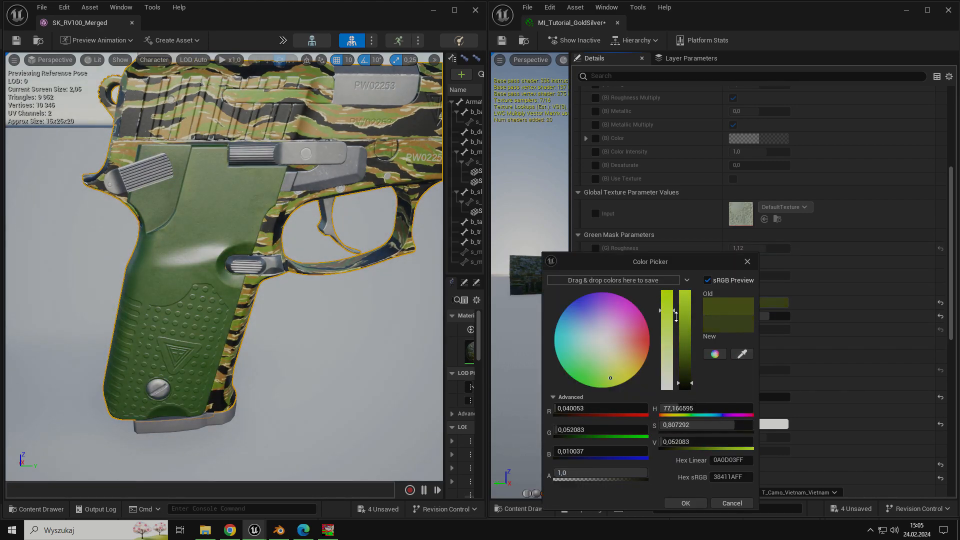
pyautogui.click(630, 358)
pyautogui.moveTo(625, 353); pyautogui.dragTo(610, 372)
pyautogui.moveTo(684, 383); pyautogui.dragTo(685, 355)
pyautogui.click(635, 357)
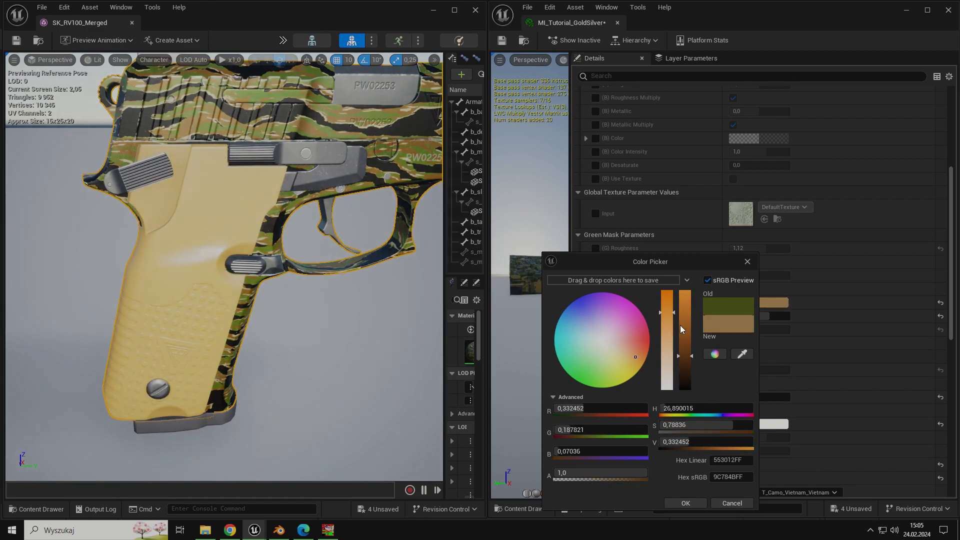
pyautogui.click(688, 380)
pyautogui.click(685, 382)
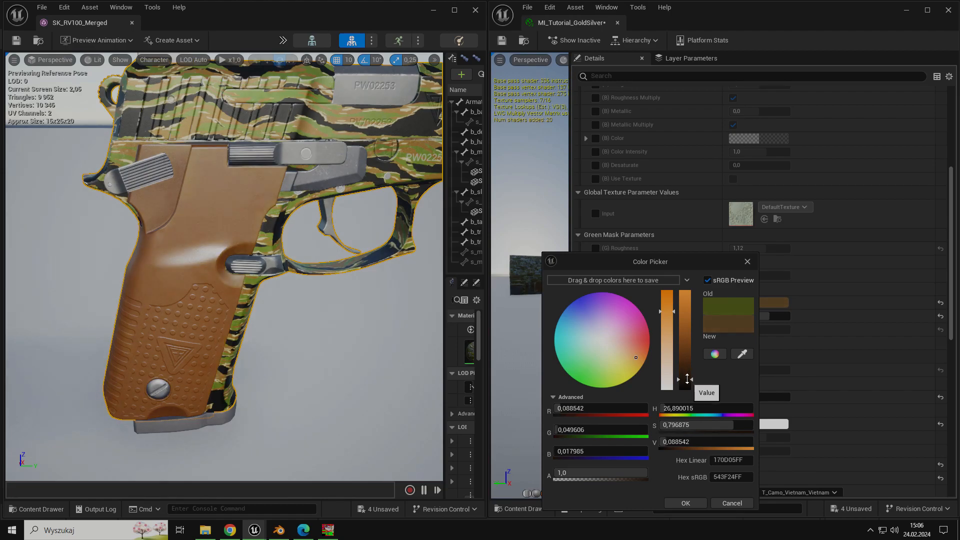
pyautogui.click(687, 377)
pyautogui.click(685, 502)
# - Set the green mask's Color Intensity to 1.0768 and override its Roughness at 1.12
pyautogui.moveTo(756, 316); pyautogui.dragTo(752, 316)
pyautogui.moveTo(320, 280)
pyautogui.mouseDown(button='right')
pyautogui.moveTo(320, 265)
pyautogui.moveTo(330, 272)
pyautogui.mouseUp(button='right')
pyautogui.click(595, 248)
pyautogui.moveTo(755, 248); pyautogui.dragTo(744, 249)
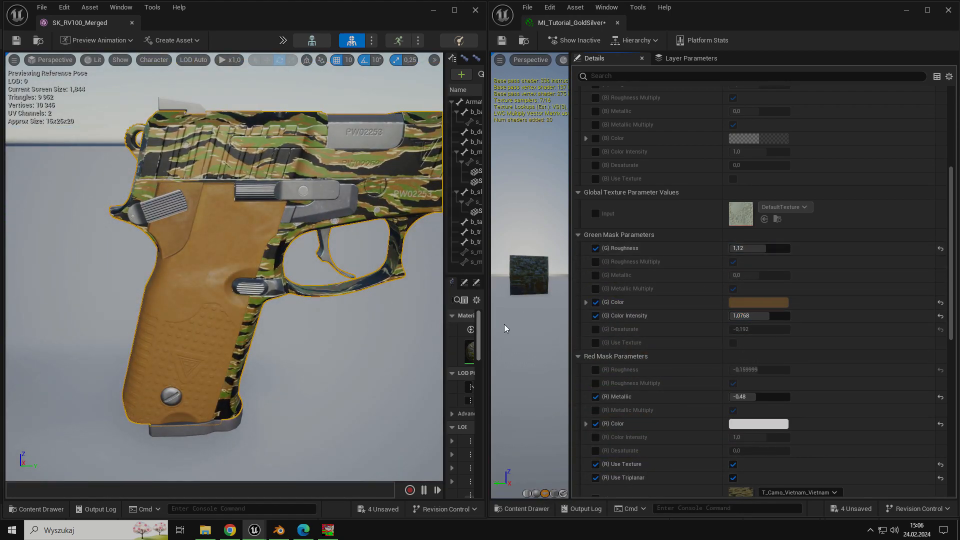
# - Refine the green mask's Color to a more muted, less saturated brown and check the grip
pyautogui.click(759, 303)
pyautogui.click(677, 374)
pyautogui.click(684, 381)
pyautogui.click(684, 378)
pyautogui.click(694, 503)
pyautogui.moveTo(320, 280); pyautogui.dragTo(285, 265, button='right')
pyautogui.scroll(-1, 714, 309)
# - Override the blue mask's Color with a muted green for the small metal parts
pyautogui.scroll(13, 666, 301)
pyautogui.click(595, 330)
pyautogui.click(768, 332)
pyautogui.click(701, 359)
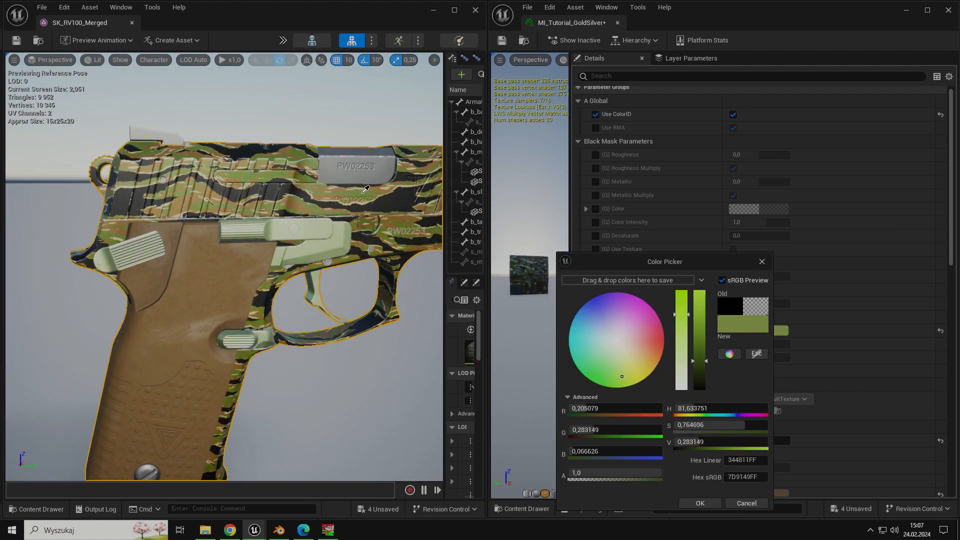
# - Override the blue mask's Metallic to about -1.28 and Color Intensity to 1.0896, and try a Roughness of about 0.16
pyautogui.click(595, 398)
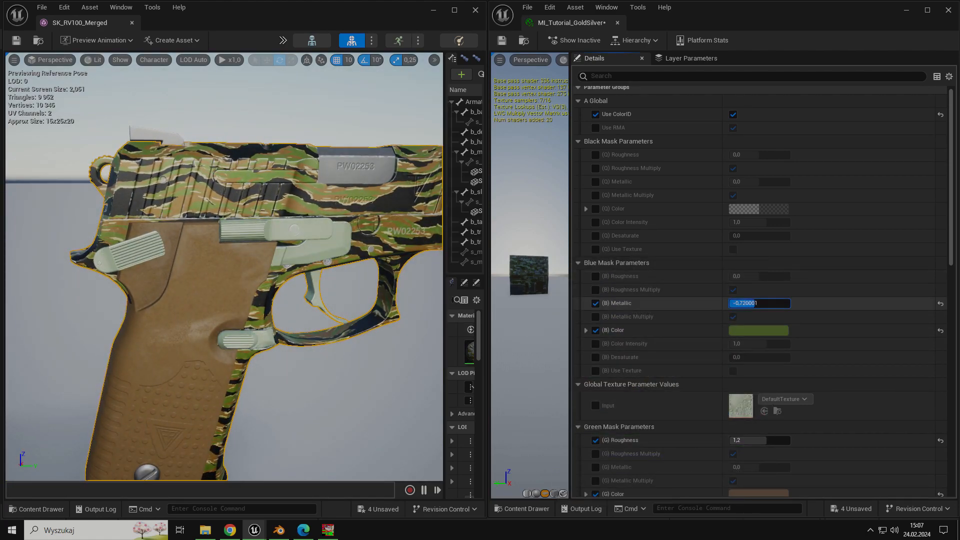
pyautogui.click(595, 276)
pyautogui.moveTo(758, 277); pyautogui.dragTo(751, 276)
pyautogui.moveTo(773, 344); pyautogui.dragTo(769, 344)
pyautogui.moveTo(225, 300)
pyautogui.keyDown('alt'); pyautogui.mouseDown()
pyautogui.moveTo(220, 320)
pyautogui.moveTo(350, 300)
pyautogui.moveTo(224, 299)
pyautogui.mouseUp(); pyautogui.keyUp('alt')
# - Change the blue mask's Color to the dark brown with sRGB hex 3D331B
pyautogui.click(758, 331)
pyautogui.click(664, 503)
pyautogui.click(759, 330)
pyautogui.moveTo(645, 318); pyautogui.dragTo(645, 291)
pyautogui.moveTo(664, 379); pyautogui.dragTo(664, 384)
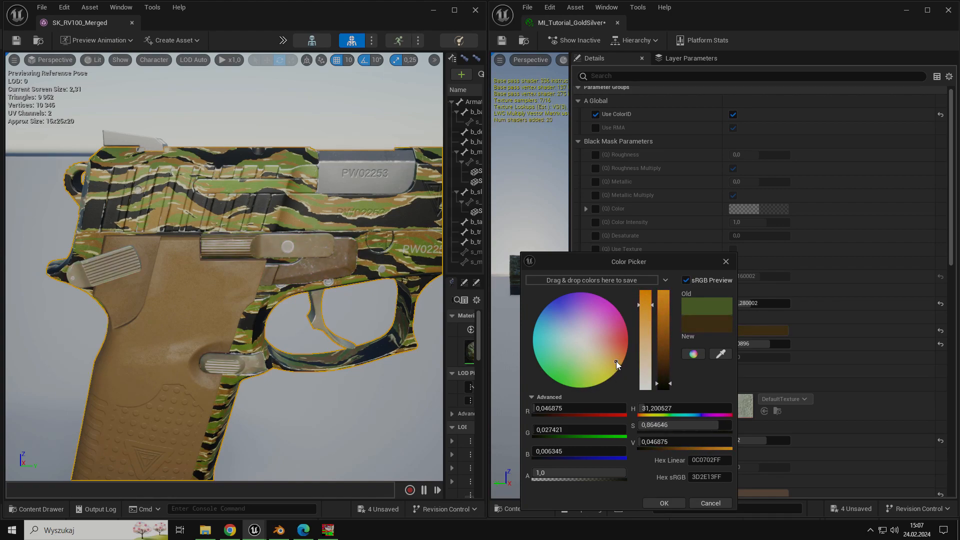
pyautogui.moveTo(617, 361); pyautogui.dragTo(612, 363)
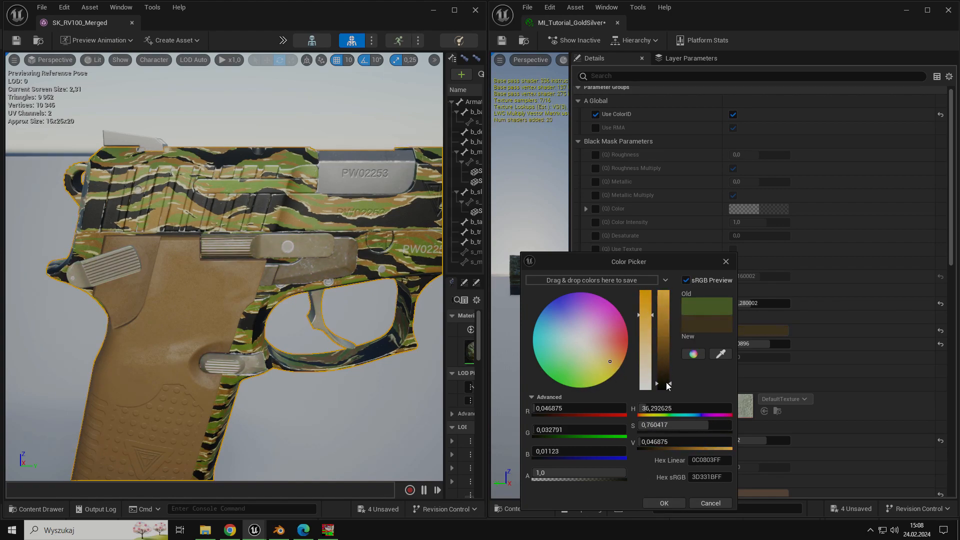
pyautogui.click(663, 502)
# - Set the blue mask's Color Intensity to 1.09 and override its Roughness to about 0.48
pyautogui.click(735, 344)
pyautogui.write('1')
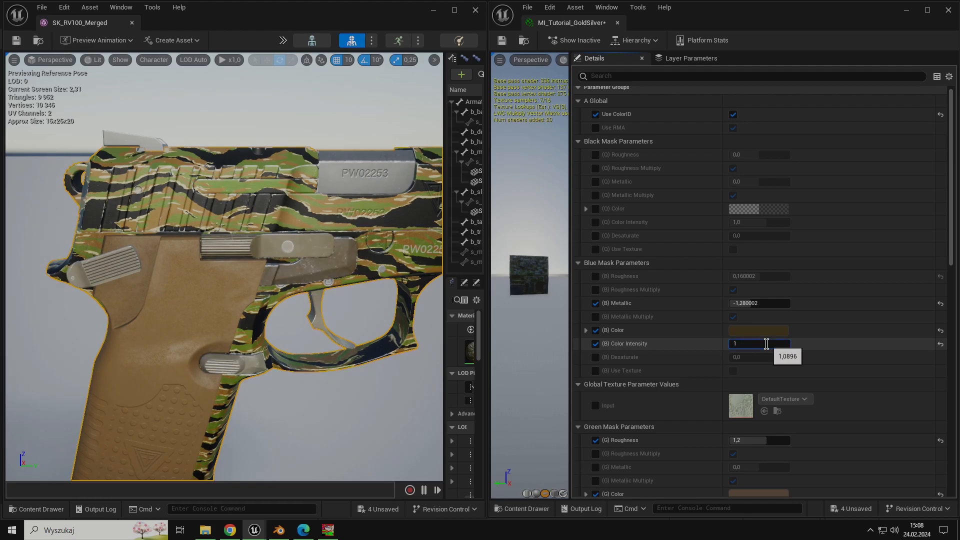
pyautogui.write(',09')
pyautogui.press('Return')
pyautogui.click(596, 277)
pyautogui.moveTo(747, 277); pyautogui.dragTo(765, 276)
pyautogui.moveTo(300, 299)
pyautogui.keyDown('alt'); pyautogui.mouseDown()
pyautogui.moveTo(340, 295)
pyautogui.moveTo(285, 300)
pyautogui.moveTo(320, 320)
pyautogui.moveTo(285, 295)
pyautogui.mouseUp(); pyautogui.keyUp('alt')
# - Override the black mask's Color with white and give it the triplanar texture T_Camo_Vietnam_Vietnam
pyautogui.scroll(1, 649, 270)
pyautogui.click(596, 214)
pyautogui.click(758, 213)
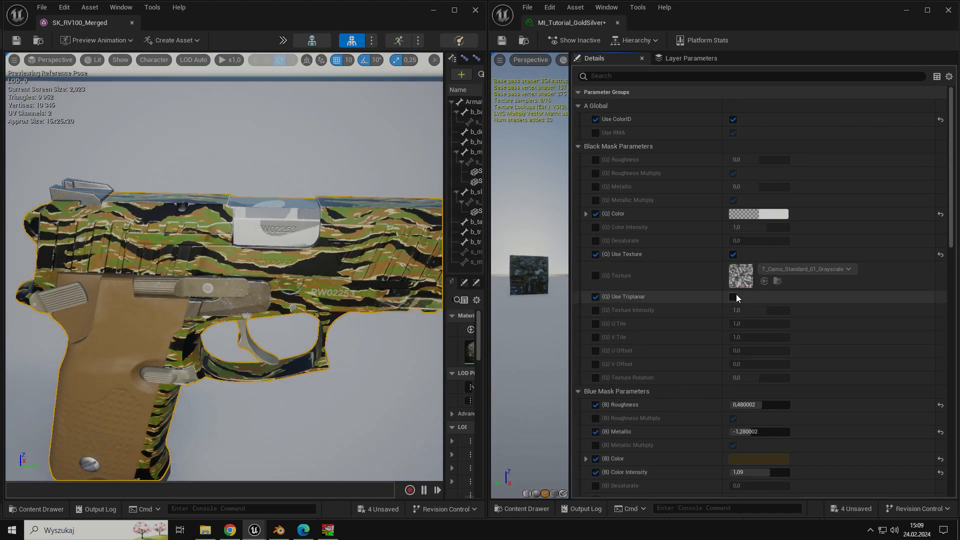
pyautogui.click(797, 283)
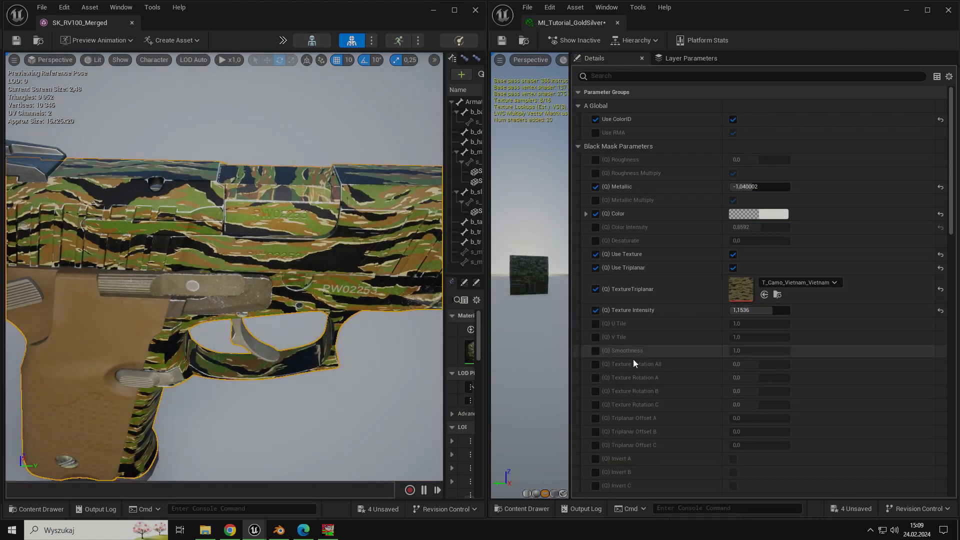
# - Override the black mask's Smoothness with about 21.5 and enable its Invert C option
pyautogui.click(595, 351)
pyautogui.moveTo(759, 351); pyautogui.dragTo(765, 350)
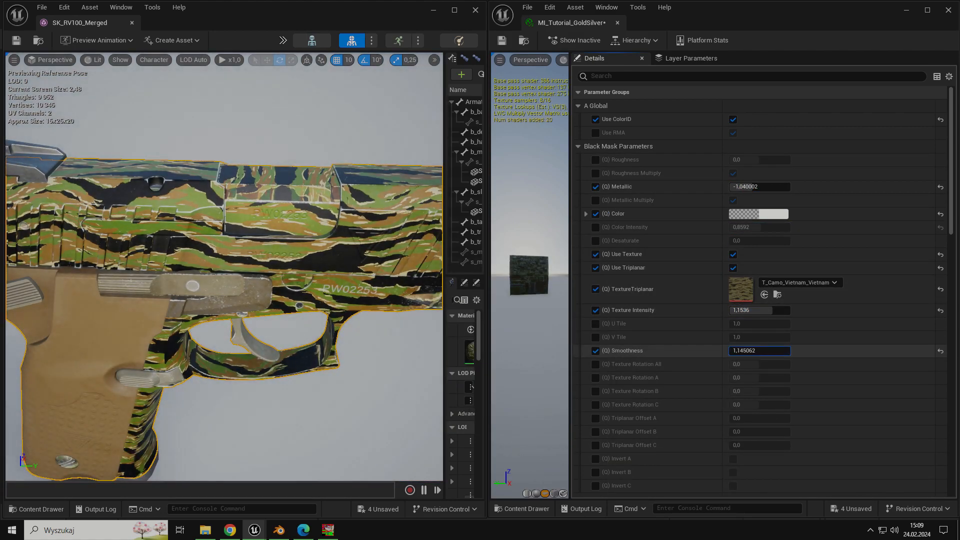
pyautogui.scroll(-3, 749, 386)
pyautogui.click(732, 406)
pyautogui.scroll(-3, 404, 352)
pyautogui.moveTo(403, 352)
pyautogui.keyDown('alt'); pyautogui.mouseDown()
pyautogui.moveTo(435, 352)
pyautogui.moveTo(400, 347)
pyautogui.mouseUp(); pyautogui.keyUp('alt')
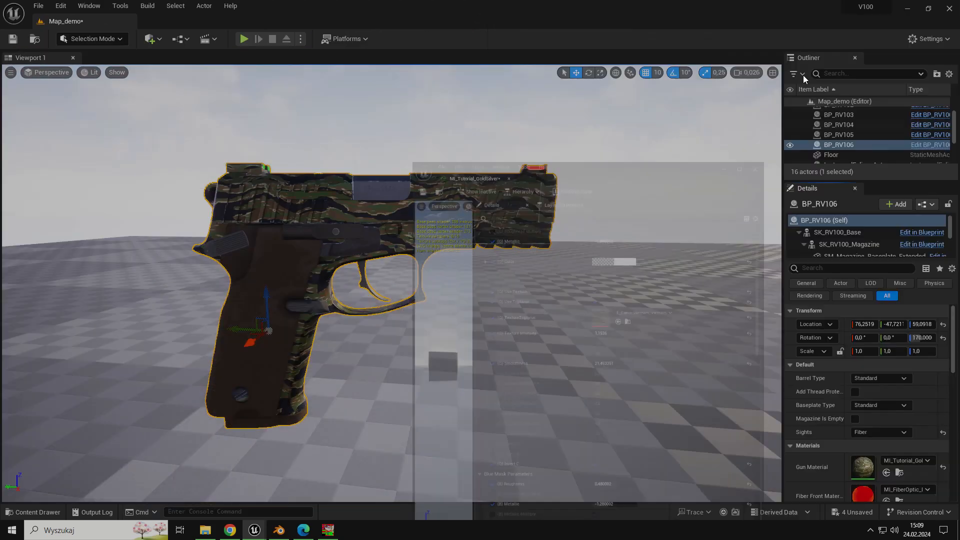
# - Give the BP_RV106 pistol a Threaded barrel with a thread protector and an Extended baseplate
pyautogui.click(880, 378)
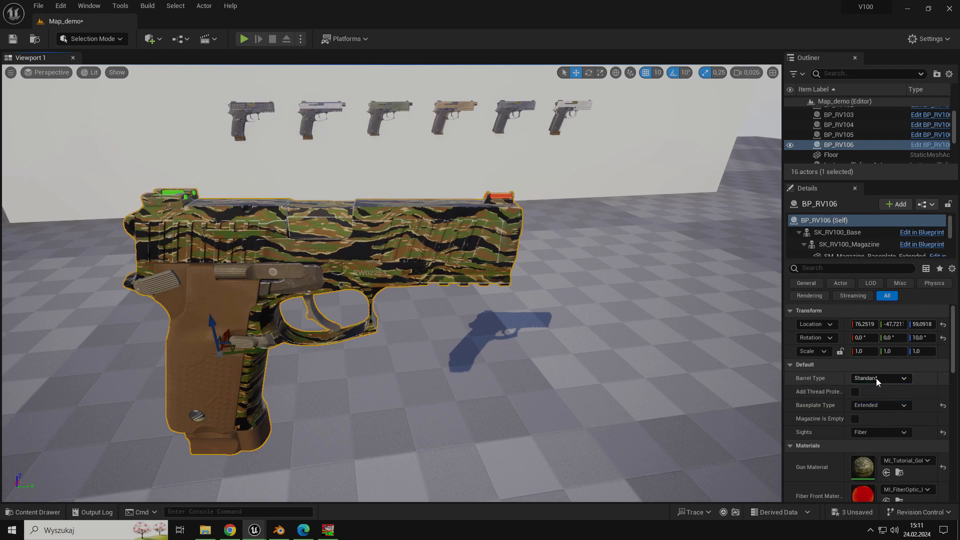
pyautogui.moveTo(735, 384); pyautogui.dragTo(640, 350, button='right')
pyautogui.press('d')
pyautogui.moveTo(724, 387); pyautogui.dragTo(804, 380, button='right')
pyautogui.press('d')
pyautogui.press('a')
pyautogui.press('a')
pyautogui.press('s')
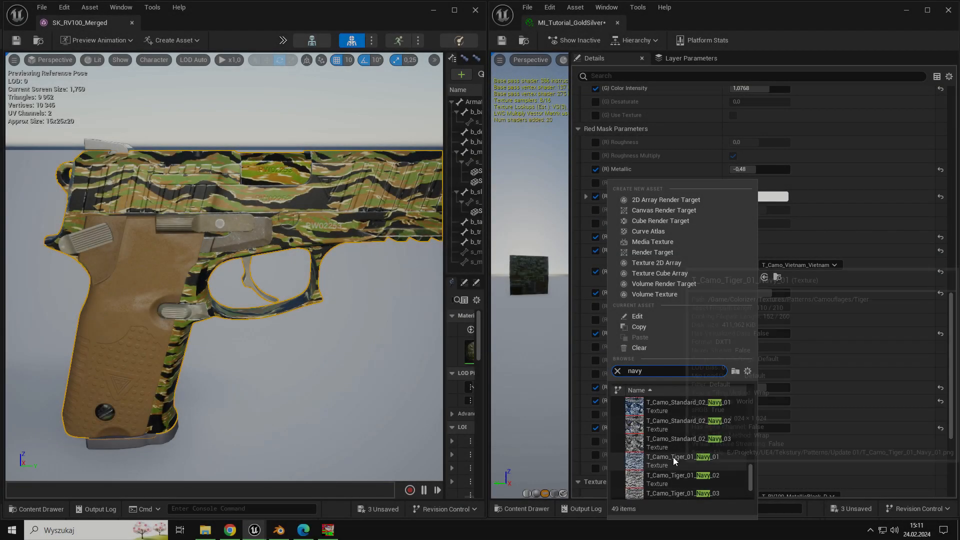
# - Try the textures T_Camo_Standard_01_Navy_03 and T_Camo_Splinter_01_Navy_01 as the red mask's triplanar texture
pyautogui.click(686, 423)
pyautogui.click(799, 264)
pyautogui.write('n')
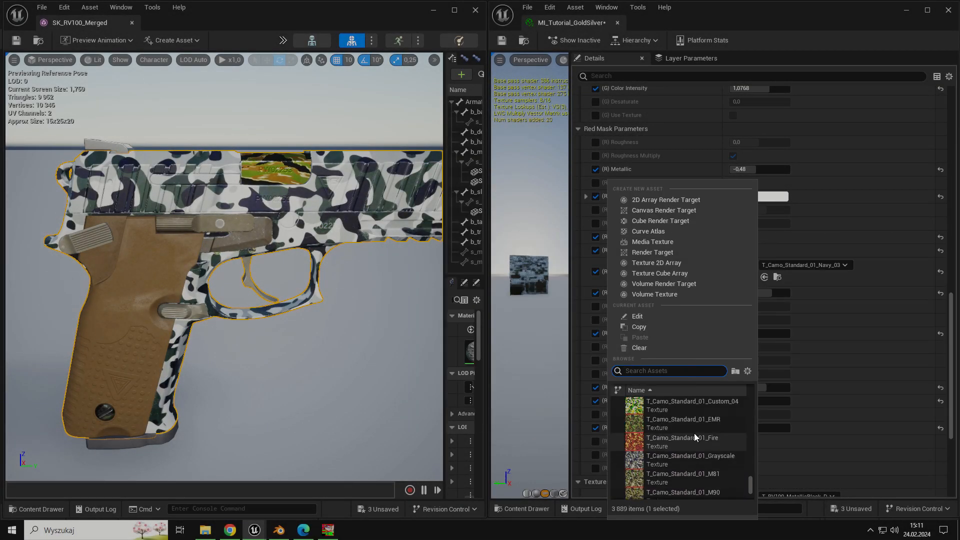
pyautogui.write('avy')
pyautogui.click(669, 427)
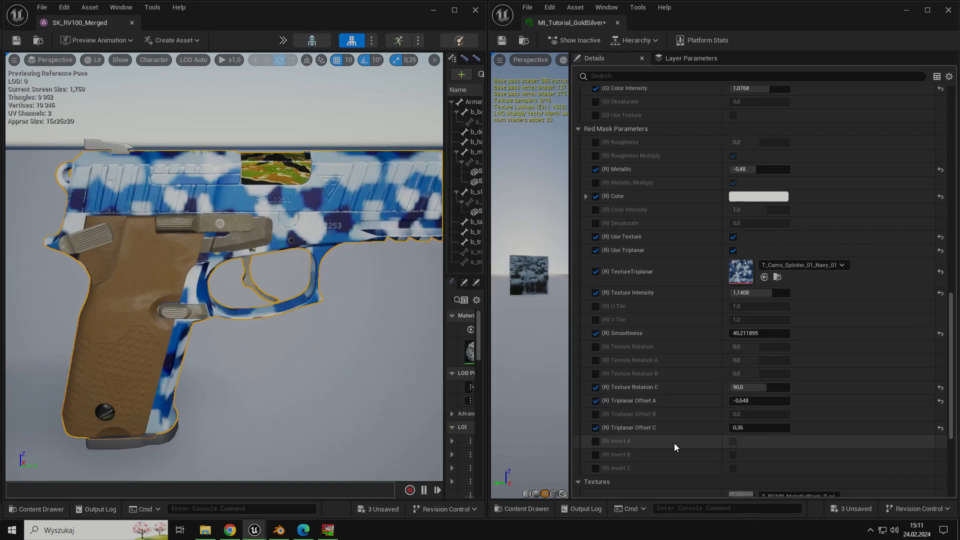
# - Compare the Splinter Navy camouflage variants on the red mask and assign T_Camo_Splinter_01_Navy_02 as its triplanar texture
pyautogui.click(800, 266)
pyautogui.click(719, 472)
pyautogui.click(799, 265)
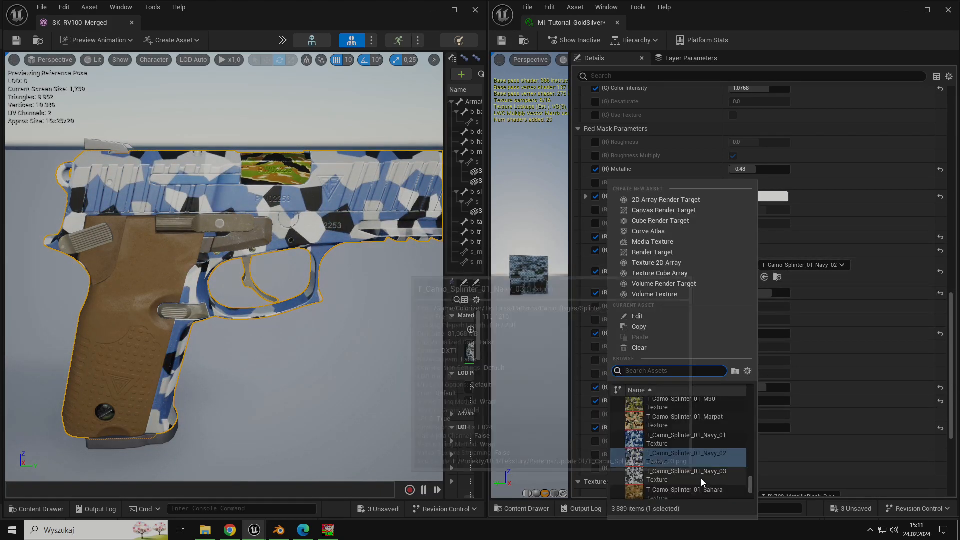
pyautogui.click(701, 478)
pyautogui.click(796, 265)
pyautogui.click(695, 437)
pyautogui.click(784, 268)
pyautogui.click(696, 439)
pyautogui.click(803, 267)
pyautogui.click(708, 473)
# - Set the red mask's Texture Intensity to 1.175
pyautogui.moveTo(170, 243); pyautogui.dragTo(220, 235, button='right')
pyautogui.moveTo(768, 294); pyautogui.dragTo(772, 293)
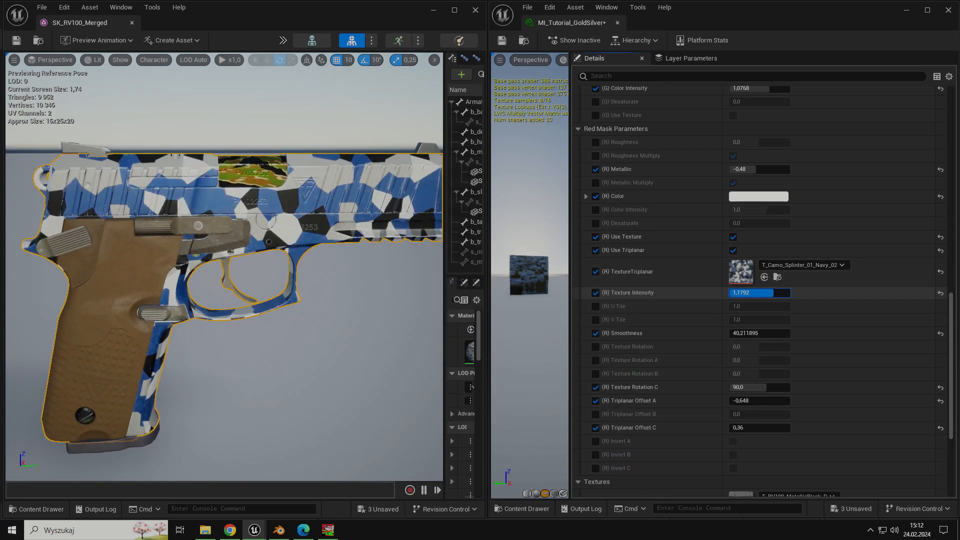
pyautogui.write('1,2')
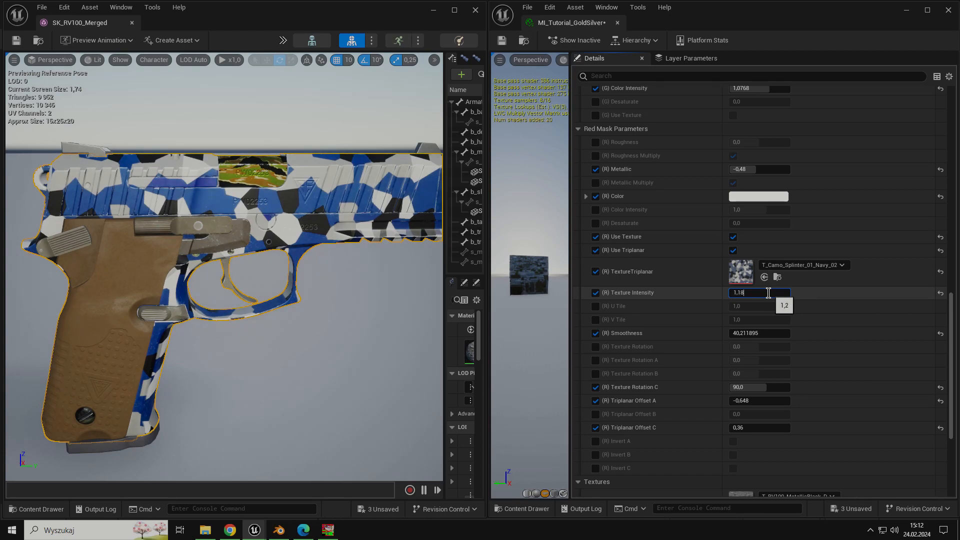
pyautogui.press('Return')
pyautogui.click(756, 292)
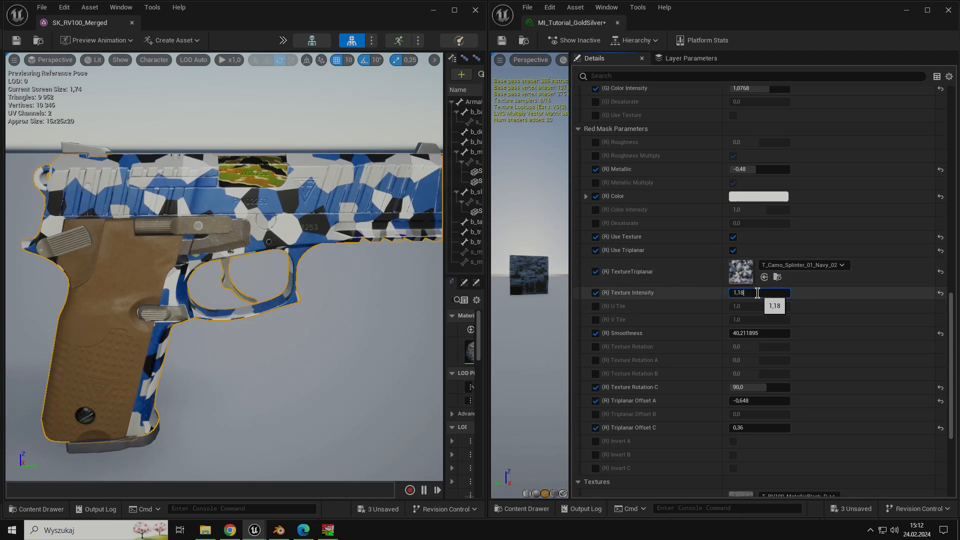
pyautogui.press('BackSpace')
pyautogui.press('Return')
pyautogui.write('75')
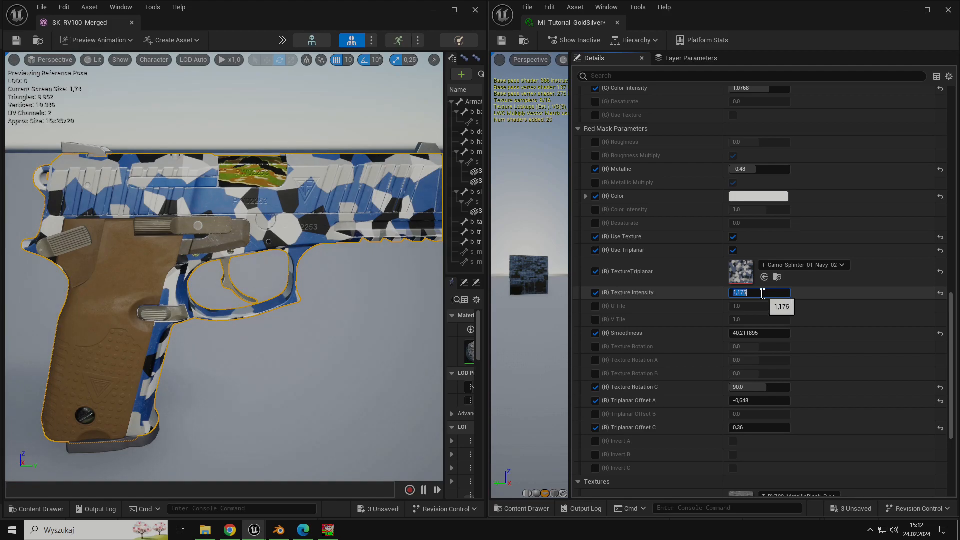
# - Shift the red mask's Triplanar Offset A to about -0.17, comparing the pattern with the Smoothness and Triplanar Offset C overrides switched off
pyautogui.moveTo(320, 300); pyautogui.dragTo(165, 360, button='right')
pyautogui.click(595, 333)
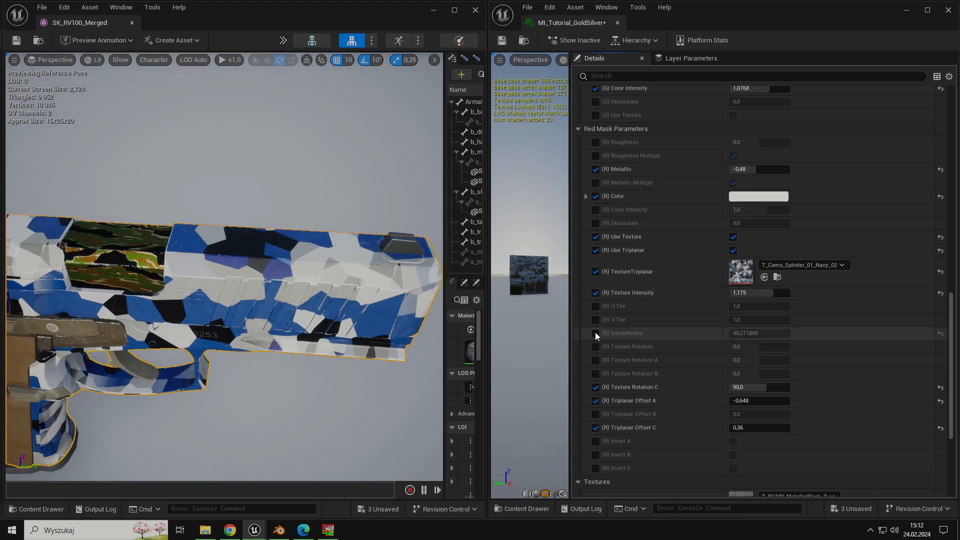
pyautogui.moveTo(759, 400); pyautogui.dragTo(734, 401)
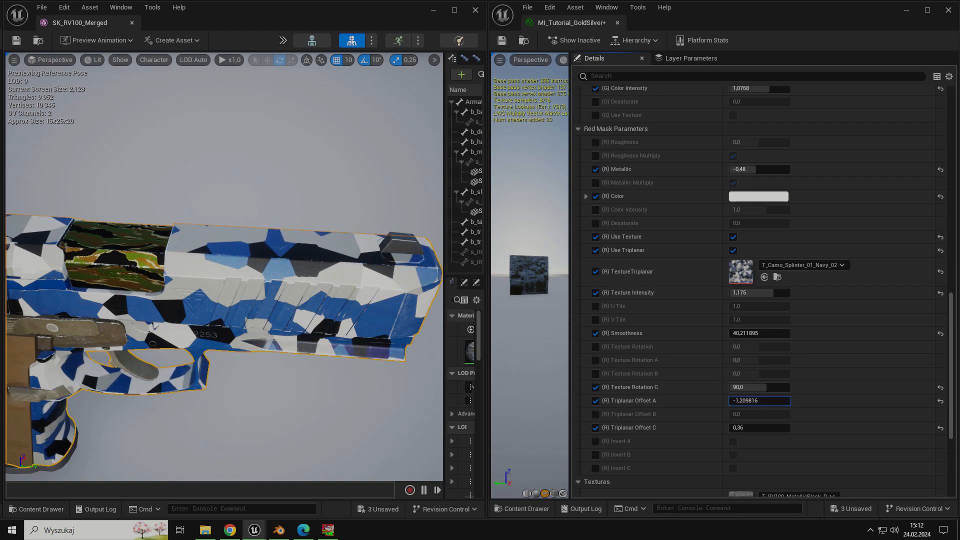
pyautogui.keyDown('alt'); pyautogui.moveTo(330, 349); pyautogui.dragTo(300, 350); pyautogui.keyUp('alt')
pyautogui.click(595, 401)
pyautogui.click(594, 400)
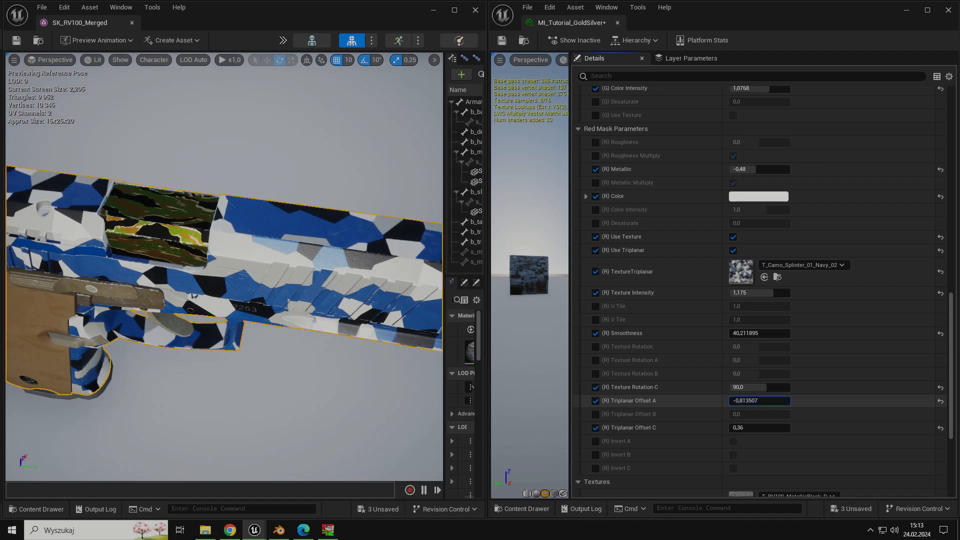
pyautogui.keyDown('alt'); pyautogui.moveTo(340, 360); pyautogui.dragTo(284, 352); pyautogui.keyUp('alt')
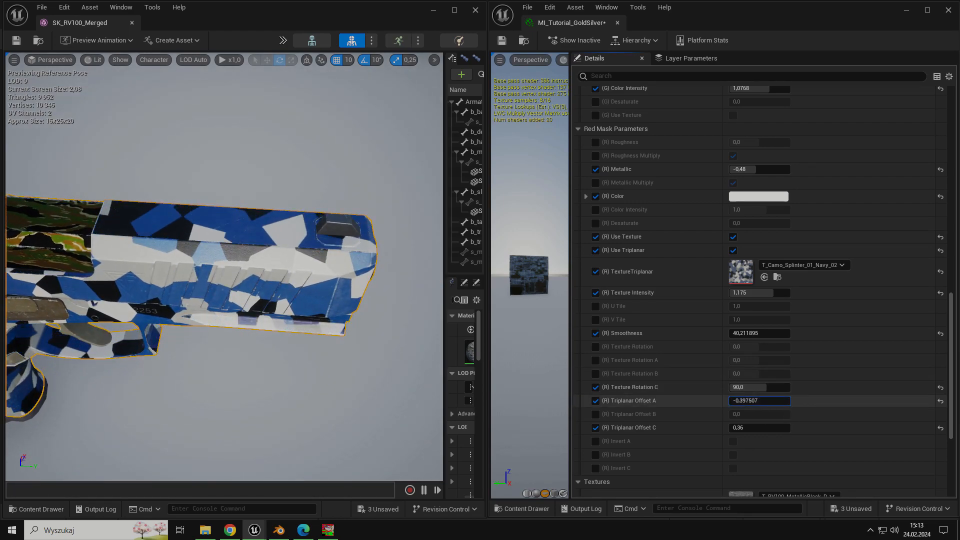
pyautogui.keyDown('alt'); pyautogui.moveTo(300, 360); pyautogui.dragTo(360, 345); pyautogui.keyUp('alt')
pyautogui.click(595, 428)
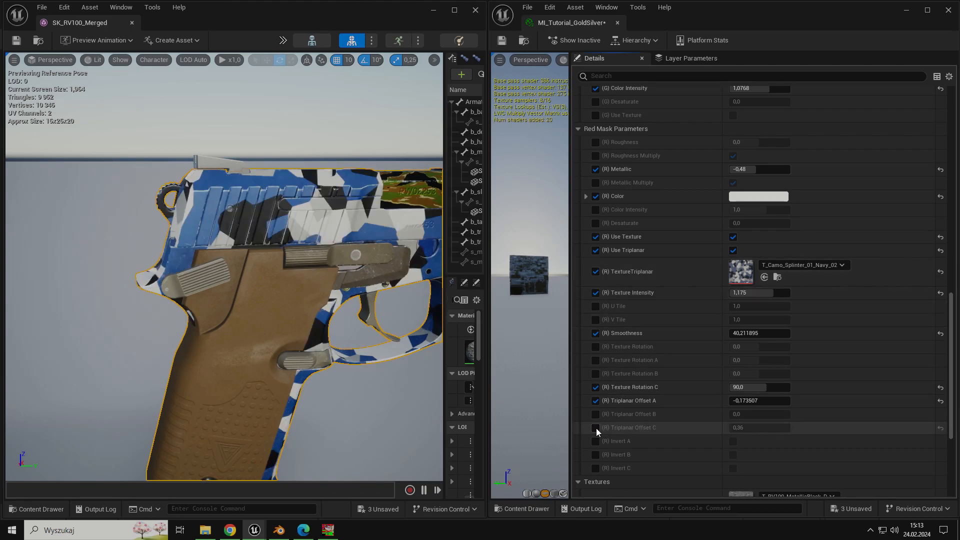
# - Change the green mask's Color to white and disable its Roughness and Color Intensity overrides
pyautogui.scroll(5, 698, 340)
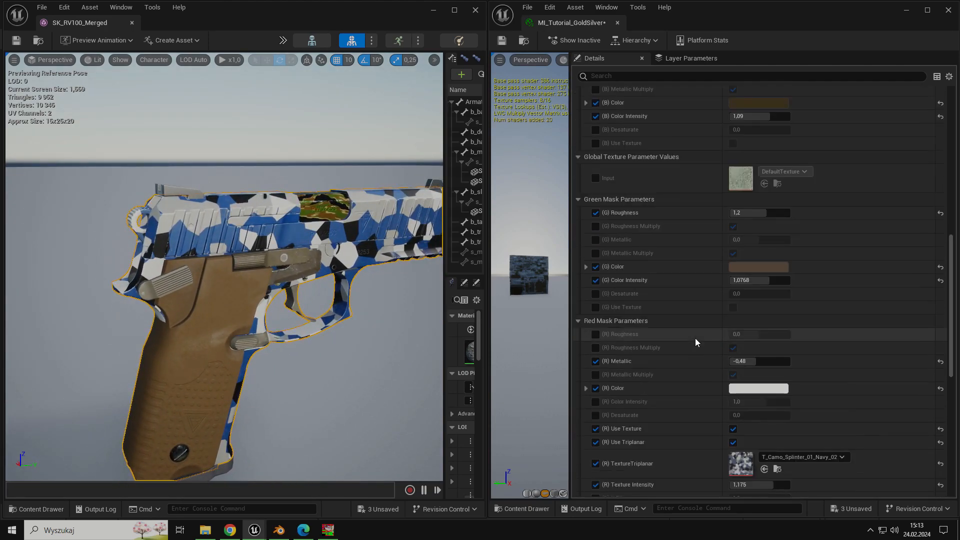
pyautogui.click(765, 267)
pyautogui.moveTo(685, 325); pyautogui.dragTo(704, 290)
pyautogui.click(704, 502)
pyautogui.click(595, 213)
pyautogui.click(595, 280)
# - Enable triplanar texturing on the green mask and assign the texture T_Camo_Splinter_01_Navy_02
pyautogui.click(595, 307)
pyautogui.click(595, 321)
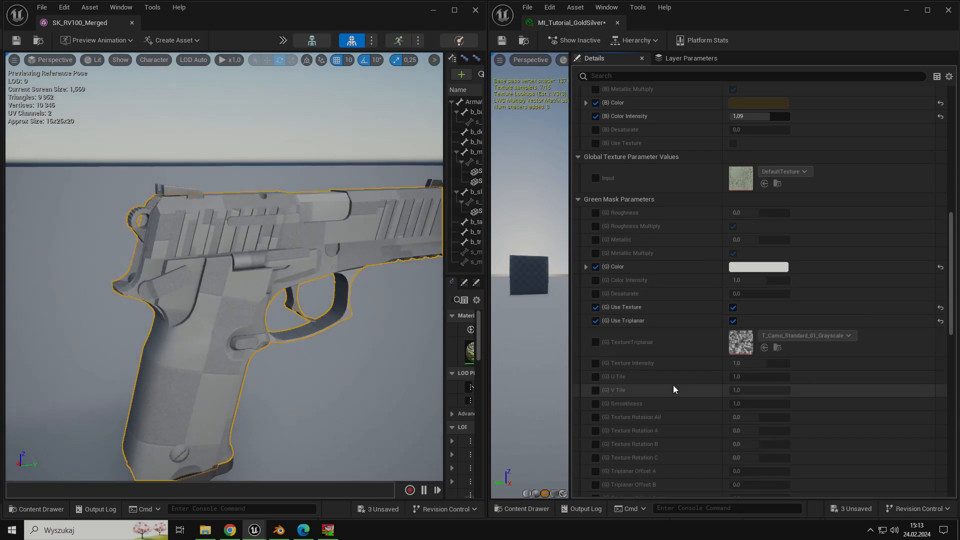
pyautogui.click(807, 335)
pyautogui.write('navy')
pyautogui.click(680, 460)
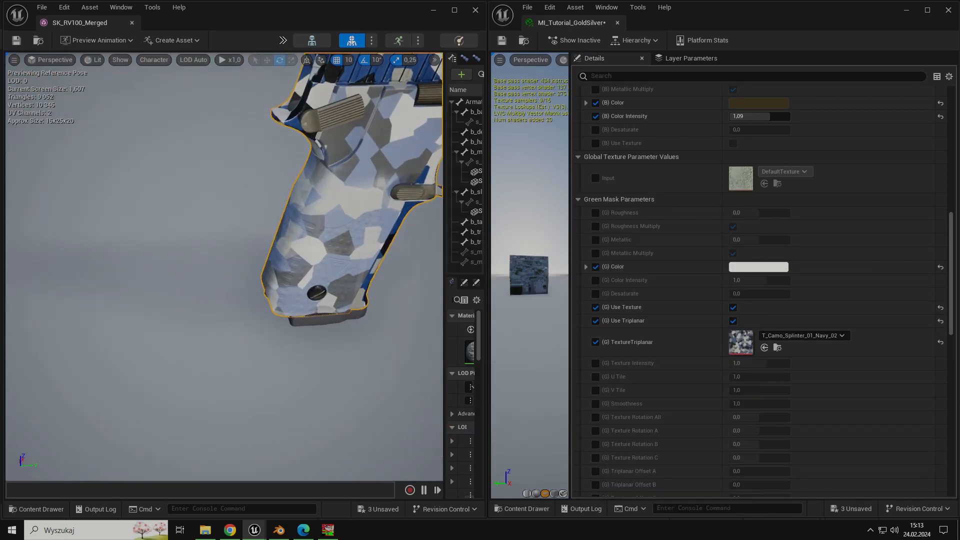
# - Override the green mask's Texture Intensity with 1.11
pyautogui.scroll(10, 763, 209)
pyautogui.scroll(-7, 755, 182)
pyautogui.rightClick(747, 445)
pyautogui.moveTo(764, 443); pyautogui.dragTo(772, 442)
pyautogui.keyDown('alt'); pyautogui.moveTo(300, 280); pyautogui.dragTo(320, 280); pyautogui.keyUp('alt')
pyautogui.click(773, 443)
pyautogui.press('BackSpace')
pyautogui.press('BackSpace')
pyautogui.press('BackSpace')
pyautogui.press('Return')
# - Try a Smoothness of about 4.1 for the green mask's triplanar texture on the grip
pyautogui.scroll(-3, 681, 450)
pyautogui.click(594, 404)
pyautogui.moveTo(758, 404); pyautogui.dragTo(754, 403)
pyautogui.keyDown('alt'); pyautogui.moveTo(300, 280); pyautogui.dragTo(220, 274); pyautogui.keyUp('alt')
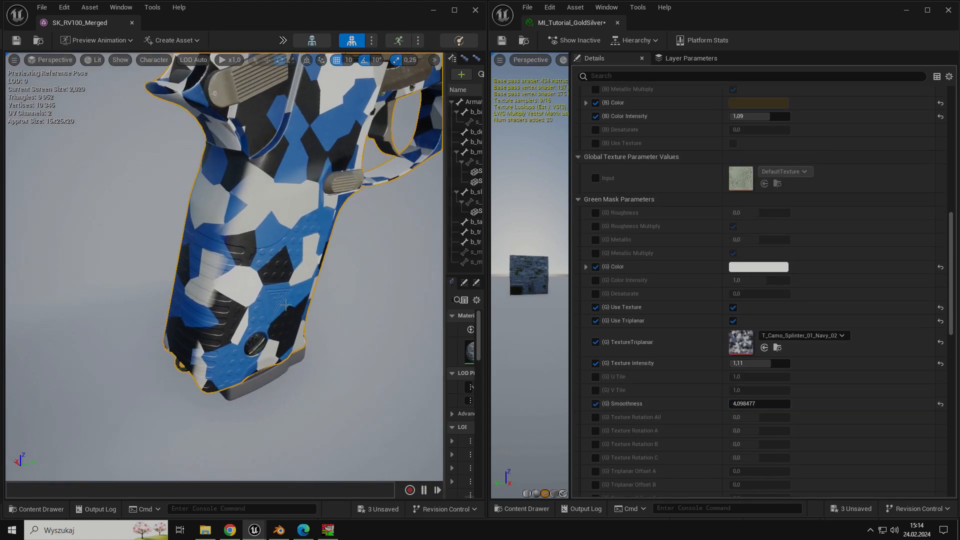
pyautogui.scroll(-4, 743, 428)
pyautogui.click(733, 430)
pyautogui.click(595, 429)
pyautogui.keyDown('alt'); pyautogui.moveTo(260, 279); pyautogui.dragTo(250, 240); pyautogui.keyUp('alt')
# - Turn off the green mask's Use Triplanar option and assign T_Camo_Splinter_01_Navy_02 as its regular texture
pyautogui.click(733, 226)
pyautogui.click(787, 228)
pyautogui.write('navy')
pyautogui.scroll(5, 693, 455)
pyautogui.click(678, 435)
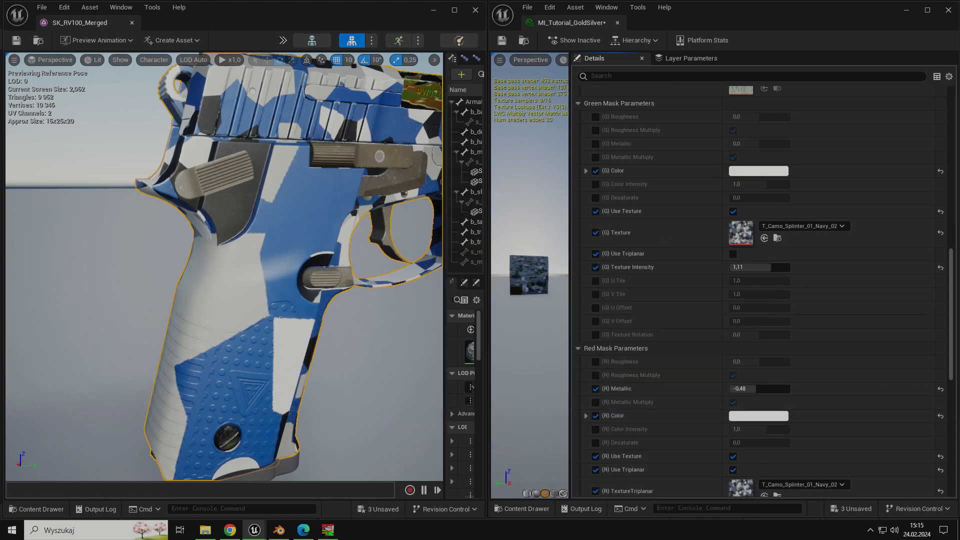
# - Override the green mask's U Tile and V Tile, setting both to 3
pyautogui.click(596, 294)
pyautogui.click(748, 281)
pyautogui.write('2')
pyautogui.click(748, 291)
pyautogui.write('2')
pyautogui.keyDown('alt'); pyautogui.moveTo(209, 260); pyautogui.dragTo(65, 255); pyautogui.keyUp('alt')
pyautogui.moveTo(225, 259)
pyautogui.mouseDown(button='right')
pyautogui.moveTo(240, 264)
pyautogui.moveTo(231, 263)
pyautogui.mouseUp(button='right')
# - Set the green mask's Texture Intensity to 1.1
pyautogui.scroll(-10, 718, 340)
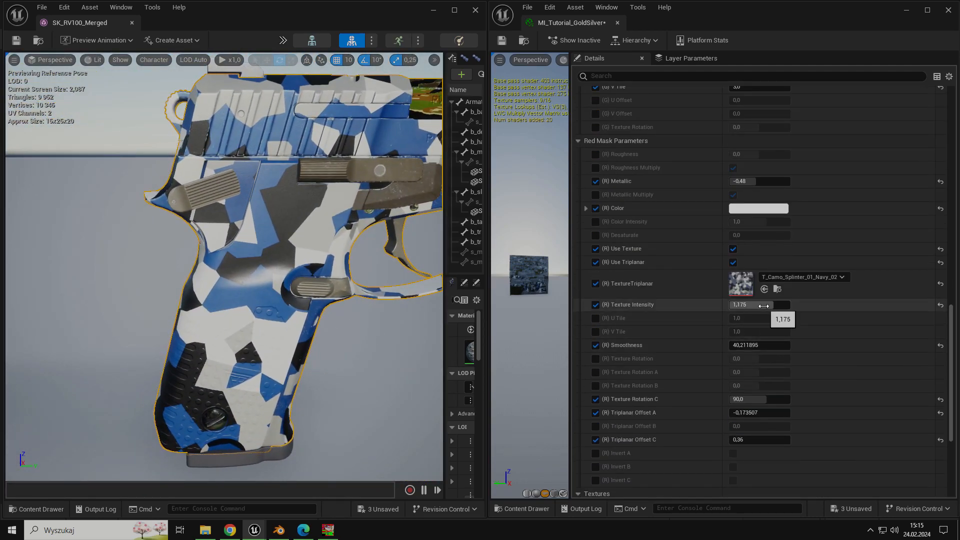
pyautogui.scroll(8, 758, 305)
pyautogui.click(758, 299)
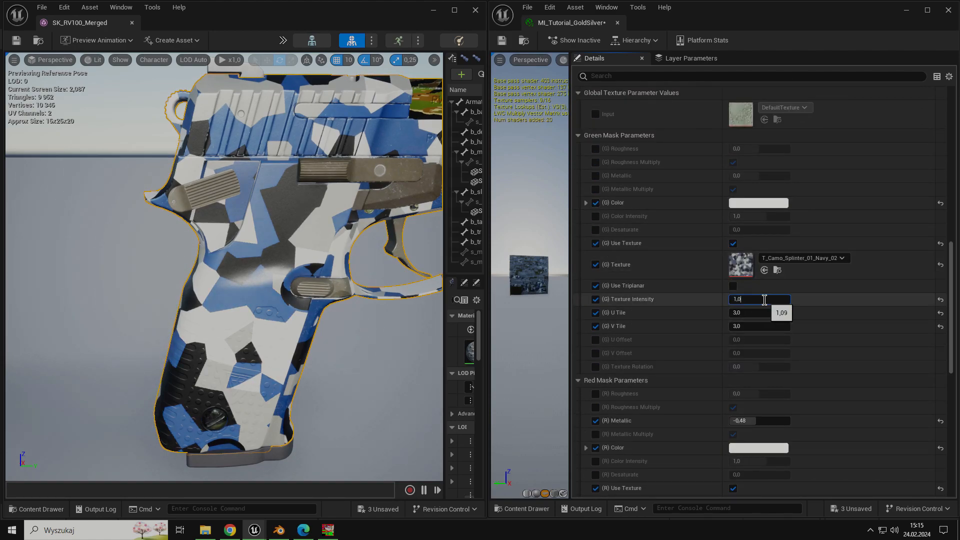
pyautogui.press('BackSpace')
pyautogui.write('1')
pyautogui.press('Return')
# - Offset the green mask's texture by about 0.488 in U and 0.376 in V
pyautogui.moveTo(320, 295); pyautogui.dragTo(338, 281, button='right')
pyautogui.scroll(2, 320, 295)
pyautogui.click(595, 340)
pyautogui.moveTo(745, 339); pyautogui.dragTo(800, 340)
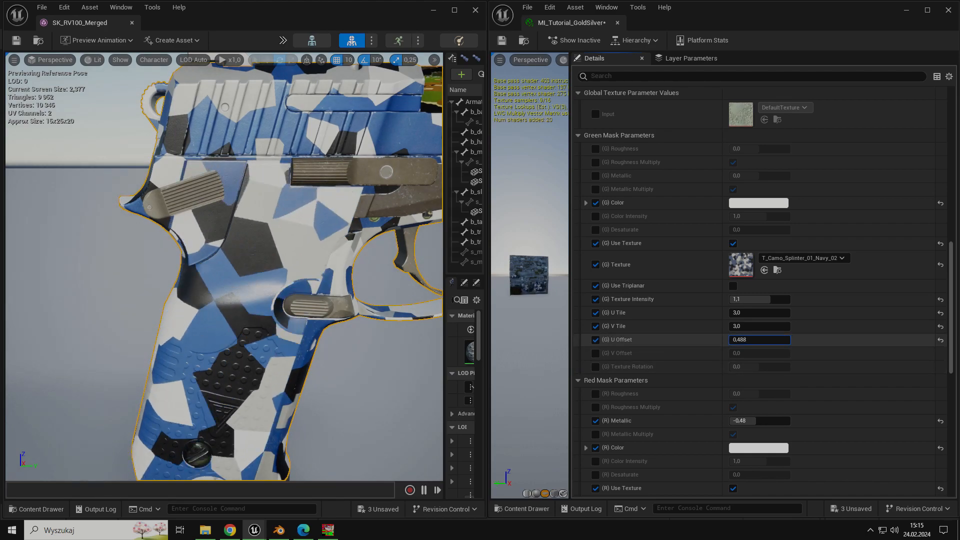
pyautogui.moveTo(745, 353); pyautogui.dragTo(787, 353)
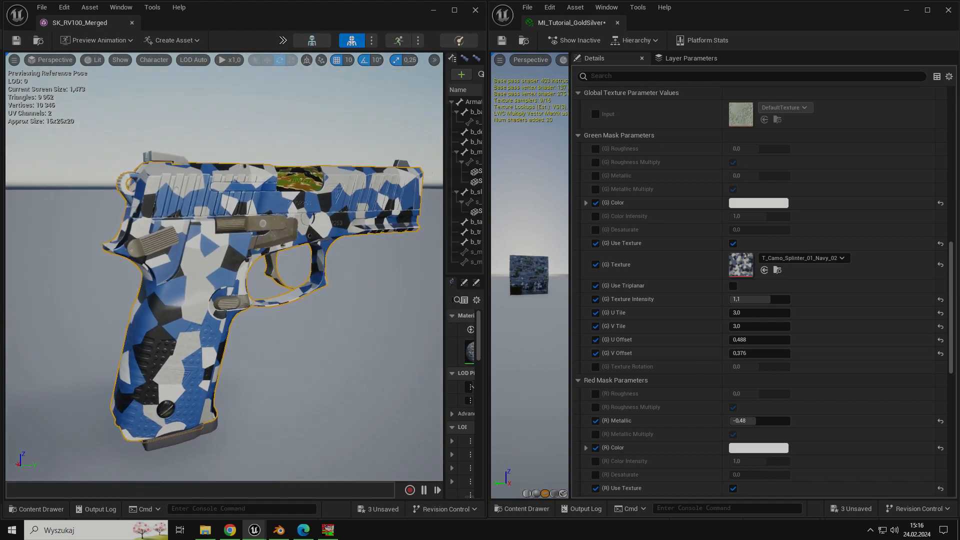
pyautogui.keyDown('alt'); pyautogui.moveTo(224, 267); pyautogui.dragTo(225, 295); pyautogui.keyUp('alt')
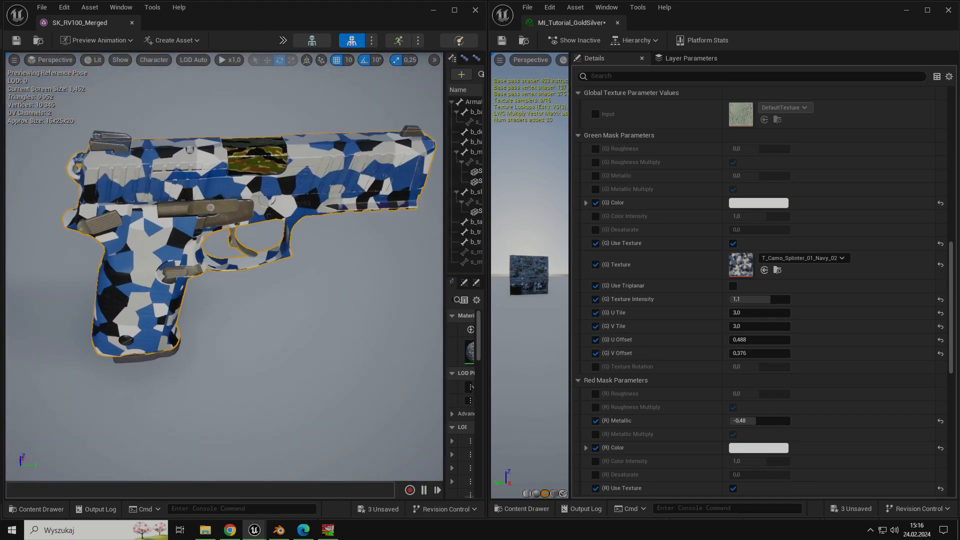
# - Change the blue mask's Color to a bright blue, disable its Metallic override and set its Color Intensity to about 1.18
pyautogui.scroll(8, 716, 310)
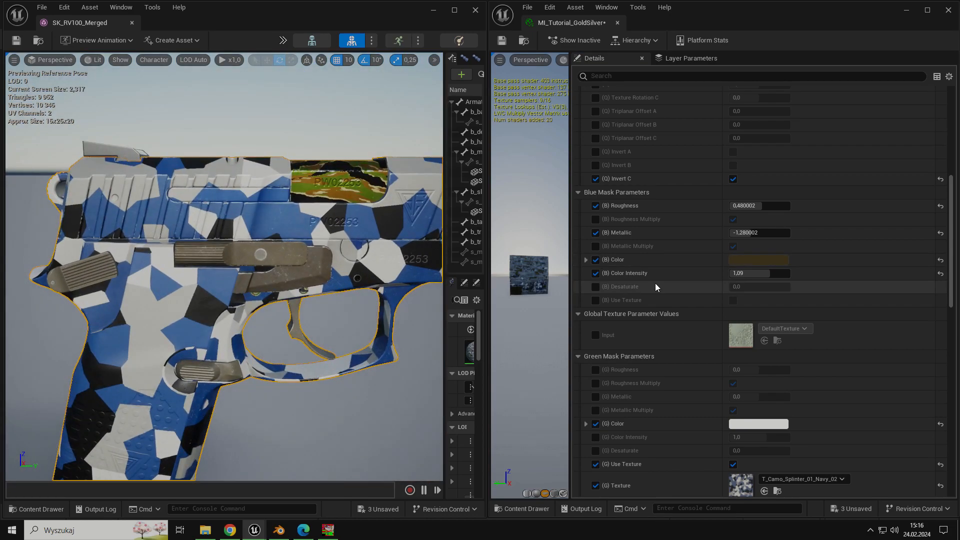
pyautogui.click(758, 260)
pyautogui.click(775, 299)
pyautogui.click(885, 503)
pyautogui.click(595, 233)
pyautogui.moveTo(761, 273); pyautogui.dragTo(769, 274)
# - Override the blue mask's Metallic with about -0.48 and change its Color to a darker blue
pyautogui.click(594, 206)
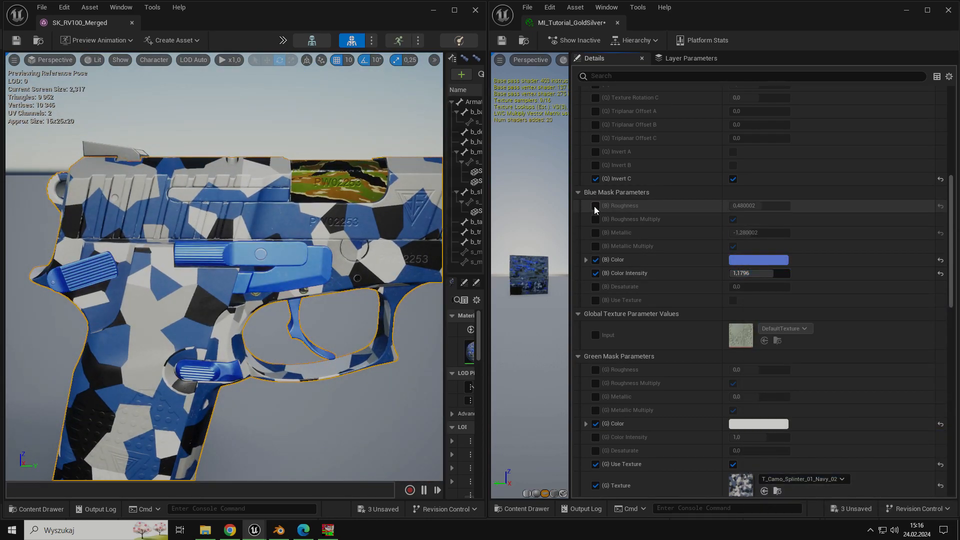
pyautogui.click(594, 206)
pyautogui.moveTo(738, 232); pyautogui.dragTo(770, 232)
pyautogui.click(758, 259)
pyautogui.moveTo(668, 305); pyautogui.dragTo(667, 295)
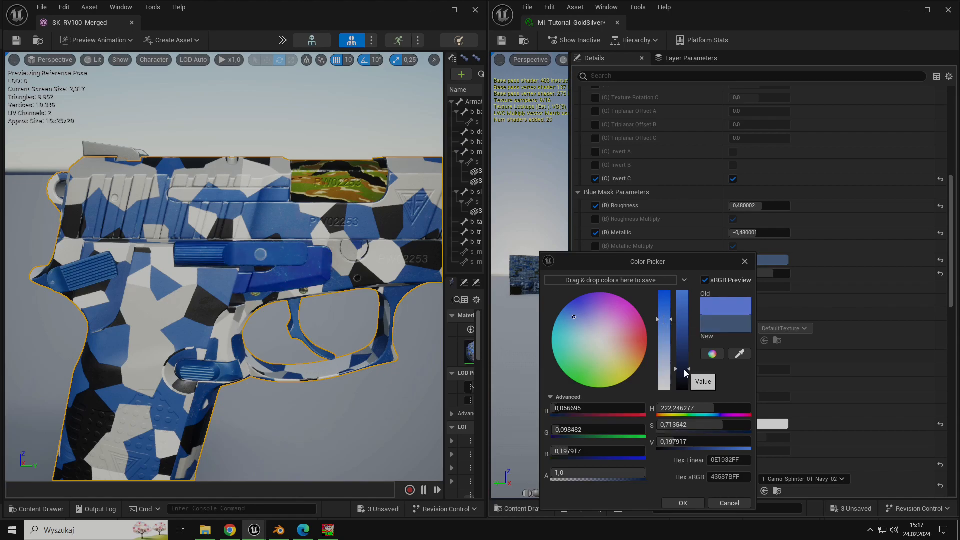
pyautogui.click(682, 502)
# - Fine-tune the blue mask's blue Color and set its Color Intensity to about 1.19, Roughness to about 0.64 and Metallic to about -0.56
pyautogui.click(595, 206)
pyautogui.click(758, 259)
pyautogui.moveTo(754, 273); pyautogui.dragTo(765, 272)
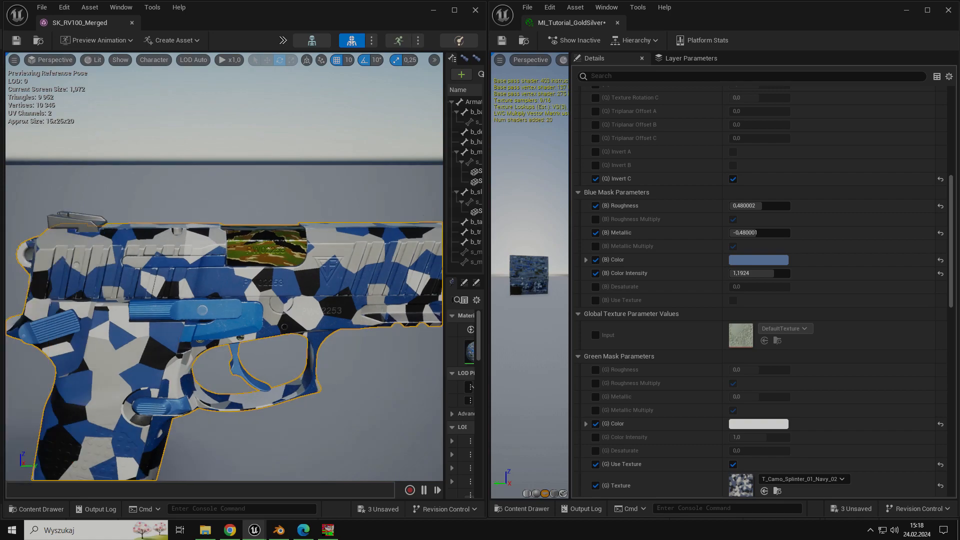
pyautogui.click(758, 259)
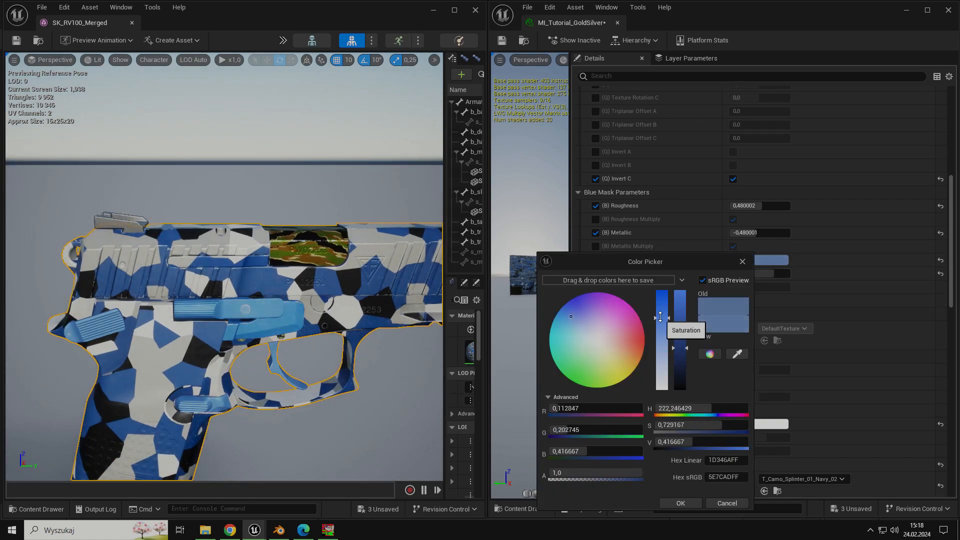
pyautogui.click(759, 205)
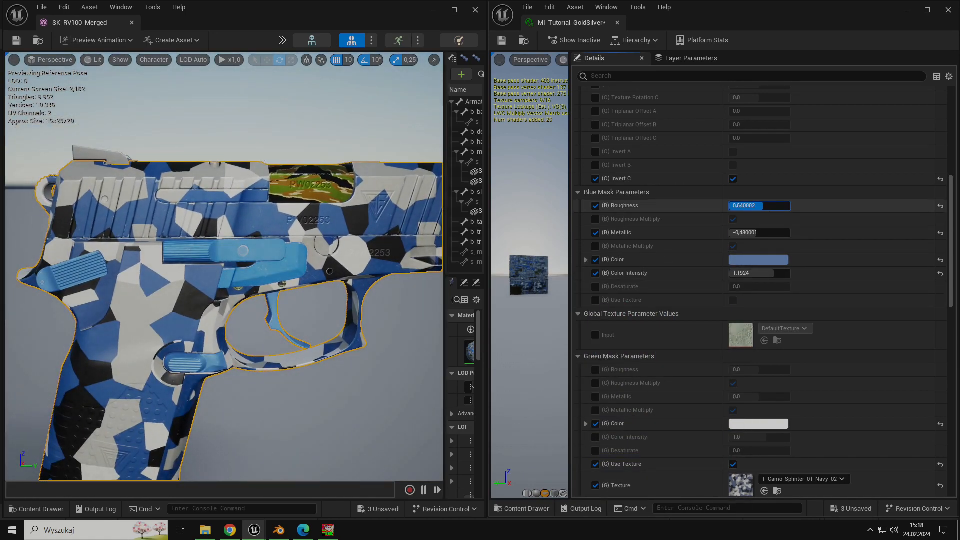
pyautogui.click(759, 259)
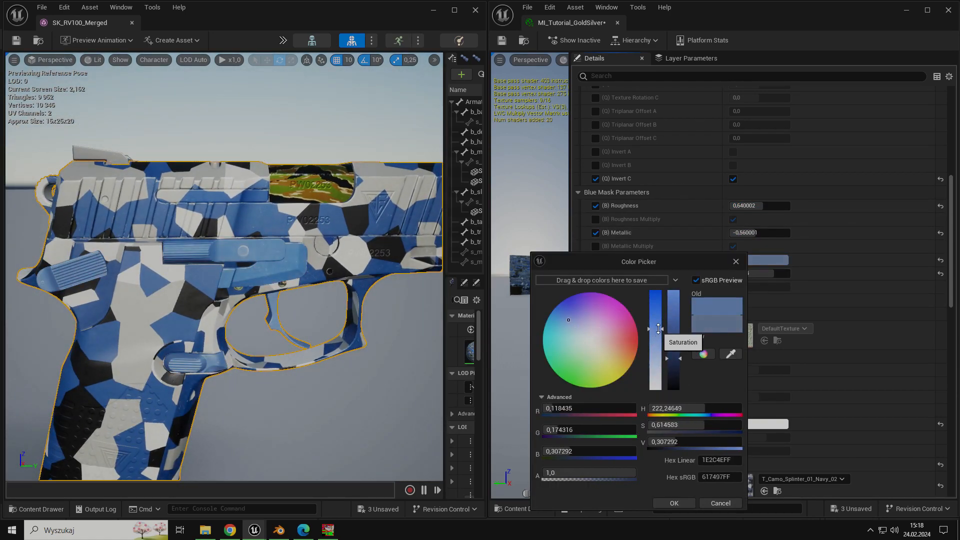
pyautogui.press('Escape')
# - Remove the black mask's Color, texture, Texture Intensity, triplanar, Smoothness and Invert C overrides
pyautogui.scroll(10, 638, 289)
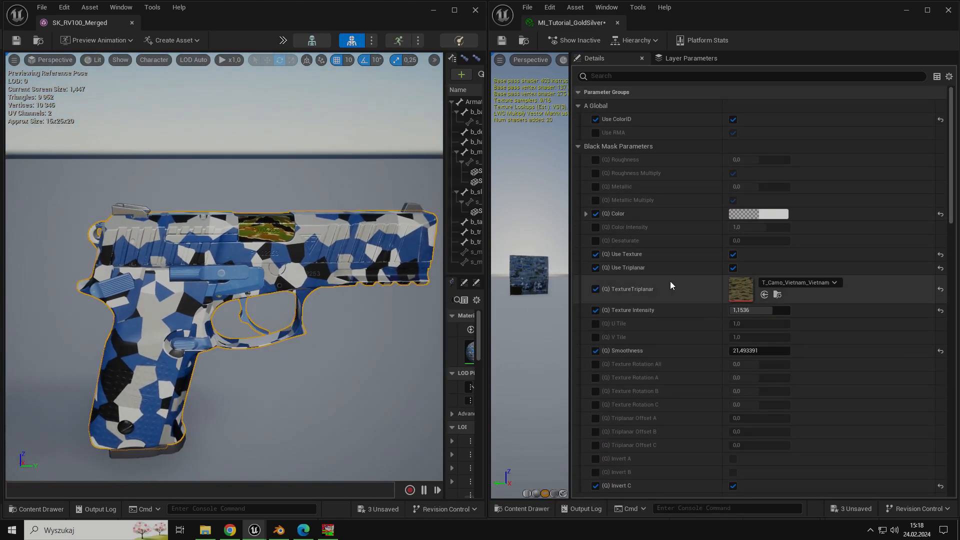
pyautogui.click(595, 213)
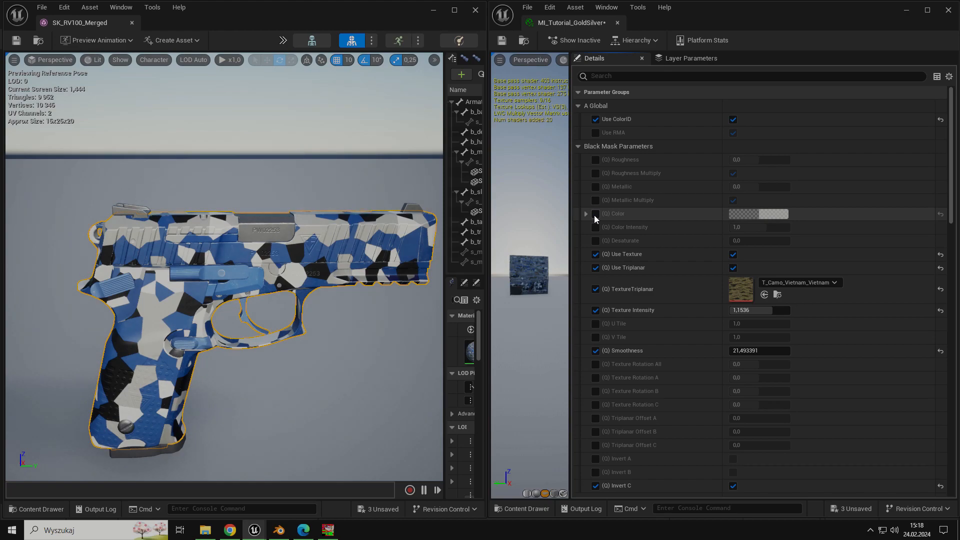
pyautogui.moveTo(300, 300); pyautogui.dragTo(380, 315, button='right')
pyautogui.click(596, 350)
pyautogui.click(596, 485)
pyautogui.click(597, 310)
pyautogui.click(596, 288)
pyautogui.click(595, 268)
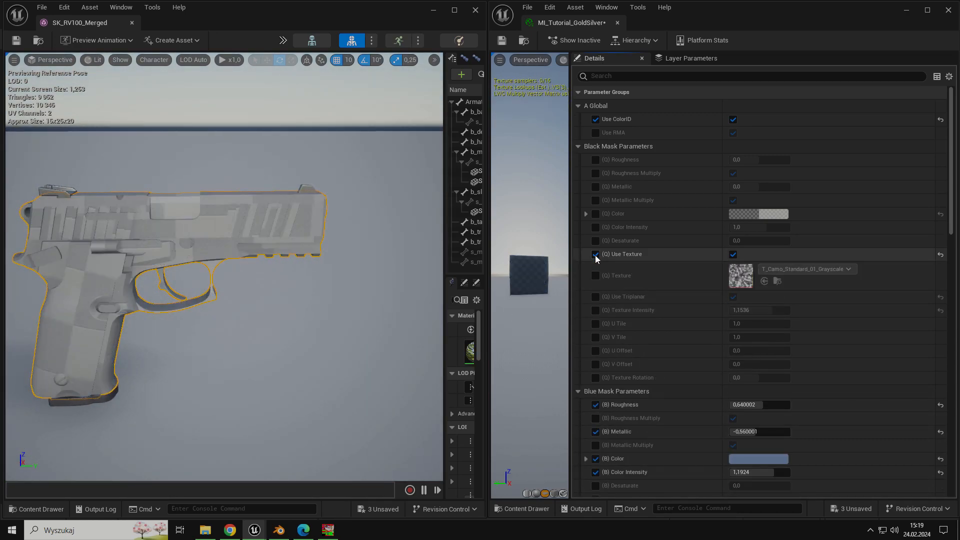
pyautogui.click(594, 254)
# - Back in the Map_demo level, set the BP_RV106 pistol's Sights to Tritium and rotate it to 20° about the vertical axis
pyautogui.click(905, 10)
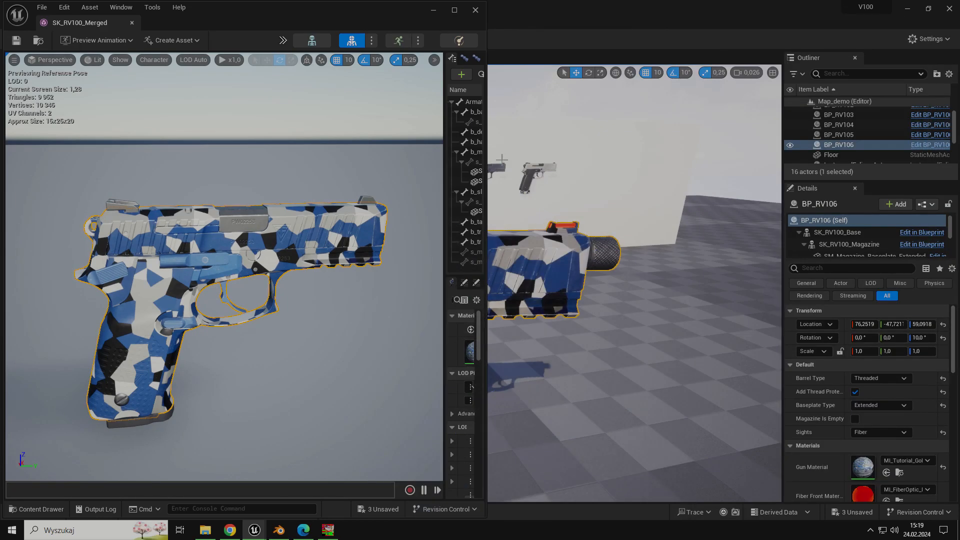
pyautogui.click(433, 10)
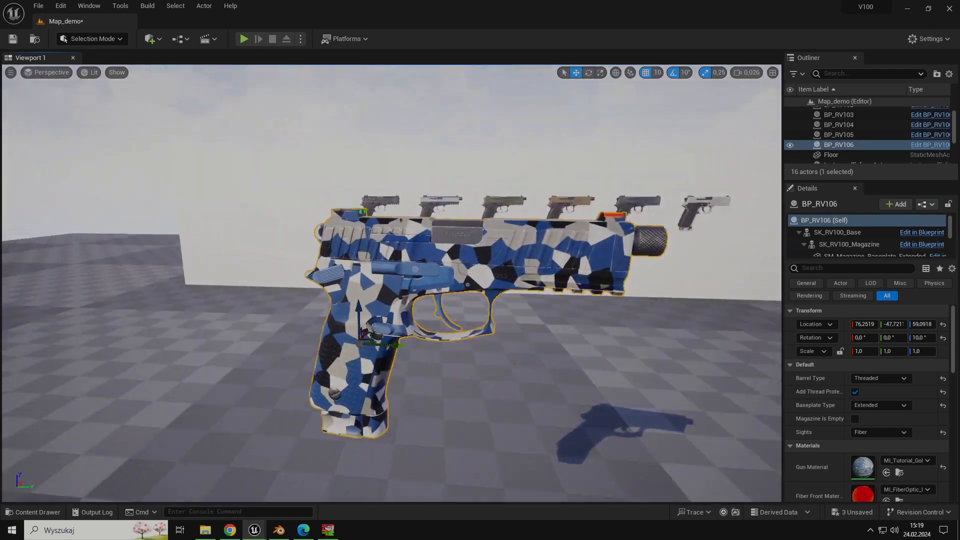
pyautogui.keyDown('alt'); pyautogui.moveTo(770, 366); pyautogui.dragTo(180, 379); pyautogui.keyUp('alt')
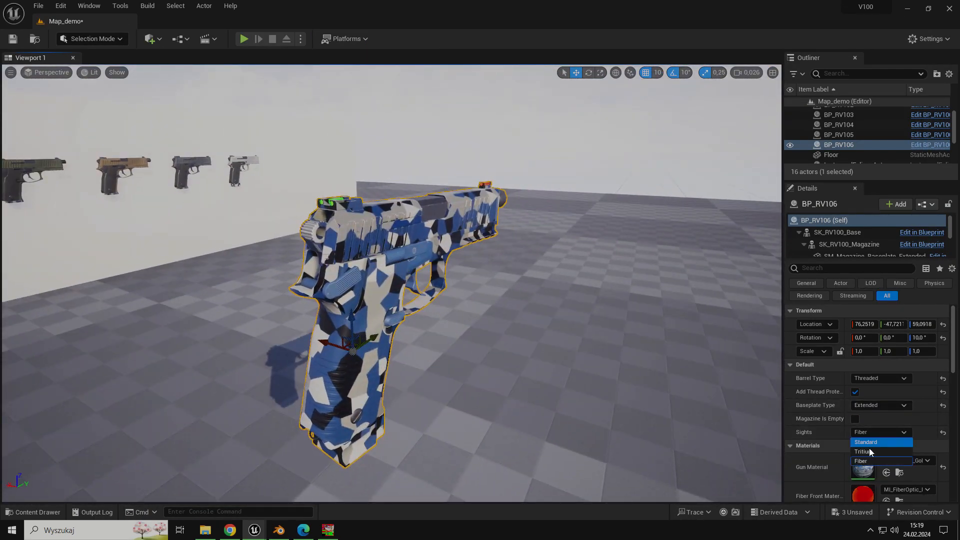
pyautogui.moveTo(621, 345); pyautogui.dragTo(520, 330, button='right')
pyautogui.press('e')
pyautogui.moveTo(345, 324); pyautogui.dragTo(545, 320)
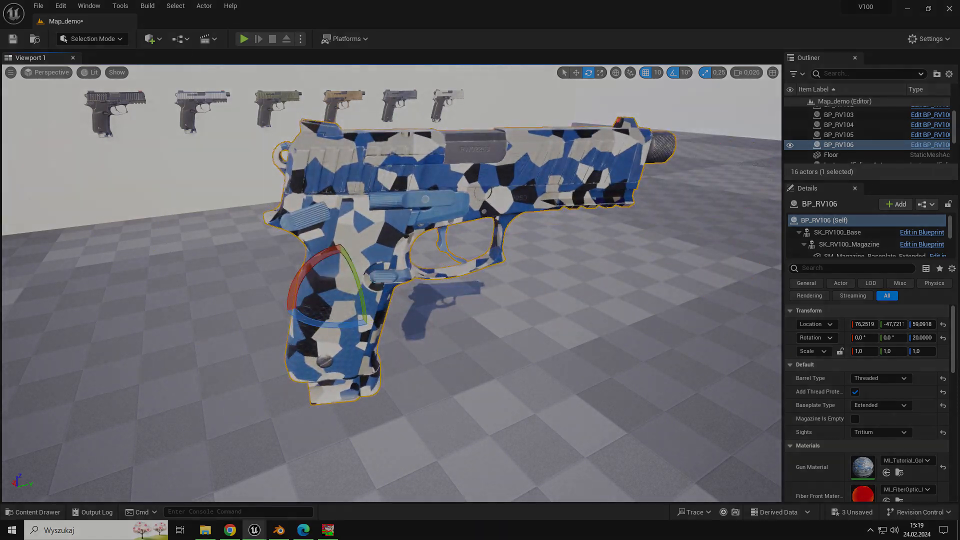